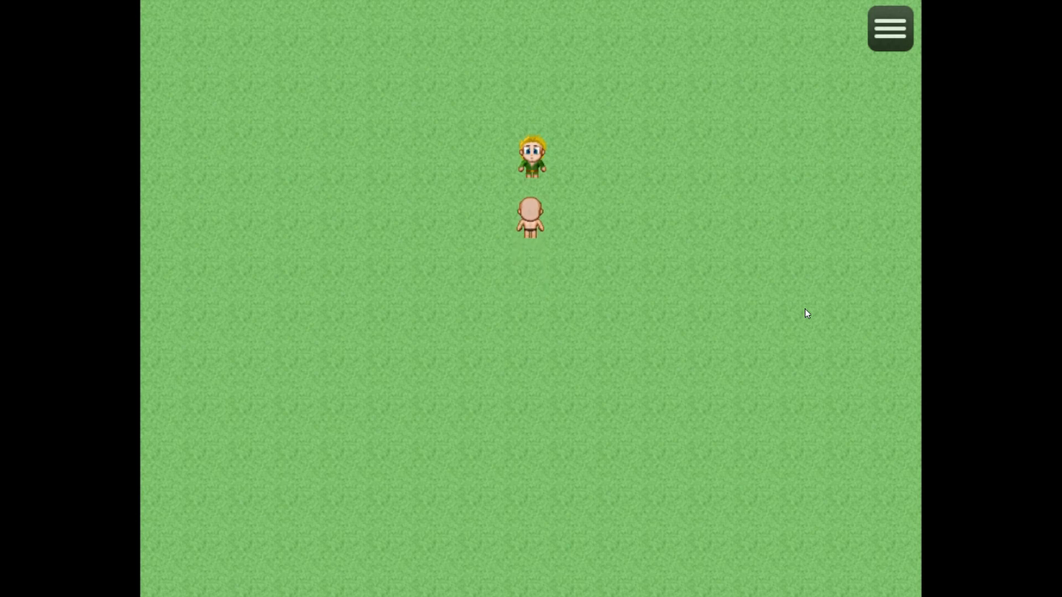
# - Walk the character around in the playtest, close the game window and return to the RPG Maker MZ map editor
pyautogui.press('Right')
pyautogui.press('Left')
pyautogui.press('Down')
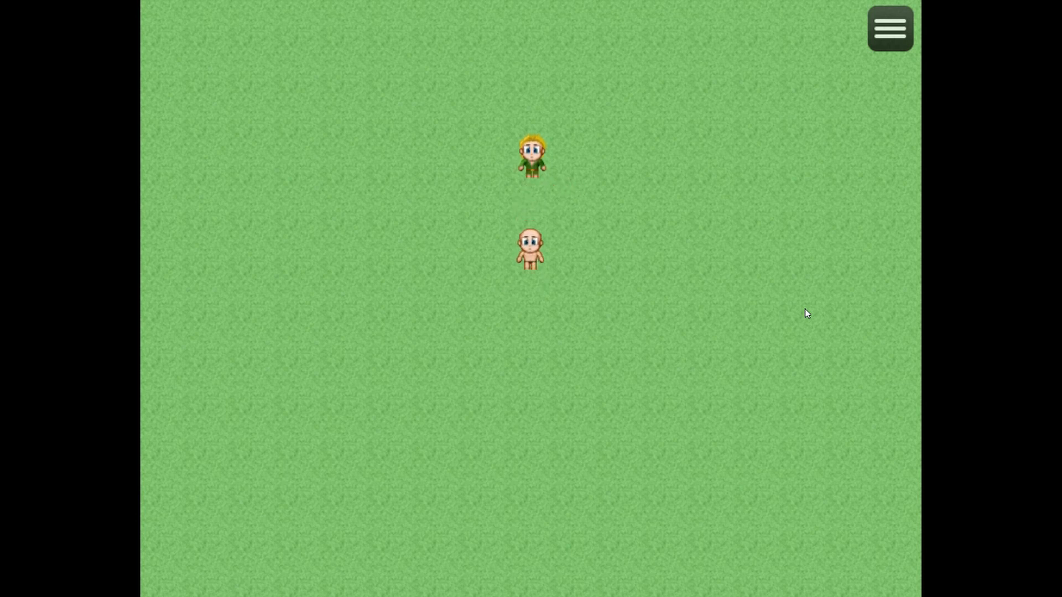
pyautogui.press('super')
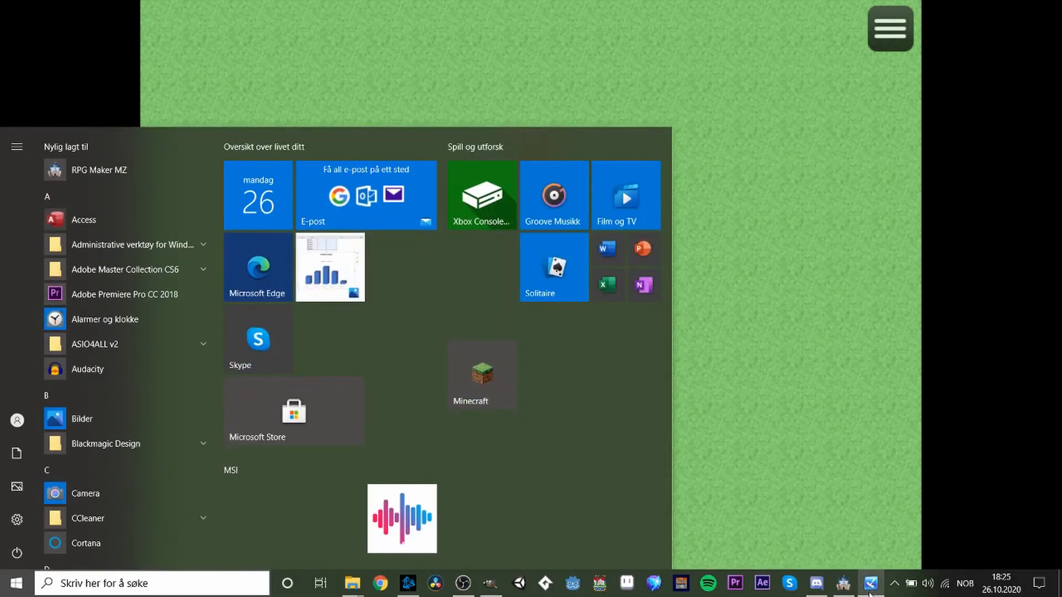
pyautogui.rightClick(871, 587)
pyautogui.click(874, 558)
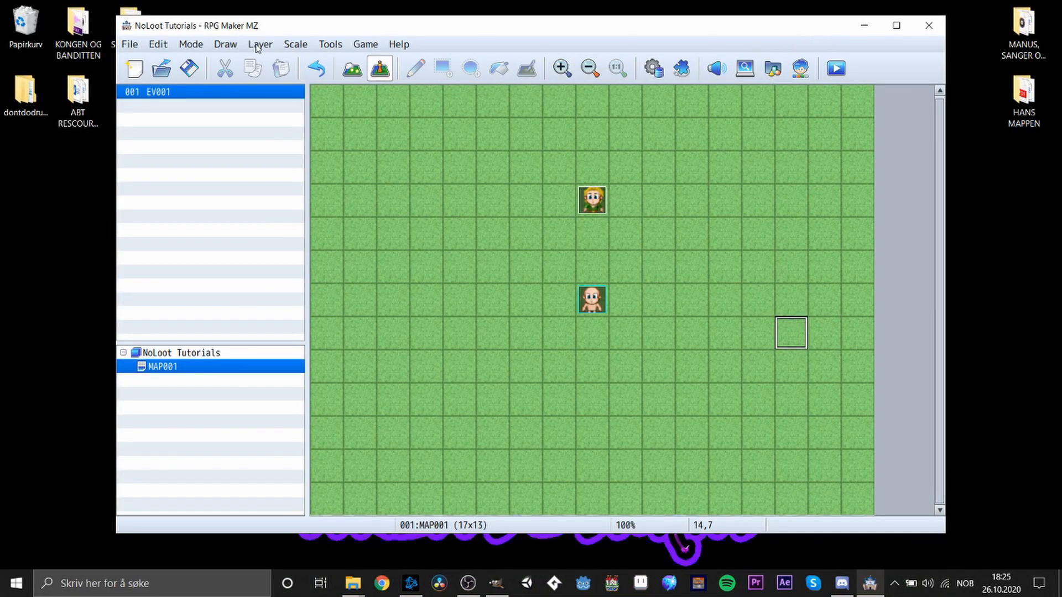
# - Set the editor's UI theme to Dark in the program options and confirm the change
pyautogui.click(333, 46)
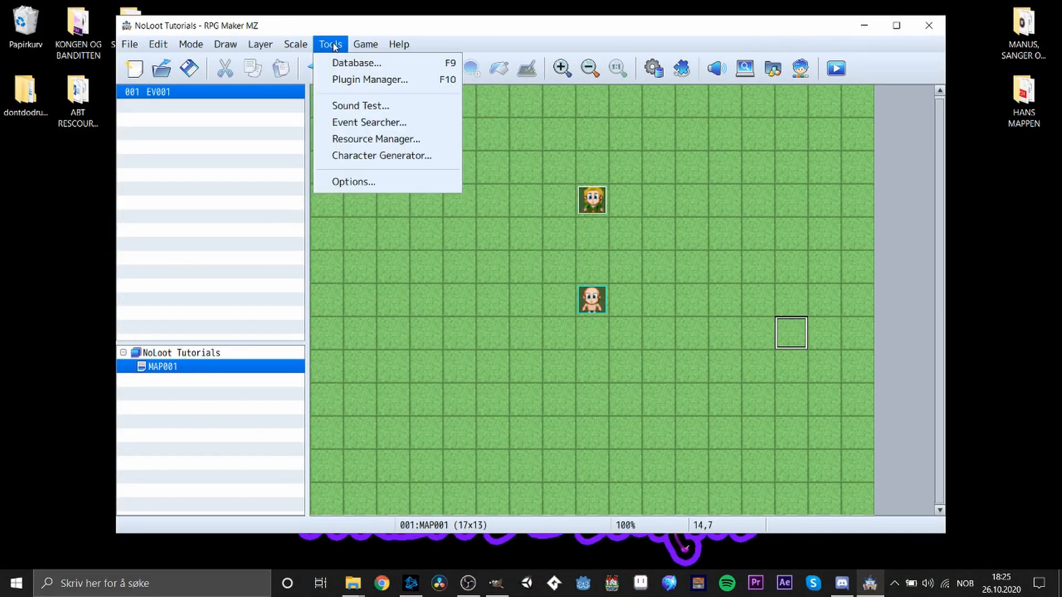
pyautogui.click(340, 183)
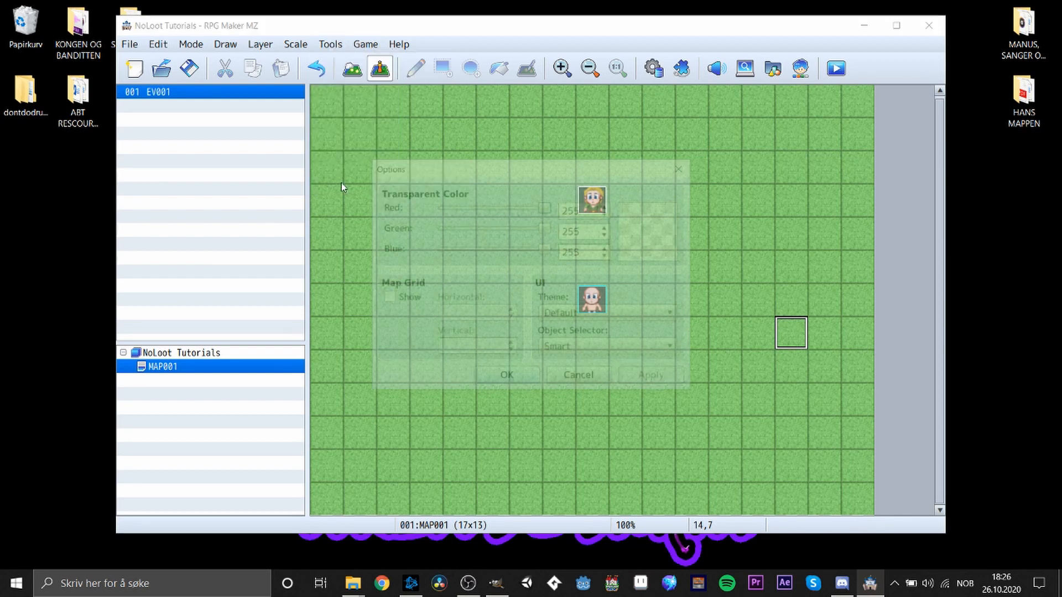
pyautogui.click(599, 315)
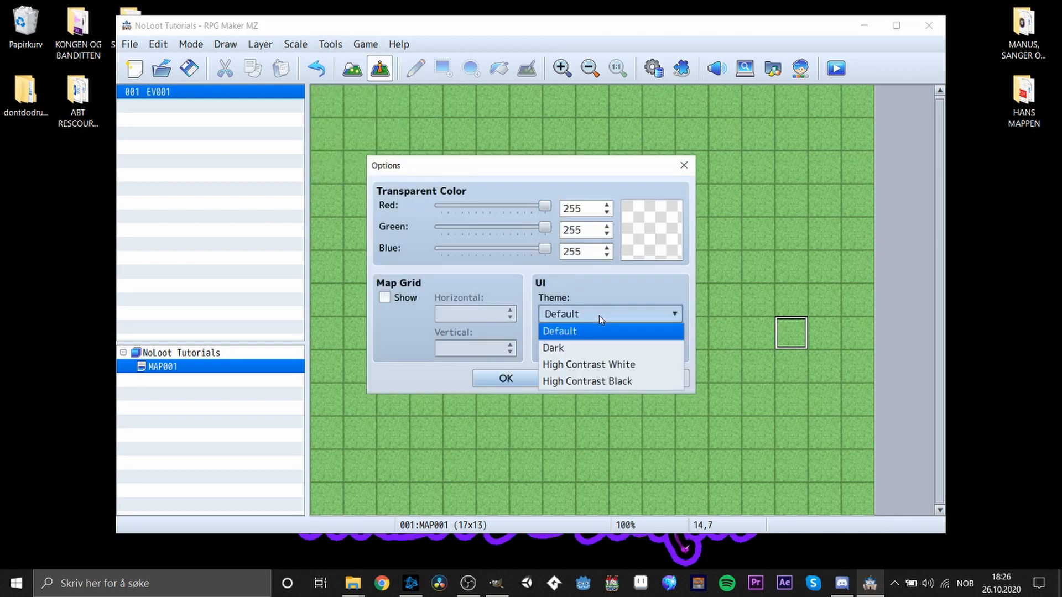
pyautogui.click(603, 348)
pyautogui.click(645, 378)
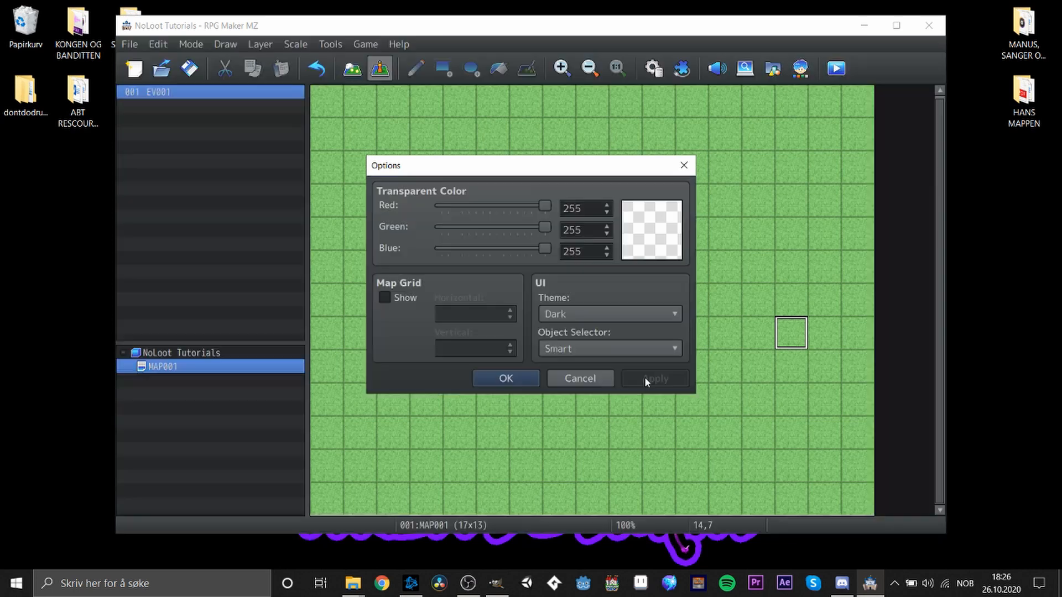
pyautogui.click(506, 379)
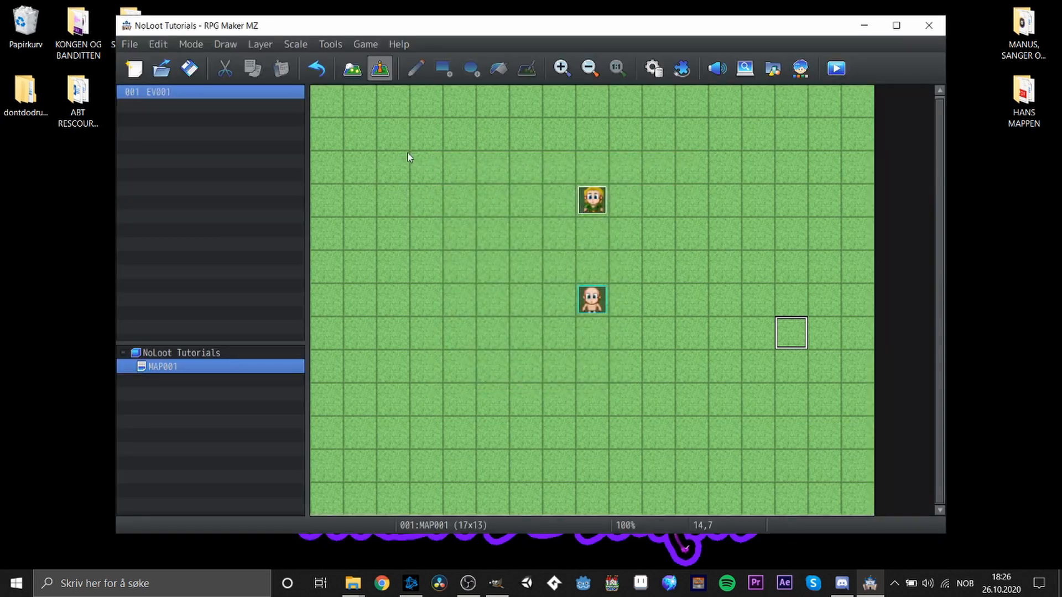
# - Open the Character Generator and examine the male part categories, including face, front hair, beard, beast ears and clothing
pyautogui.click(801, 68)
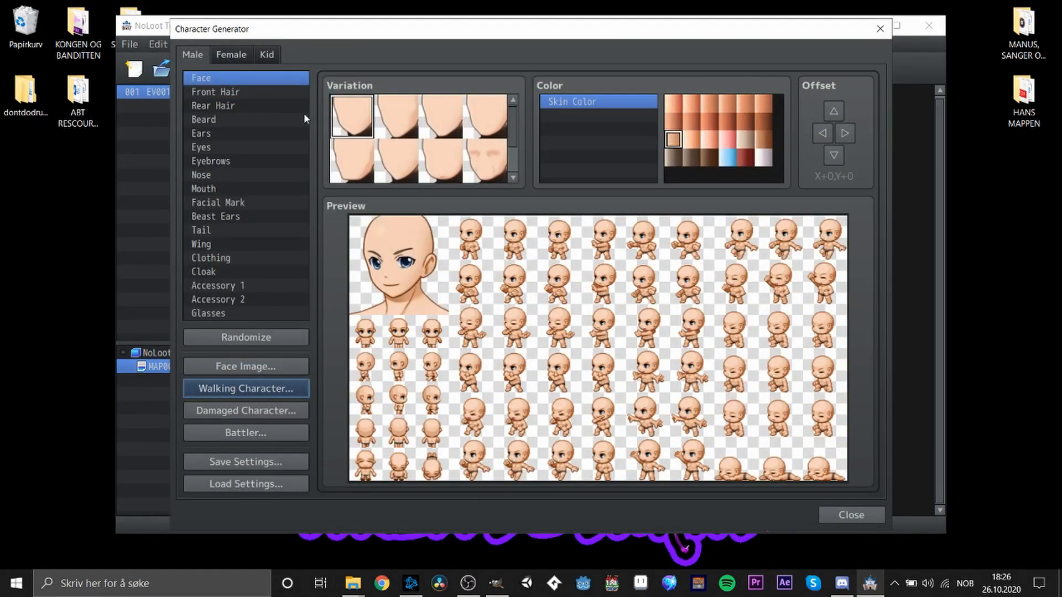
pyautogui.click(254, 95)
pyautogui.click(297, 106)
pyautogui.click(267, 91)
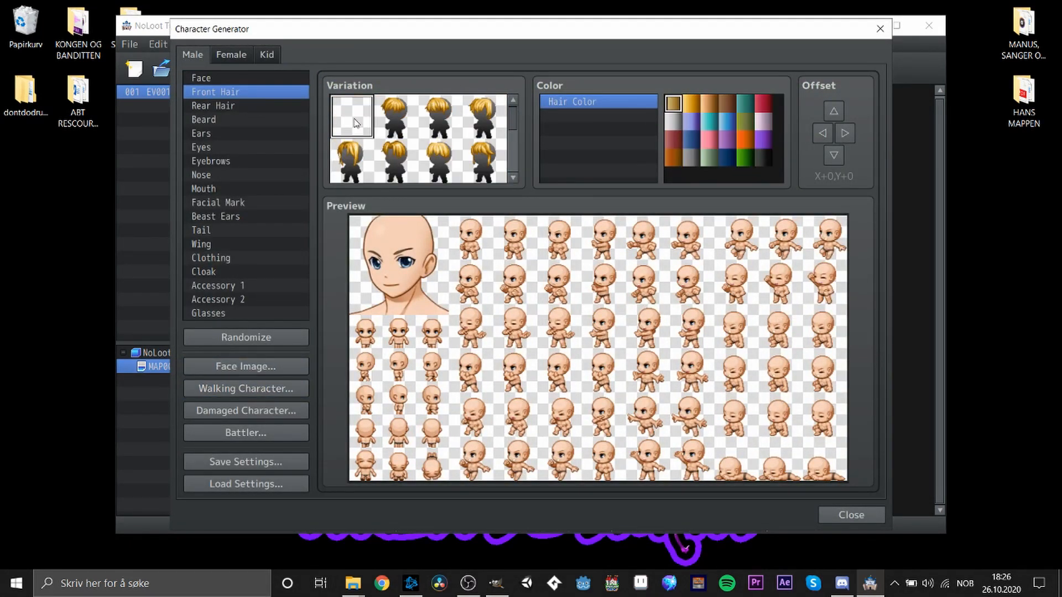
pyautogui.click(247, 79)
pyautogui.click(260, 119)
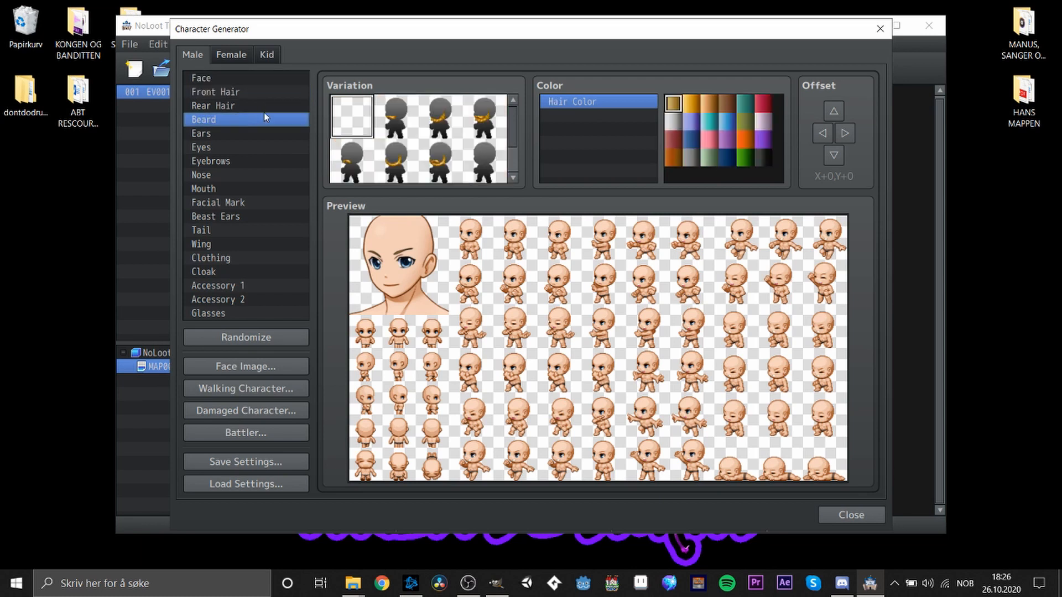
pyautogui.click(264, 107)
pyautogui.click(271, 122)
pyautogui.click(247, 219)
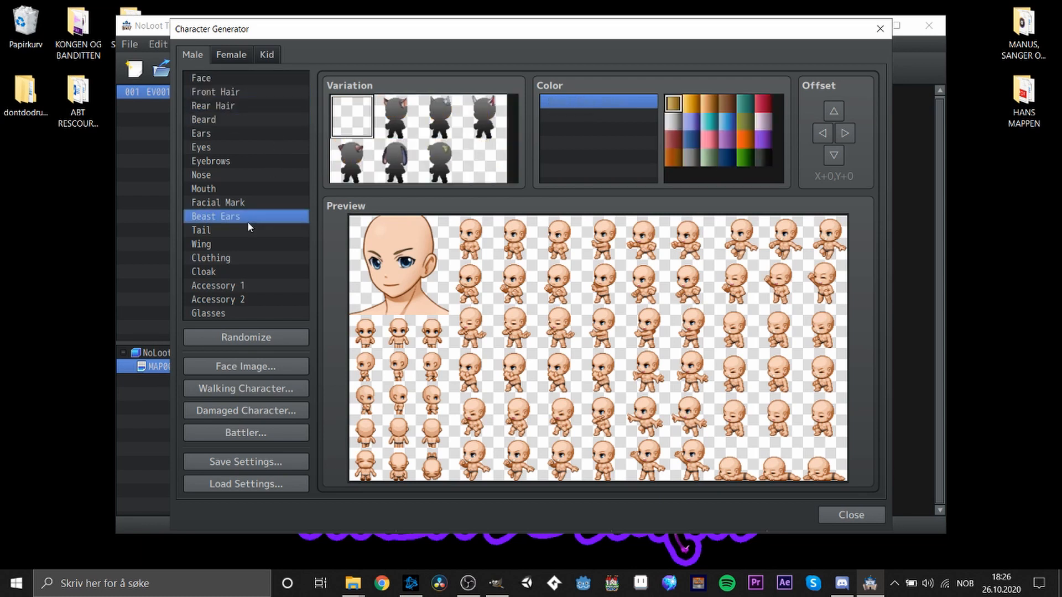
pyautogui.click(249, 243)
pyautogui.click(274, 258)
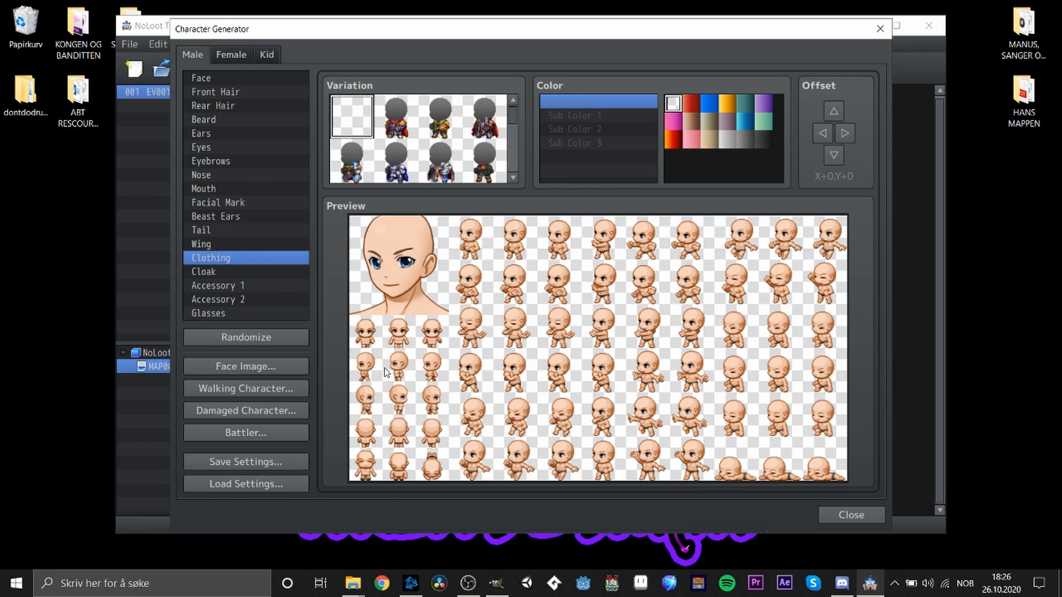
# - Export the bare male walking character as Template in the project's characters folder and close the Character Generator
pyautogui.click(270, 387)
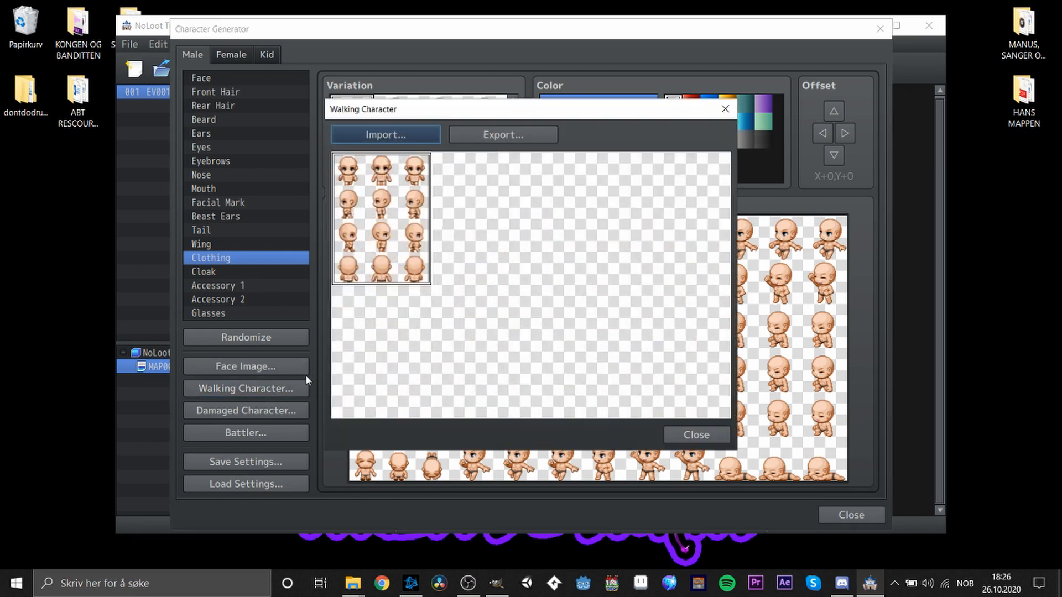
pyautogui.click(499, 137)
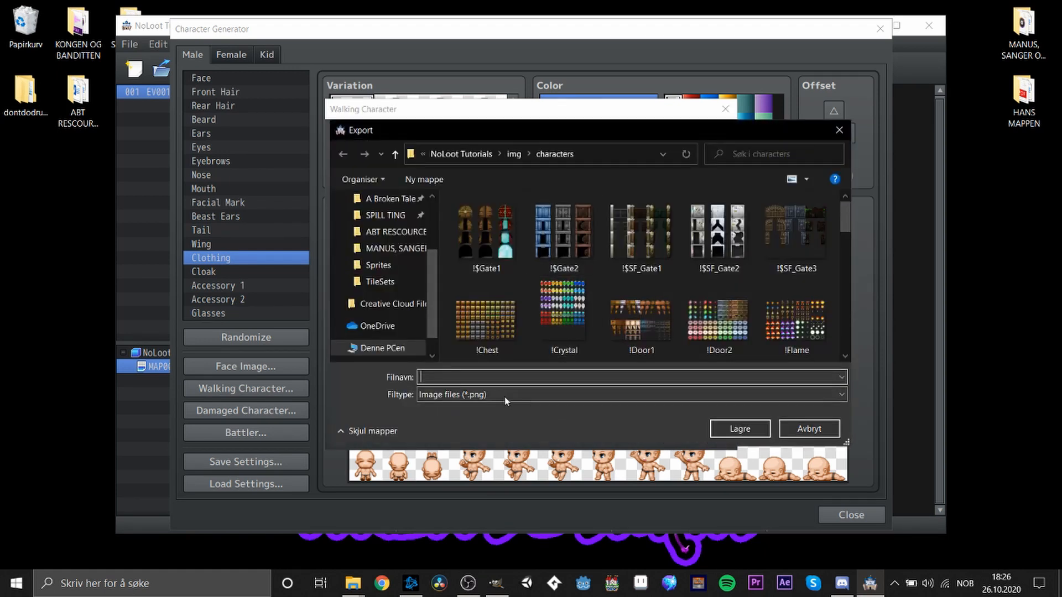
pyautogui.write('Template')
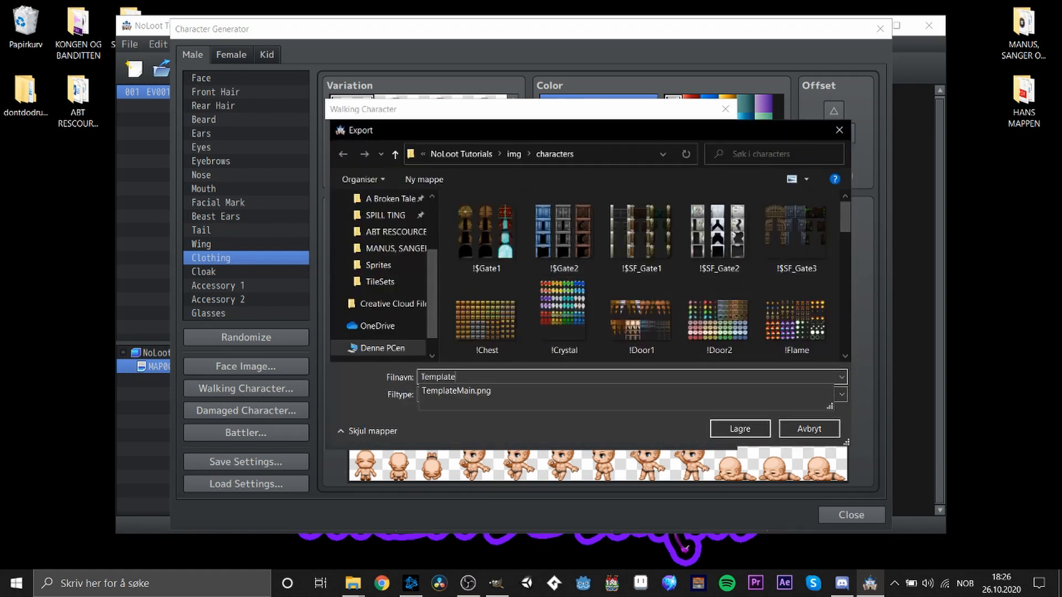
pyautogui.press('Return')
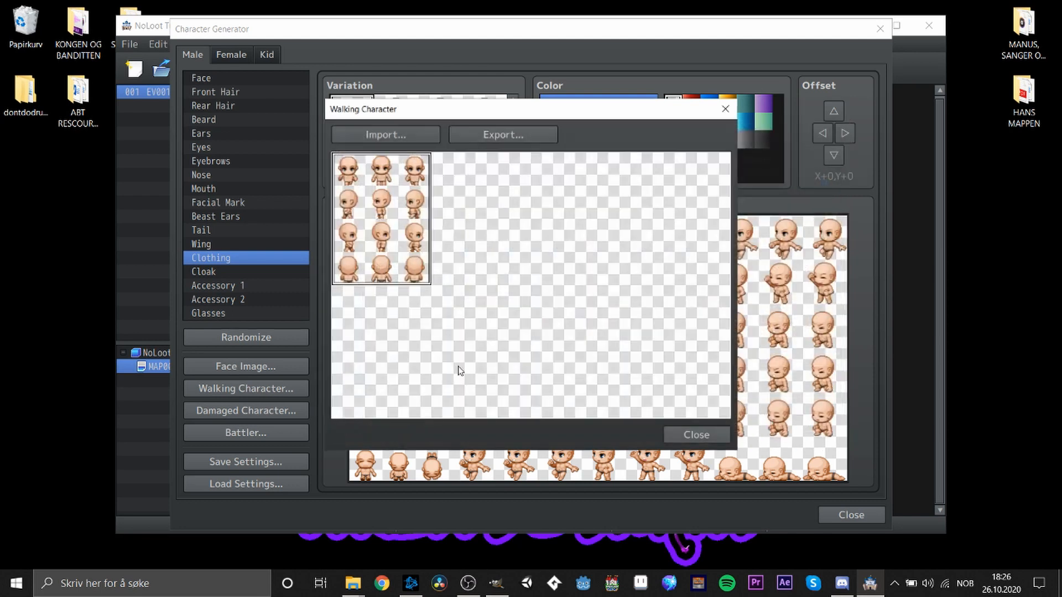
pyautogui.click(696, 436)
pyautogui.click(833, 512)
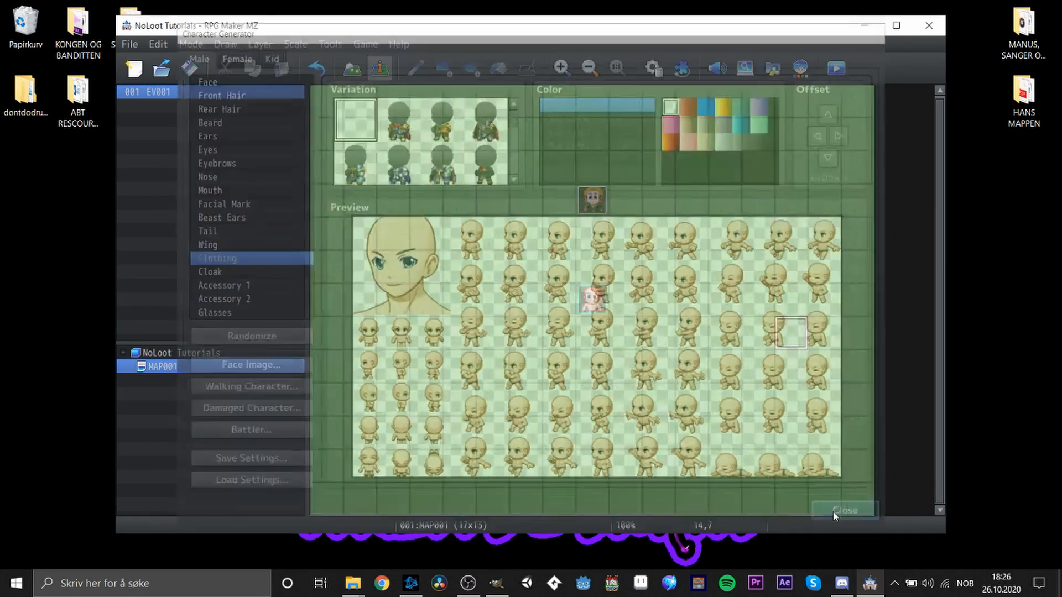
# - Maximize the editor and open the img/characters folder inside the NoLoot Tutorials game folder
pyautogui.click(896, 26)
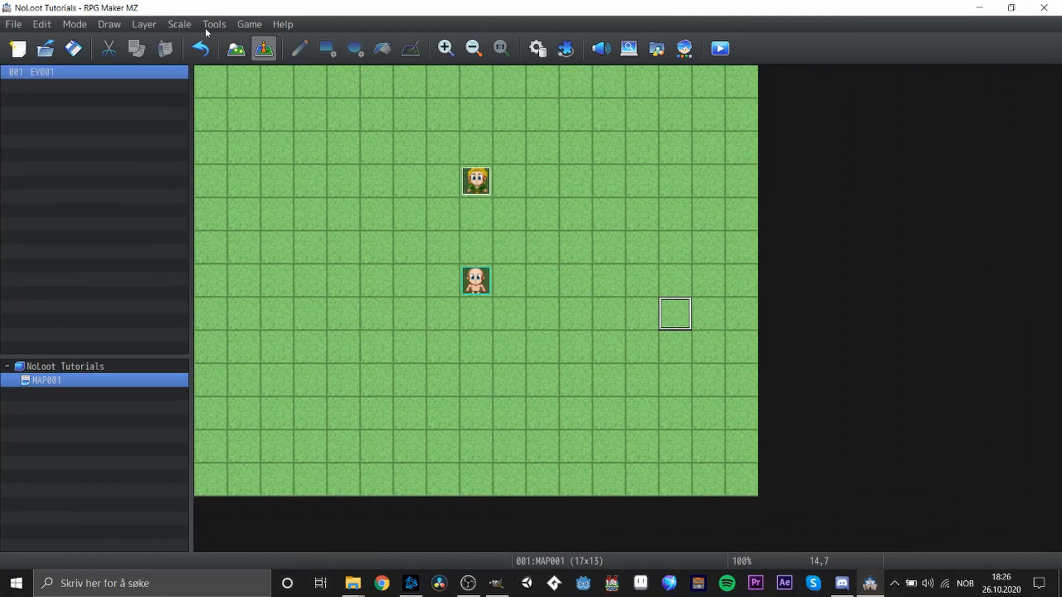
pyautogui.click(252, 27)
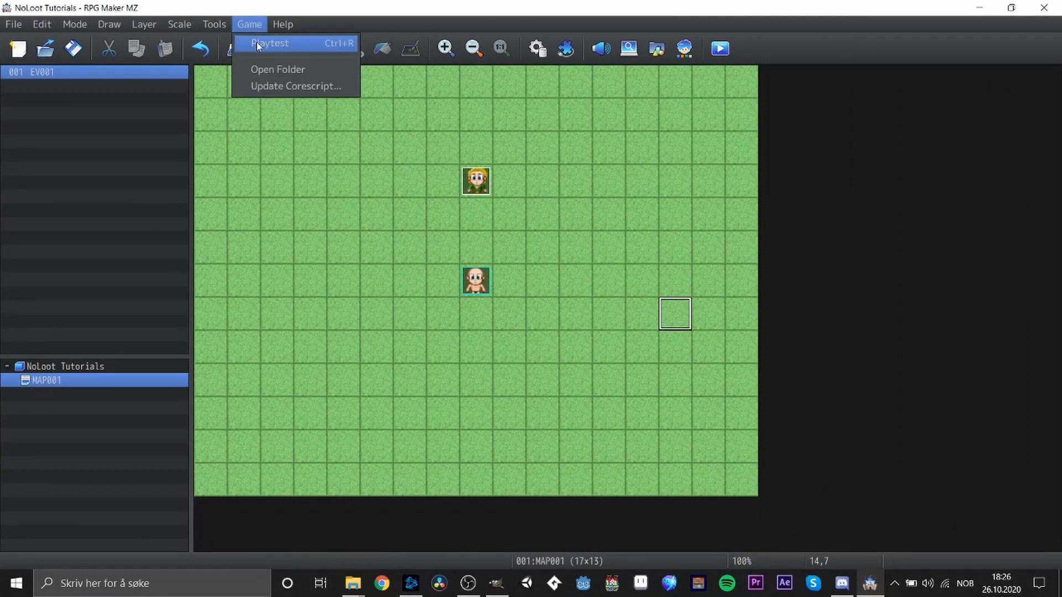
pyautogui.click(271, 70)
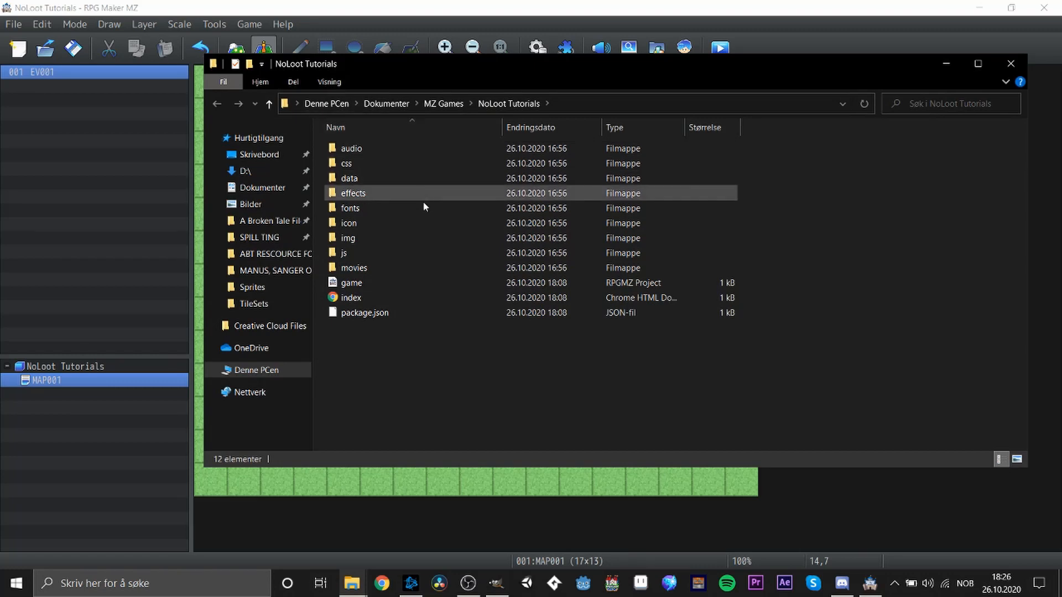
pyautogui.doubleClick(417, 237)
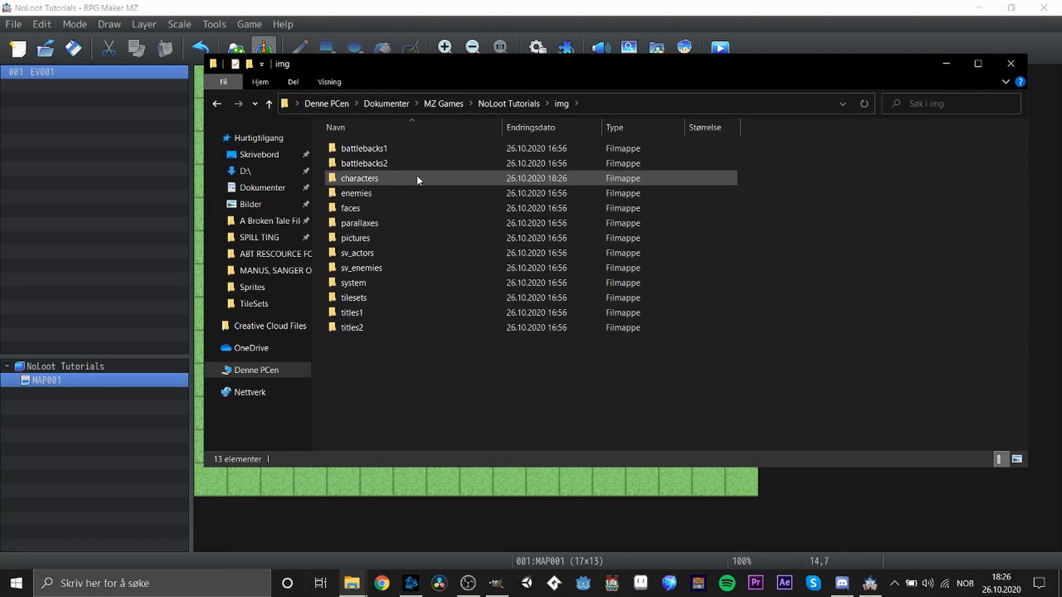
pyautogui.click(417, 178)
pyautogui.doubleClick(382, 179)
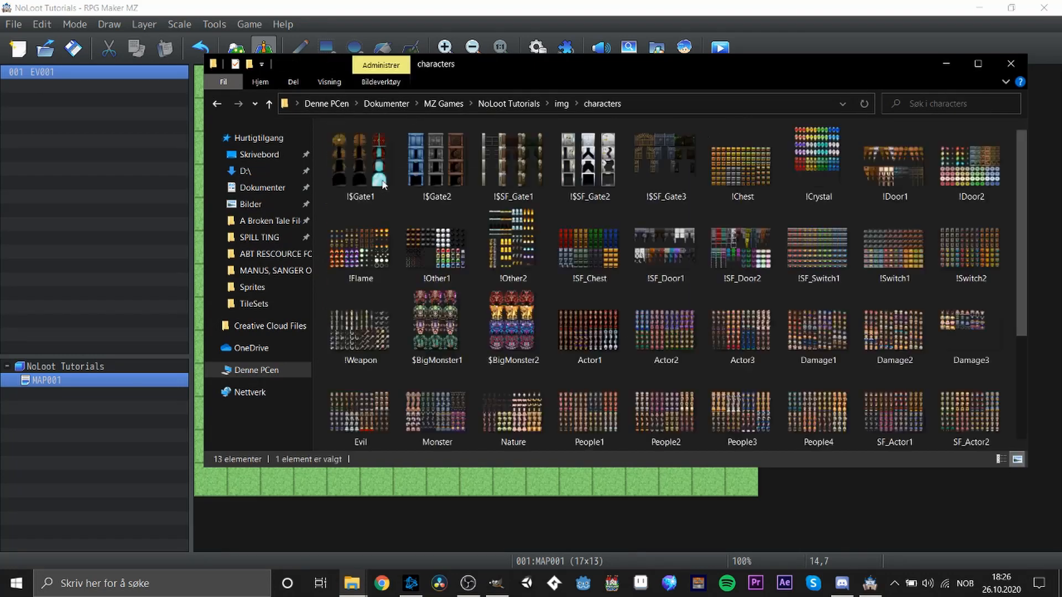
pyautogui.click(500, 176)
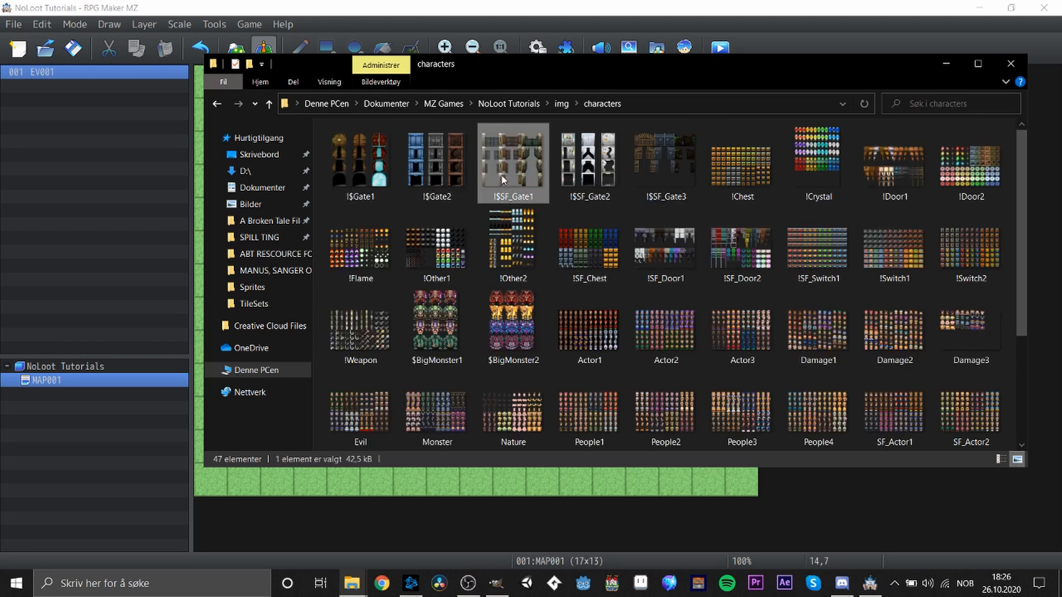
pyautogui.scroll(-3, 520, 182)
# - View the exported Template image in the Bilder photo viewer and close the viewer
pyautogui.click(967, 347)
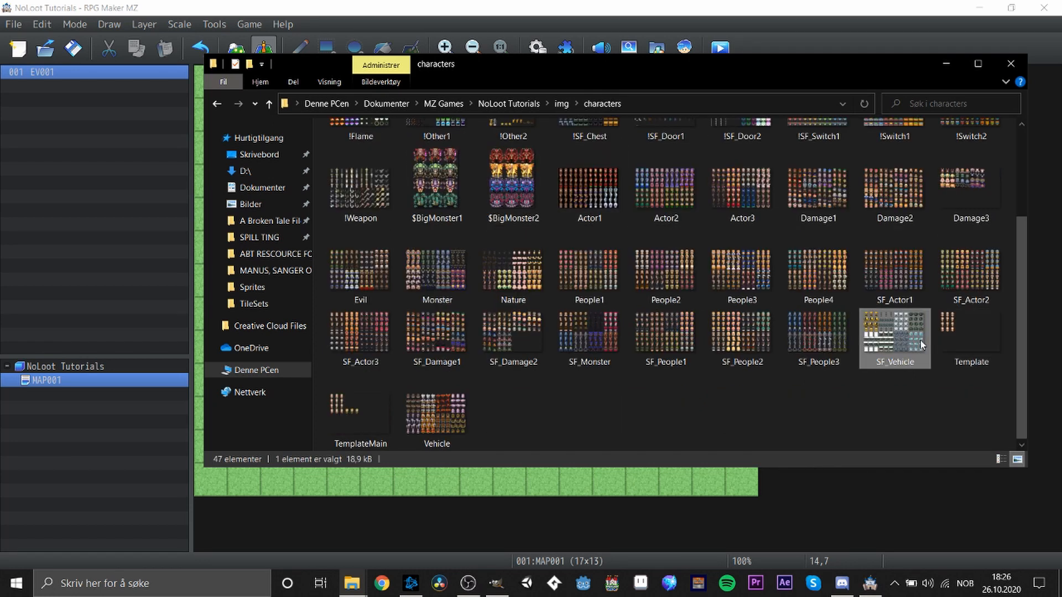
pyautogui.rightClick(962, 338)
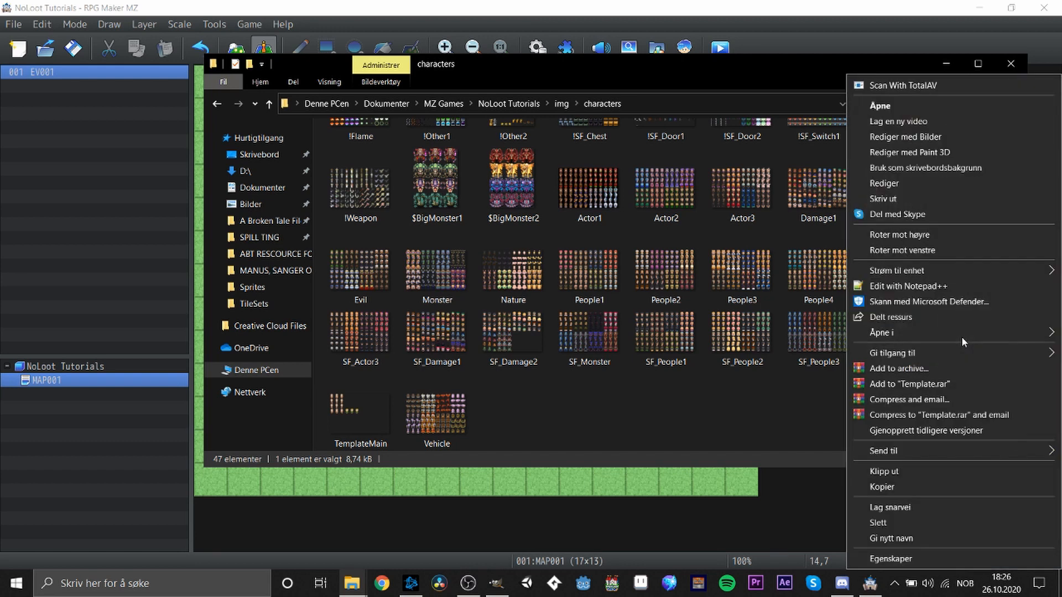
pyautogui.moveTo(916, 328)
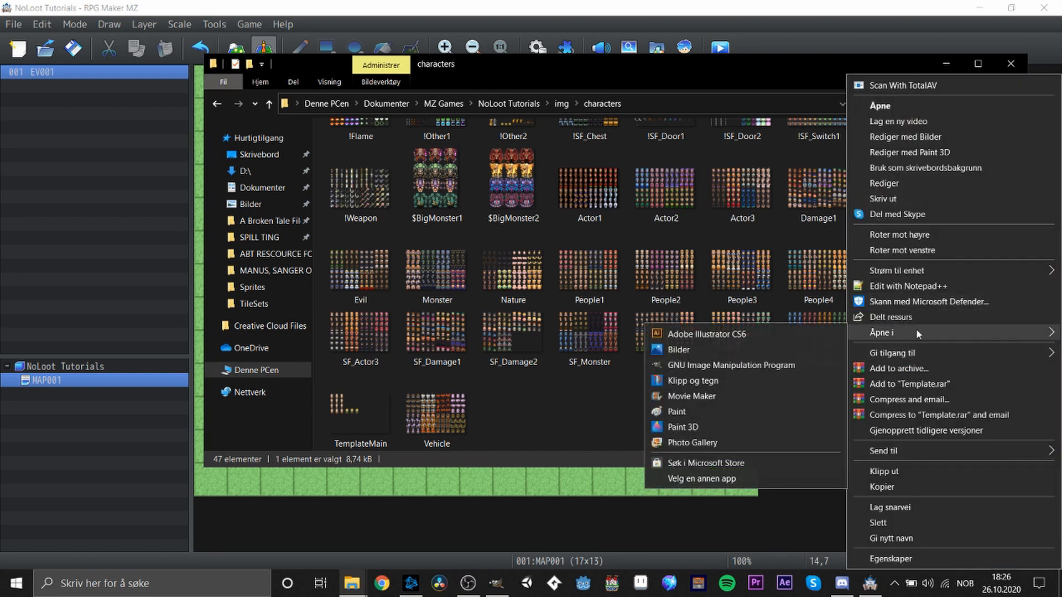
pyautogui.click(751, 344)
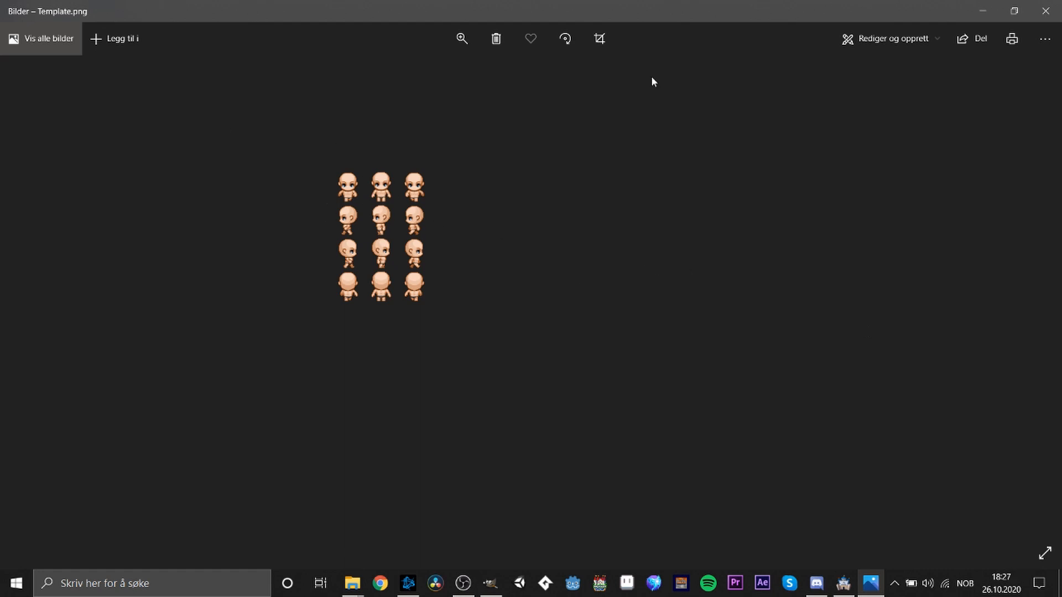
pyautogui.click(1046, 17)
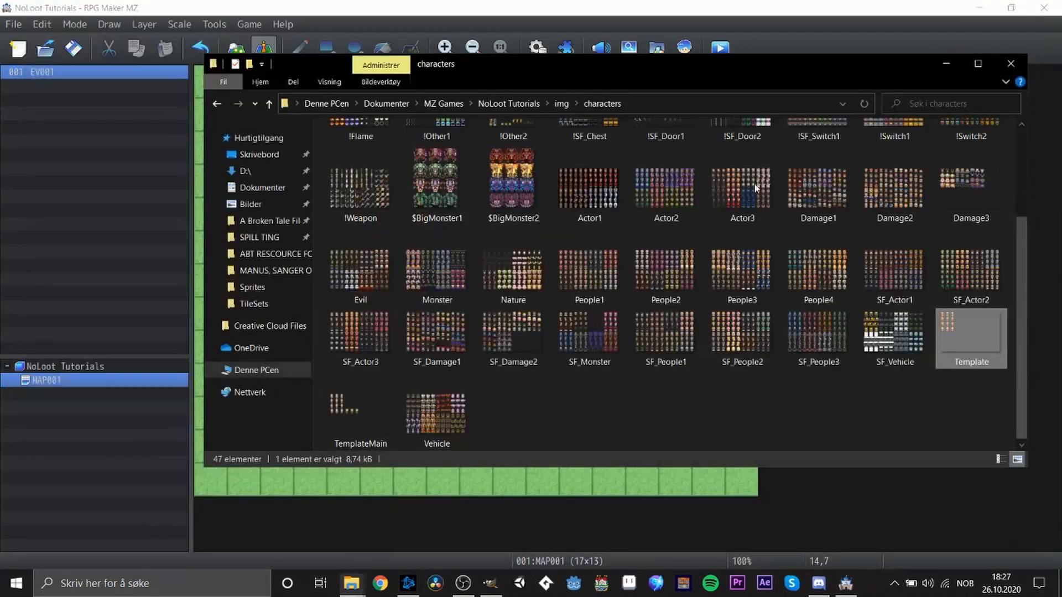
pyautogui.click(658, 204)
pyautogui.rightClick(658, 204)
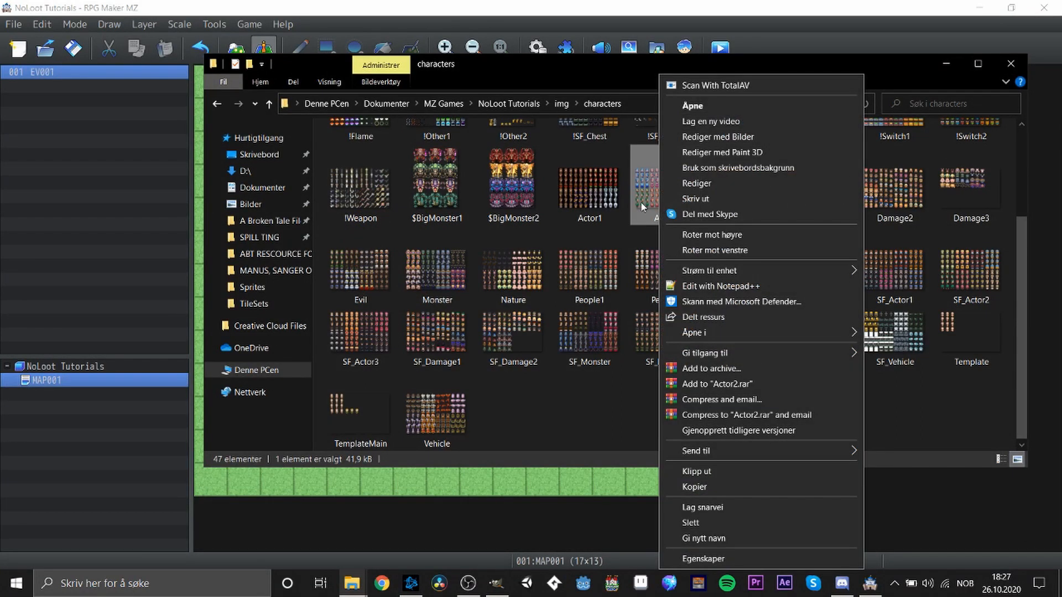
pyautogui.click(593, 188)
pyautogui.rightClick(594, 188)
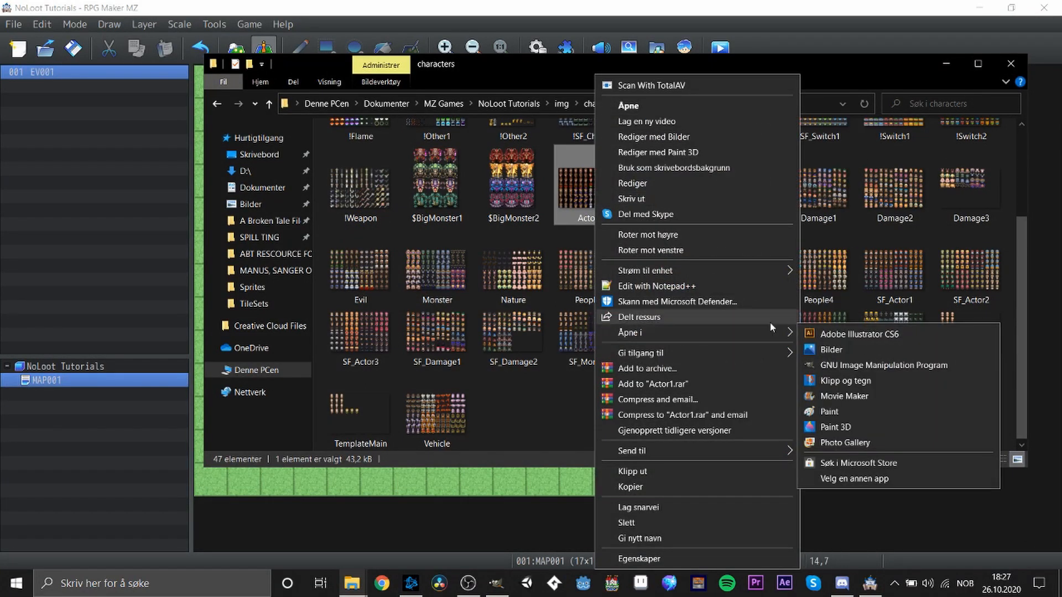
# - Open the Template image in GNU Image Manipulation Program, minimize the characters folder window and switch to that program
pyautogui.click(949, 323)
pyautogui.rightClick(951, 323)
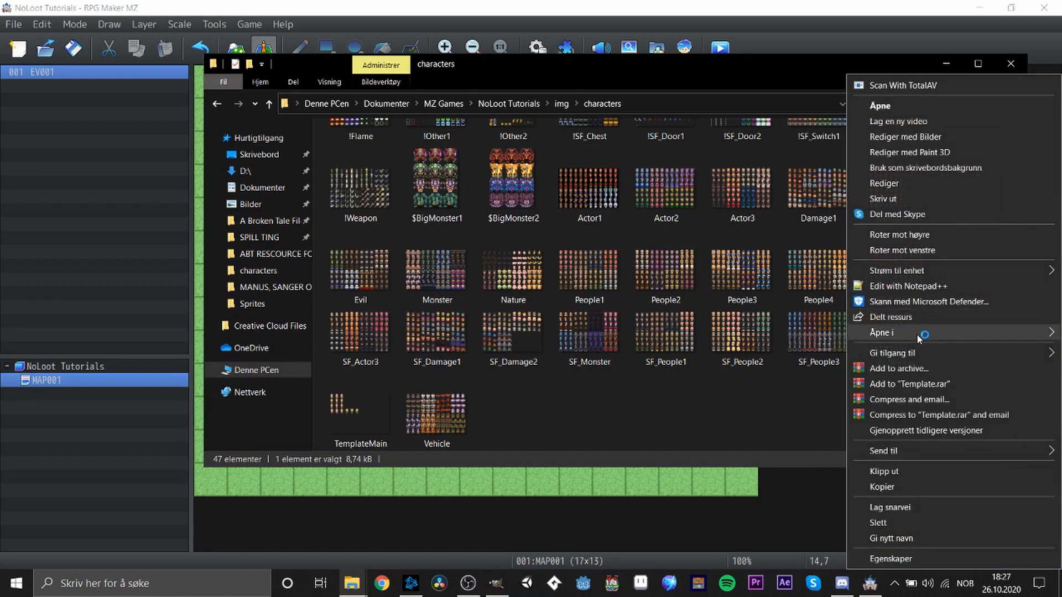
pyautogui.moveTo(918, 333)
pyautogui.click(757, 364)
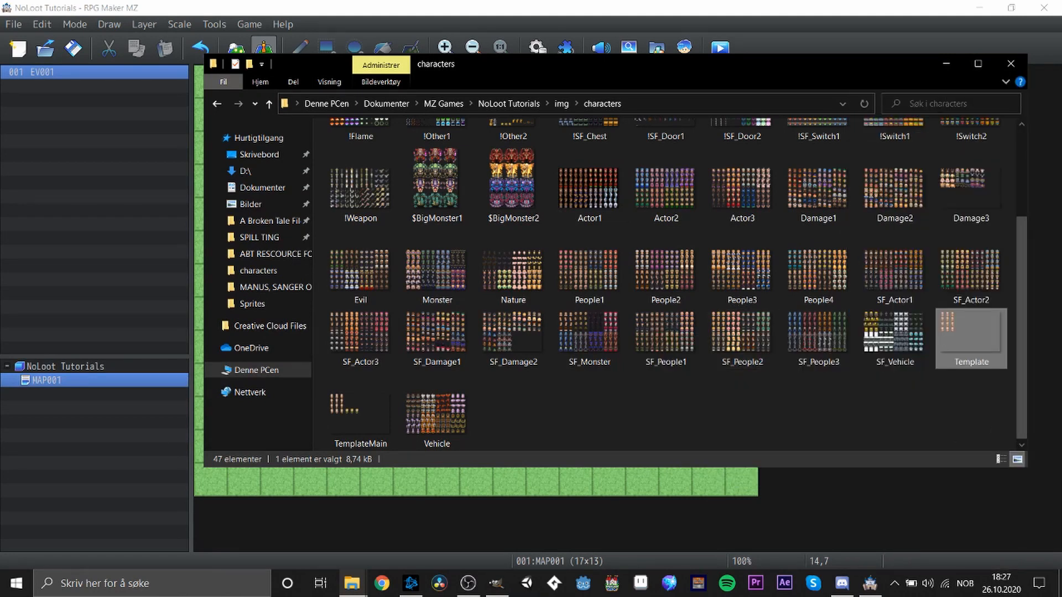
pyautogui.click(946, 64)
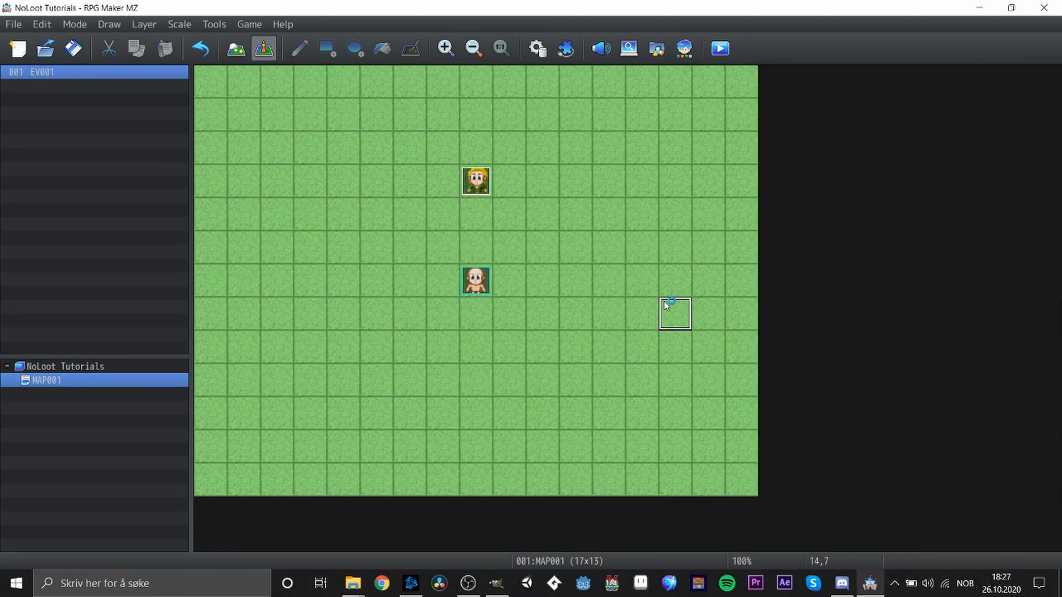
pyautogui.click(492, 592)
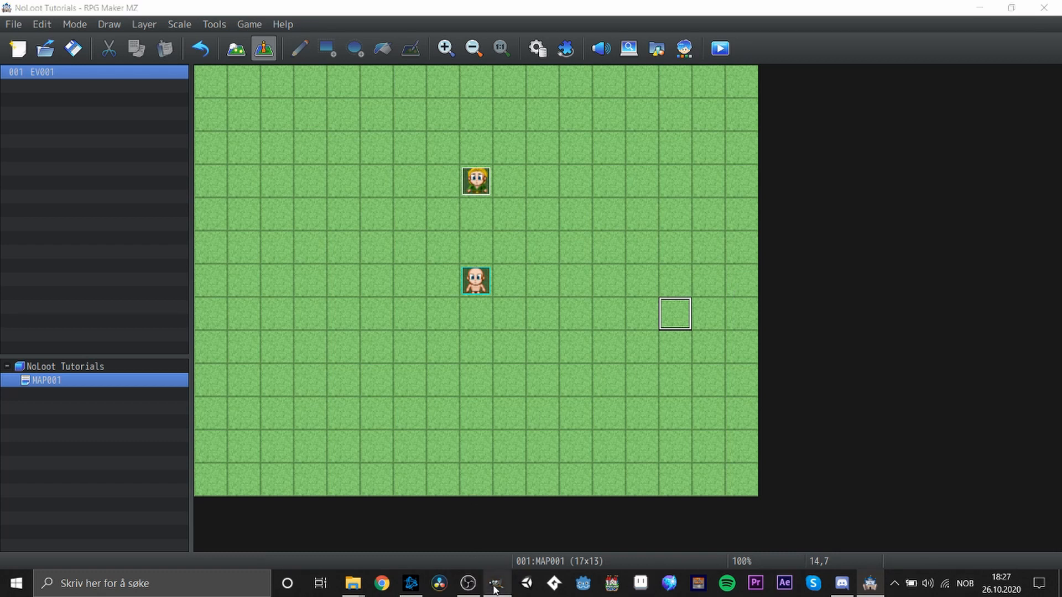
# - Switch to GIMP, outline the entire Actor1 sprite sheet with a rectangular selection, and clear that selection
pyautogui.click(495, 590)
pyautogui.click(495, 588)
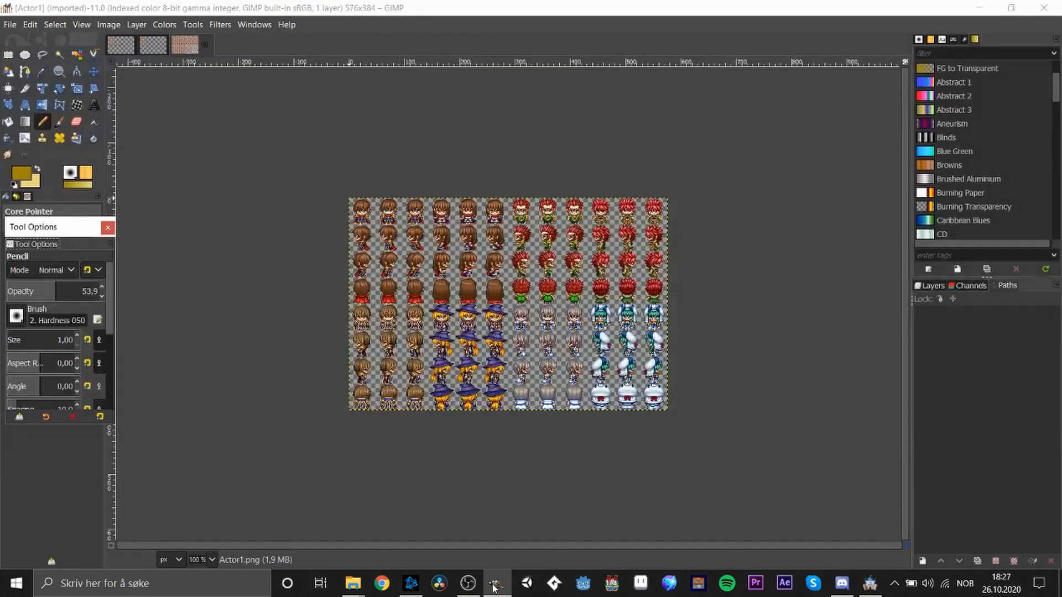
pyautogui.scroll(1, 305, 161)
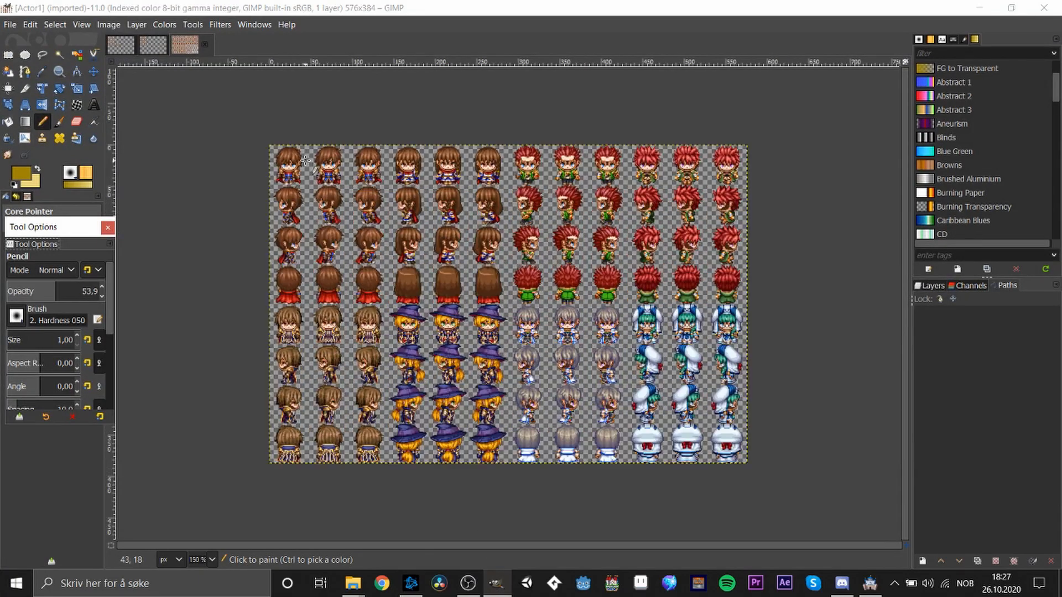
pyautogui.scroll(1, 306, 161)
pyautogui.scroll(-1, 181, 120)
pyautogui.click(9, 55)
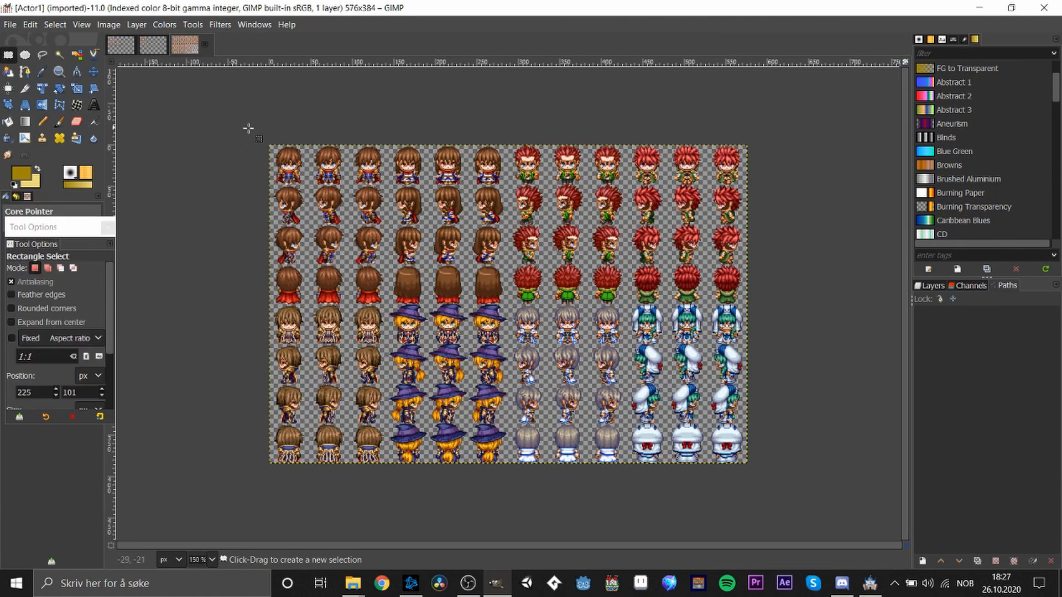
pyautogui.moveTo(267, 144)
pyautogui.mouseDown()
pyautogui.moveTo(382, 240)
pyautogui.moveTo(746, 487)
pyautogui.mouseUp()
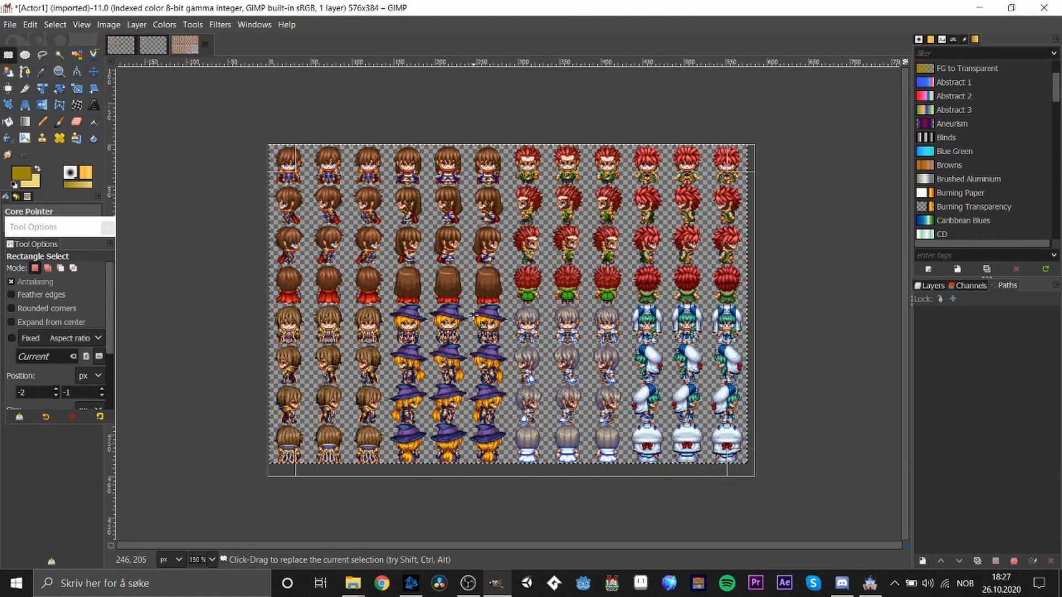
pyautogui.click(401, 105)
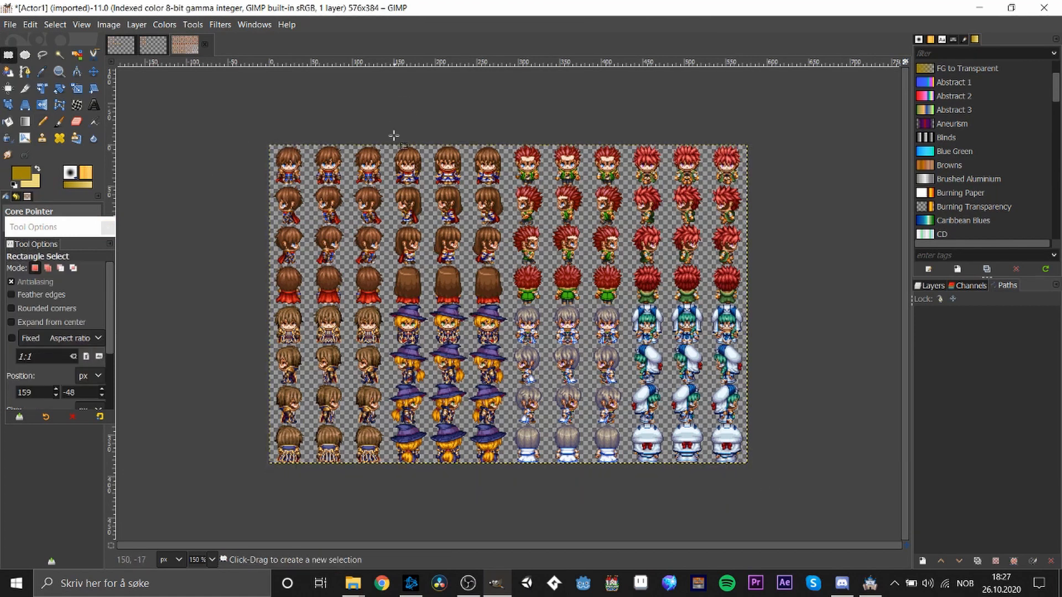
# - Configure the image grid with 48-pixel spacing and show the grid over the Actor1 sheet
pyautogui.click(118, 25)
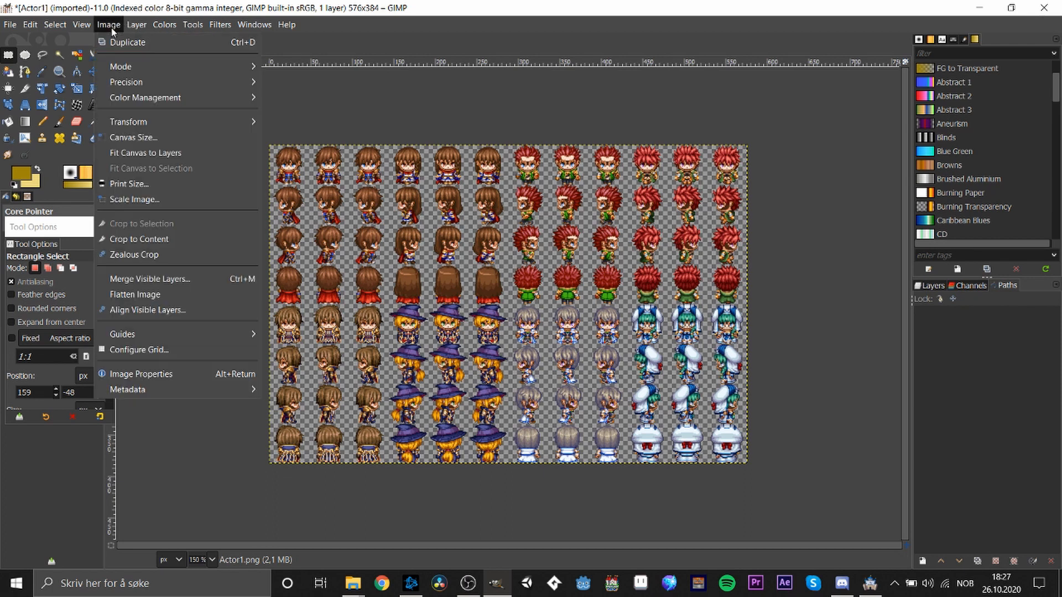
pyautogui.click(138, 350)
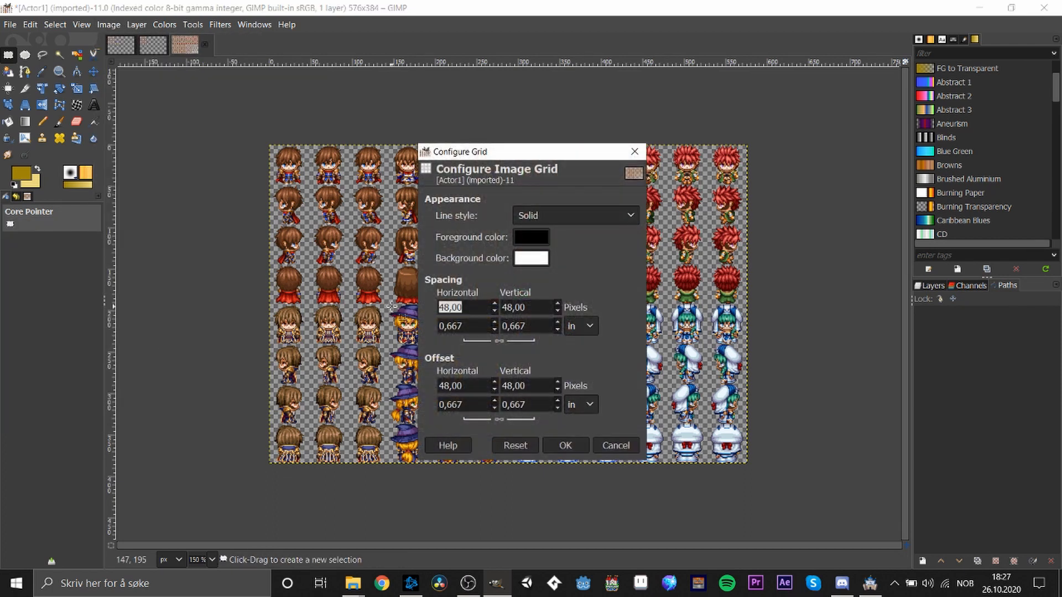
pyautogui.write('4')
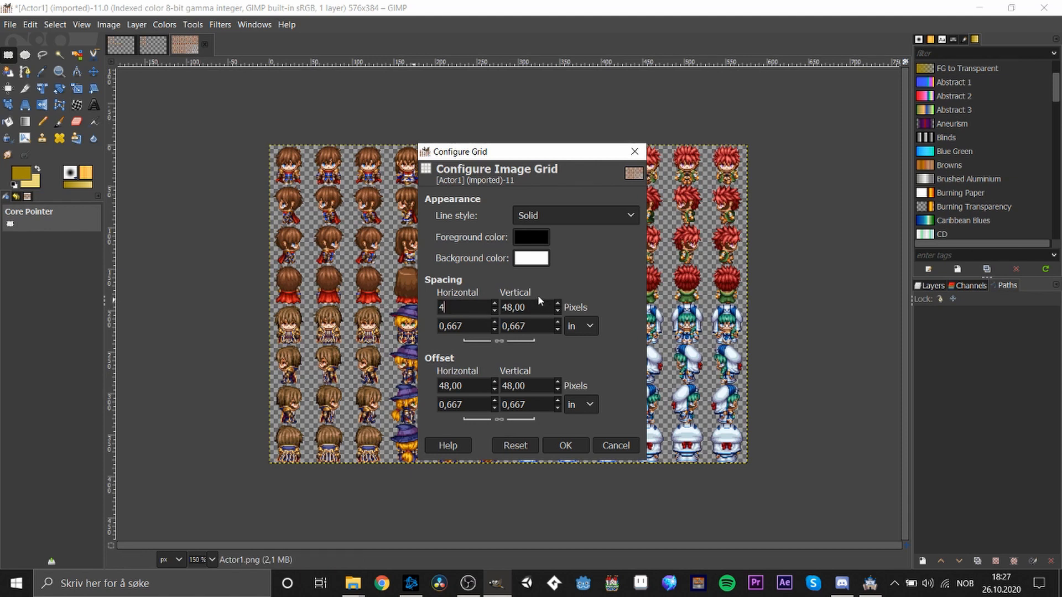
pyautogui.write('98')
pyautogui.click(565, 445)
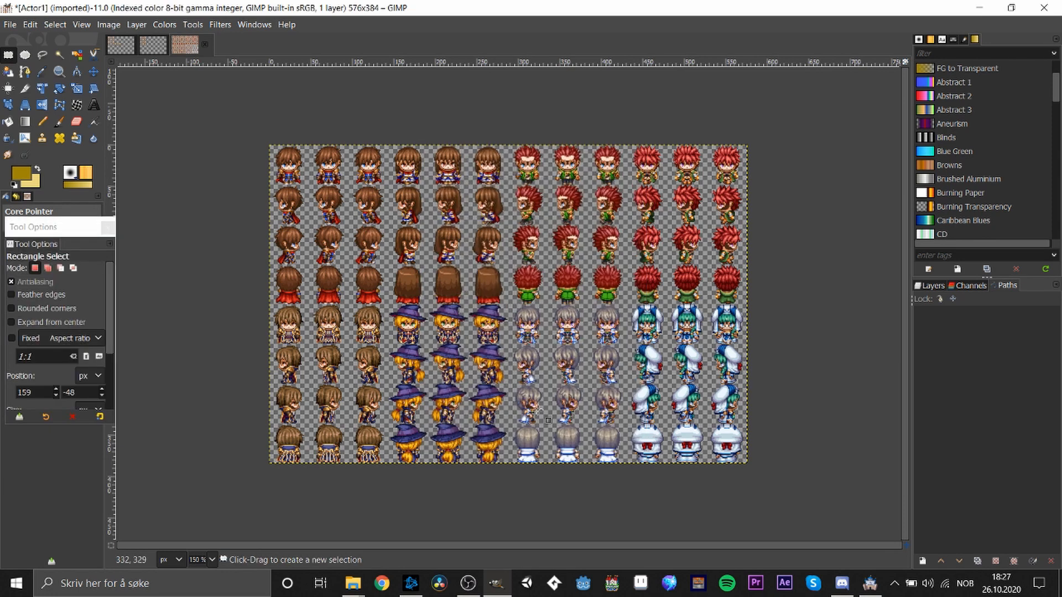
pyautogui.click(82, 25)
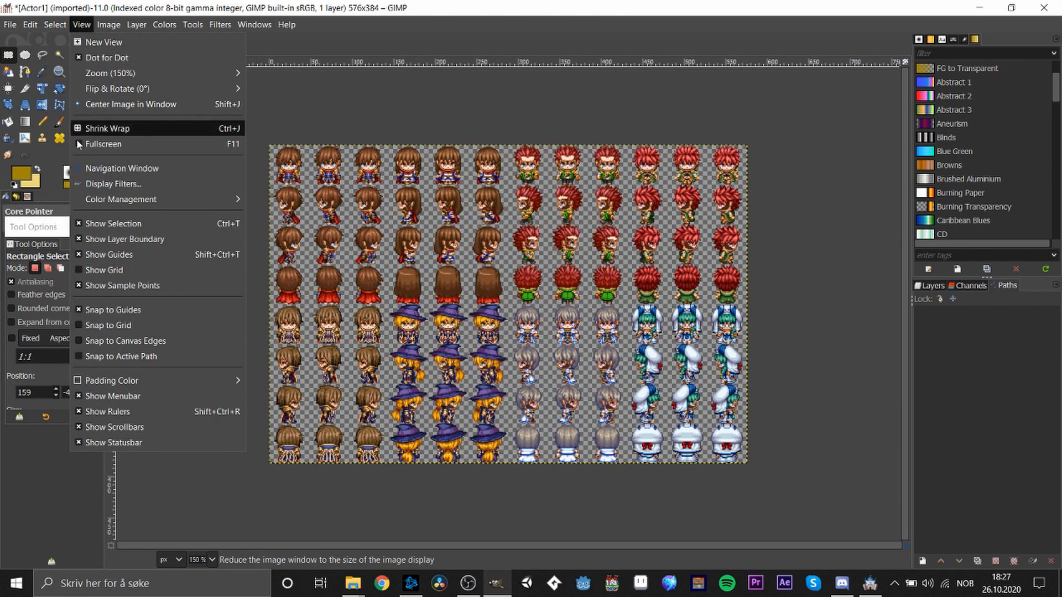
pyautogui.click(94, 268)
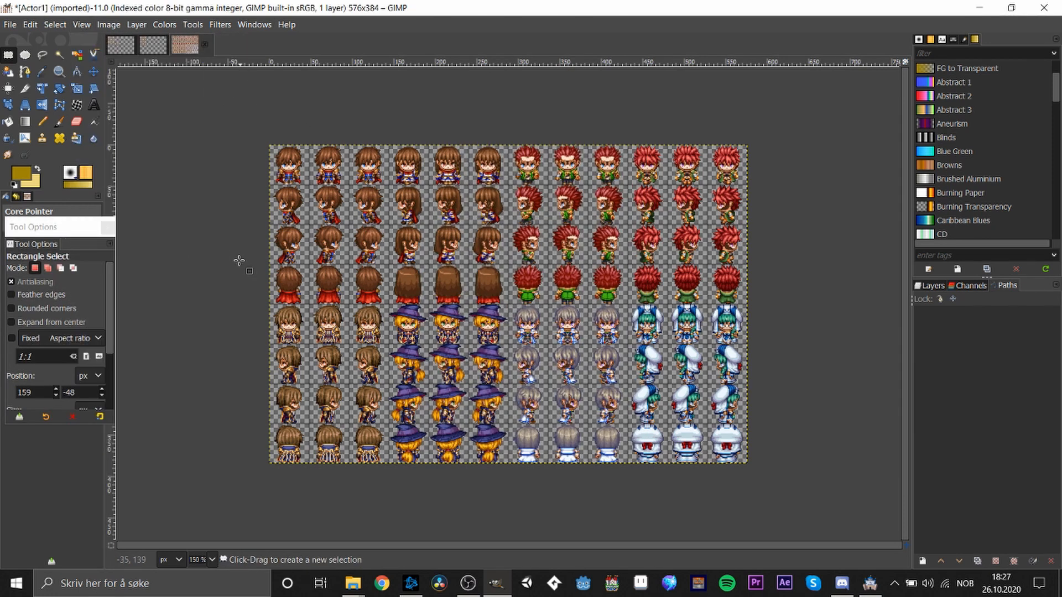
# - Outline the grid cell in the second row and second column, about 50 × 49 px, and clear the selection
pyautogui.keyDown('ctrl'); pyautogui.scroll(2, 204, 239); pyautogui.keyUp('ctrl')
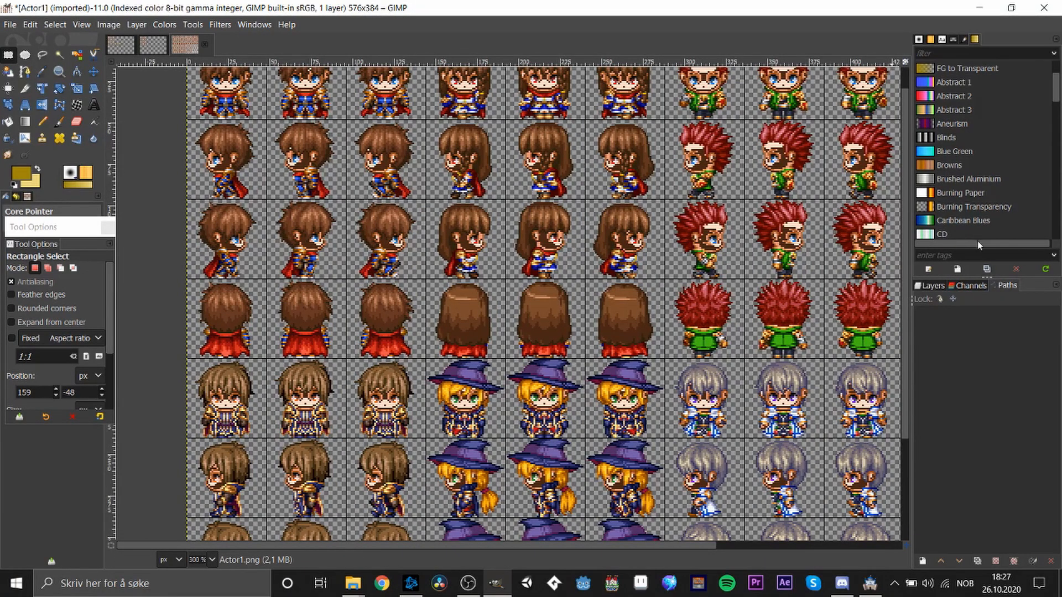
pyautogui.scroll(1, 897, 203)
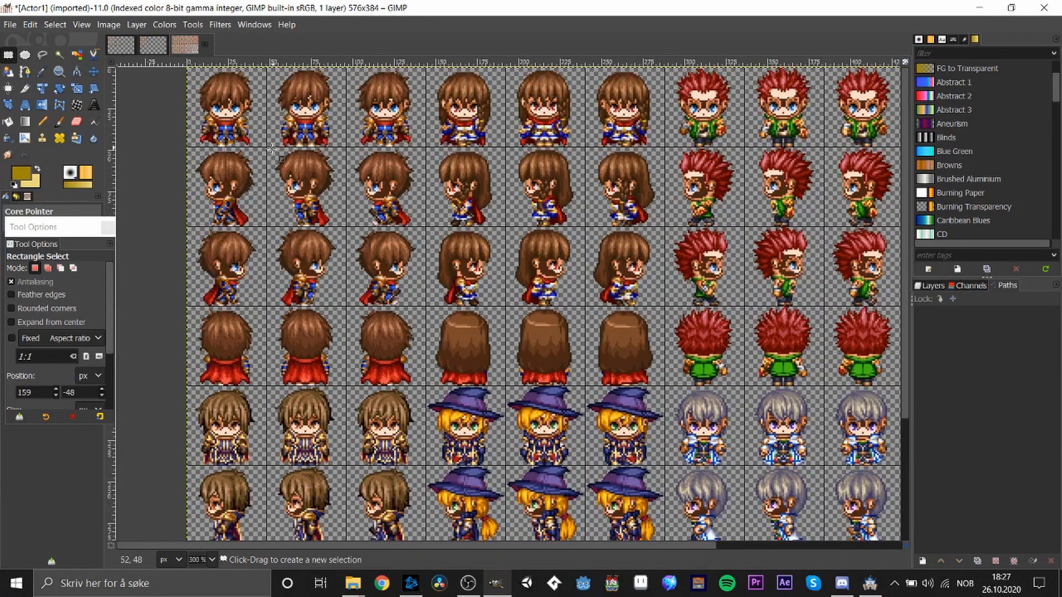
pyautogui.moveTo(268, 148); pyautogui.dragTo(347, 228)
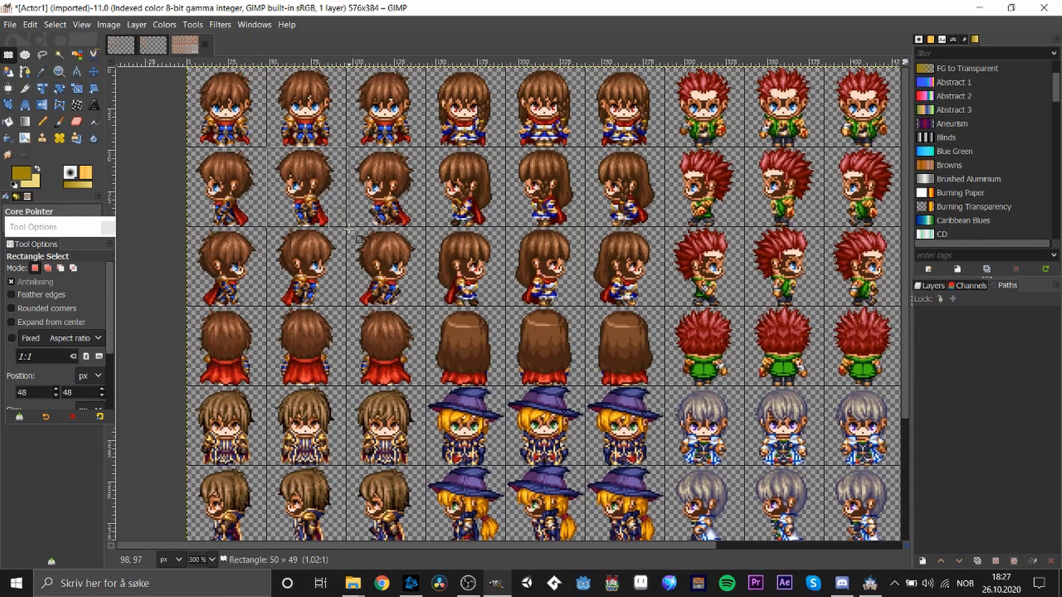
pyautogui.click(360, 257)
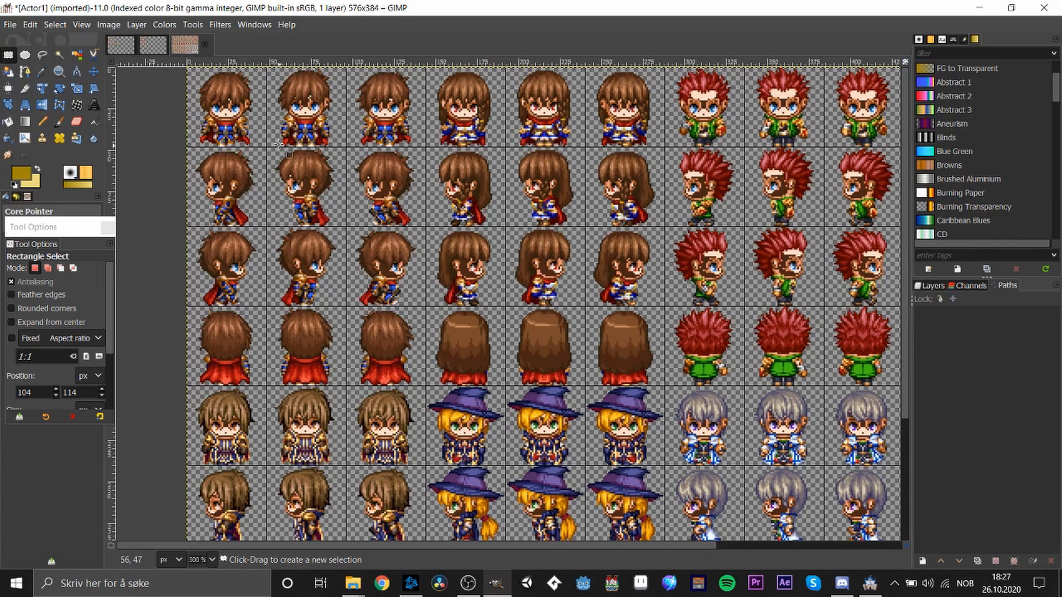
# - Outline the three front-facing walking frames of the first character one at a time, and clear the selection
pyautogui.moveTo(282, 81); pyautogui.dragTo(330, 139)
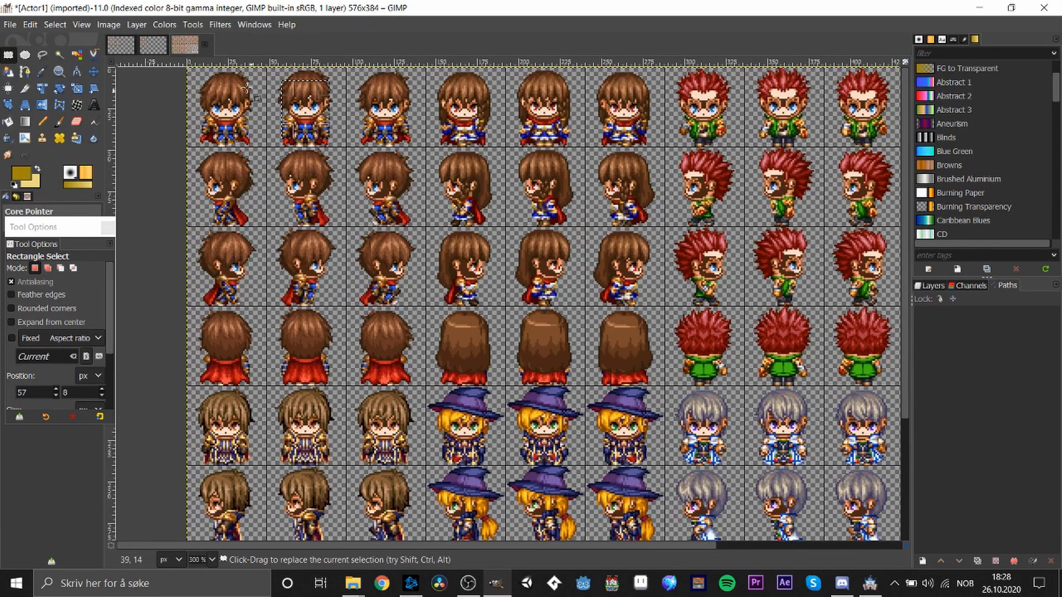
pyautogui.moveTo(202, 83); pyautogui.dragTo(249, 140)
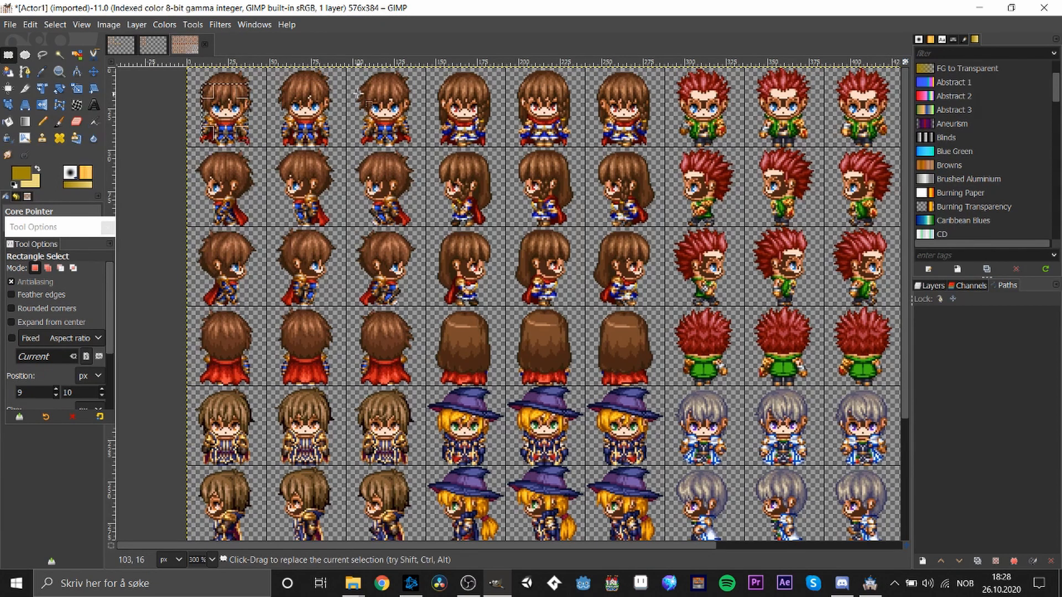
pyautogui.moveTo(361, 81); pyautogui.dragTo(411, 138)
pyautogui.moveTo(281, 81); pyautogui.dragTo(330, 139)
pyautogui.moveTo(204, 81); pyautogui.dragTo(250, 141)
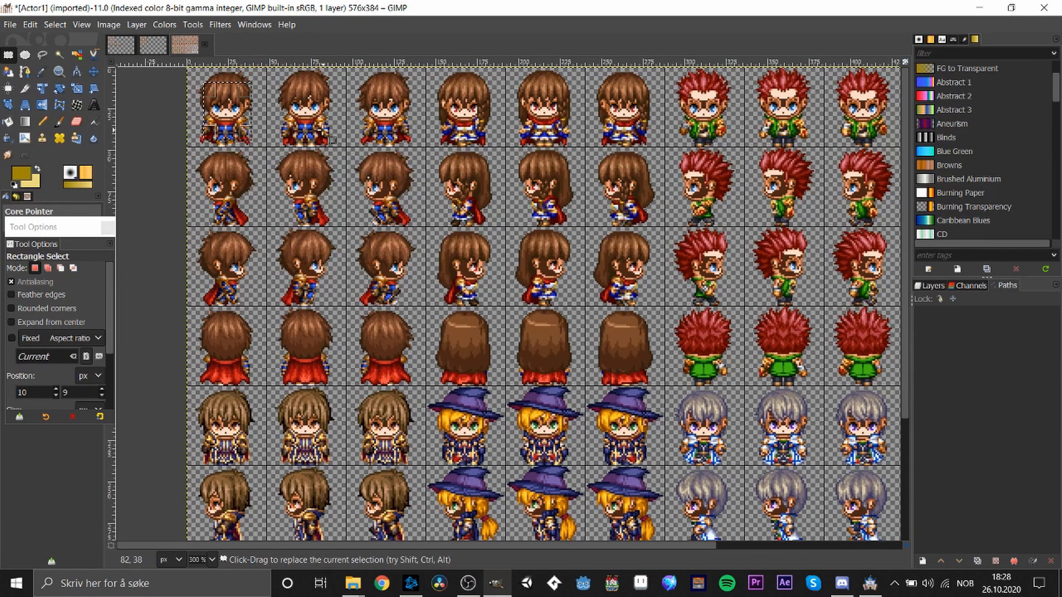
pyautogui.click(323, 131)
pyautogui.moveTo(278, 76); pyautogui.dragTo(327, 146)
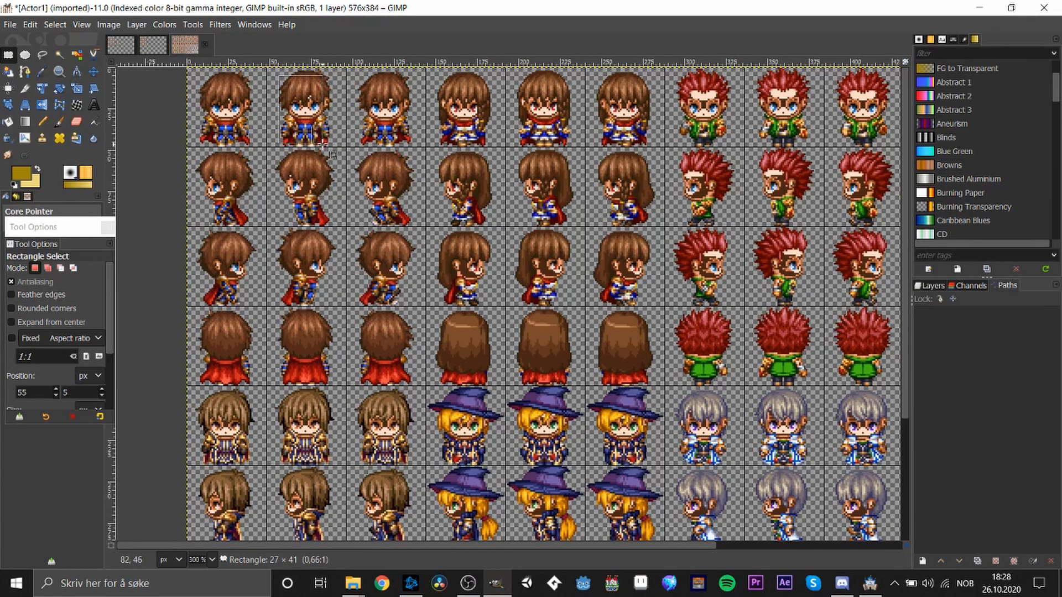
pyautogui.click(345, 166)
# - Copy the first character's middle left-facing frame, paste it into the sheet, and place a copy overlapping the first two rows of the second column
pyautogui.scroll(-1, 358, 236)
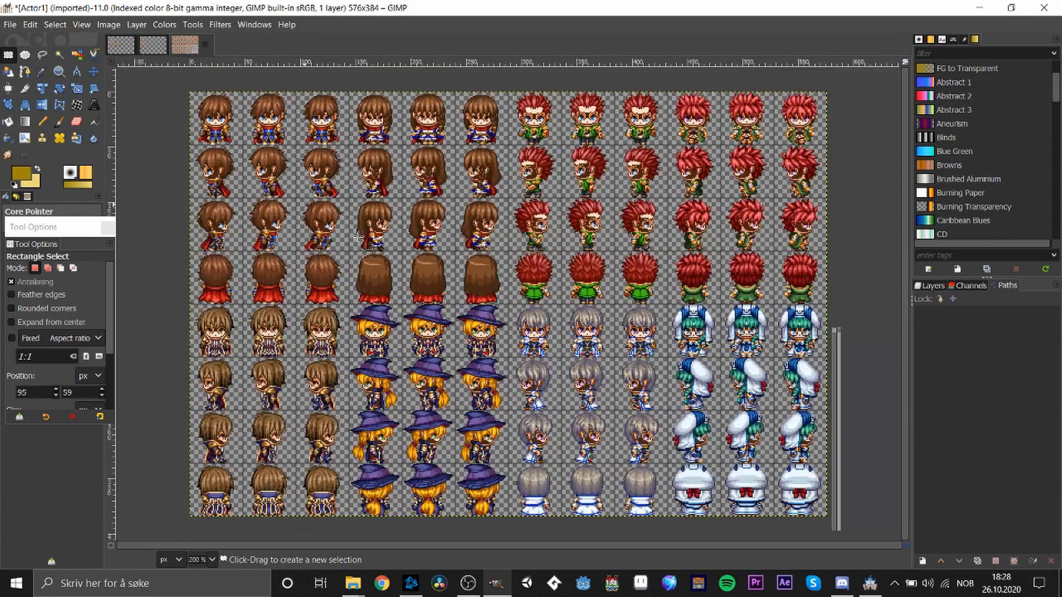
pyautogui.moveTo(250, 146); pyautogui.dragTo(296, 190)
pyautogui.hotkey('ctrl', 'c')
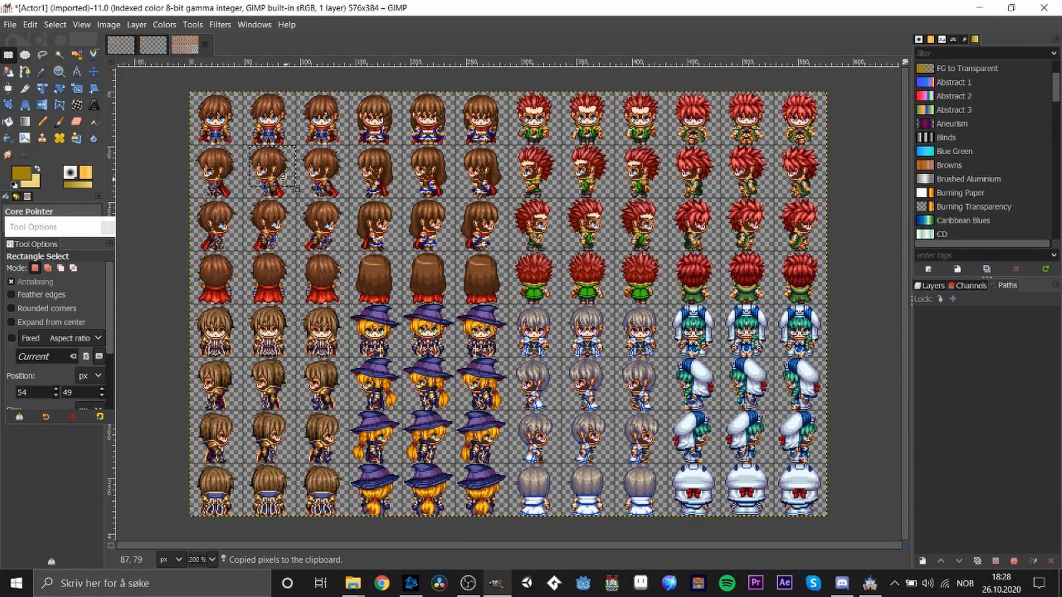
pyautogui.click(327, 194)
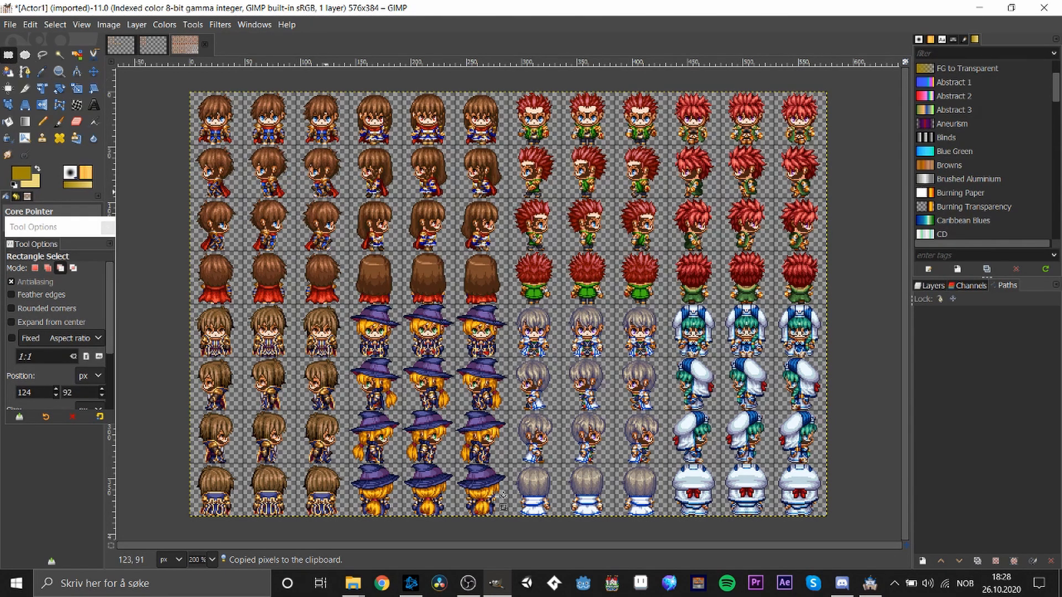
pyautogui.hotkey('ctrl', 'v')
pyautogui.moveTo(518, 312); pyautogui.dragTo(268, 148)
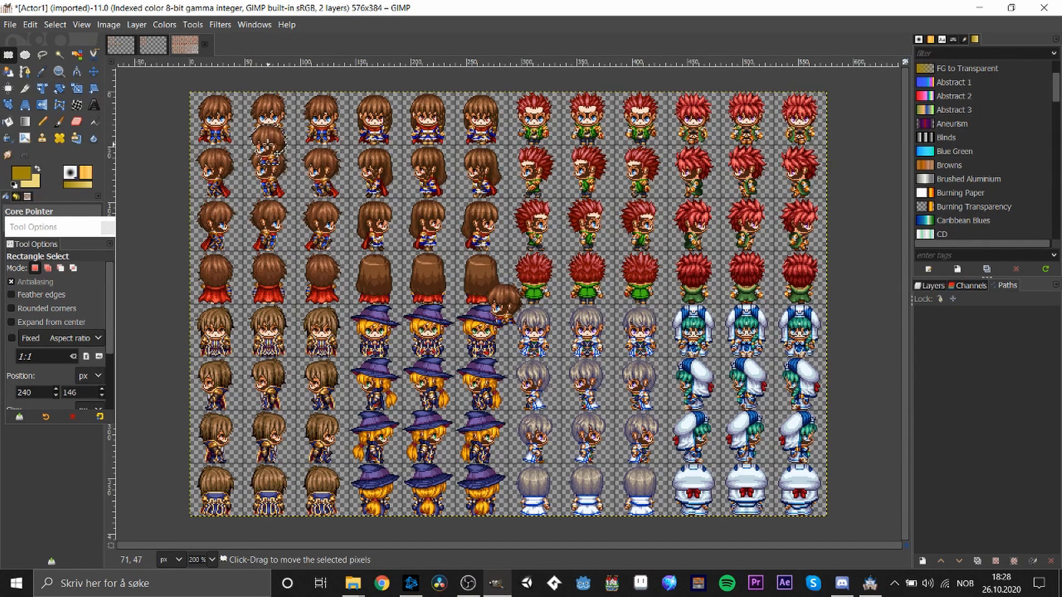
pyautogui.click(313, 188)
pyautogui.scroll(3, 233, 126)
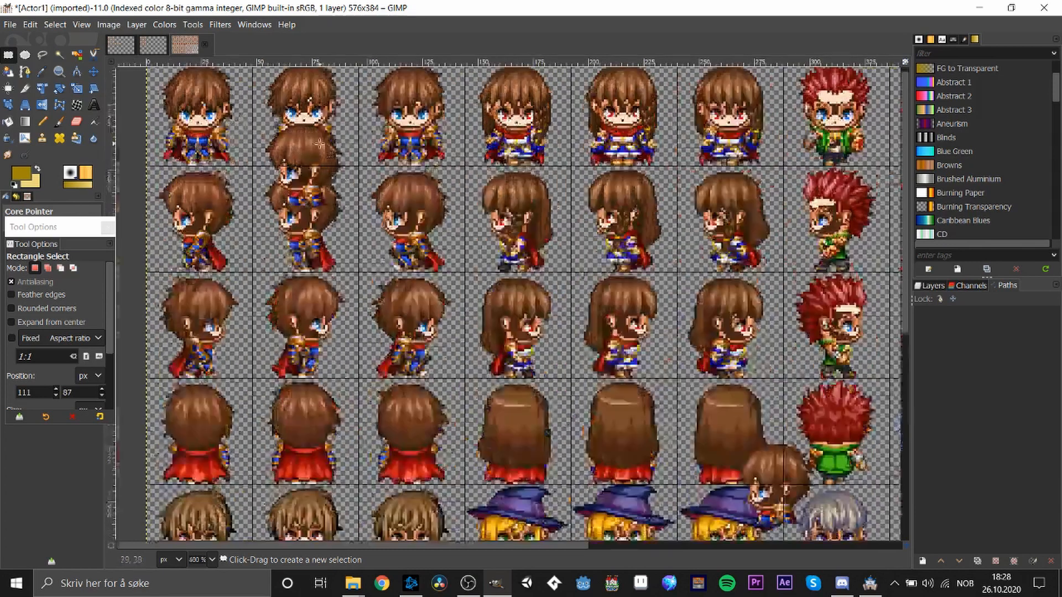
pyautogui.scroll(1, 909, 225)
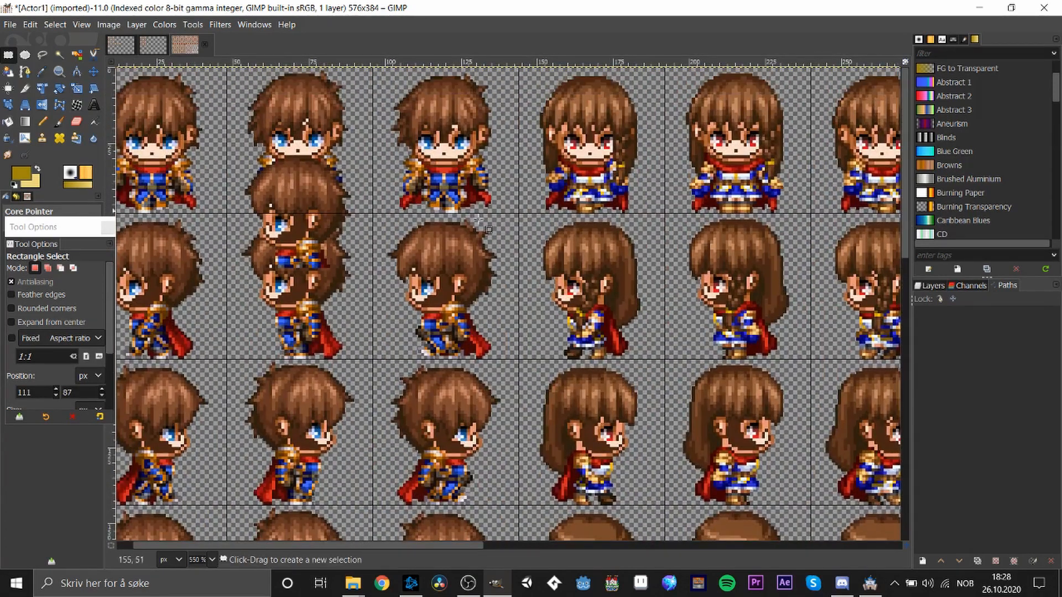
# - Undo the placement of the pasted copy over the second column and clear the selection
pyautogui.hotkey('ctrl', 'z')
pyautogui.moveTo(297, 204); pyautogui.dragTo(285, 270)
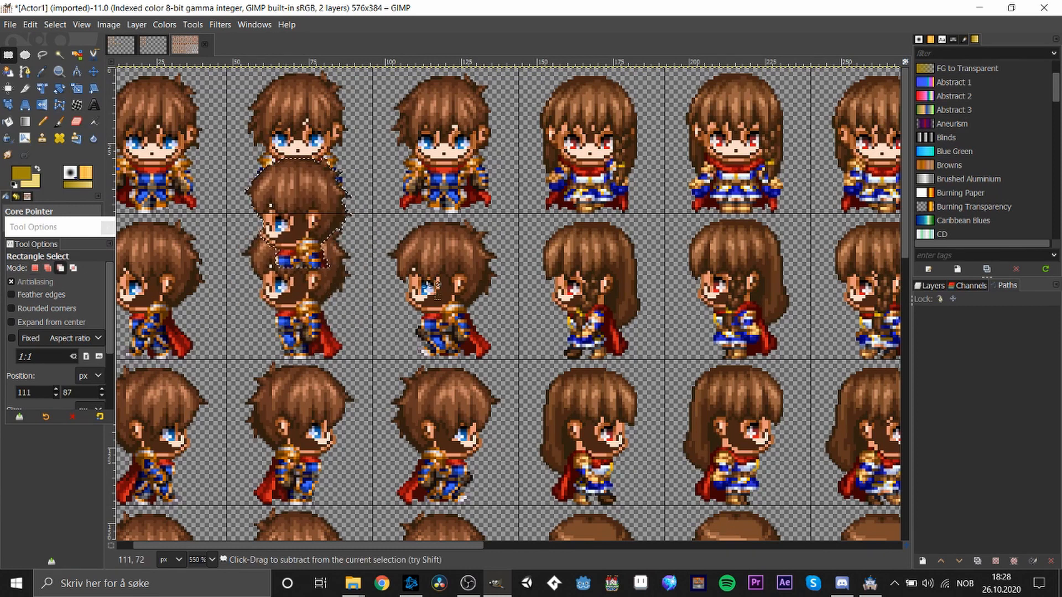
pyautogui.click(376, 265)
pyautogui.scroll(-2, 374, 264)
pyautogui.scroll(-1, 374, 265)
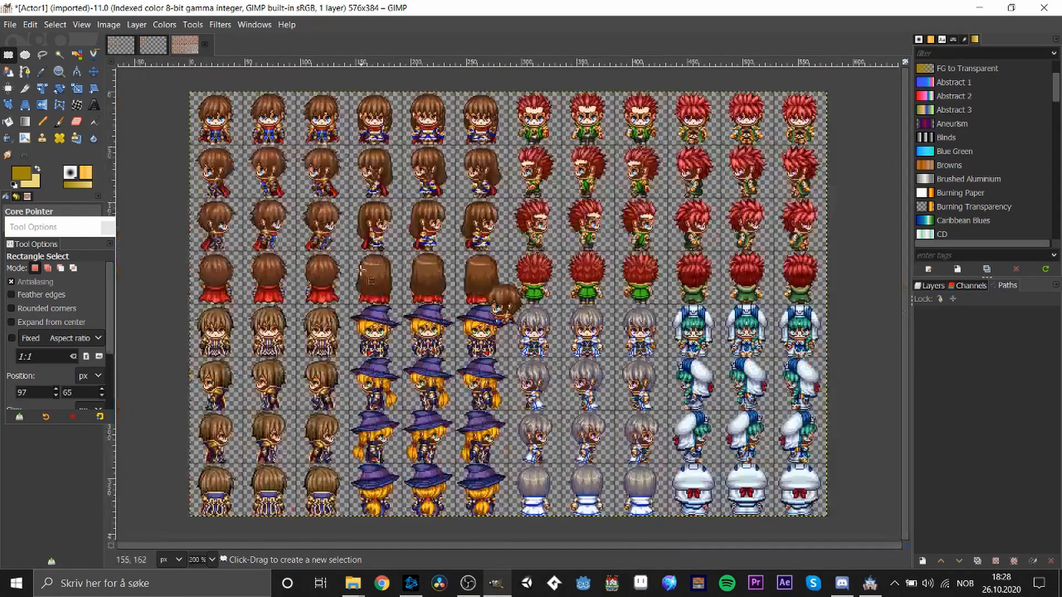
# - Apply the Cartoon filter to the sheet with a mask radius of 31.250 and percent black of 0.176
pyautogui.rightClick(363, 287)
pyautogui.moveTo(408, 428)
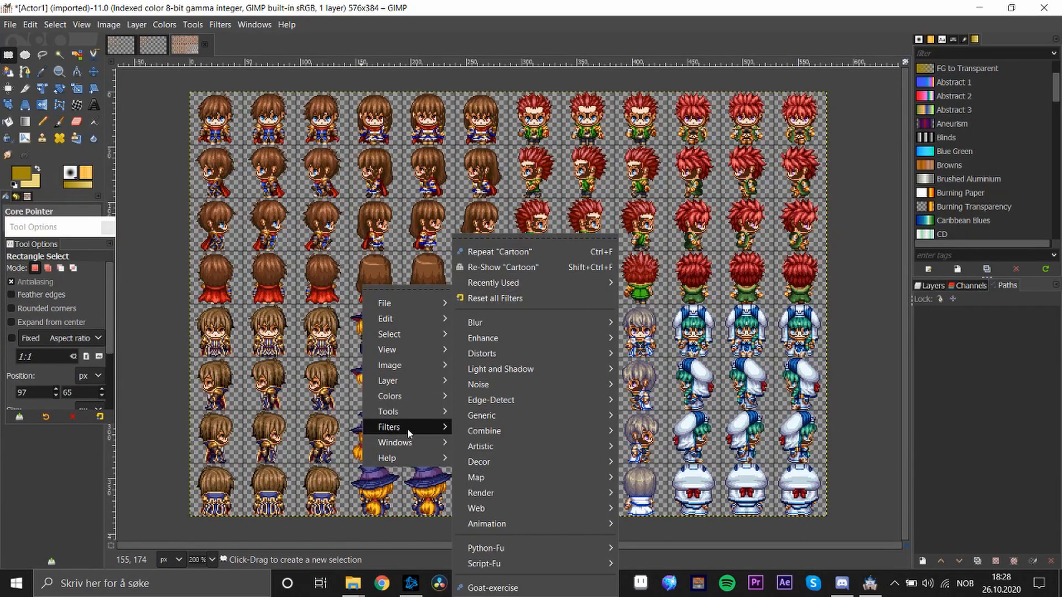
pyautogui.moveTo(494, 449)
pyautogui.click(691, 339)
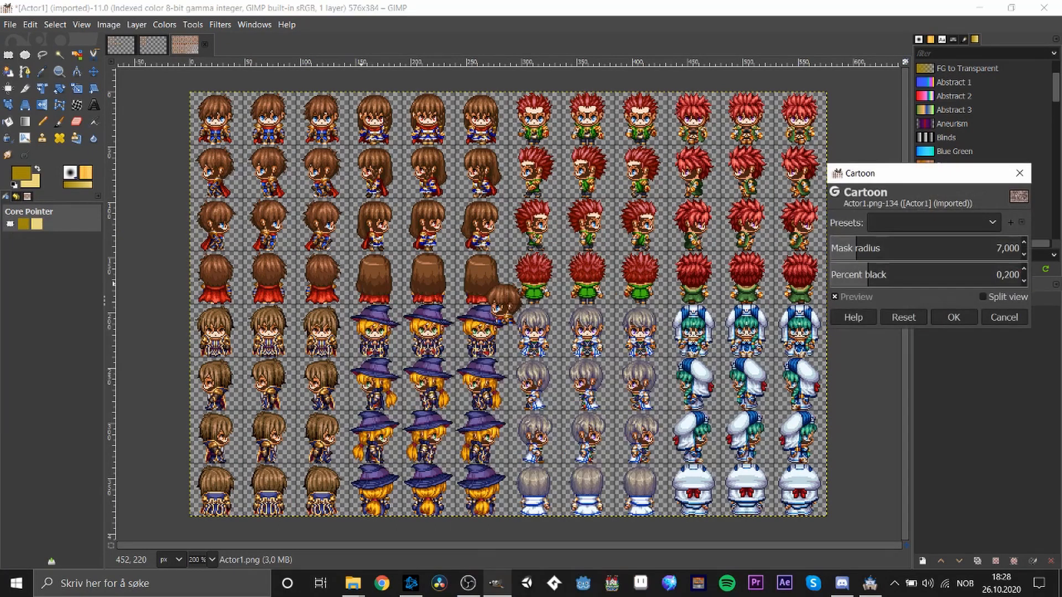
pyautogui.click(979, 248)
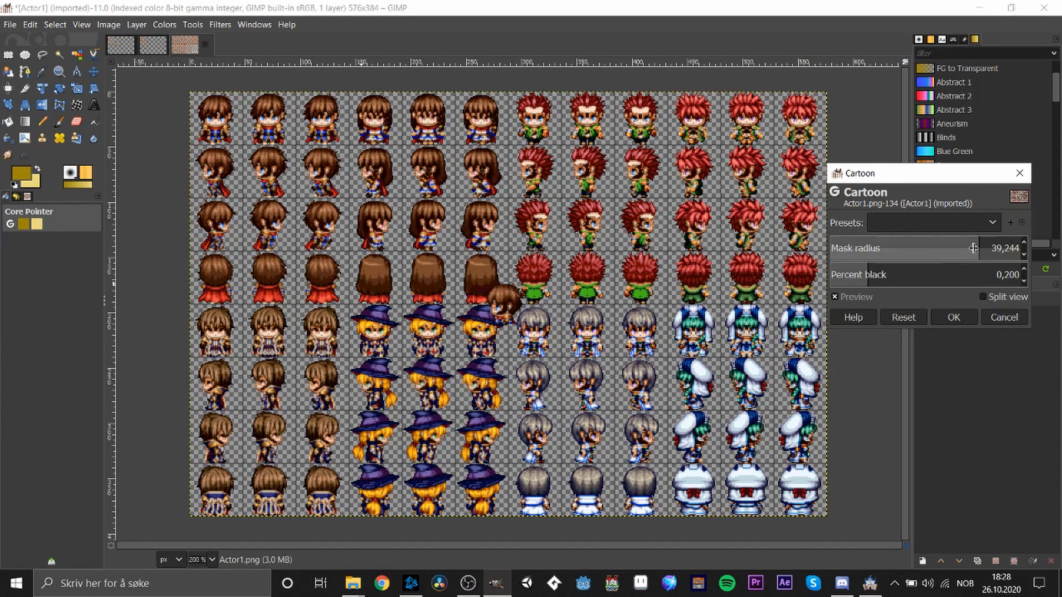
pyautogui.moveTo(973, 248); pyautogui.dragTo(948, 256)
pyautogui.click(862, 275)
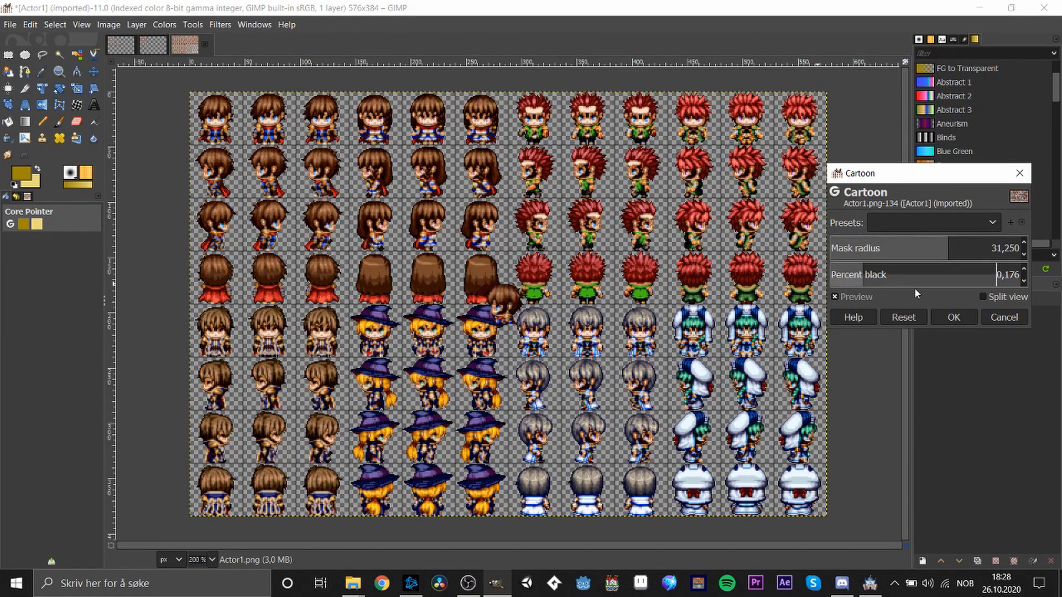
pyautogui.click(954, 317)
# - Apply the Hue-Chroma adjustment to the whole sheet with hue 22.92 and lightness -5.64
pyautogui.rightClick(400, 267)
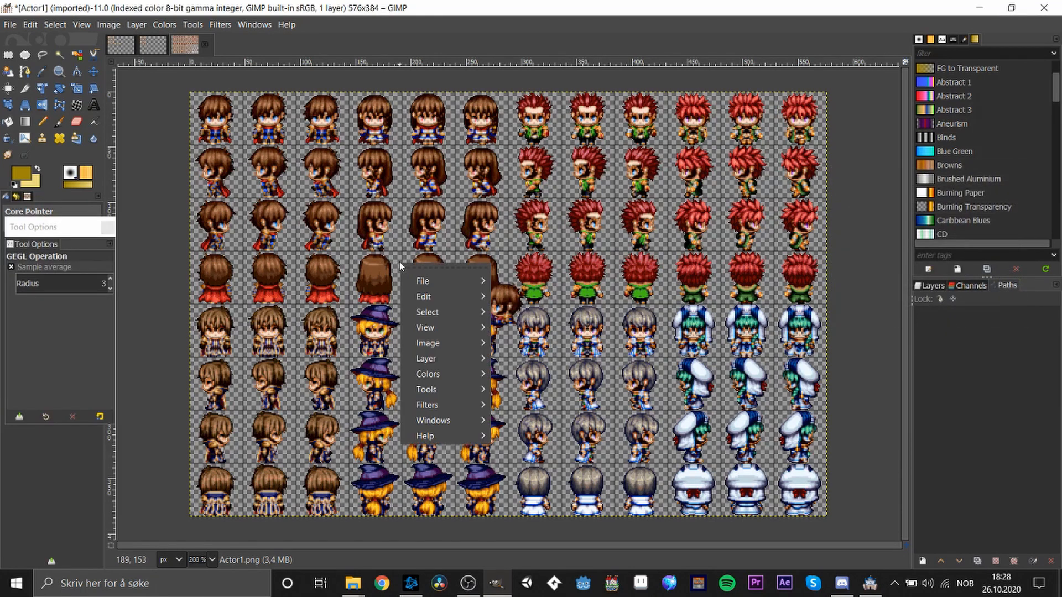
pyautogui.moveTo(461, 376)
pyautogui.click(565, 202)
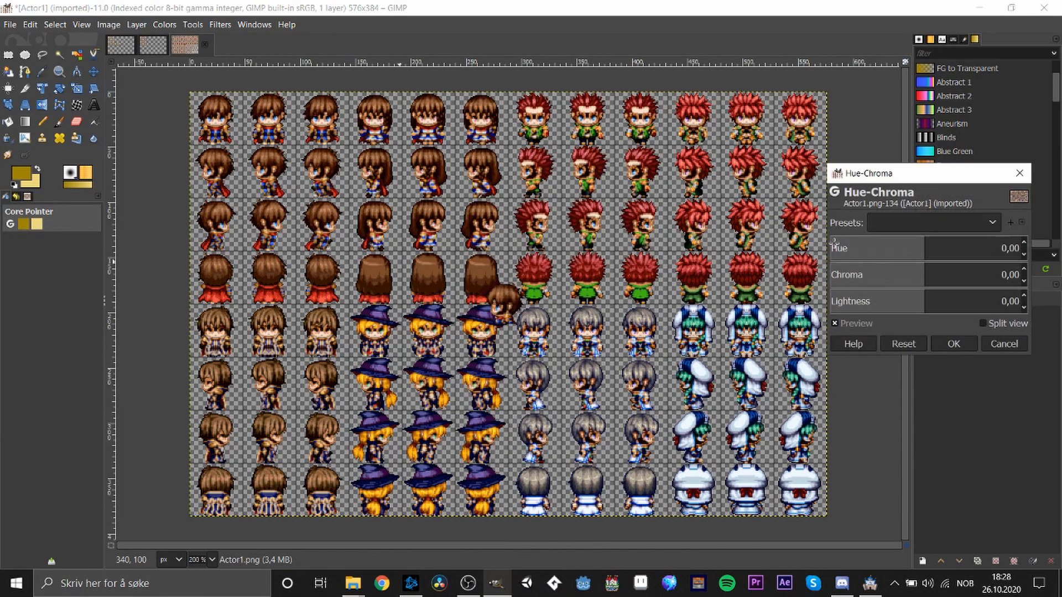
pyautogui.click(932, 248)
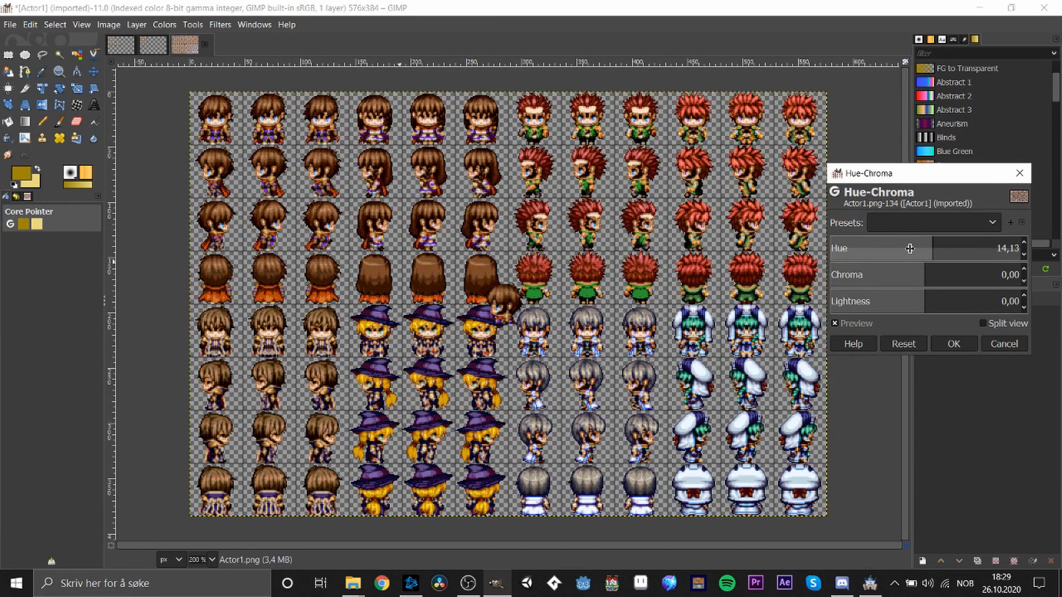
pyautogui.moveTo(924, 253); pyautogui.dragTo(972, 254)
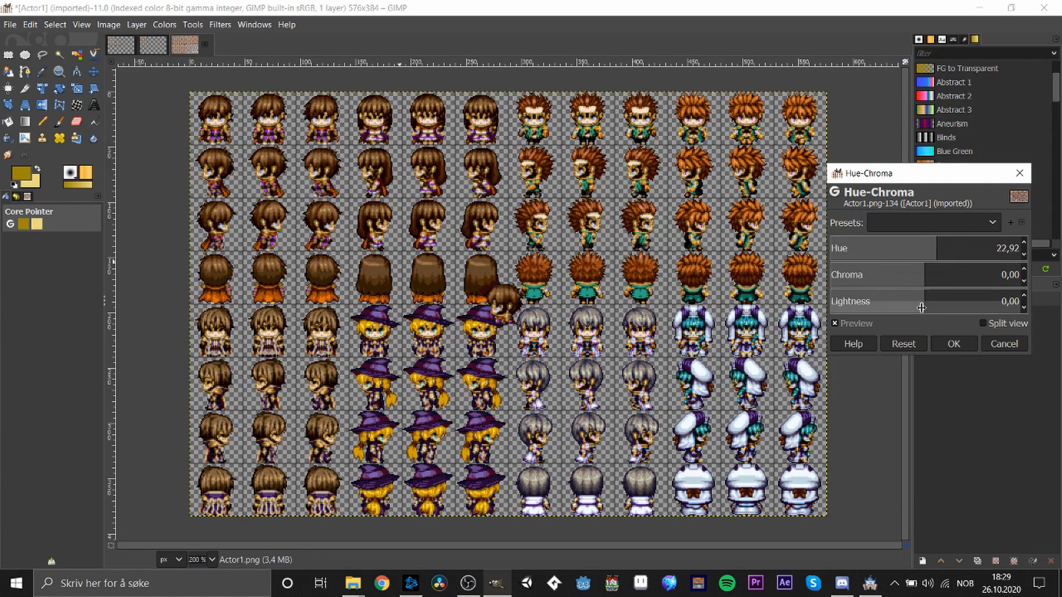
pyautogui.moveTo(887, 302); pyautogui.dragTo(885, 302)
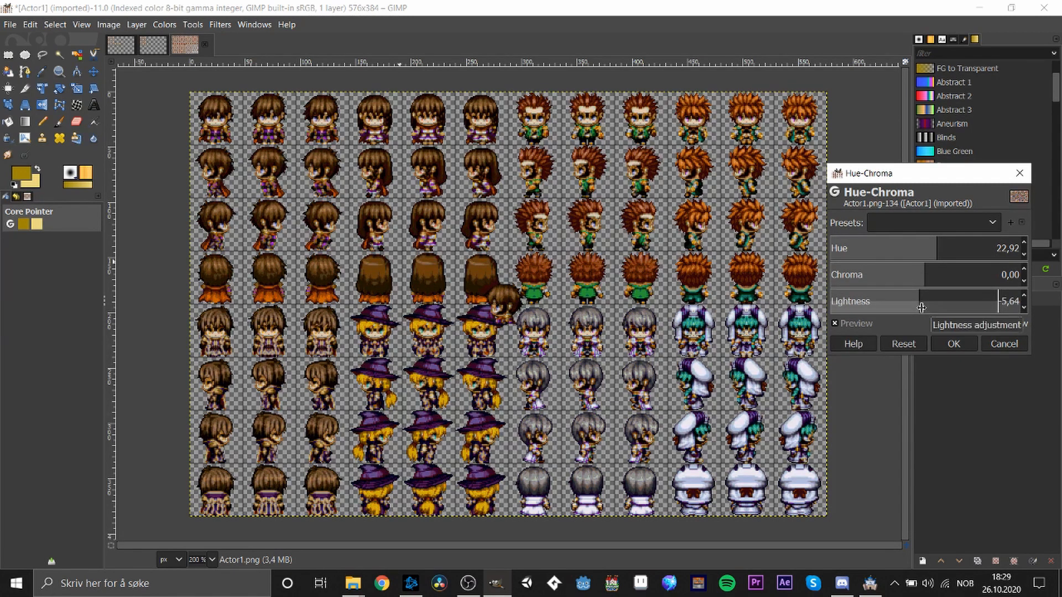
pyautogui.click(953, 343)
# - Erase all the sprites from the sheet with a selection around the whole canvas, and clear the selection
pyautogui.click(7, 55)
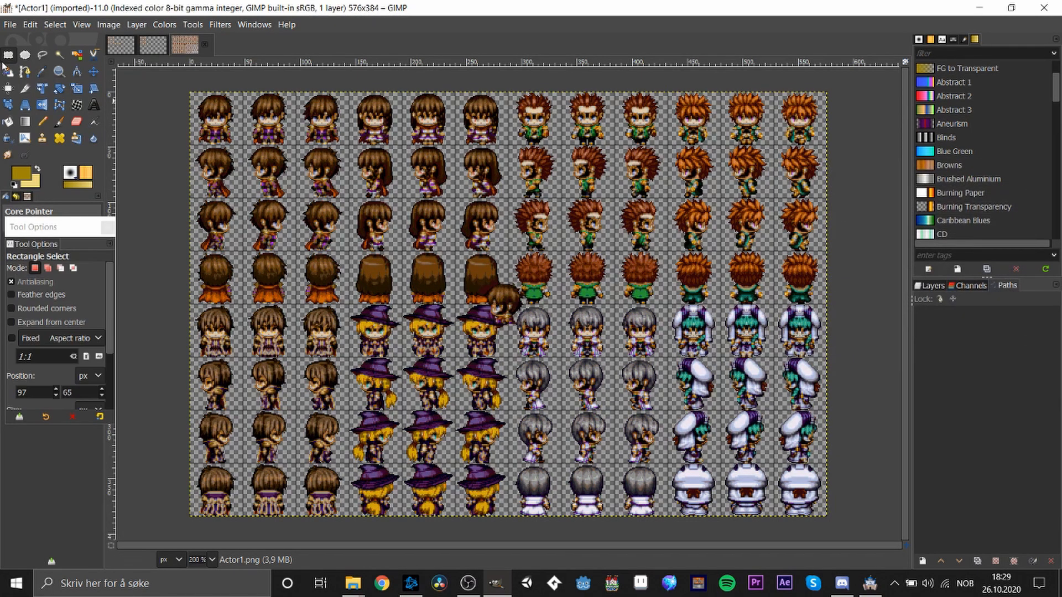
pyautogui.moveTo(163, 86); pyautogui.dragTo(844, 521)
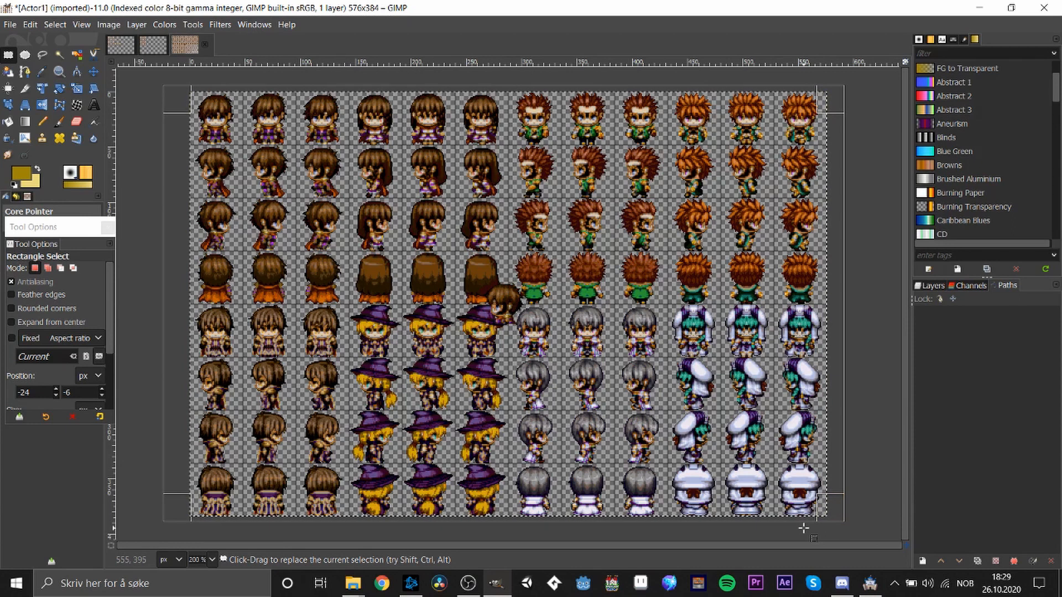
pyautogui.press('Delete')
pyautogui.click(159, 230)
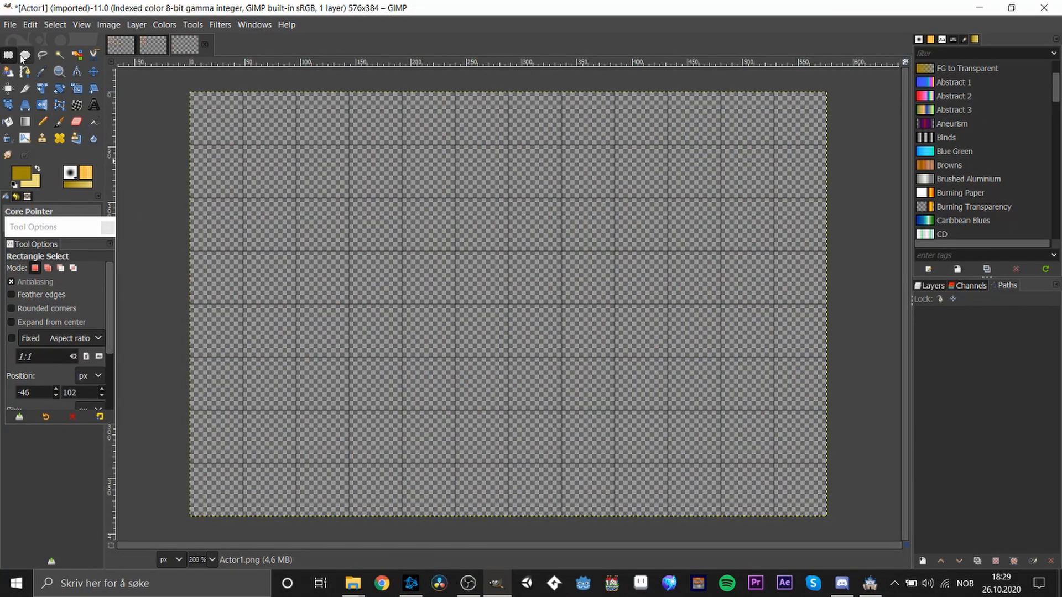
# - Create a small round head in the second cell of the top row and fill it with grey 606060
pyautogui.click(25, 54)
pyautogui.click(23, 179)
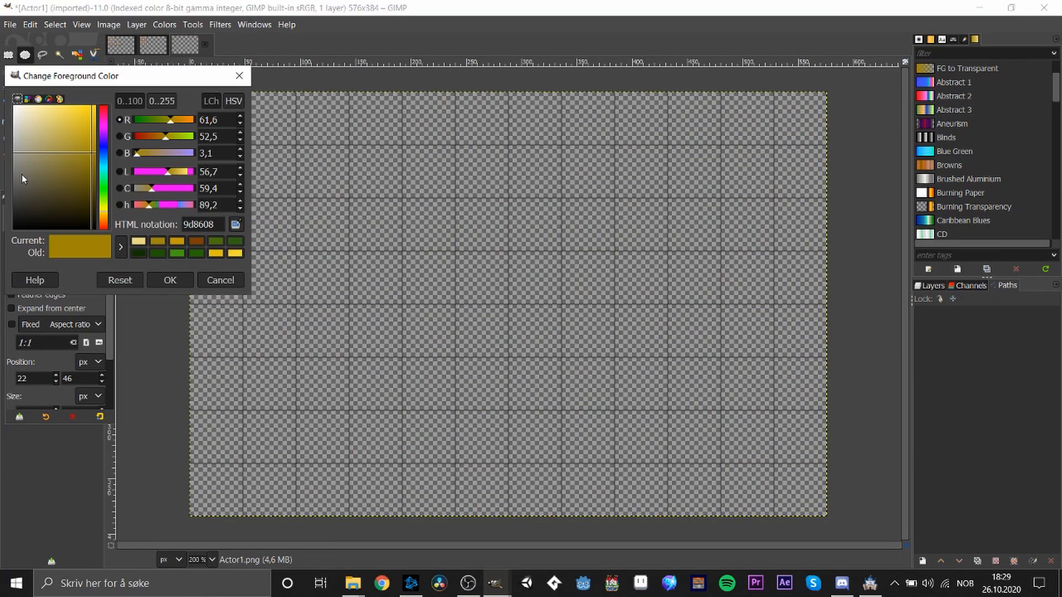
pyautogui.moveTo(23, 188)
pyautogui.mouseDown()
pyautogui.moveTo(11, 211)
pyautogui.moveTo(4, 182)
pyautogui.mouseUp()
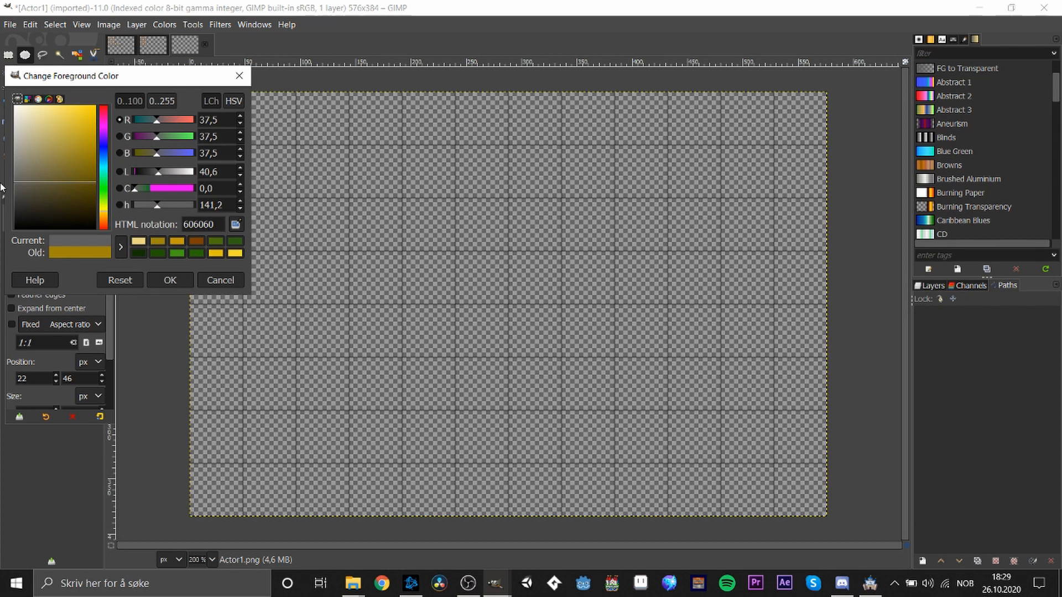
pyautogui.click(169, 279)
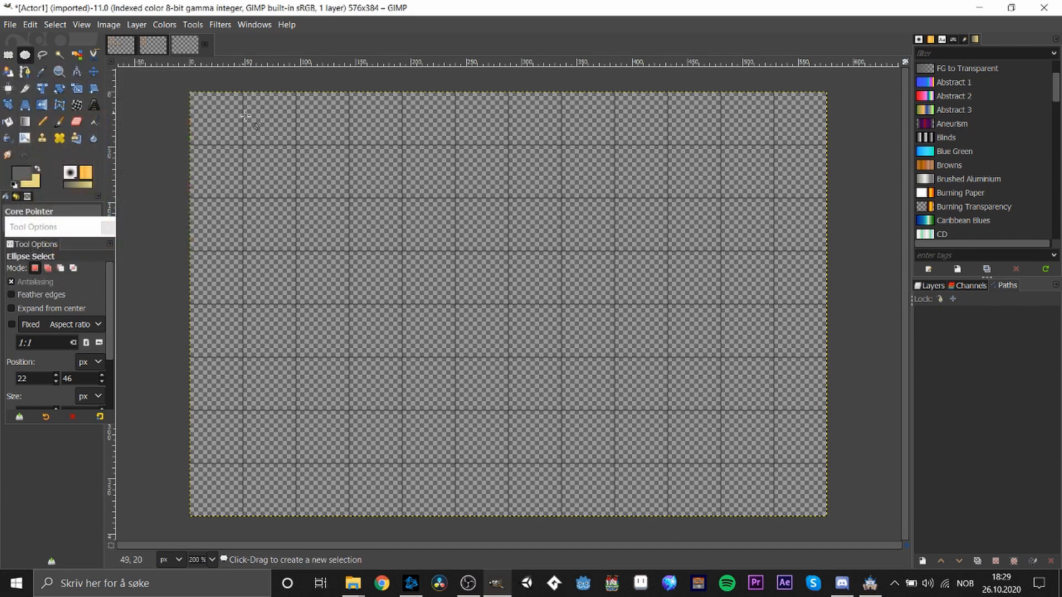
pyautogui.moveTo(261, 108); pyautogui.dragTo(285, 130)
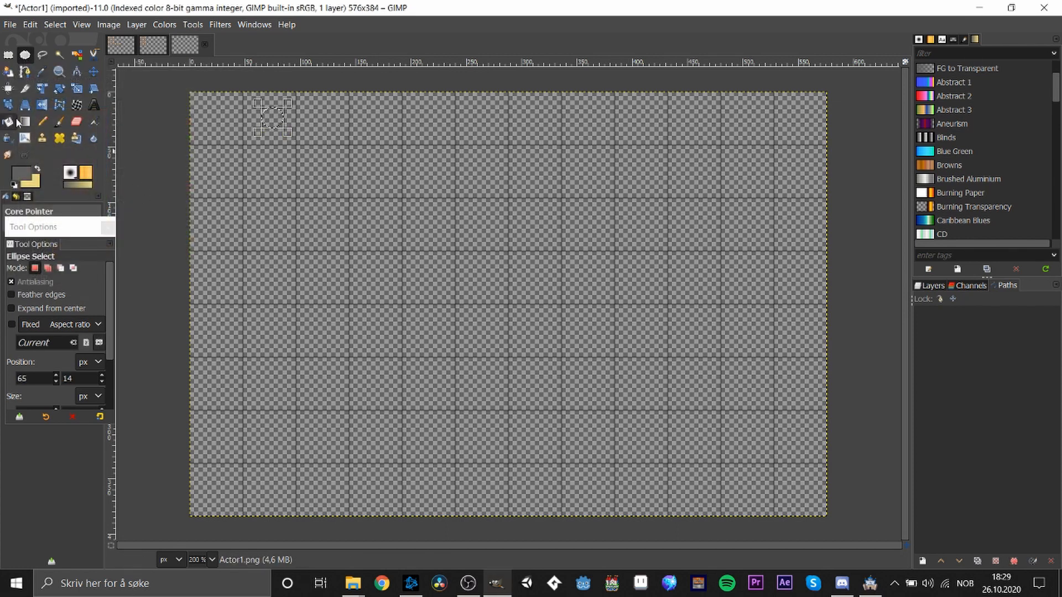
pyautogui.click(8, 121)
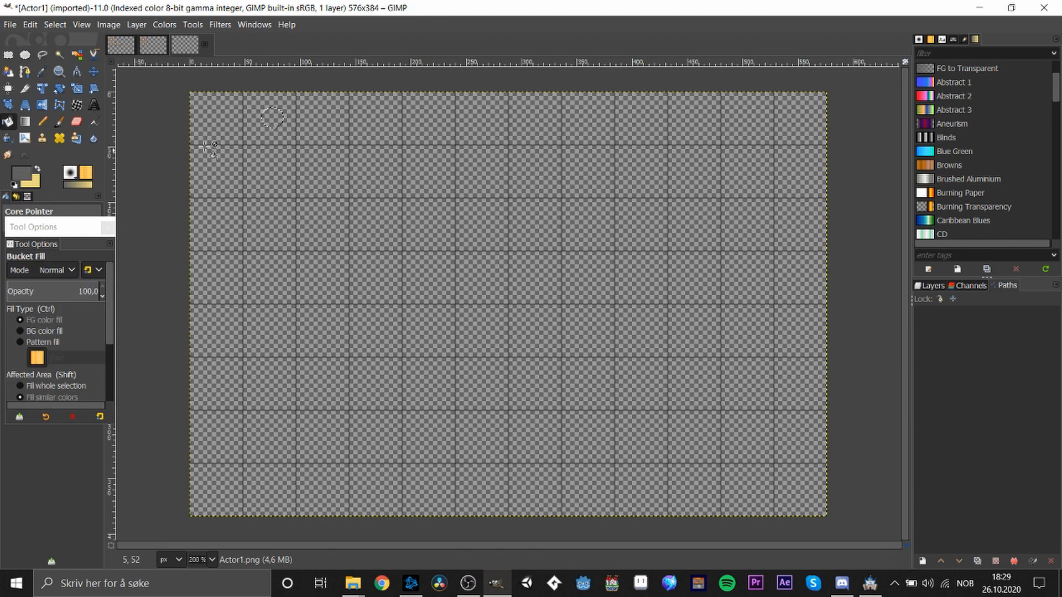
# - Add a round body overlapping the lower part of the head, fill it with a darker grey, and clear the selection
pyautogui.click(26, 55)
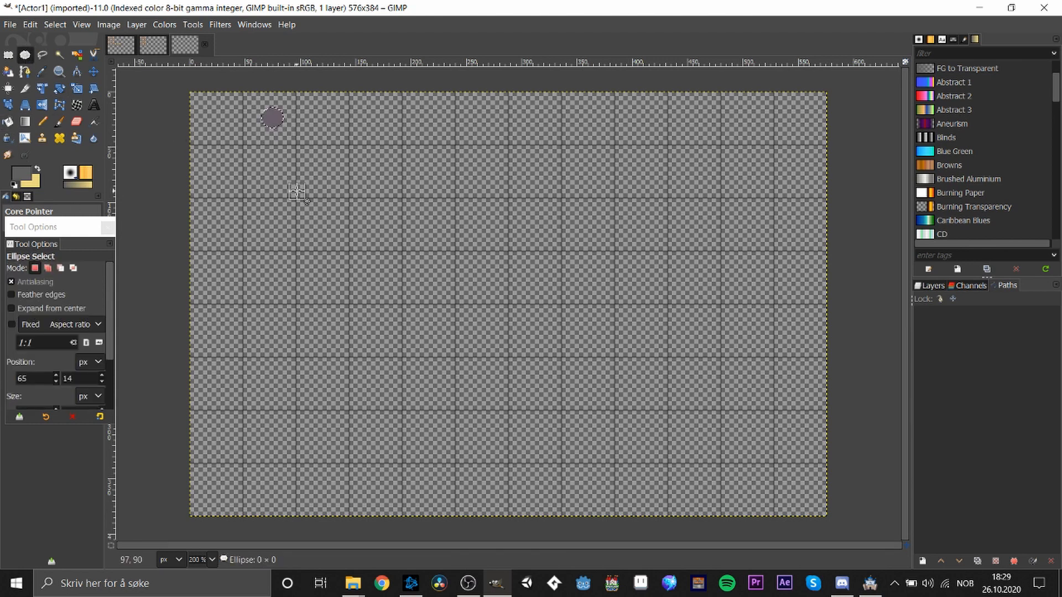
pyautogui.moveTo(258, 117)
pyautogui.mouseDown()
pyautogui.moveTo(284, 144)
pyautogui.moveTo(271, 132)
pyautogui.mouseUp()
pyautogui.click(25, 175)
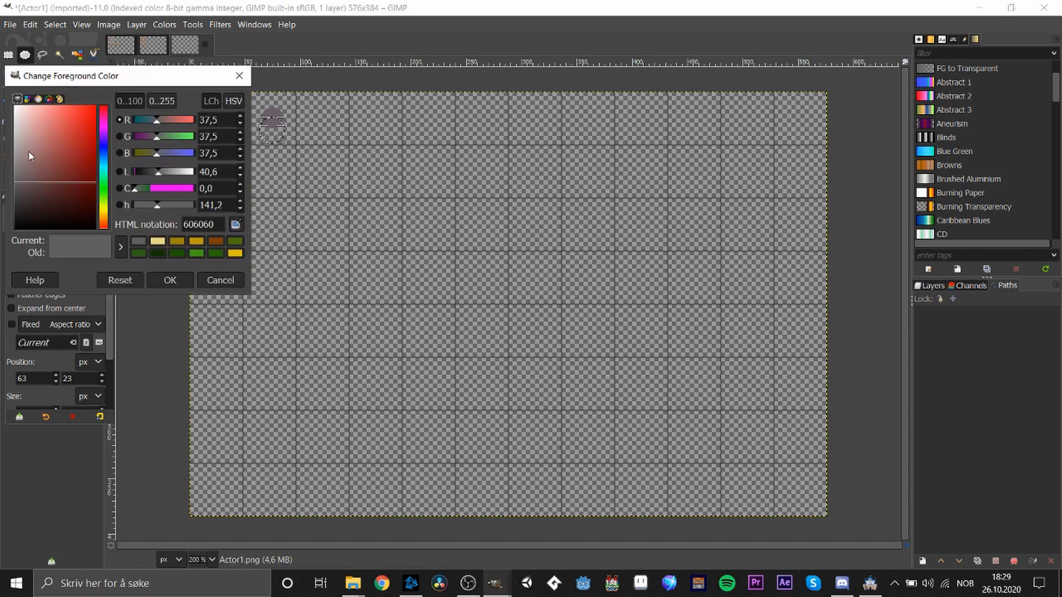
pyautogui.moveTo(30, 156); pyautogui.dragTo(17, 201)
pyautogui.click(170, 280)
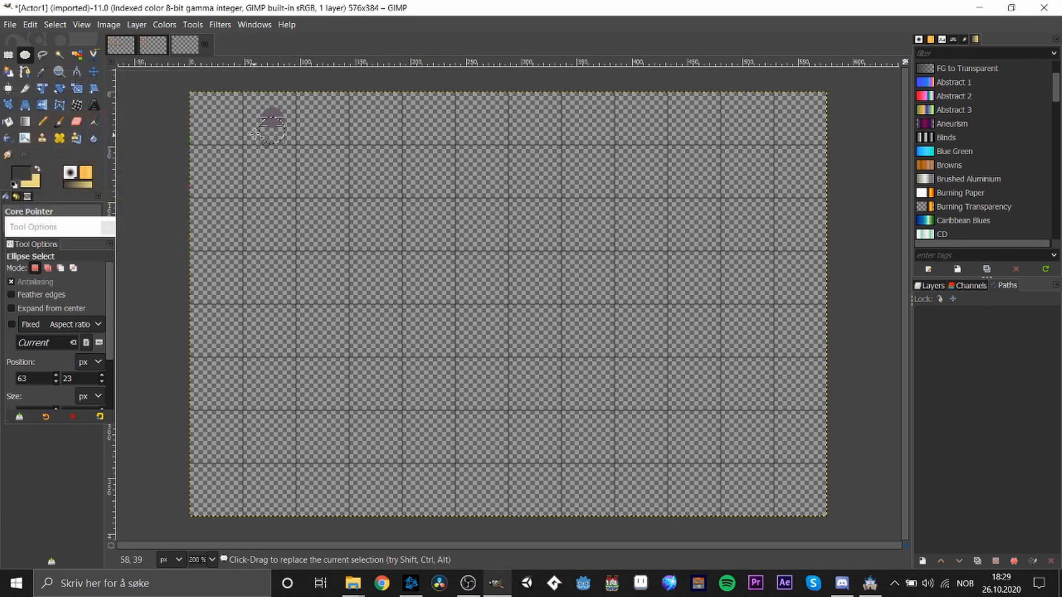
pyautogui.click(9, 122)
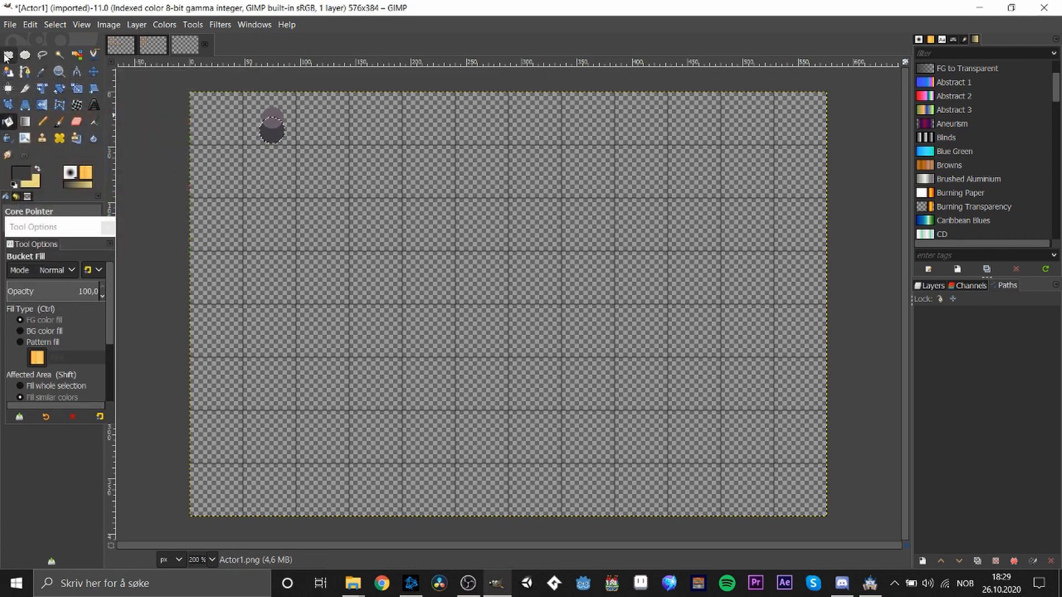
pyautogui.click(9, 54)
# - Add an upright oval eye on the left half of the character's head and fill it with near-black
pyautogui.scroll(3, 217, 121)
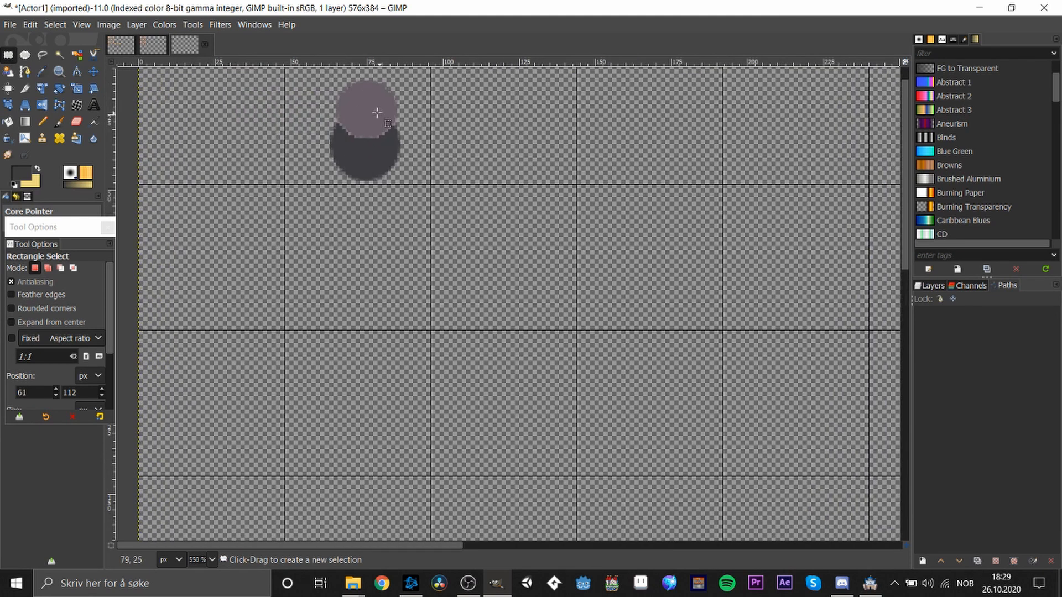
pyautogui.press('e')
pyautogui.moveTo(341, 101); pyautogui.dragTo(368, 136)
pyautogui.click(27, 175)
pyautogui.moveTo(42, 164); pyautogui.dragTo(12, 226)
pyautogui.click(165, 280)
pyautogui.hotkey('shift', 'b')
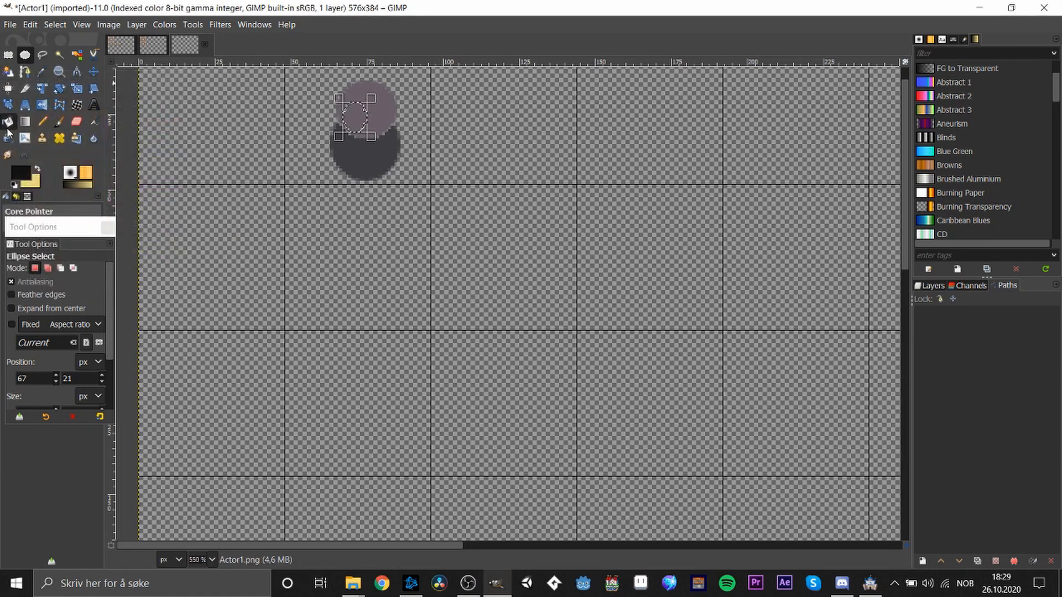
# - Add a small dark grey oval highlight in the upper left of the black eye, and clear the selection
pyautogui.press('e')
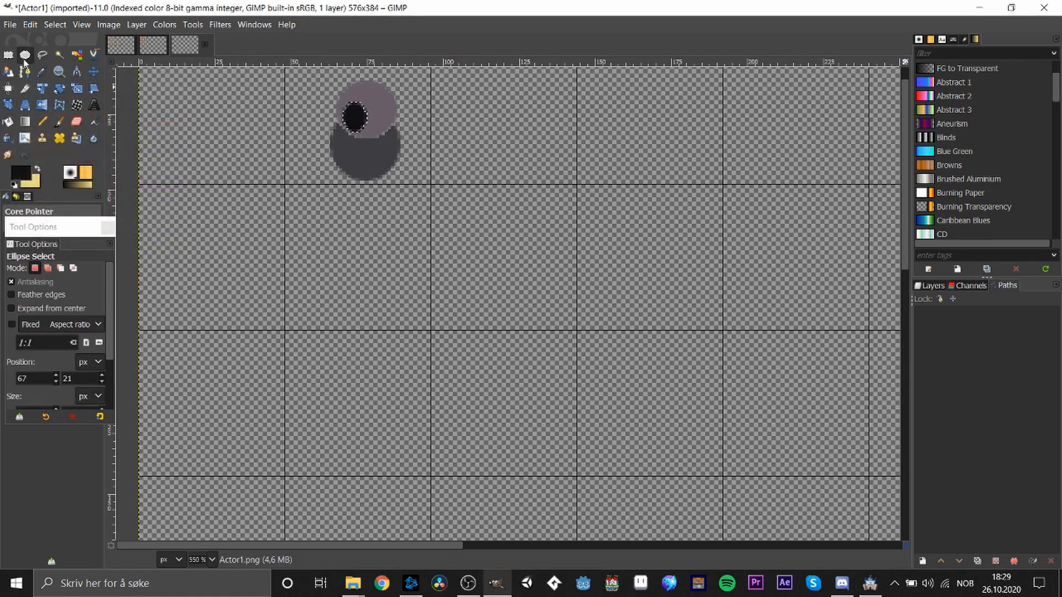
pyautogui.moveTo(344, 103); pyautogui.dragTo(357, 123)
pyautogui.click(21, 174)
pyautogui.moveTo(25, 218); pyautogui.dragTo(18, 202)
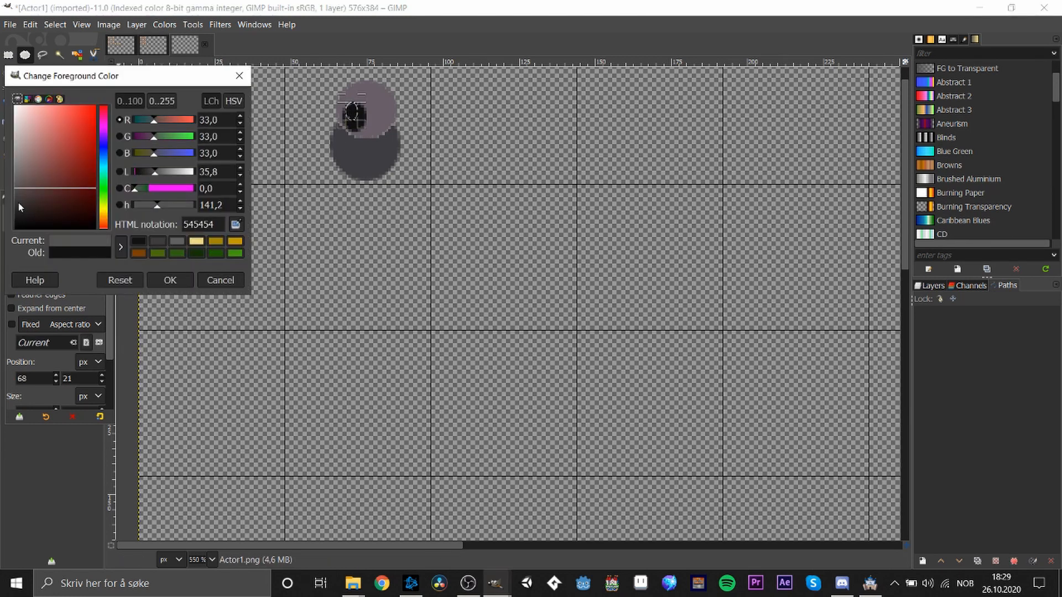
pyautogui.click(170, 279)
pyautogui.click(8, 122)
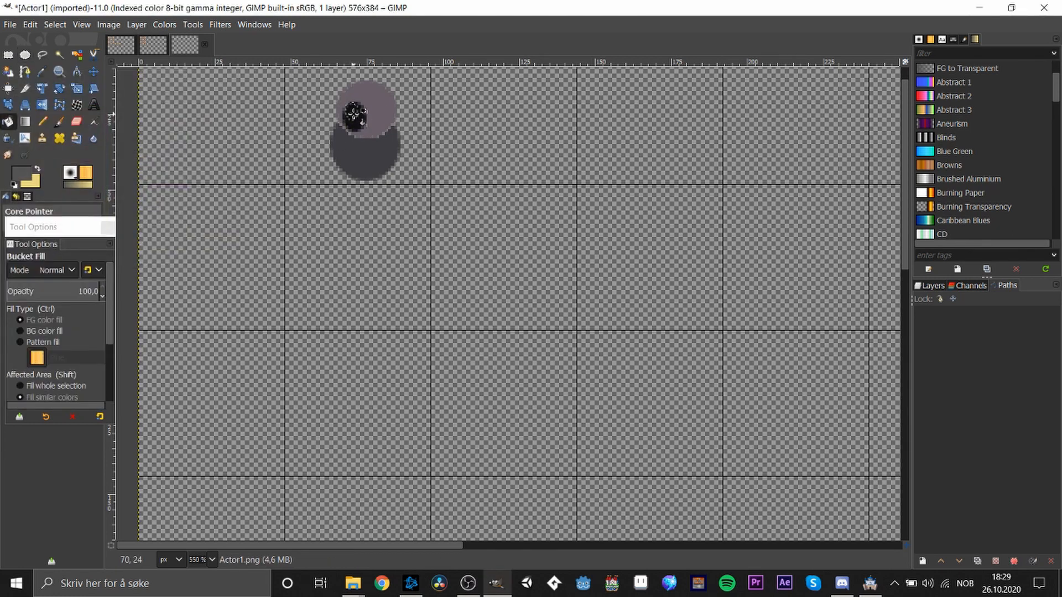
pyautogui.click(8, 54)
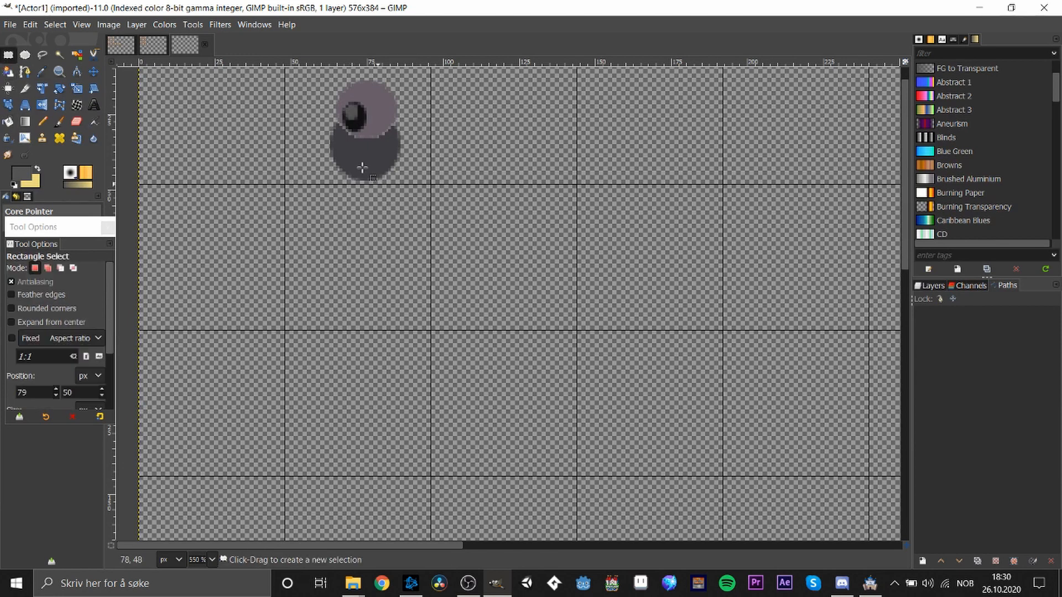
# - Copy the finished eye with an elliptical selection of about 9 × 11 pixels and place the copy beside it as the second eye
pyautogui.click(25, 55)
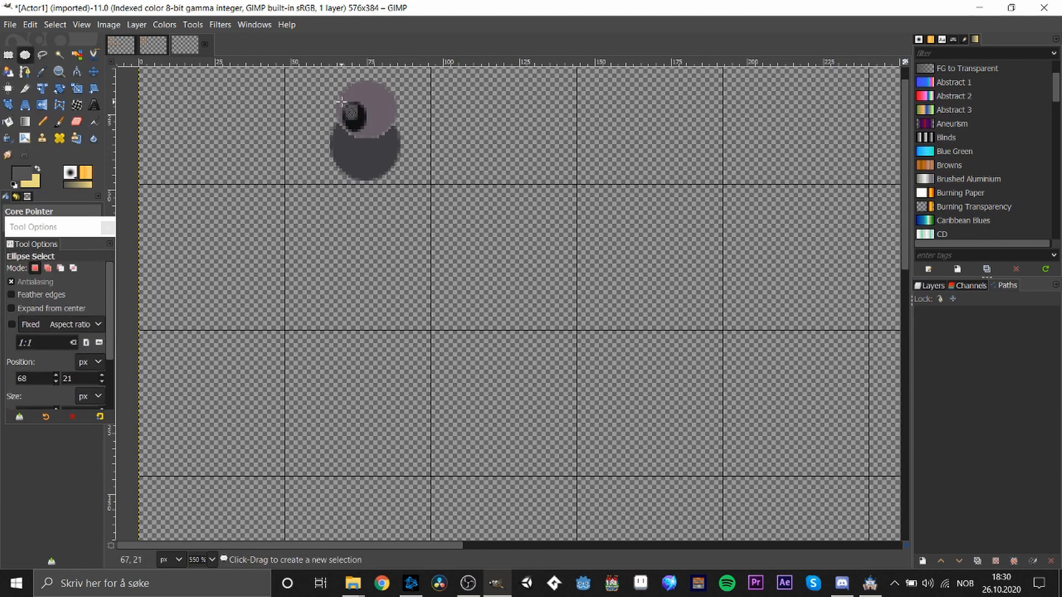
pyautogui.moveTo(341, 102); pyautogui.dragTo(369, 135)
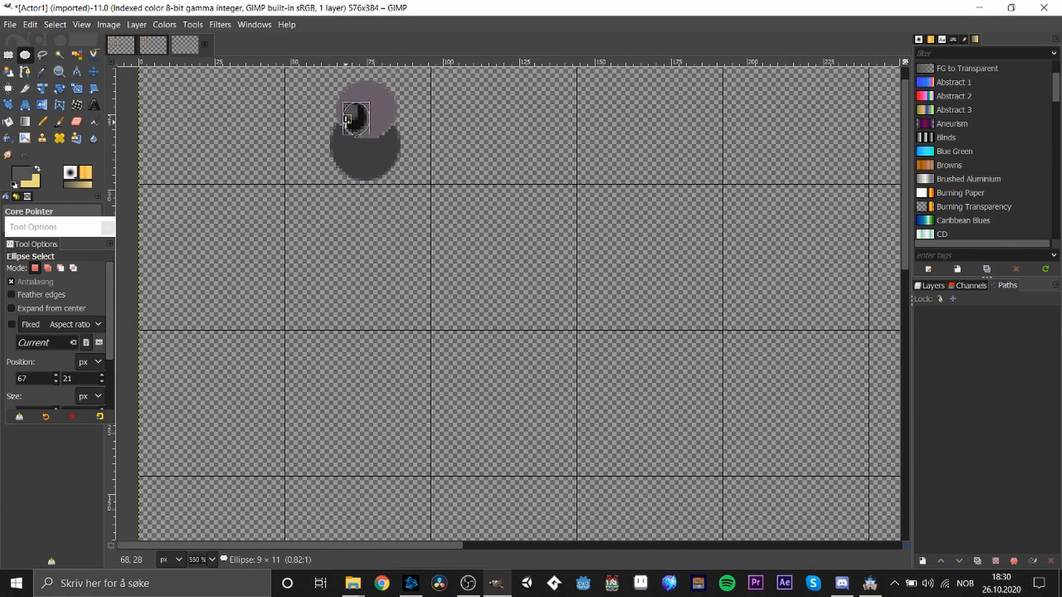
pyautogui.hotkey('ctrl', 'c')
pyautogui.hotkey('ctrl', 'v')
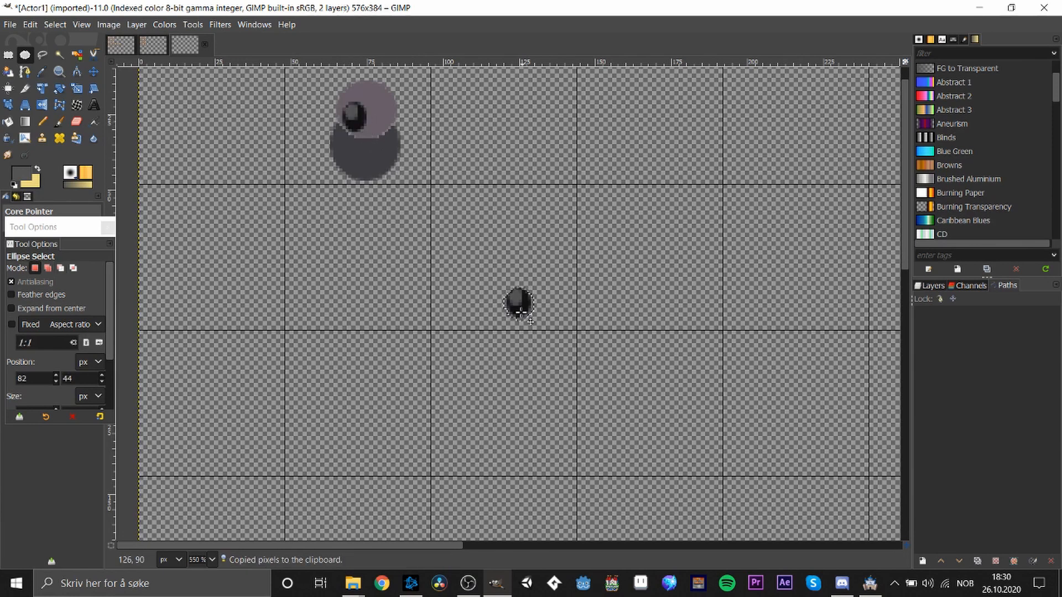
pyautogui.moveTo(518, 311); pyautogui.dragTo(380, 124)
pyautogui.click(479, 238)
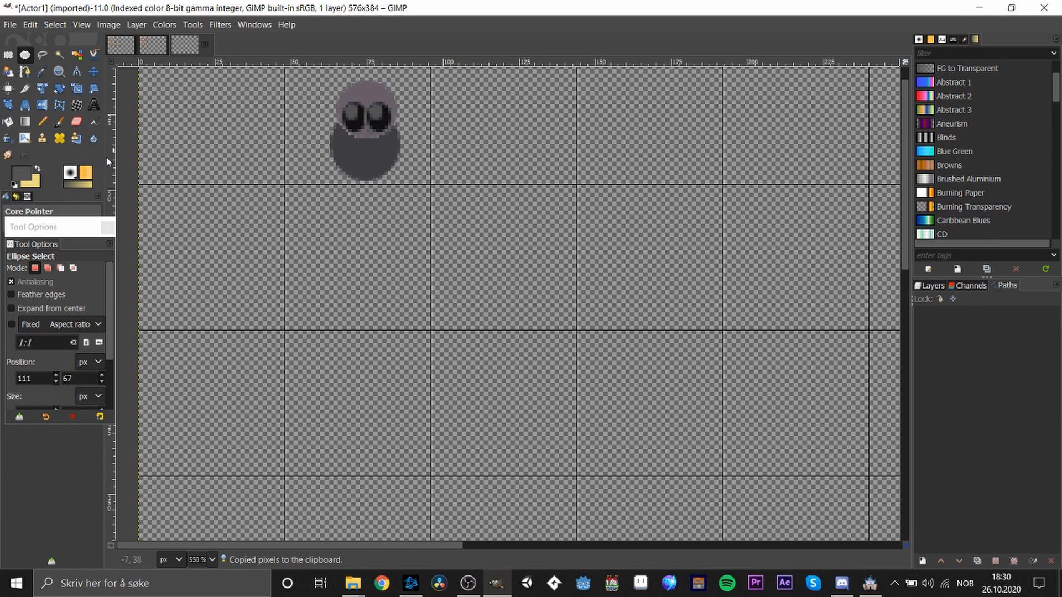
# - Draw two arms and two legs on the character in the head's colour, using the Pencil at size 3 and 100 opacity
pyautogui.press('o')
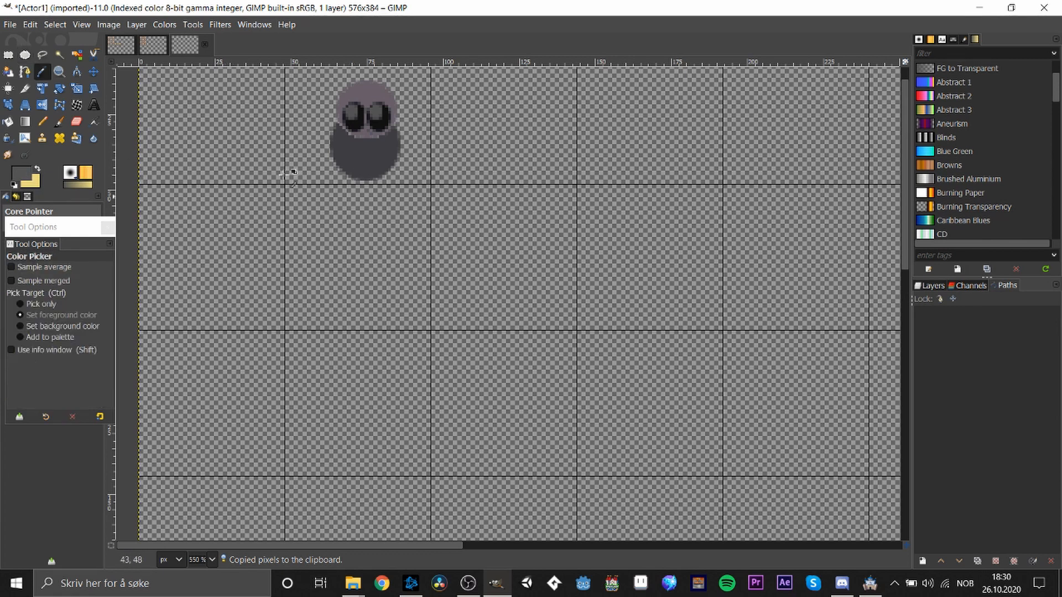
pyautogui.click(363, 100)
pyautogui.press('n')
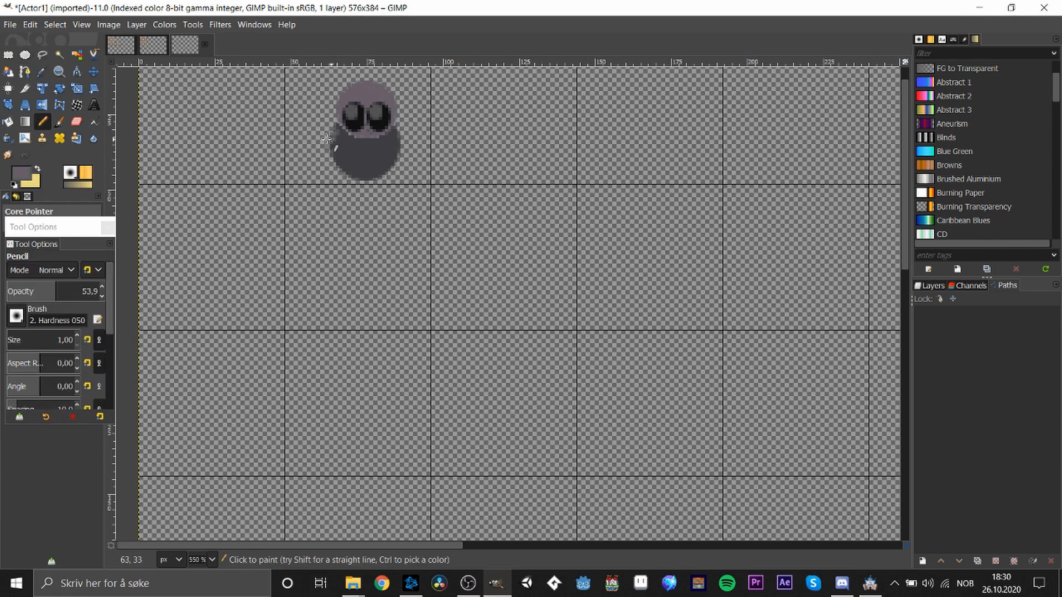
pyautogui.moveTo(49, 297); pyautogui.dragTo(256, 297)
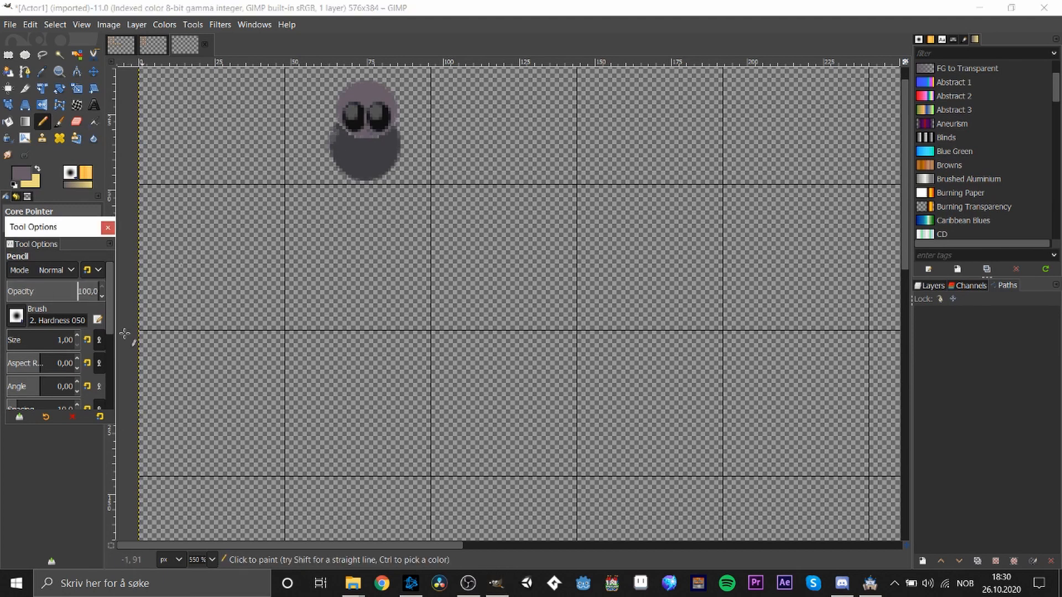
pyautogui.click(78, 336)
pyautogui.click(77, 335)
pyautogui.click(326, 186)
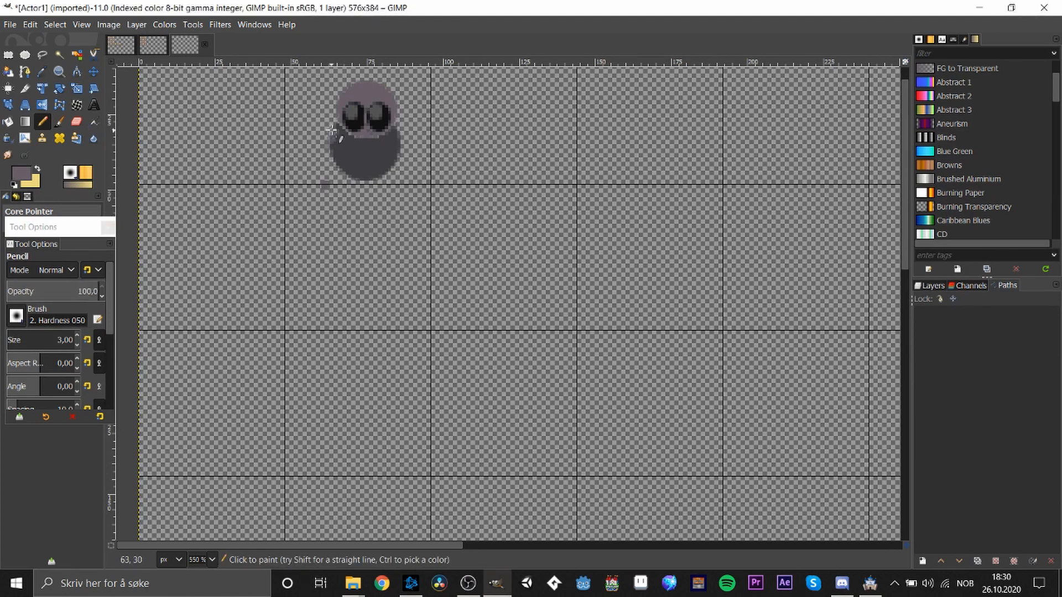
pyautogui.hotkey('ctrl', 'z')
pyautogui.moveTo(336, 129); pyautogui.dragTo(322, 158)
pyautogui.moveTo(394, 131); pyautogui.dragTo(405, 148)
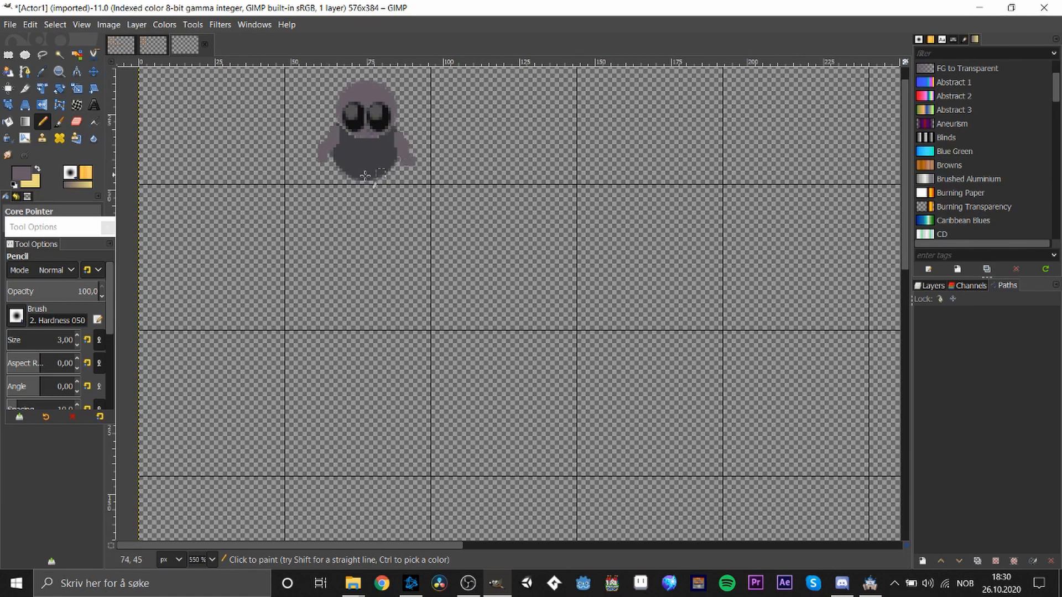
pyautogui.moveTo(381, 181); pyautogui.dragTo(383, 195)
# - Add highlights along the left edges of the character's head, arm and legs in a lighter grey with the Pencil at size 1
pyautogui.click(22, 174)
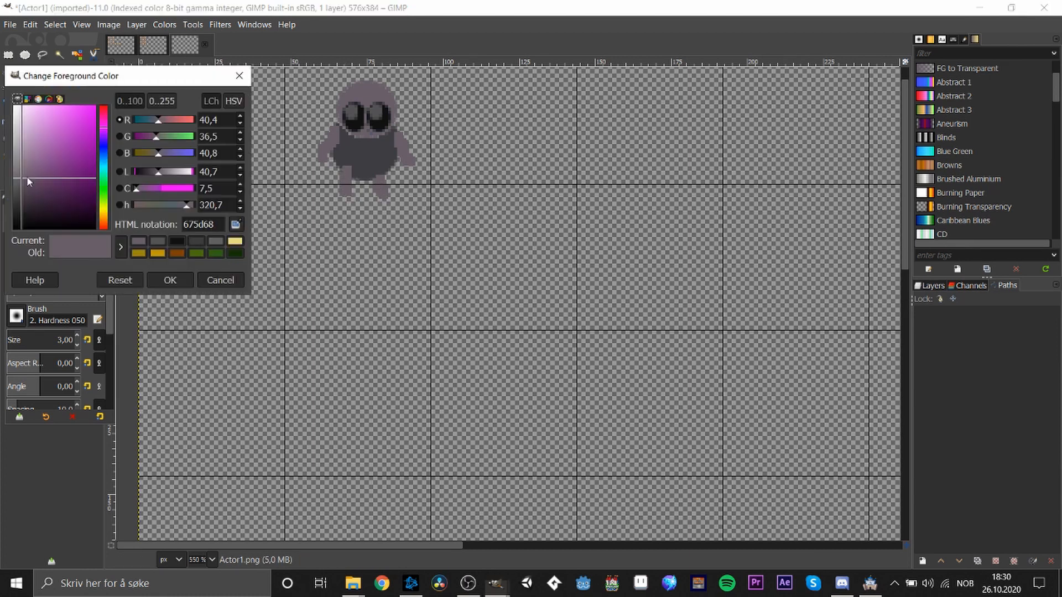
pyautogui.click(22, 181)
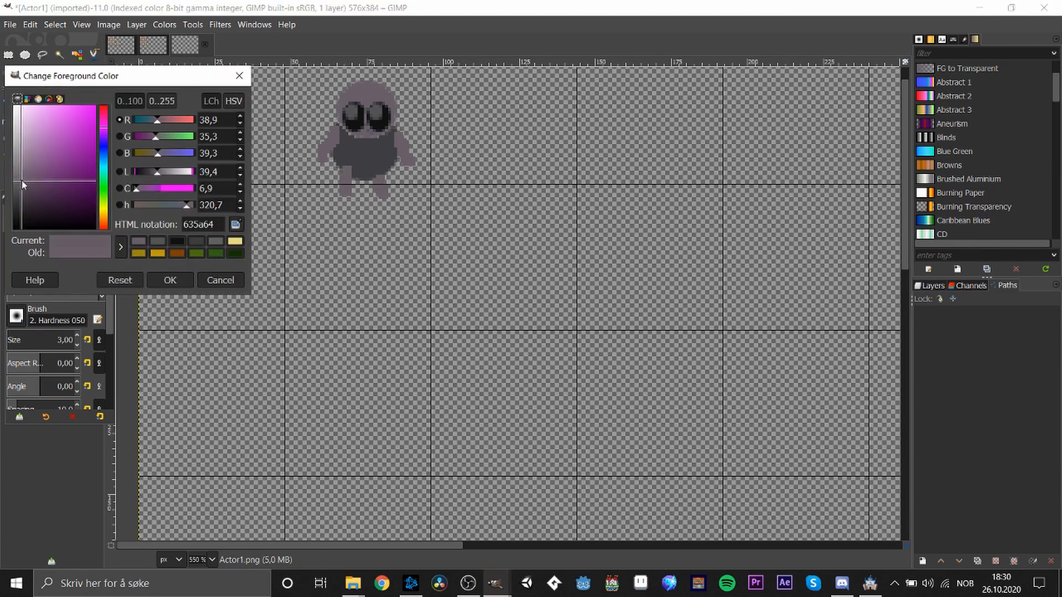
pyautogui.click(180, 280)
pyautogui.press('ctrl')
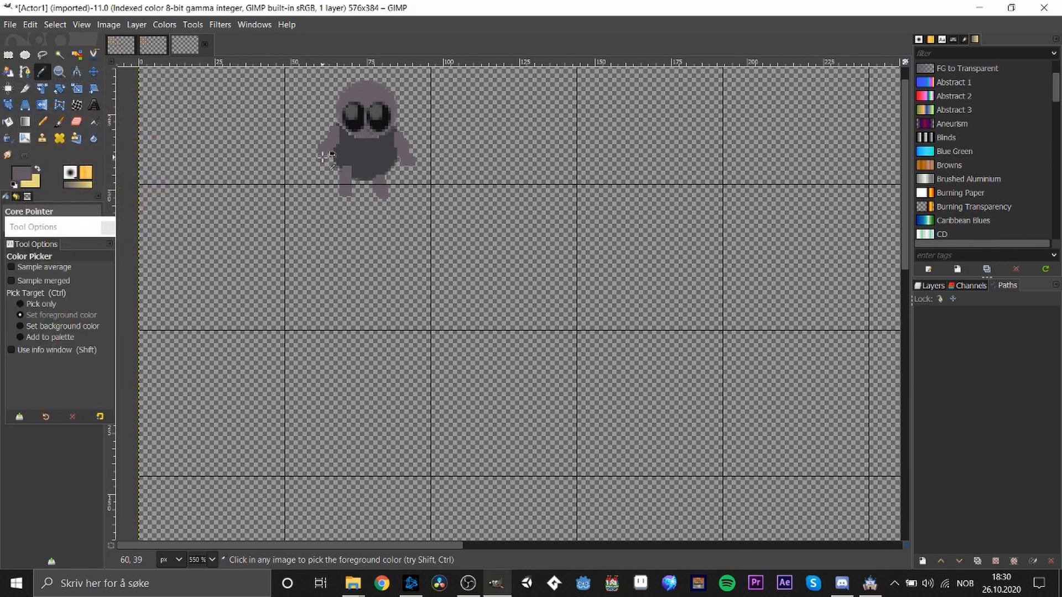
pyautogui.click(24, 177)
pyautogui.moveTo(27, 183); pyautogui.dragTo(18, 170)
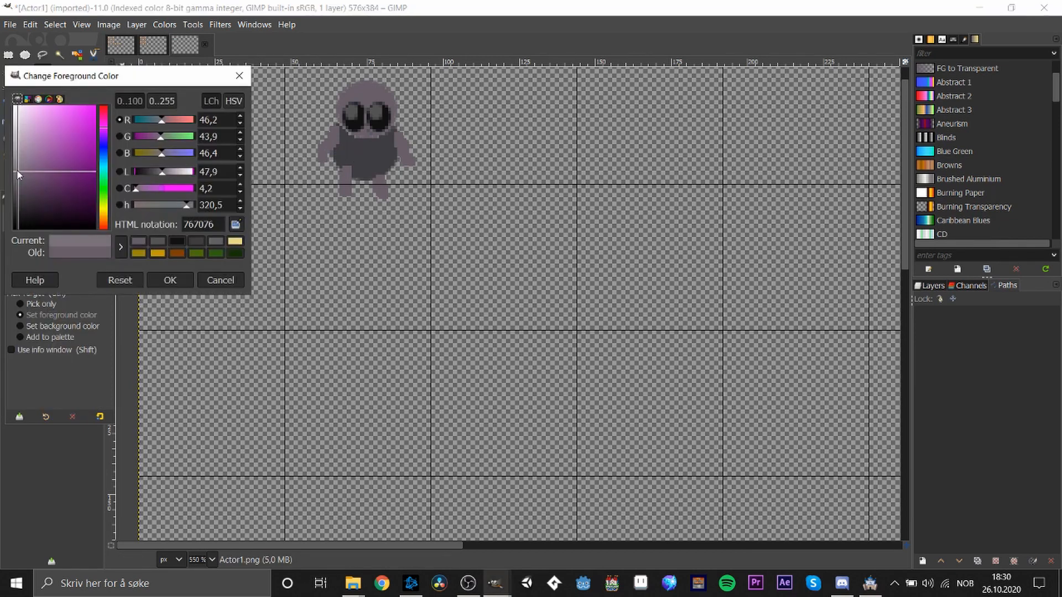
pyautogui.click(156, 277)
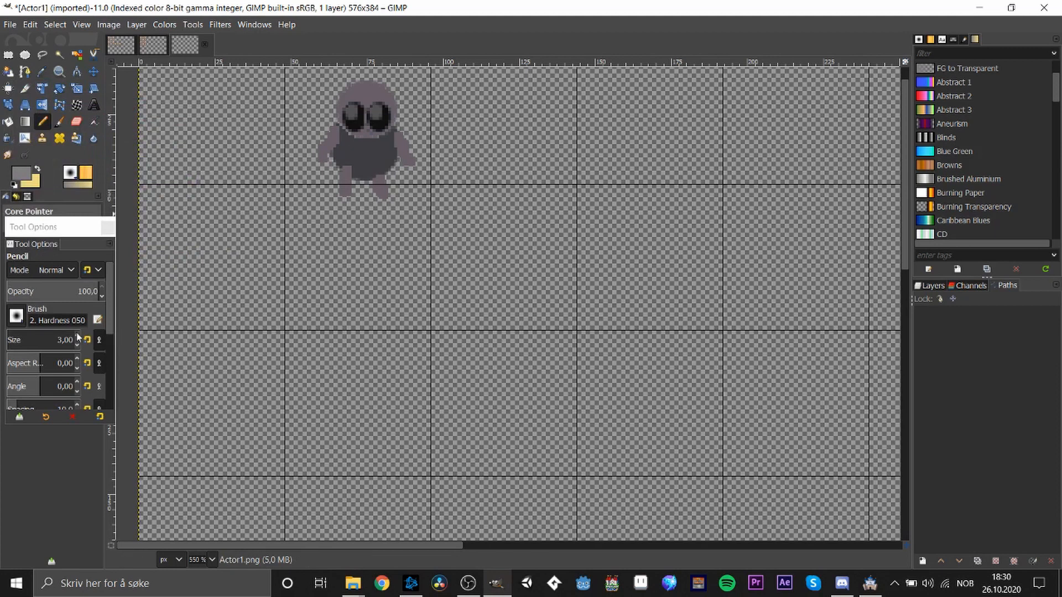
pyautogui.click(318, 154)
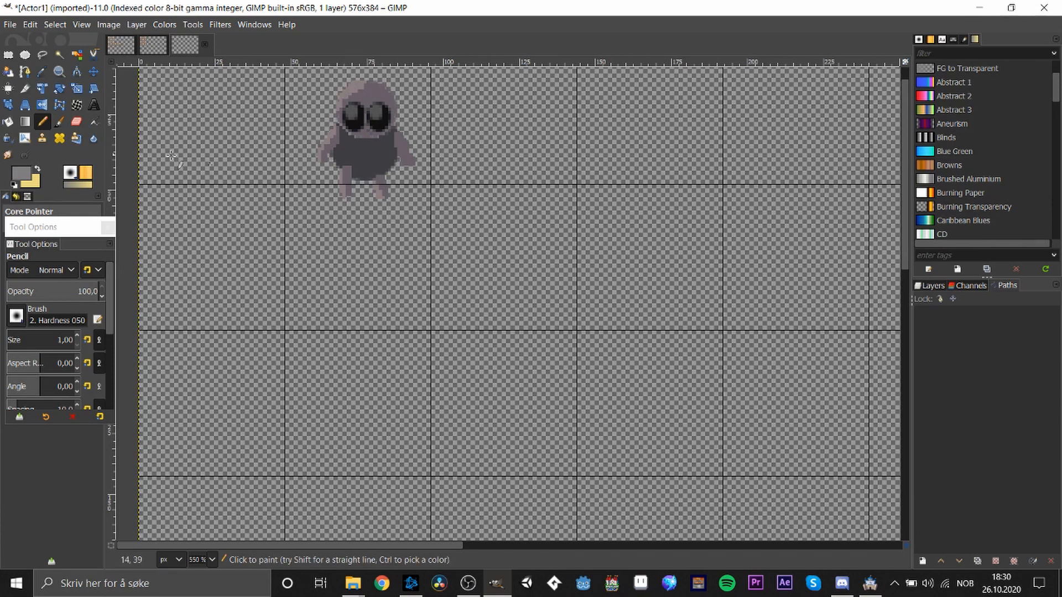
# - Shade the right edges of the character's head and right arm in a dark purple-grey with the size 1 Pencil
pyautogui.click(21, 176)
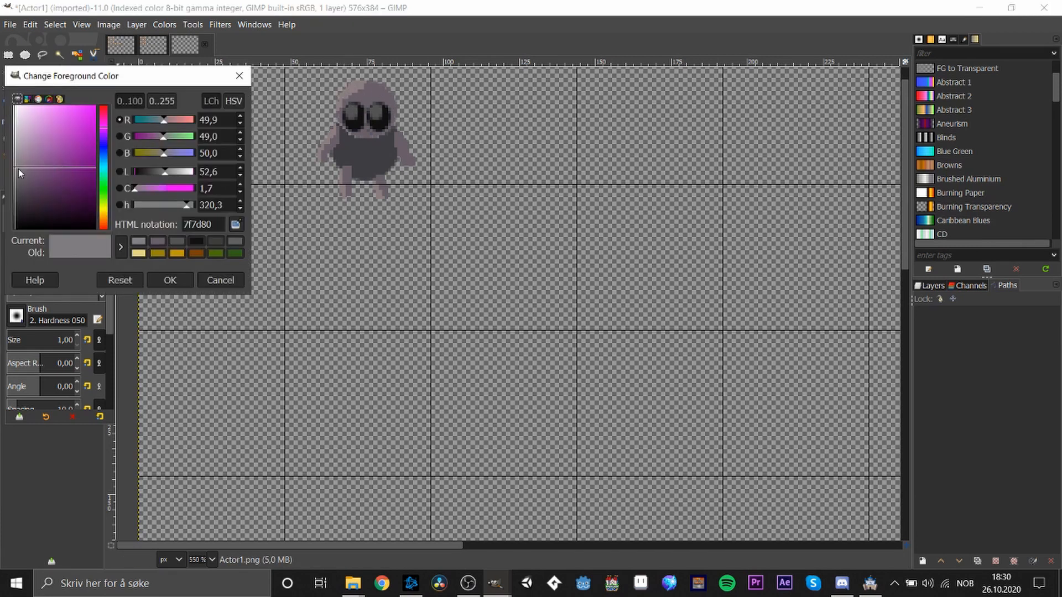
pyautogui.moveTo(18, 174); pyautogui.dragTo(25, 198)
pyautogui.click(166, 280)
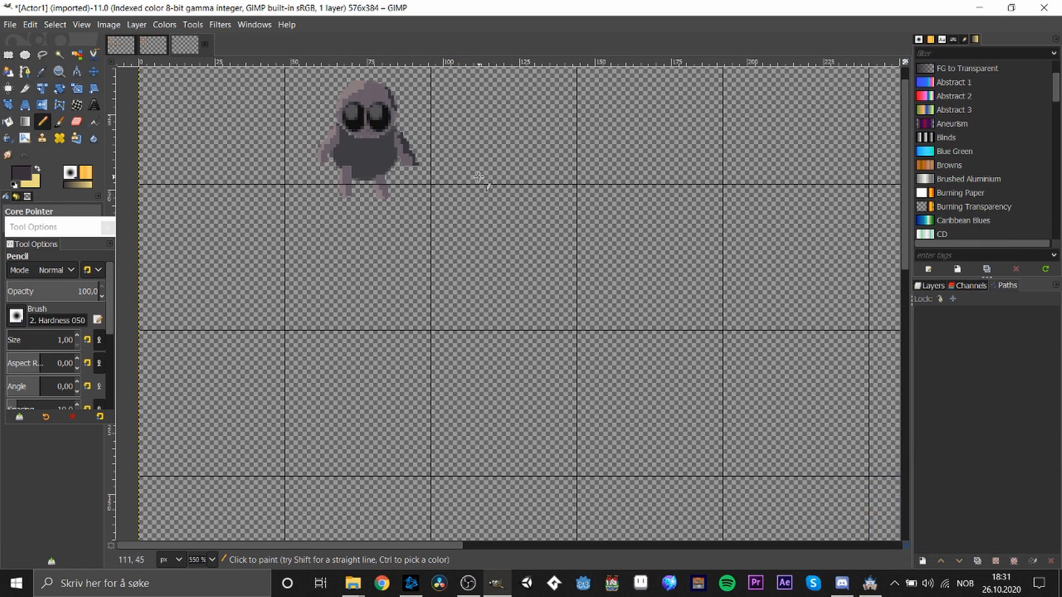
# - Apply the Cartoon filter to a rectangular selection around the character, with mask radius 9.093 and percent black 0.200
pyautogui.scroll(-2, 479, 177)
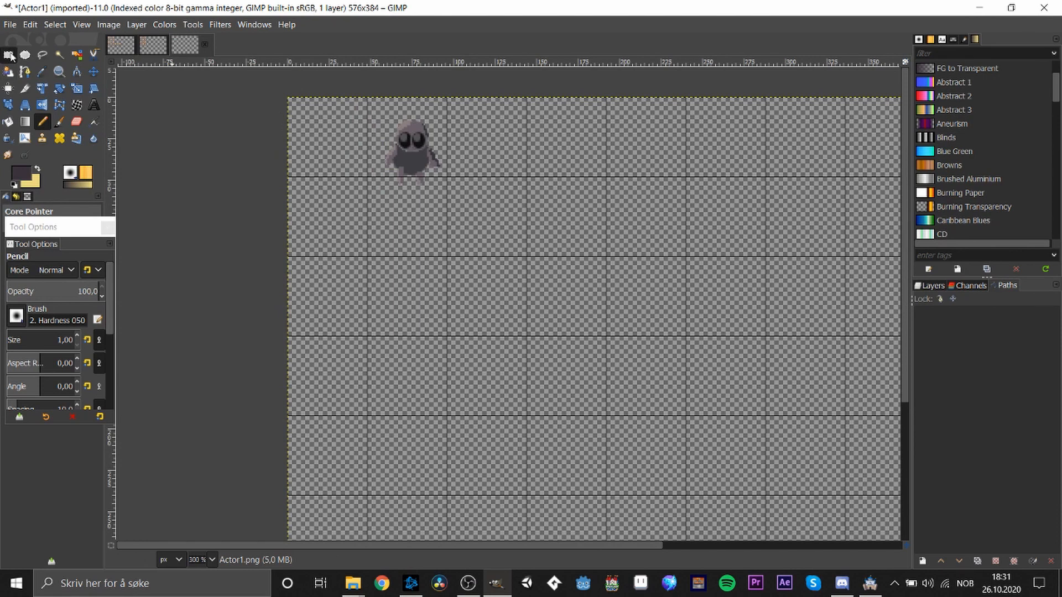
pyautogui.click(10, 55)
pyautogui.moveTo(360, 109); pyautogui.dragTo(457, 207)
pyautogui.rightClick(406, 158)
pyautogui.moveTo(451, 301)
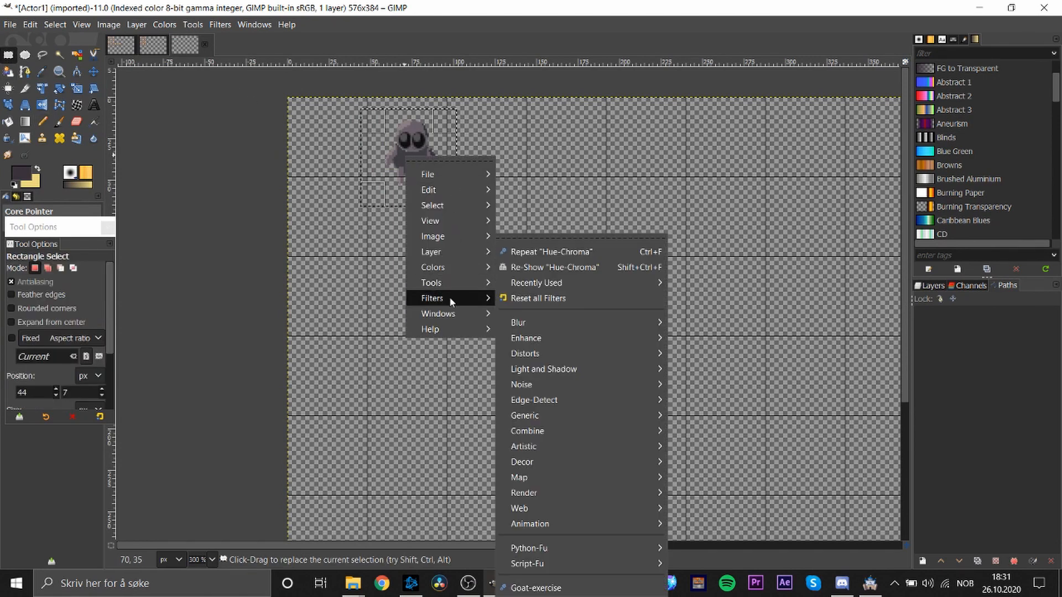
pyautogui.moveTo(575, 445)
pyautogui.click(761, 341)
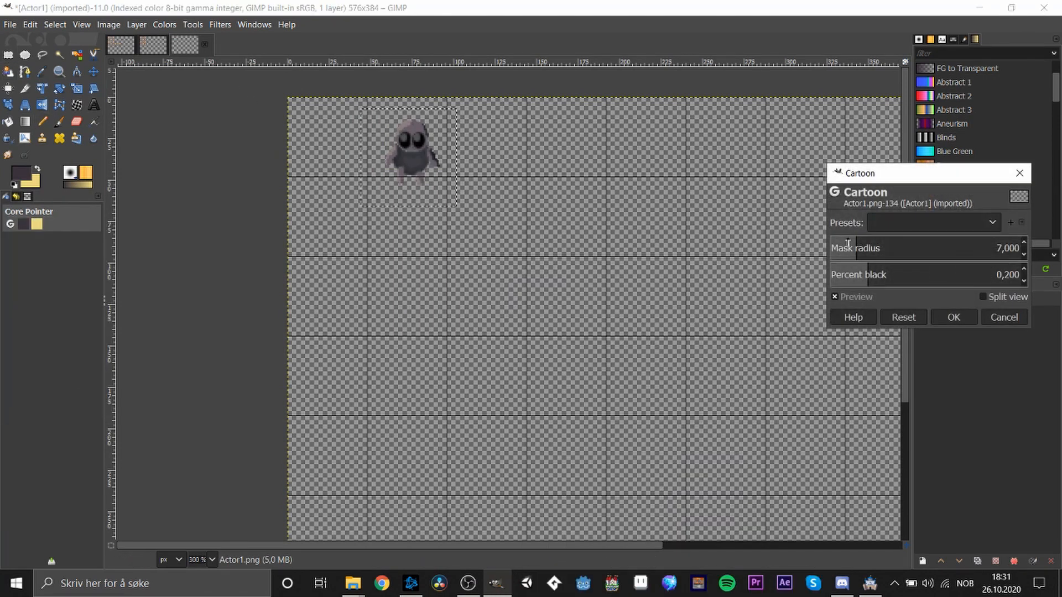
pyautogui.moveTo(846, 256); pyautogui.dragTo(931, 254)
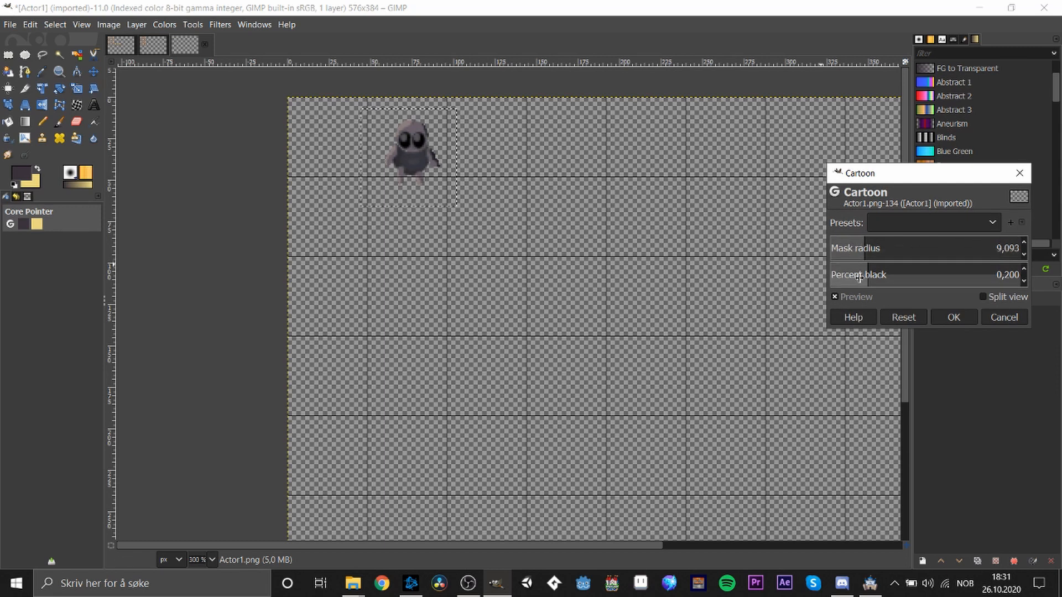
pyautogui.click(952, 317)
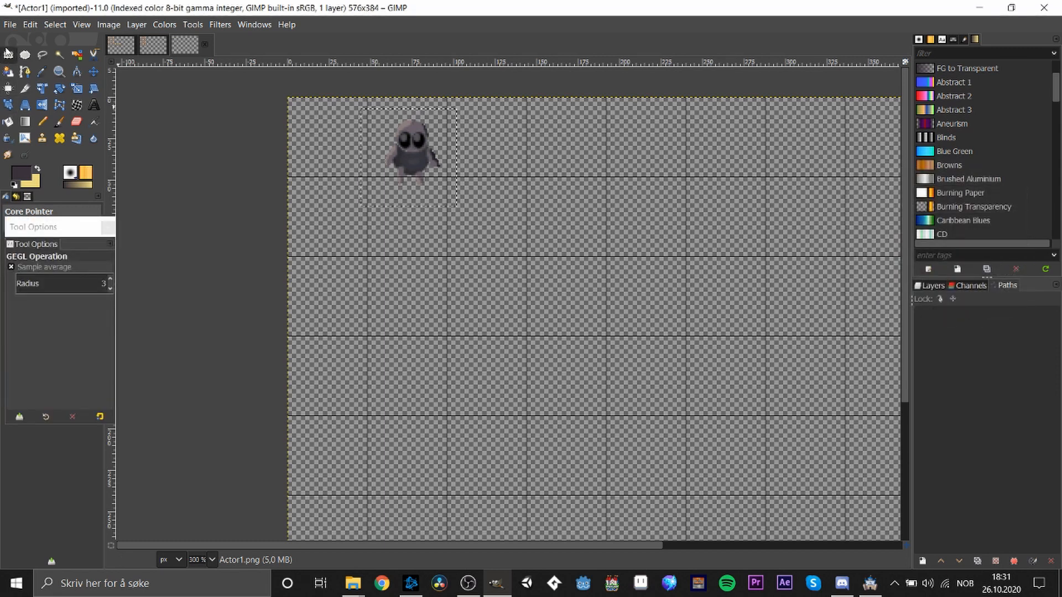
# - Copy the filtered character and reposition it so it fits inside the second cell of the grid's top row
pyautogui.scroll(1, 365, 257)
pyautogui.moveTo(906, 249); pyautogui.dragTo(906, 237)
pyautogui.hotkey('ctrl', 'c')
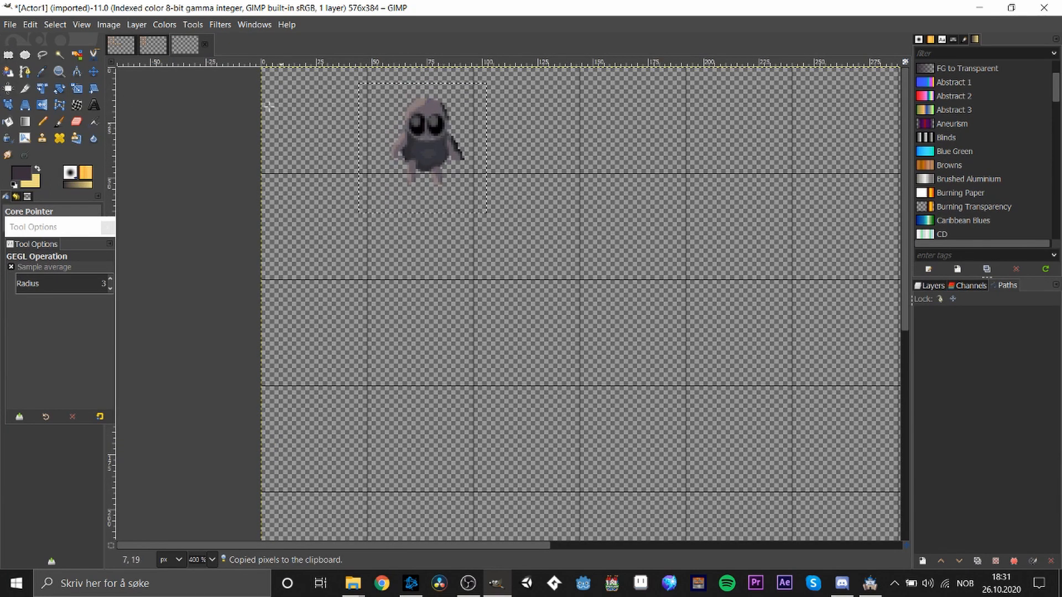
pyautogui.hotkey('ctrl', 'shift', 'f')
pyautogui.click(1005, 316)
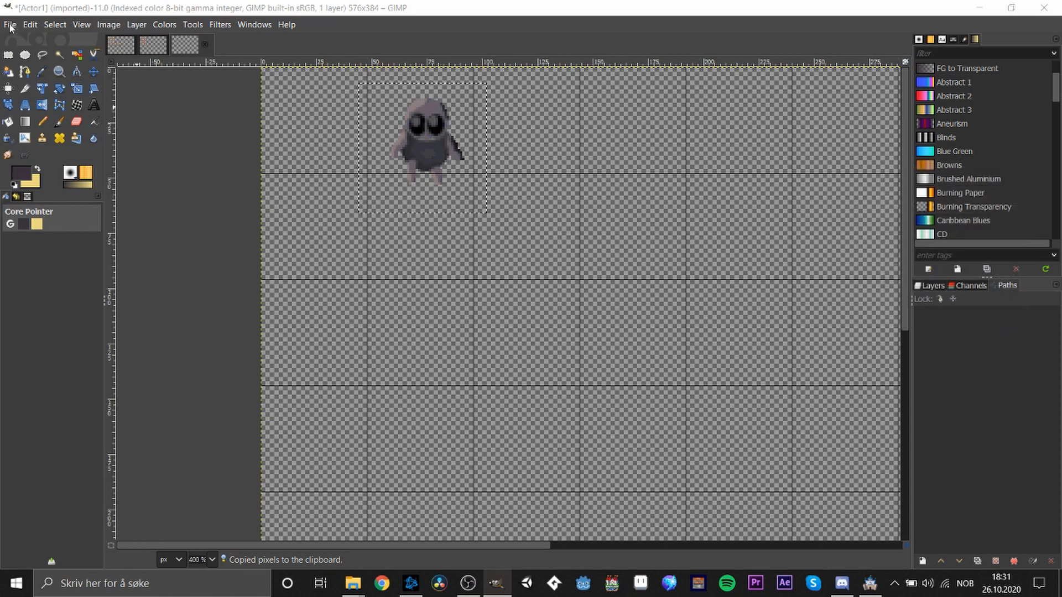
pyautogui.click(8, 56)
pyautogui.moveTo(336, 73); pyautogui.dragTo(532, 228)
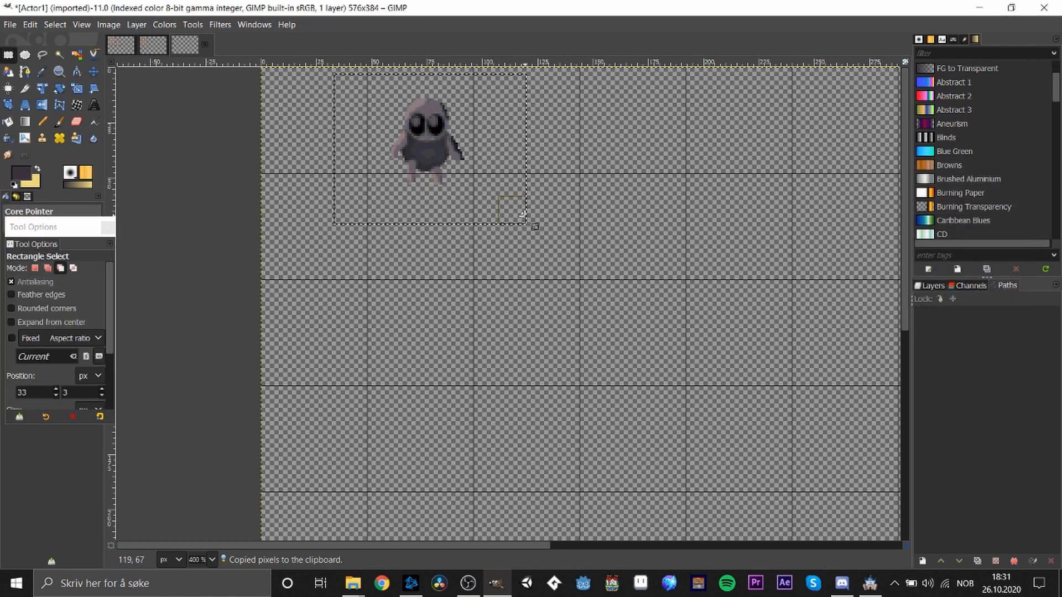
pyautogui.hotkey('ctrl', 'v')
pyautogui.moveTo(430, 150); pyautogui.dragTo(426, 140)
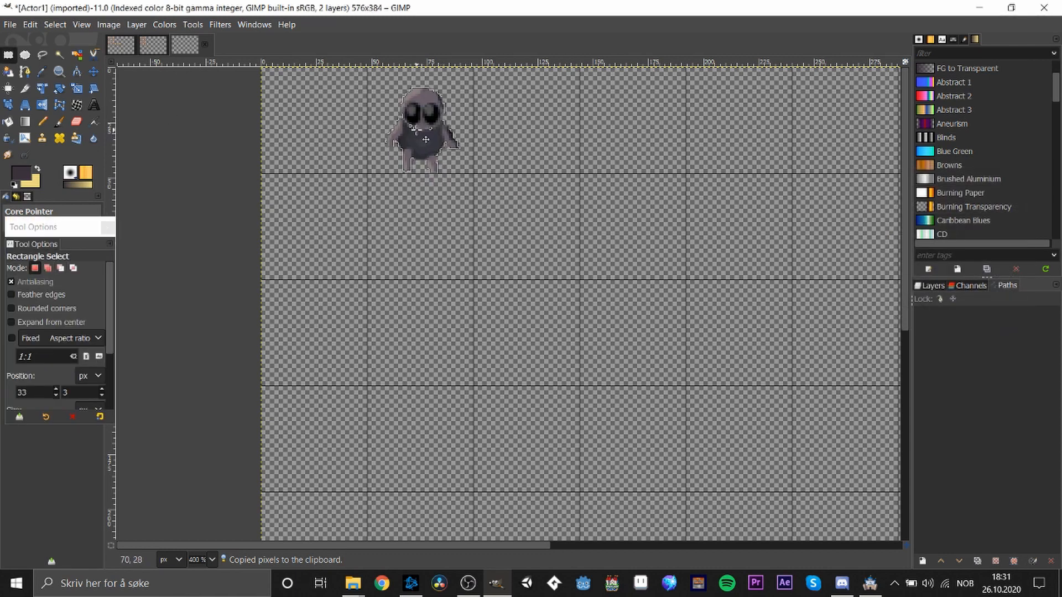
pyautogui.click(462, 190)
# - Paste two more copies of the character into the third and first cells of the top row
pyautogui.hotkey('ctrl', 'v')
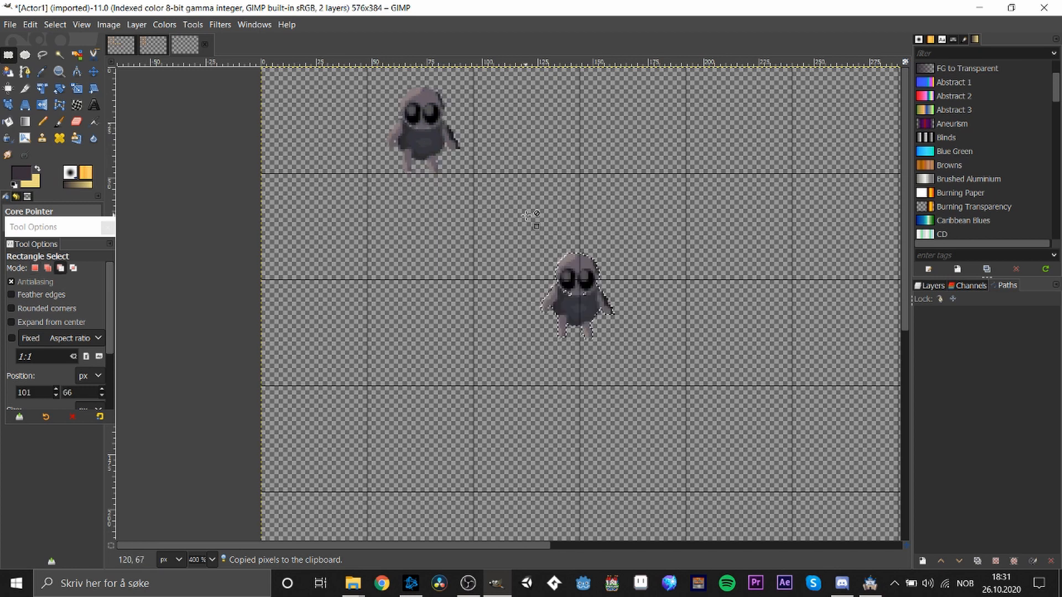
pyautogui.moveTo(573, 297); pyautogui.dragTo(524, 130)
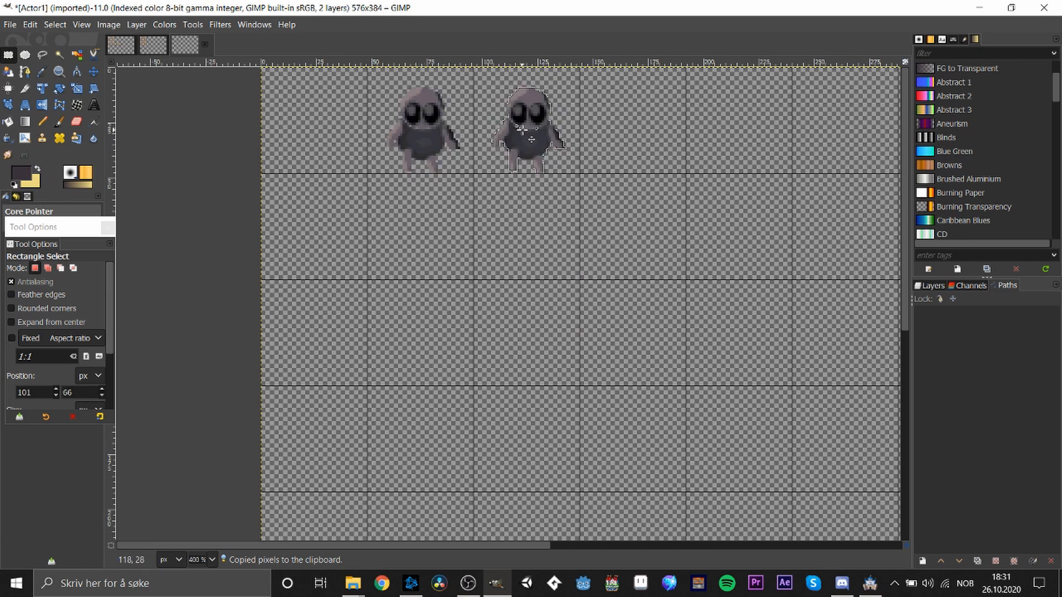
pyautogui.click(552, 224)
pyautogui.hotkey('ctrl', 'v')
pyautogui.moveTo(574, 303); pyautogui.dragTo(316, 140)
pyautogui.click(403, 236)
pyautogui.scroll(-2, 465, 244)
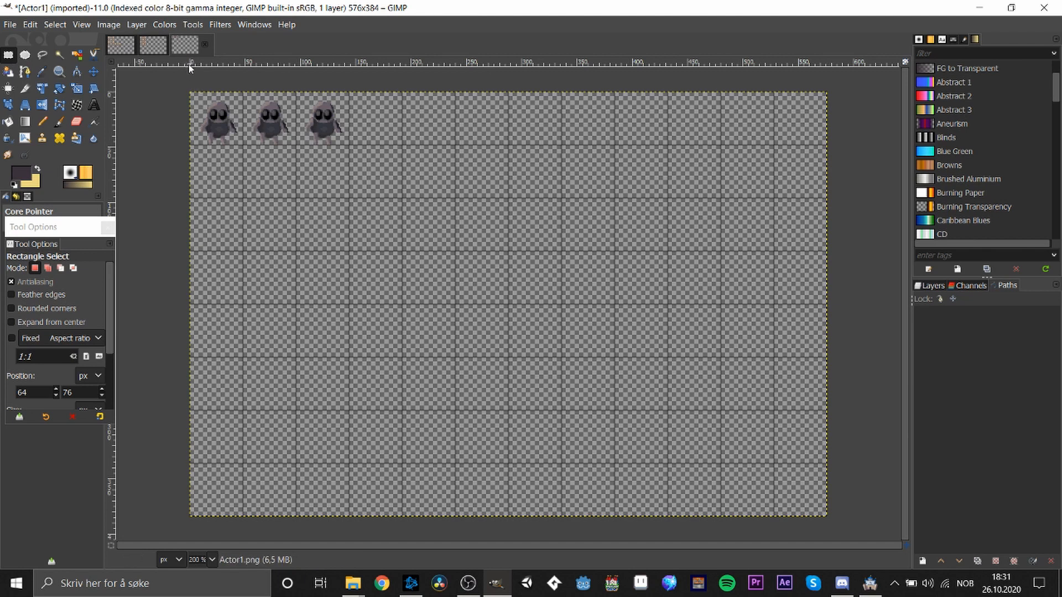
# - Switch to the Template image and display its grid with 48-pixel horizontal and vertical spacing
pyautogui.click(154, 45)
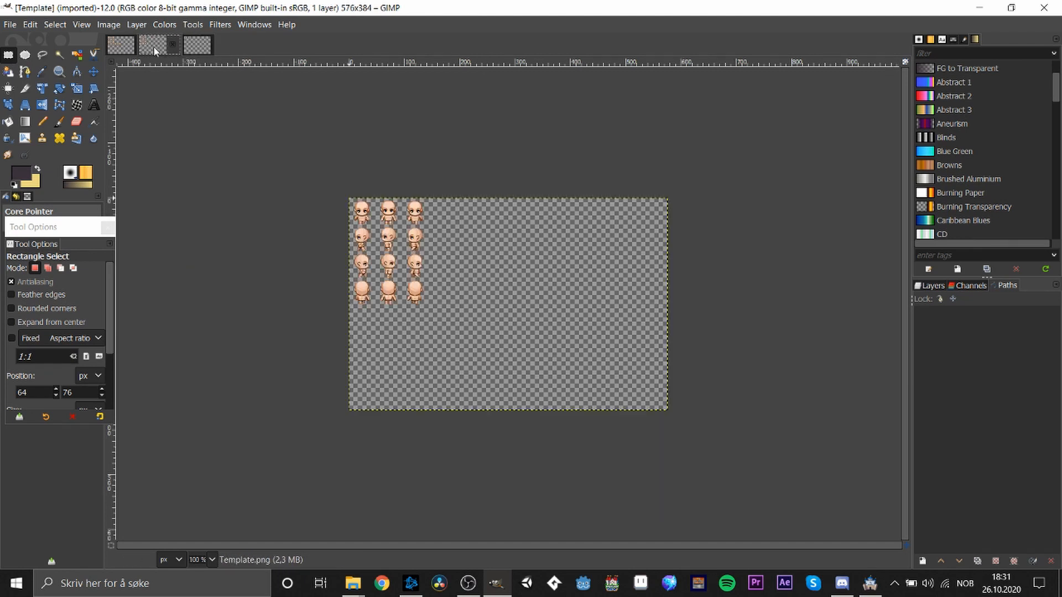
pyautogui.moveTo(241, 146); pyautogui.dragTo(347, 294)
pyautogui.scroll(3, 236, 214)
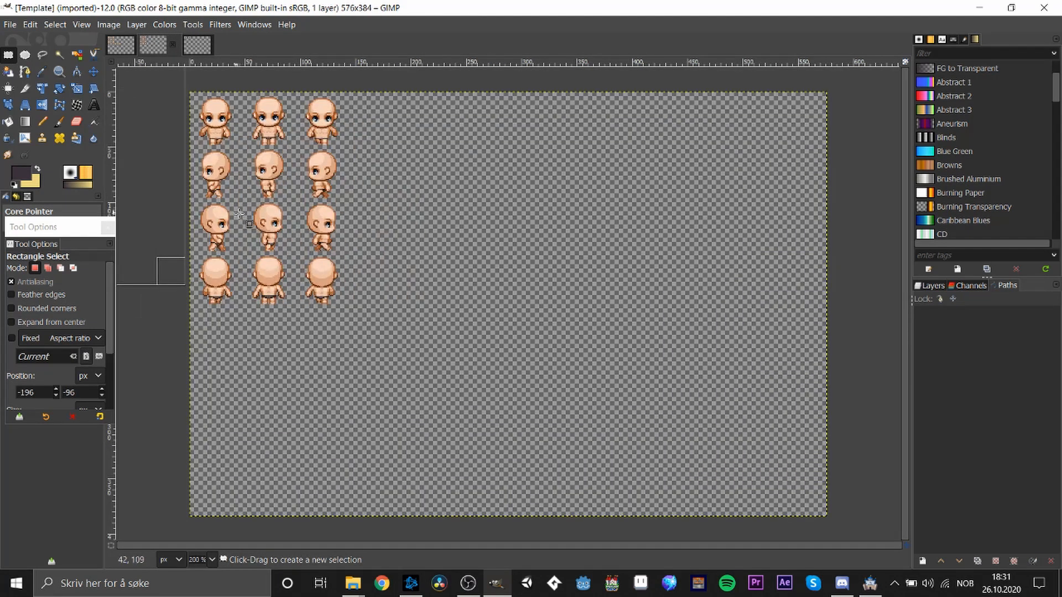
pyautogui.scroll(1, 903, 346)
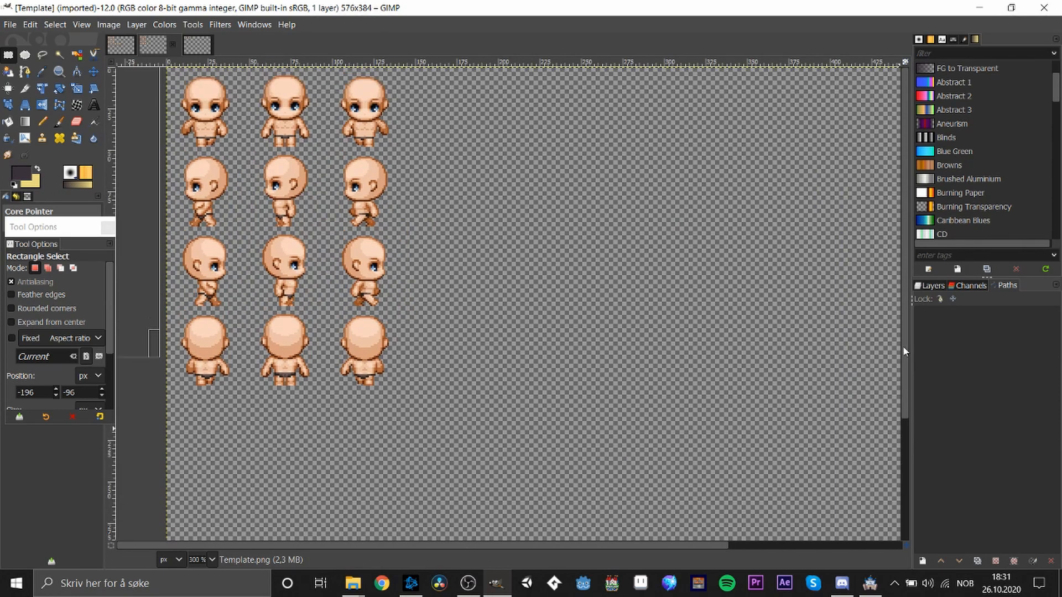
pyautogui.click(109, 25)
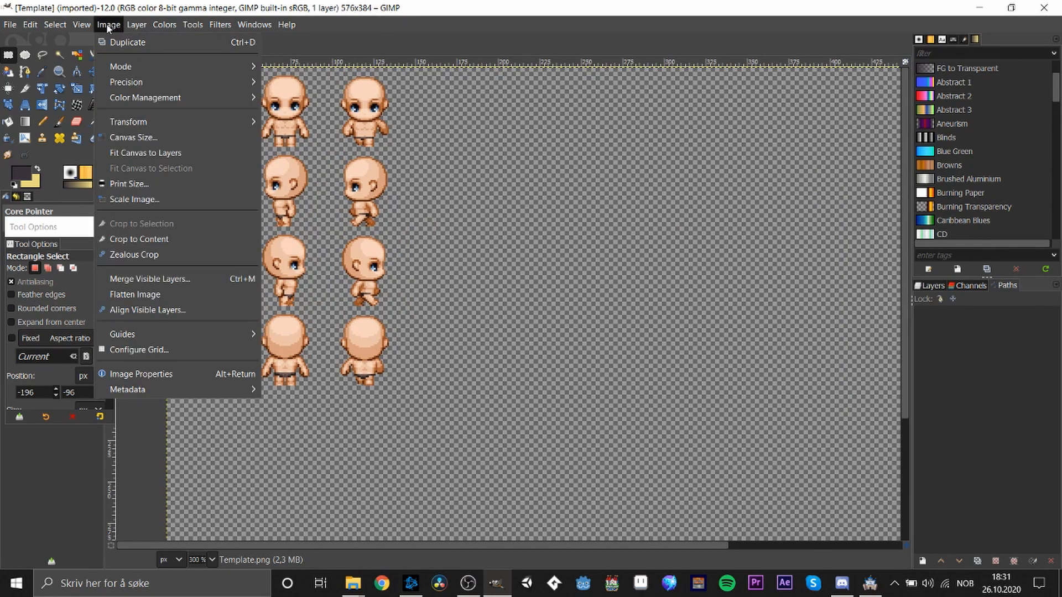
pyautogui.click(140, 350)
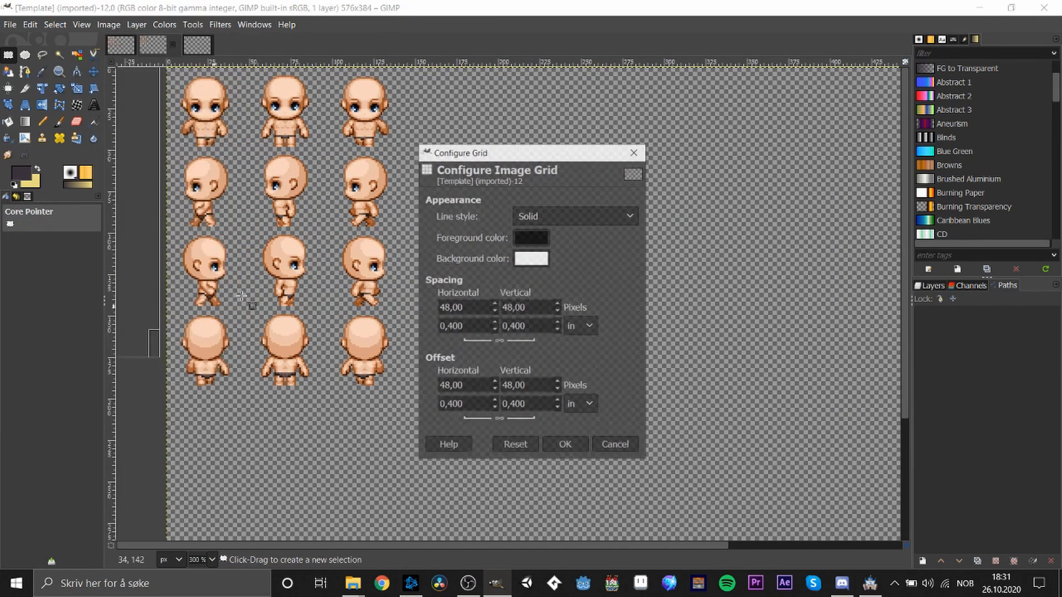
pyautogui.click(565, 445)
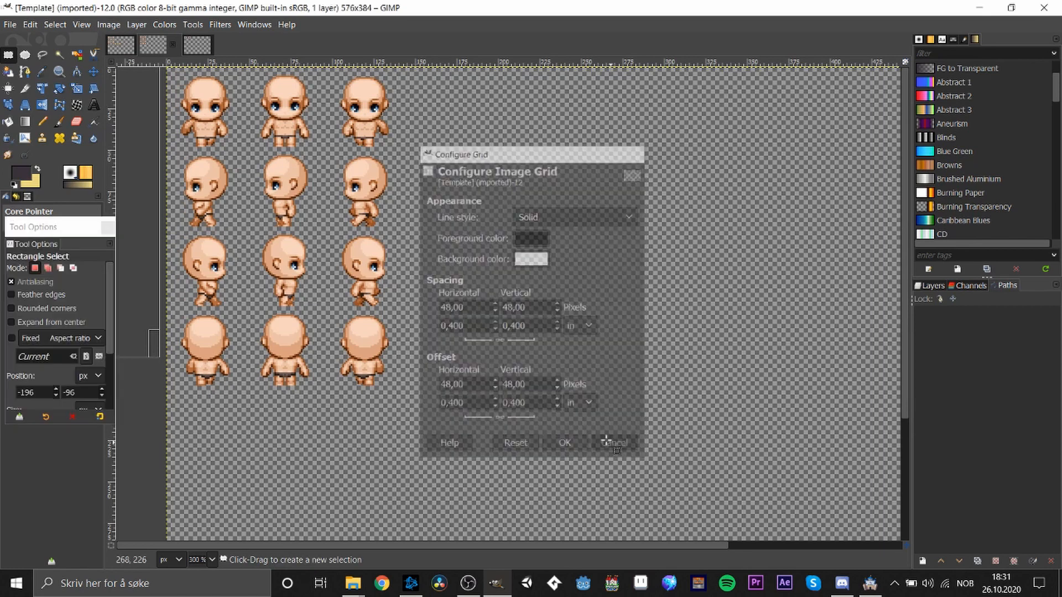
pyautogui.click(81, 25)
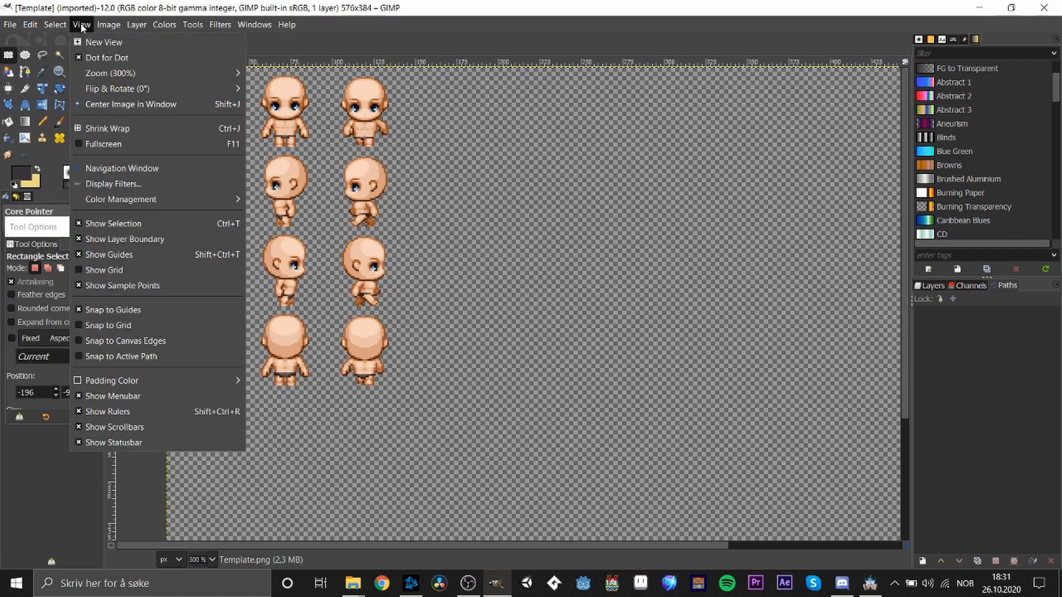
pyautogui.click(115, 271)
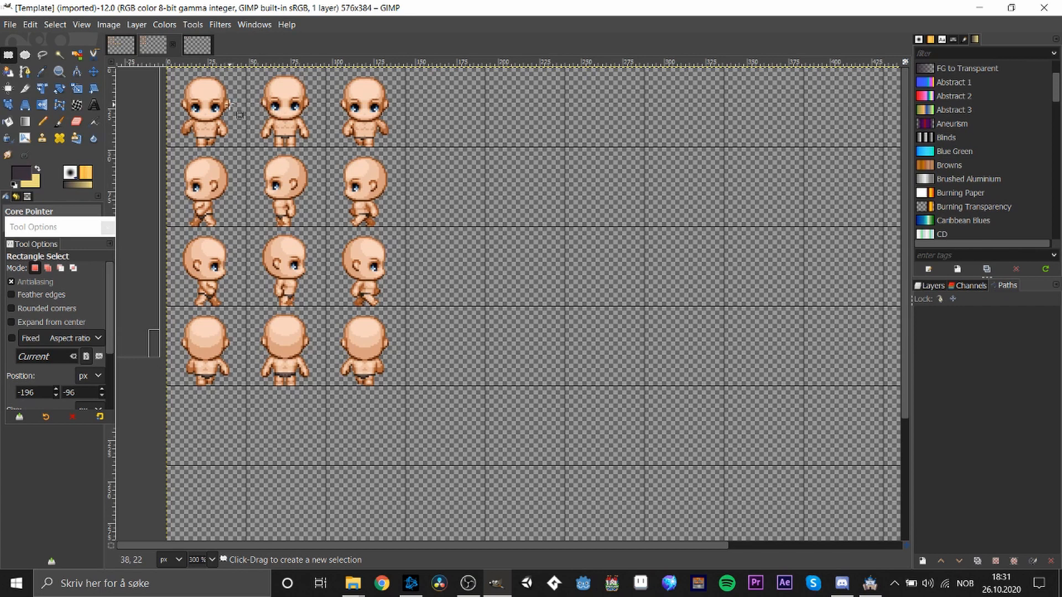
# - Cover the left eye of the middle front-facing template figure with an upright elliptical selection painted light grey using the size 3 Pencil
pyautogui.scroll(2, 387, 200)
pyautogui.moveTo(901, 280); pyautogui.dragTo(903, 201)
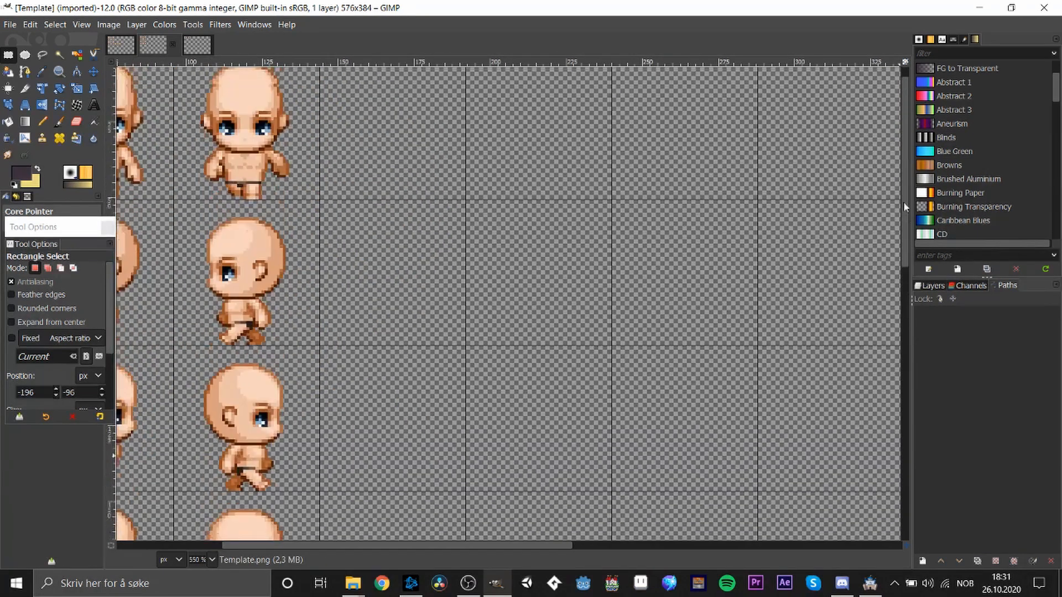
pyautogui.moveTo(549, 546); pyautogui.dragTo(444, 546)
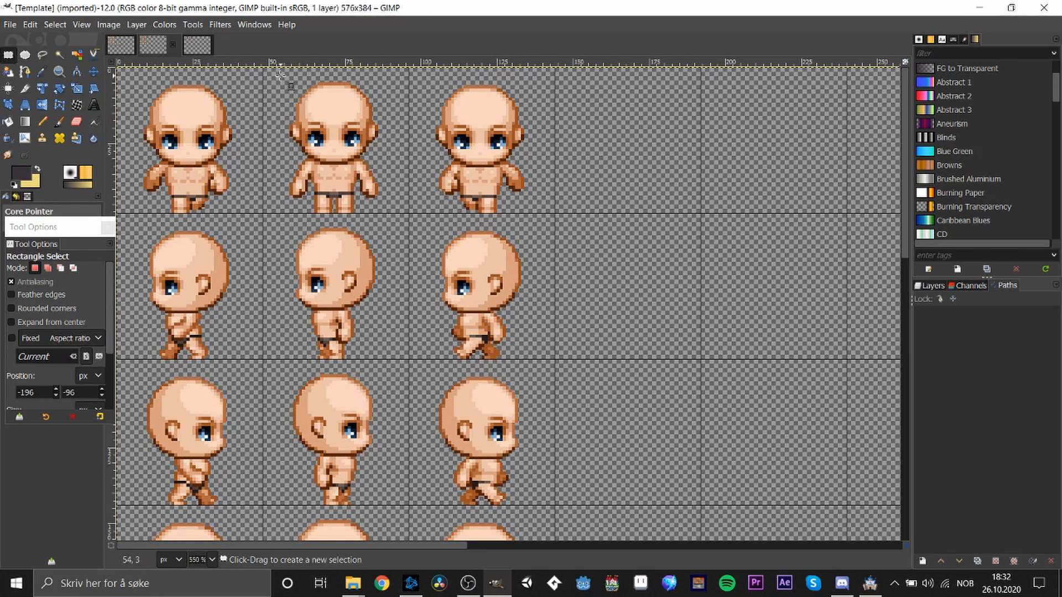
pyautogui.moveTo(280, 75); pyautogui.dragTo(329, 153)
pyautogui.click(335, 132)
pyautogui.click(25, 54)
pyautogui.click(20, 177)
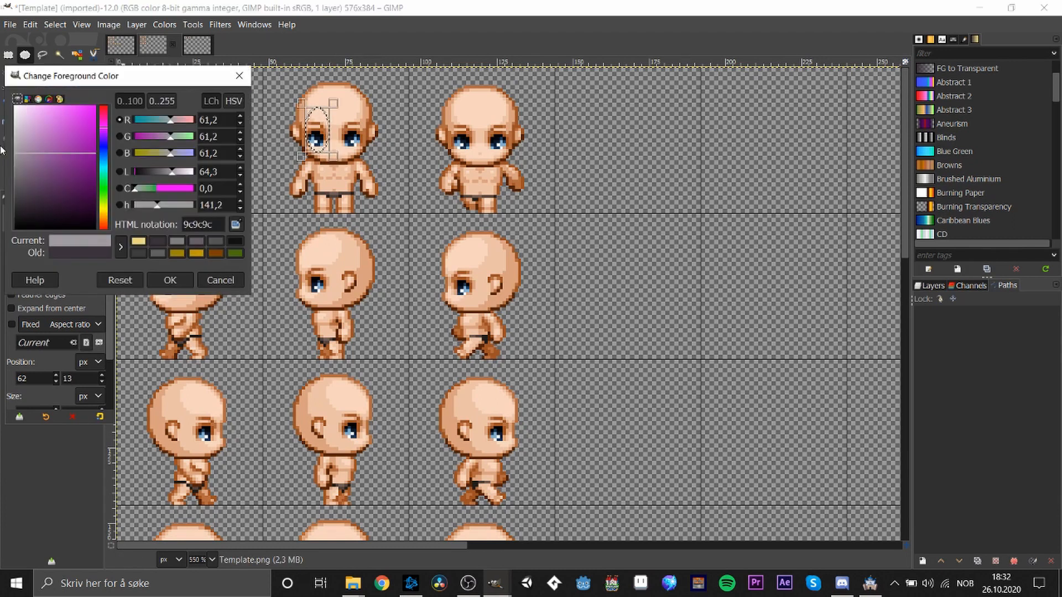
pyautogui.click(185, 283)
pyautogui.press('n')
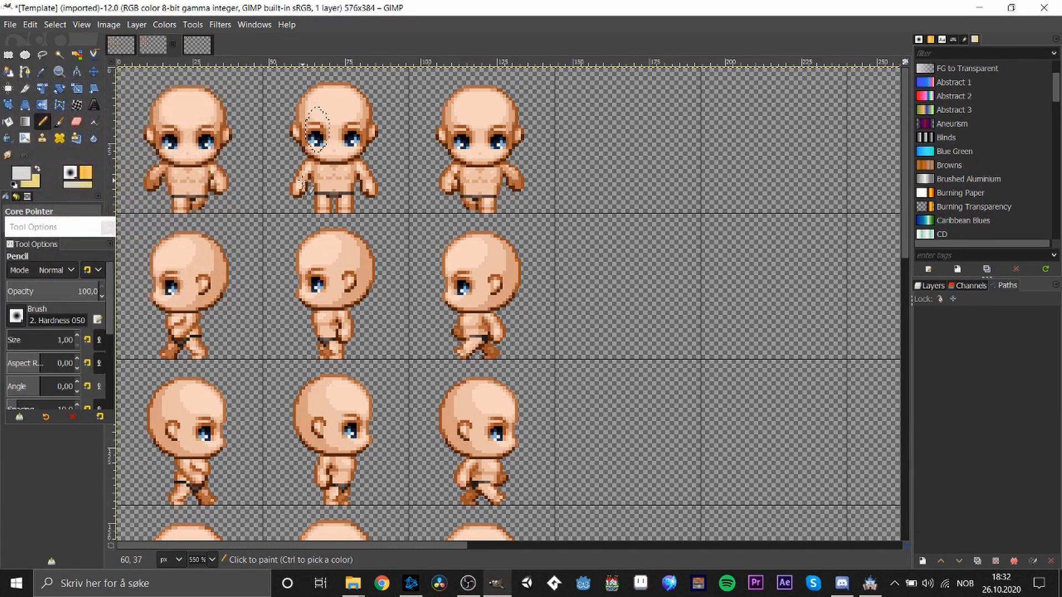
pyautogui.moveTo(335, 128); pyautogui.dragTo(325, 136)
pyautogui.click(77, 335)
pyautogui.click(77, 335)
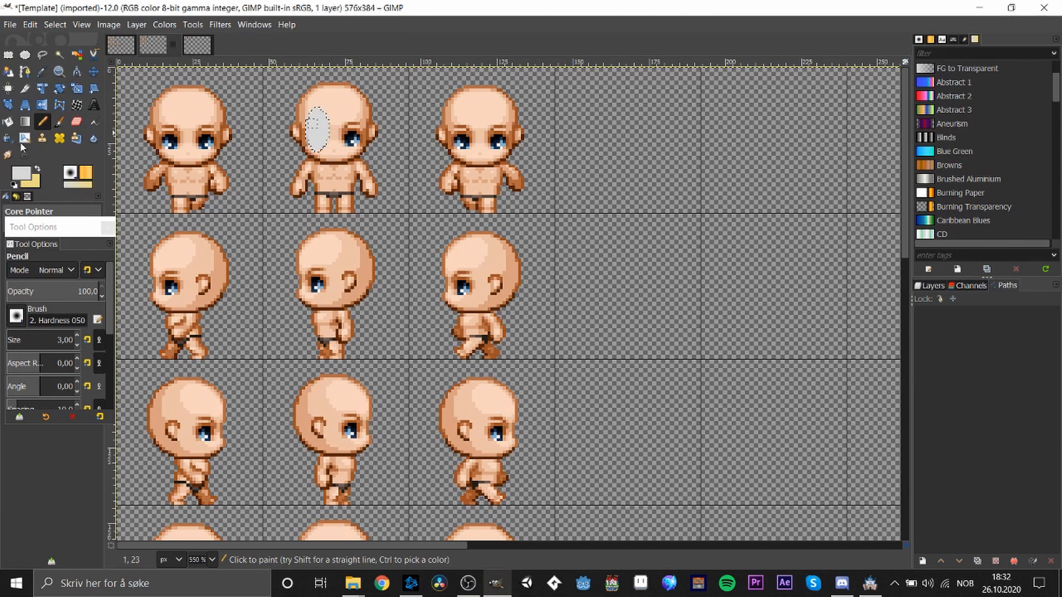
# - Paint a near-white (fafafa) highlight on the upper left part of the light grey oval eye
pyautogui.click(20, 173)
pyautogui.moveTo(17, 126); pyautogui.dragTo(11, 109)
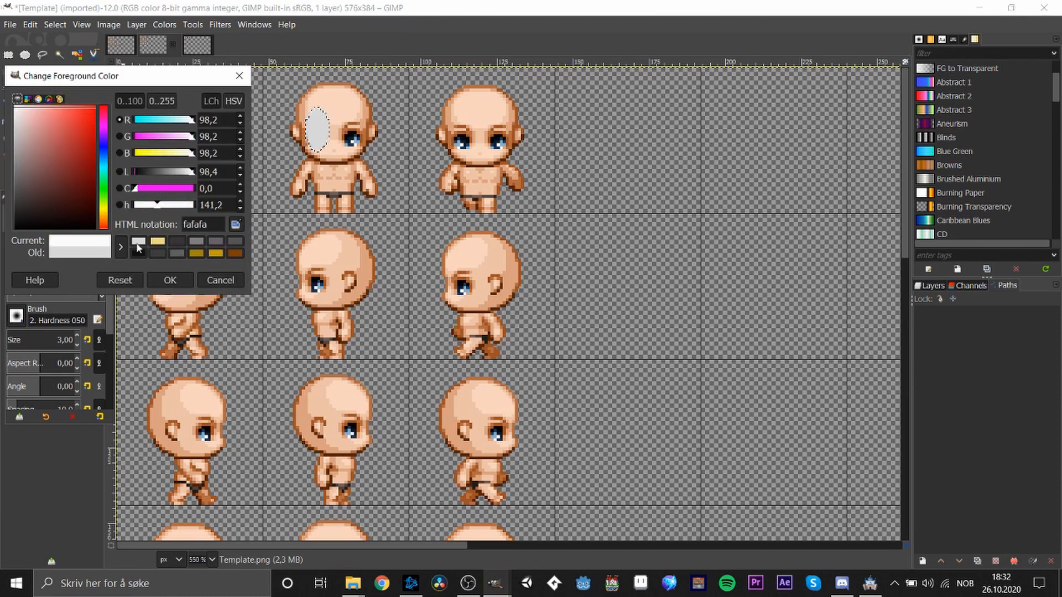
pyautogui.click(167, 283)
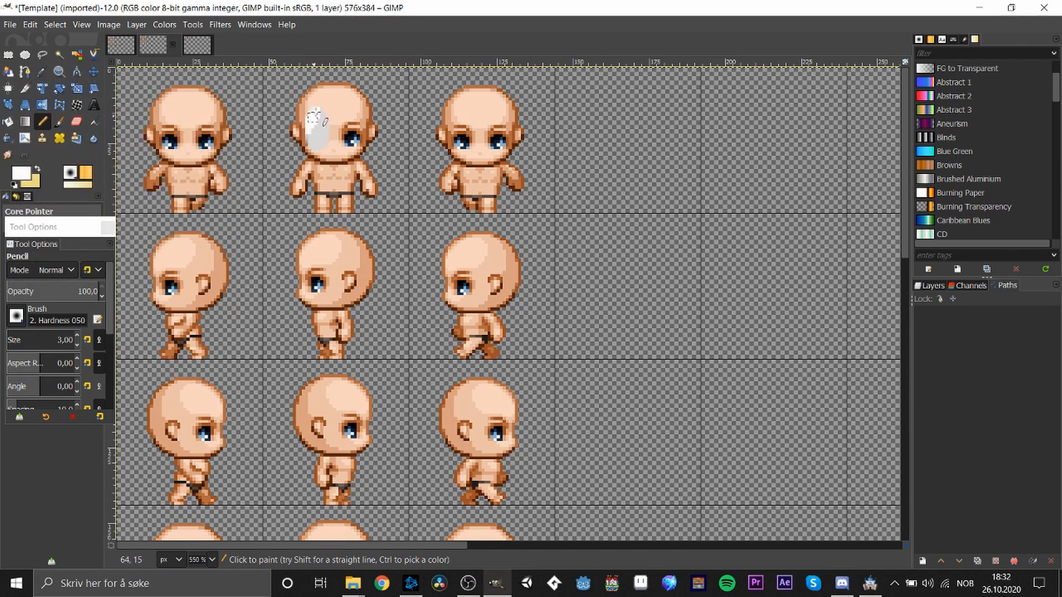
# - Paint a blue iris on the right side of the middle front-facing figure's oval left eye
pyautogui.click(22, 176)
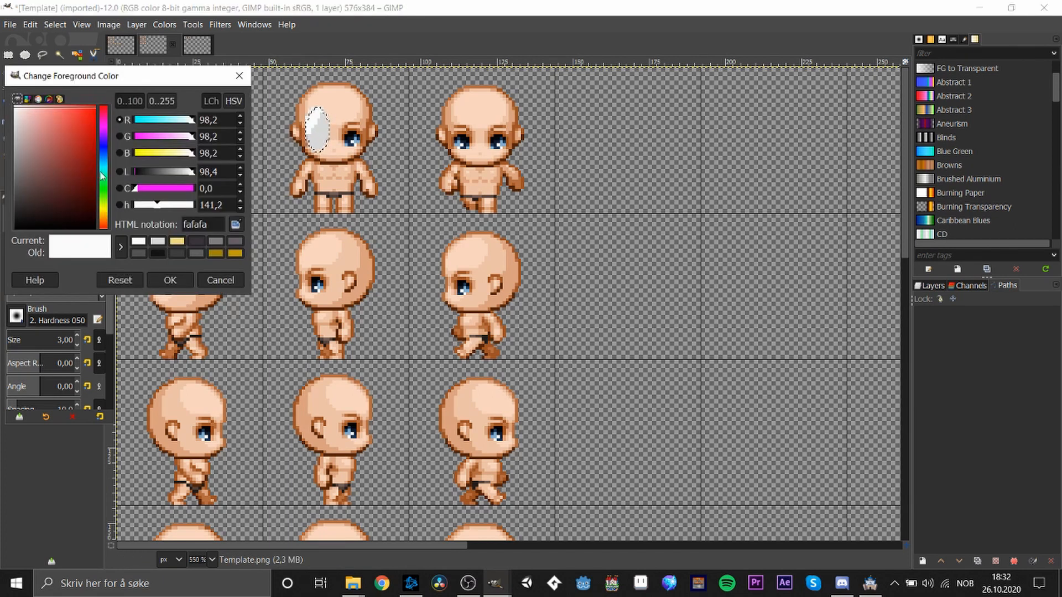
pyautogui.moveTo(105, 168); pyautogui.dragTo(105, 151)
pyautogui.click(92, 143)
pyautogui.click(184, 280)
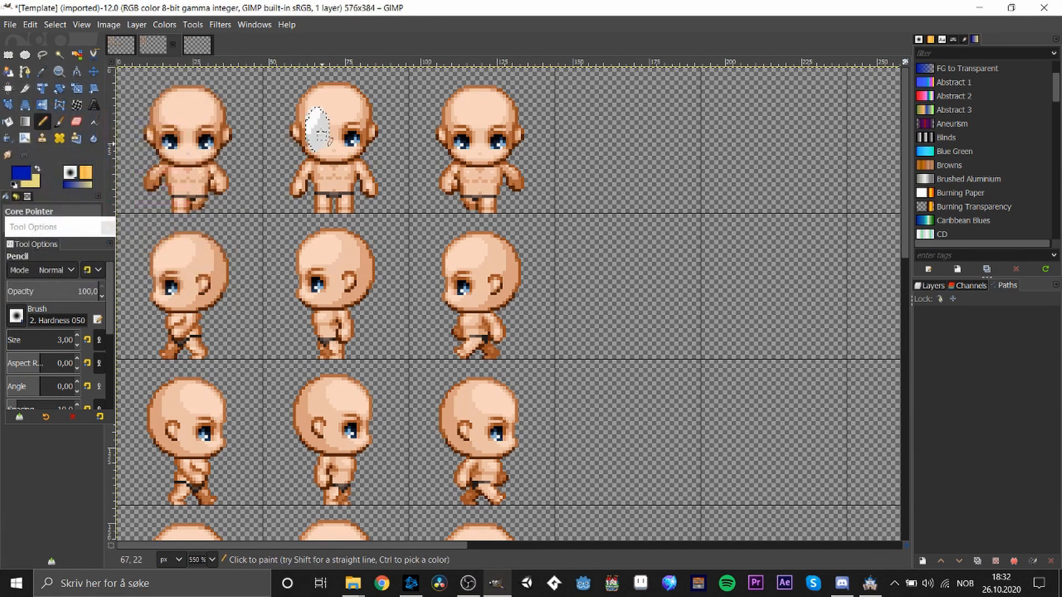
pyautogui.click(320, 131)
pyautogui.moveTo(319, 128); pyautogui.dragTo(327, 131)
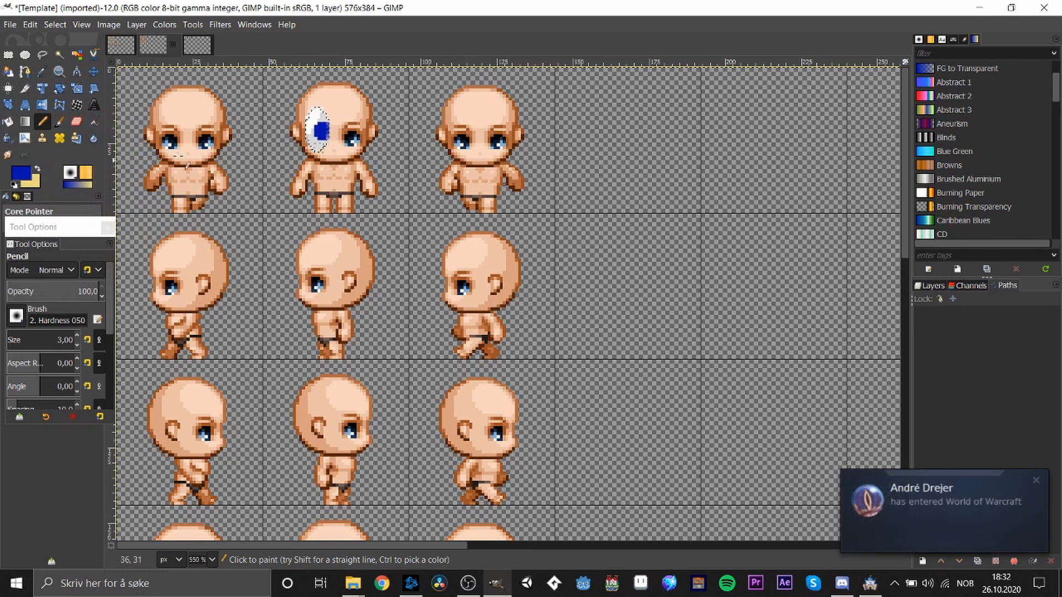
# - Paint a dark navy (000631) pupil inside the blue iris
pyautogui.click(24, 176)
pyautogui.moveTo(95, 146); pyautogui.dragTo(115, 204)
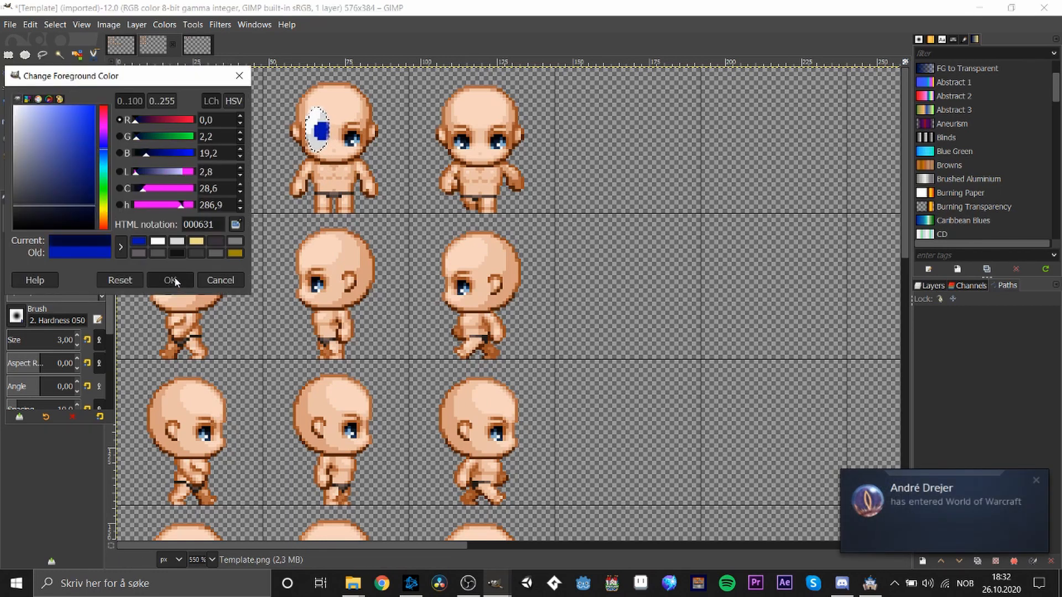
pyautogui.click(170, 280)
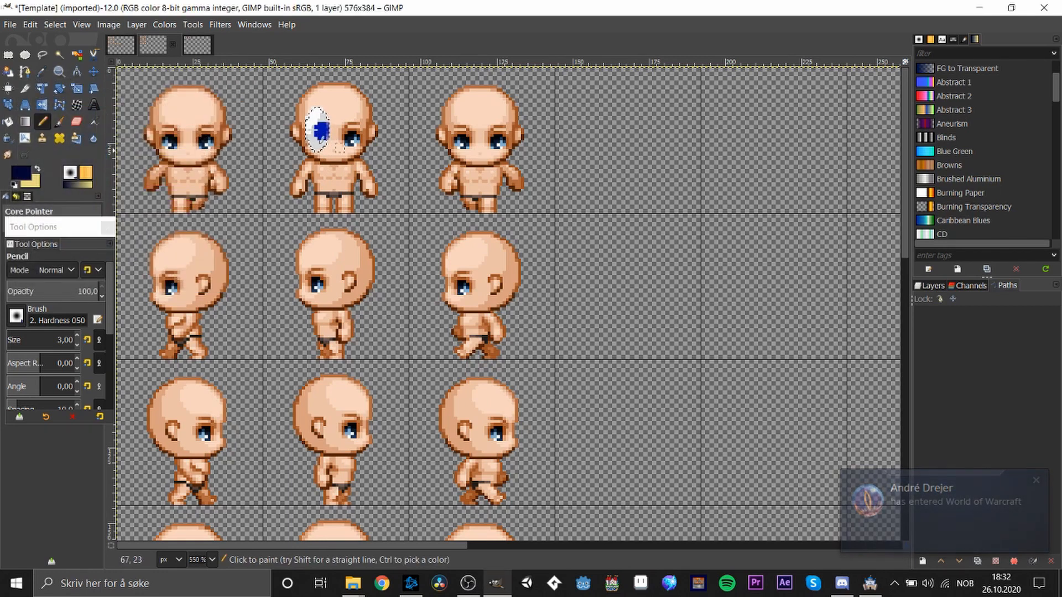
# - Copy the finished oval eye and paste the copy over the same figure's other eye
pyautogui.click(8, 56)
pyautogui.hotkey('ctrl', 'c')
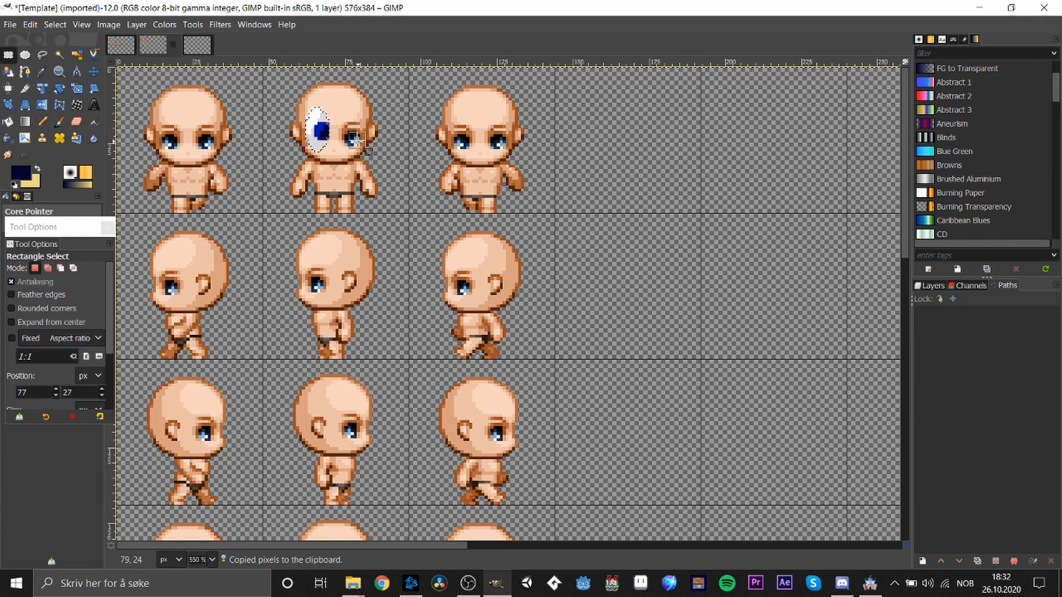
pyautogui.hotkey('ctrl', 'v')
pyautogui.moveTo(512, 304); pyautogui.dragTo(354, 133)
# - Flip the pasted eye horizontally so it mirrors the first one, and anchor it onto the face
pyautogui.rightClick(353, 134)
pyautogui.moveTo(387, 260)
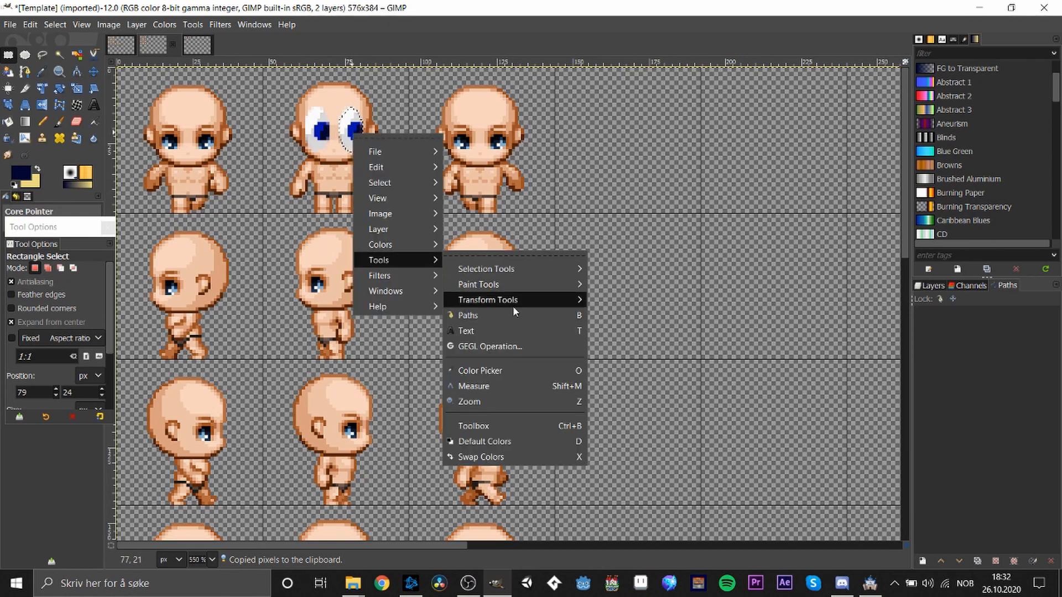
pyautogui.moveTo(550, 301)
pyautogui.click(646, 453)
pyautogui.click(358, 160)
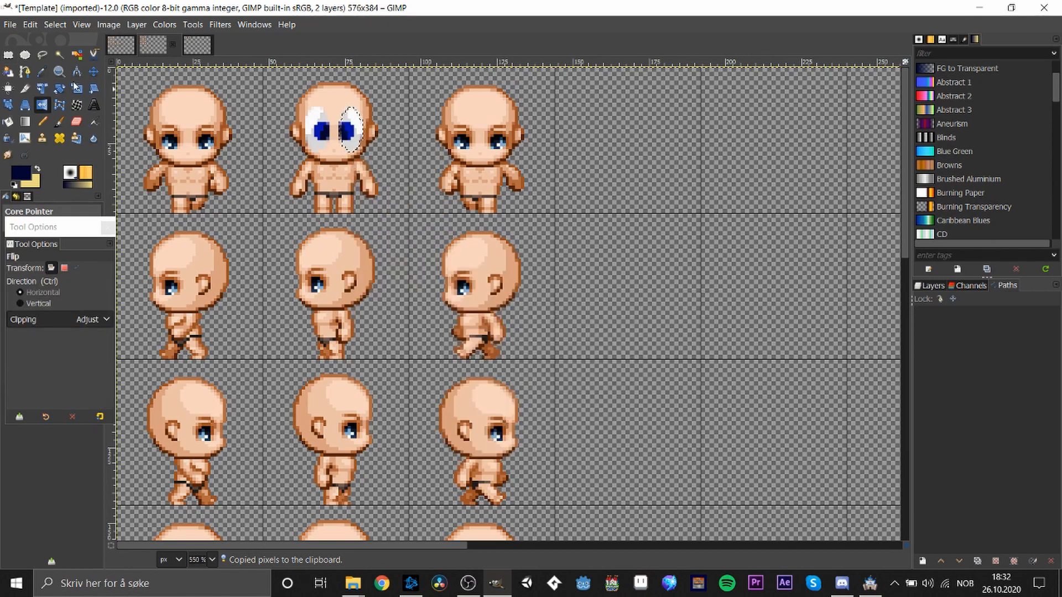
pyautogui.press('r')
pyautogui.click(354, 246)
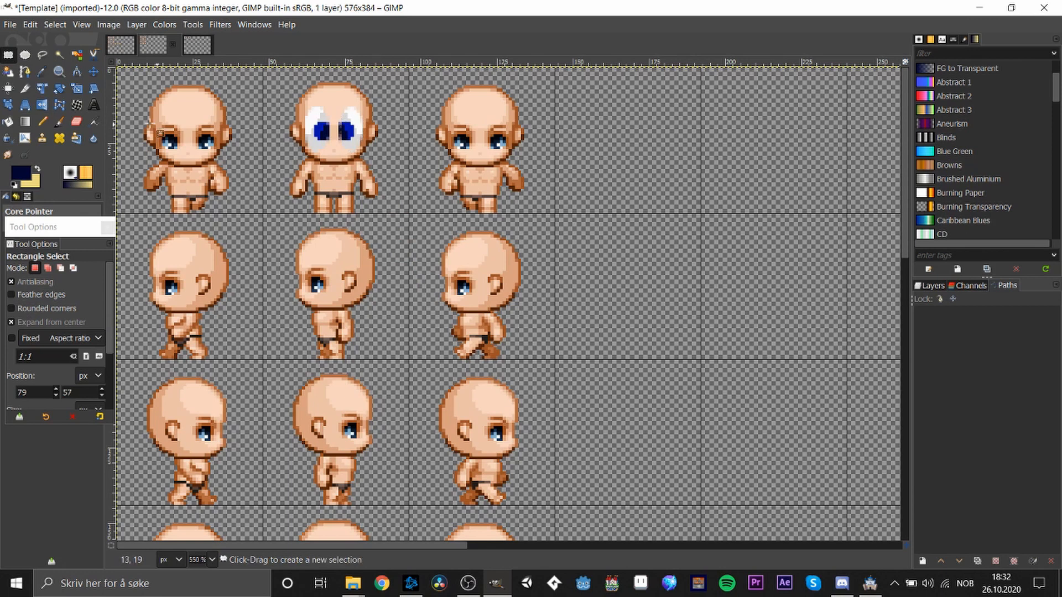
# - Paint an orange nose inside a small flat elliptical selection centred just below the two eyes
pyautogui.press('e')
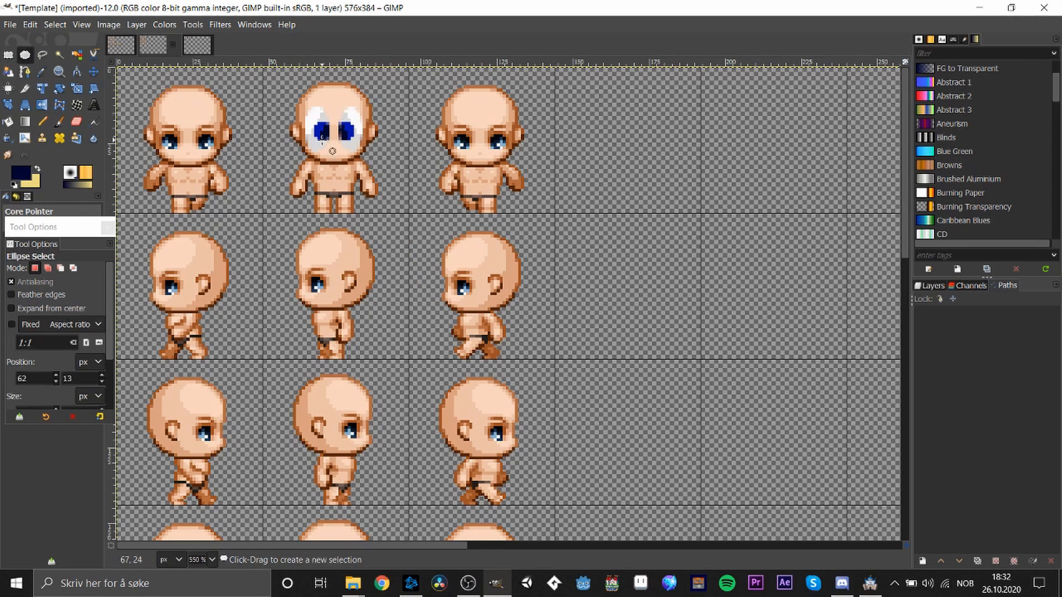
pyautogui.moveTo(332, 151); pyautogui.dragTo(351, 161)
pyautogui.click(22, 173)
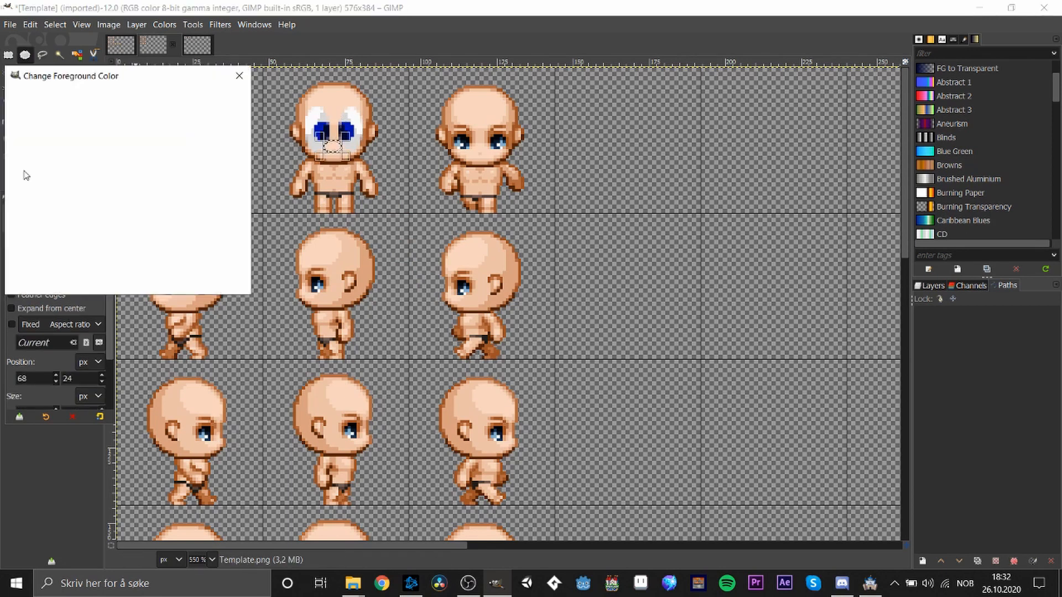
pyautogui.click(105, 204)
pyautogui.moveTo(109, 199); pyautogui.dragTo(109, 211)
pyautogui.moveTo(70, 140); pyautogui.dragTo(70, 131)
pyautogui.moveTo(103, 210); pyautogui.dragTo(103, 221)
pyautogui.moveTo(48, 113); pyautogui.dragTo(78, 117)
pyautogui.click(170, 280)
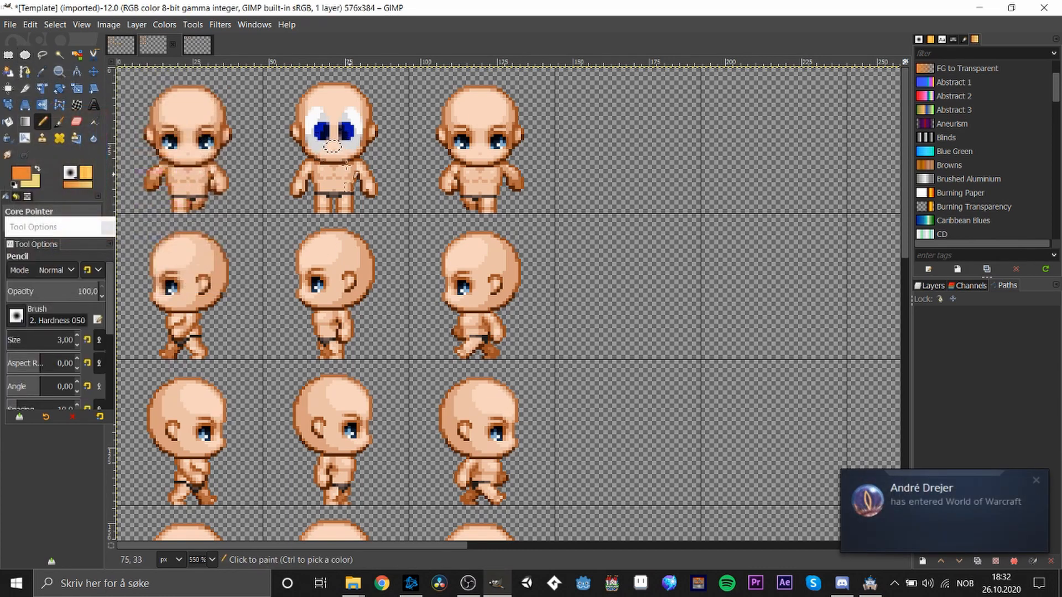
pyautogui.click(332, 147)
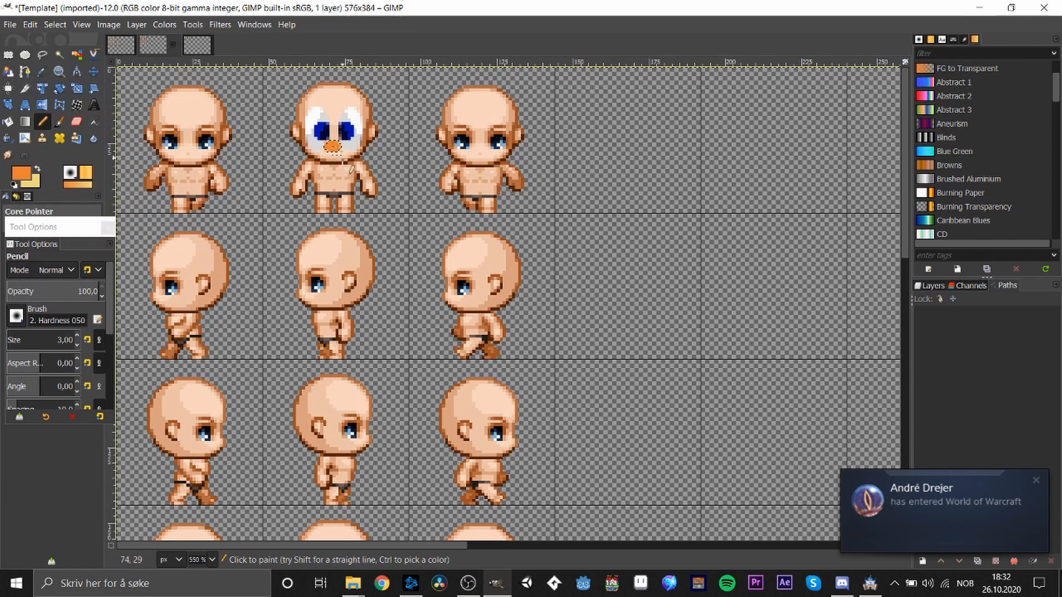
# - Set the foreground colour to a lighter orange (f69e5c) for the nose highlight
pyautogui.click(22, 173)
pyautogui.click(70, 109)
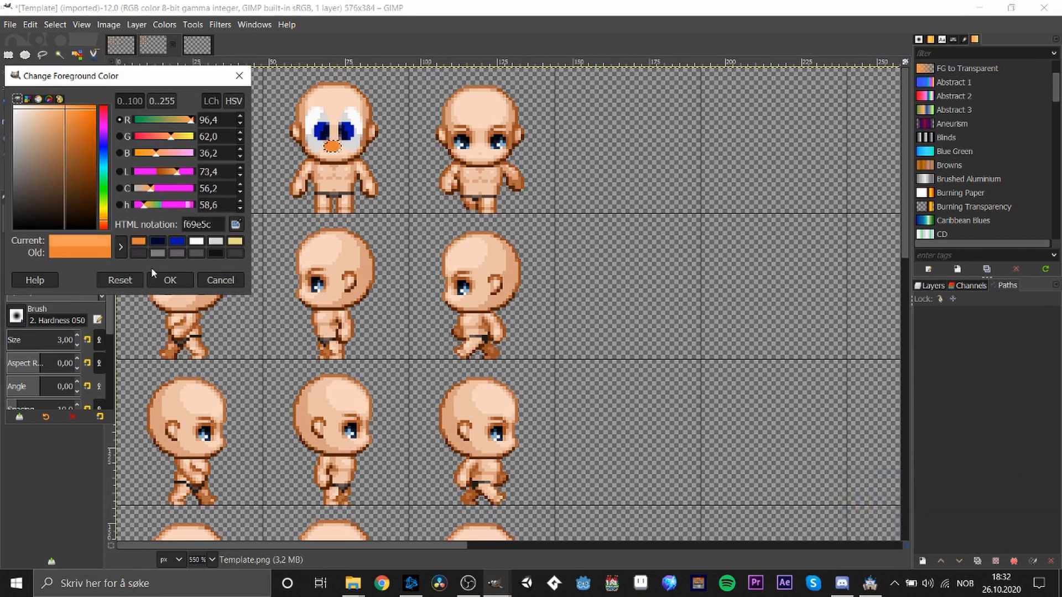
pyautogui.click(170, 279)
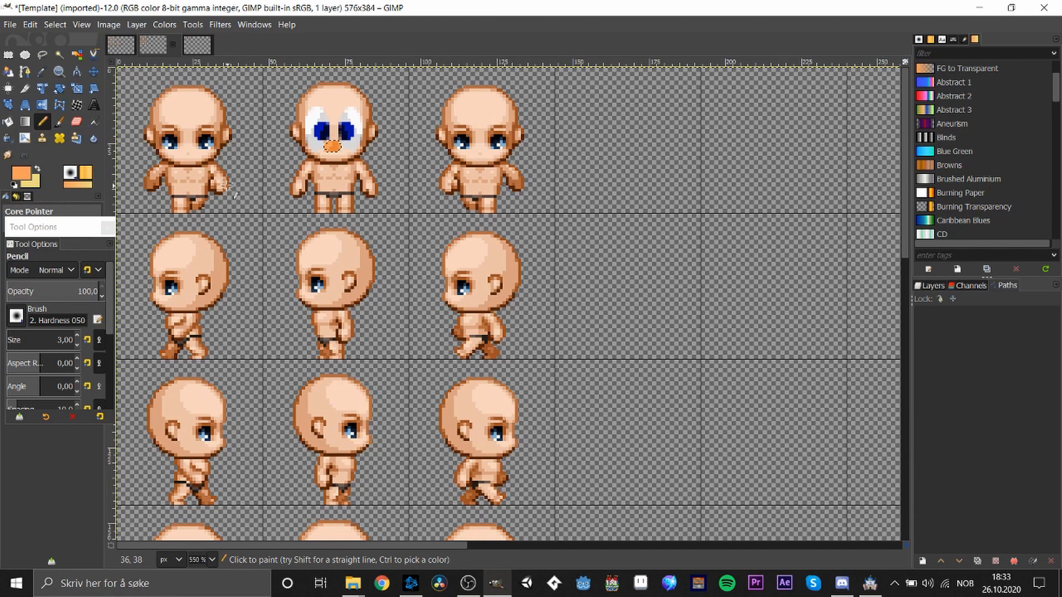
# - Select the repainted head of the middle front-facing figure with a rectangular selection and copy it
pyautogui.click(7, 55)
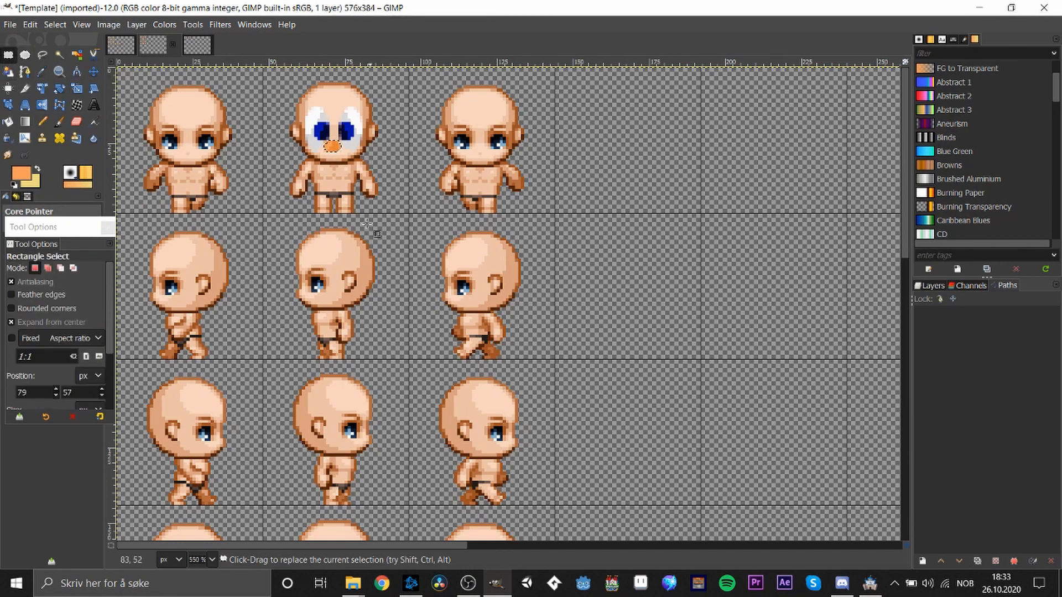
pyautogui.scroll(-1, 378, 205)
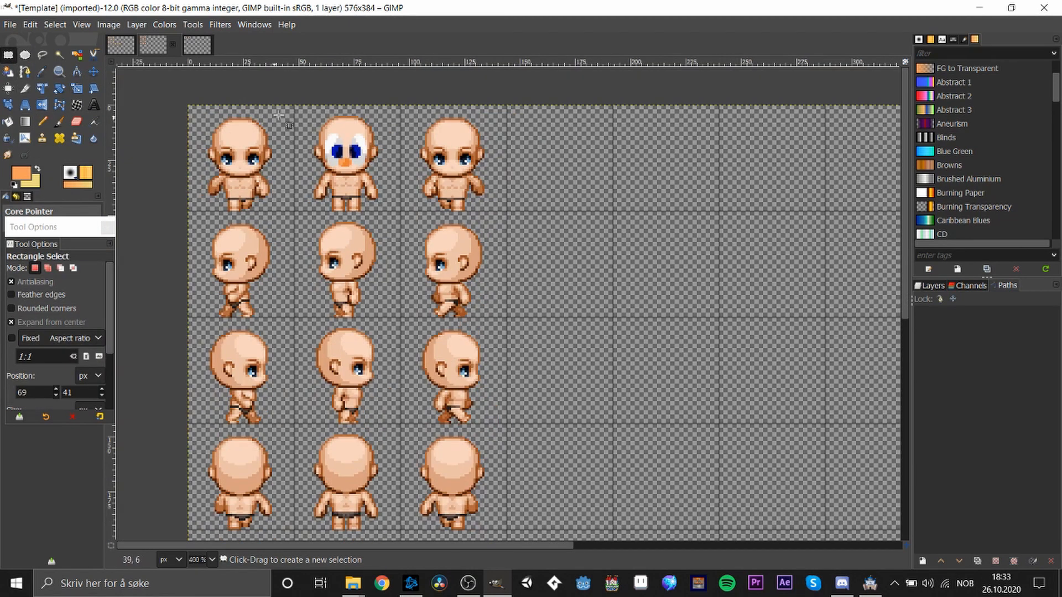
pyautogui.moveTo(307, 105); pyautogui.dragTo(342, 139)
pyautogui.click(423, 221)
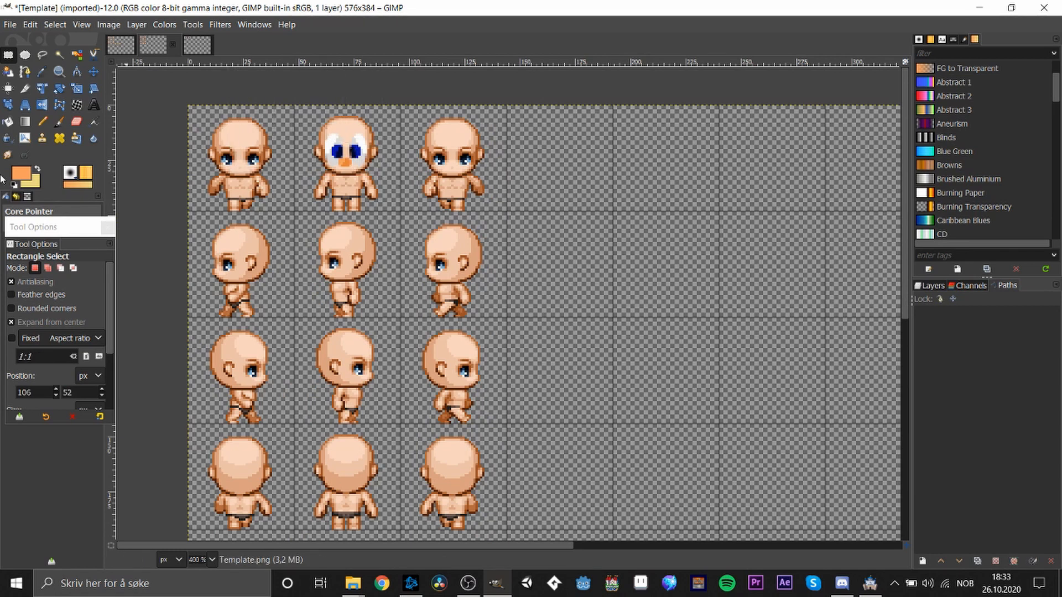
pyautogui.click(11, 322)
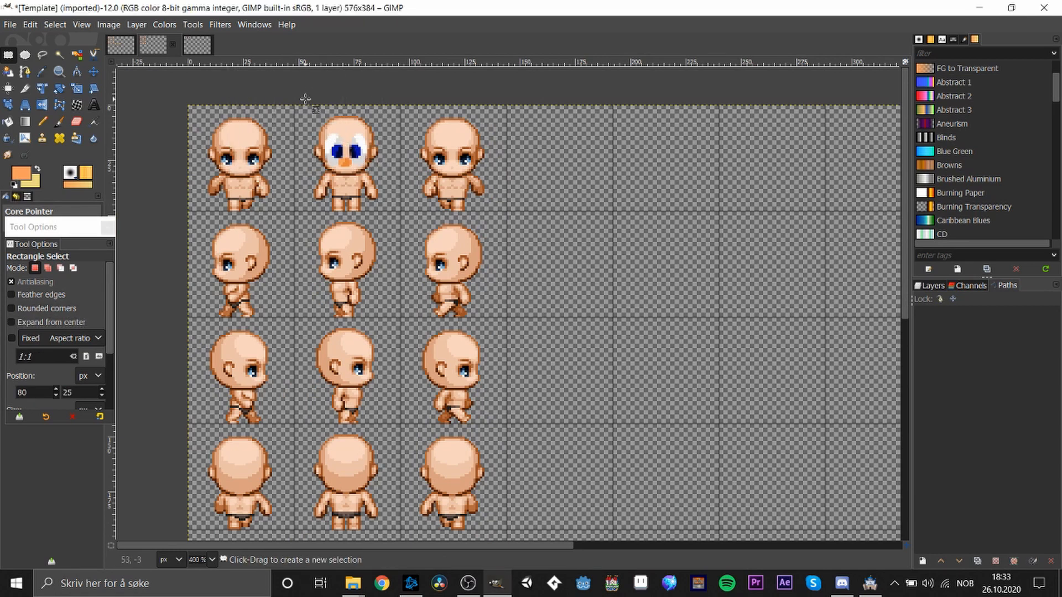
pyautogui.moveTo(306, 99); pyautogui.dragTo(370, 167)
pyautogui.hotkey('ctrl', 'c')
# - Paste the copied head onto the third and first figures of the top row and anchor both copies
pyautogui.click(409, 227)
pyautogui.hotkey('ctrl', 'v')
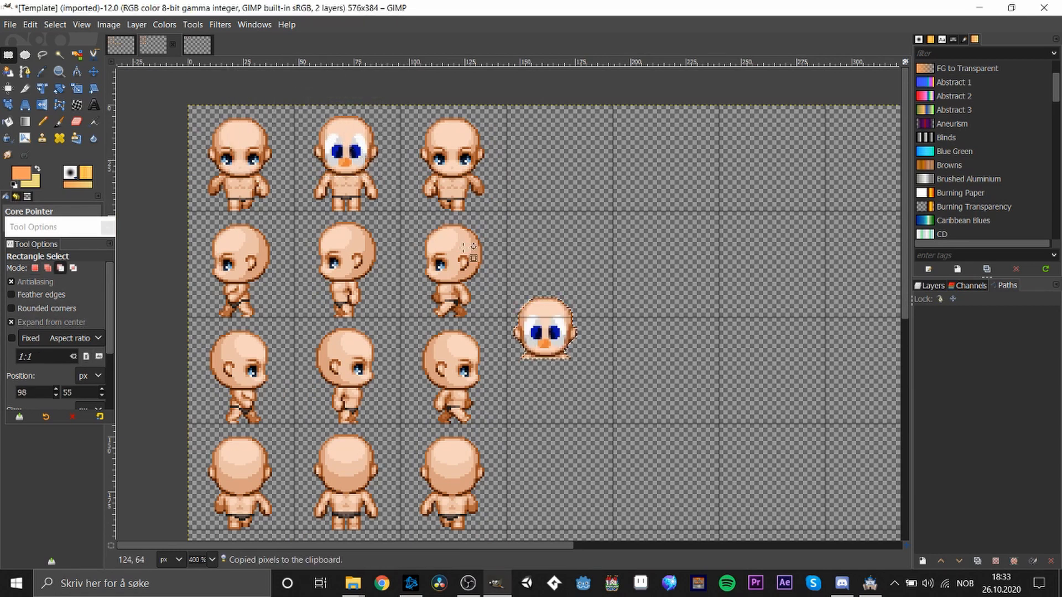
pyautogui.moveTo(556, 335); pyautogui.dragTo(463, 164)
pyautogui.click(508, 235)
pyautogui.hotkey('ctrl', 'v')
pyautogui.moveTo(537, 335); pyautogui.dragTo(233, 157)
pyautogui.click(325, 238)
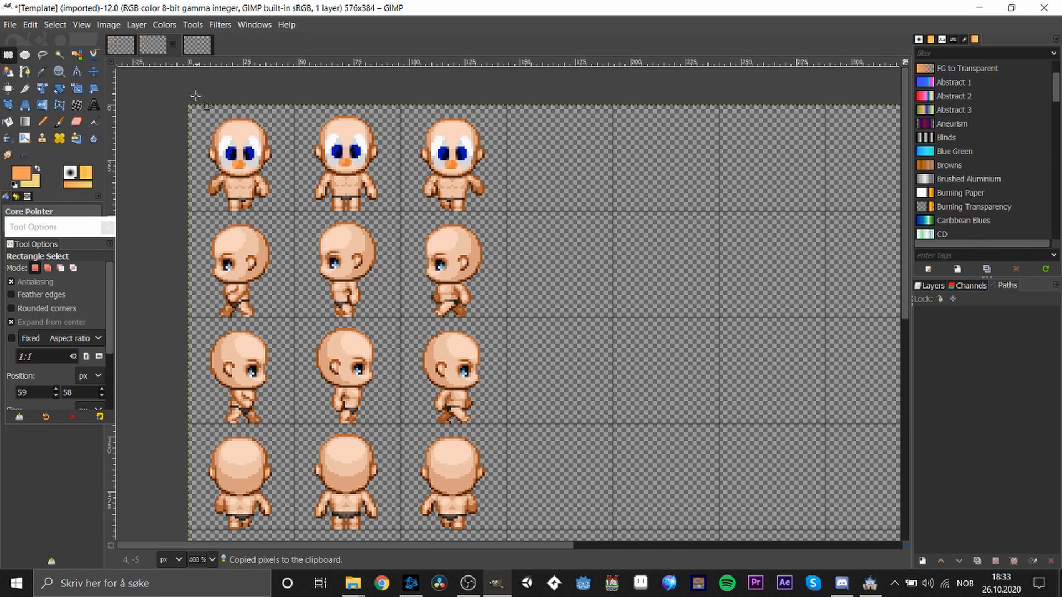
# - Apply the Cartoon filter to the selected top-row figures with mask radius 50 and percent black 0.019, and clear the selection
pyautogui.moveTo(196, 98); pyautogui.dragTo(528, 194)
pyautogui.rightClick(394, 161)
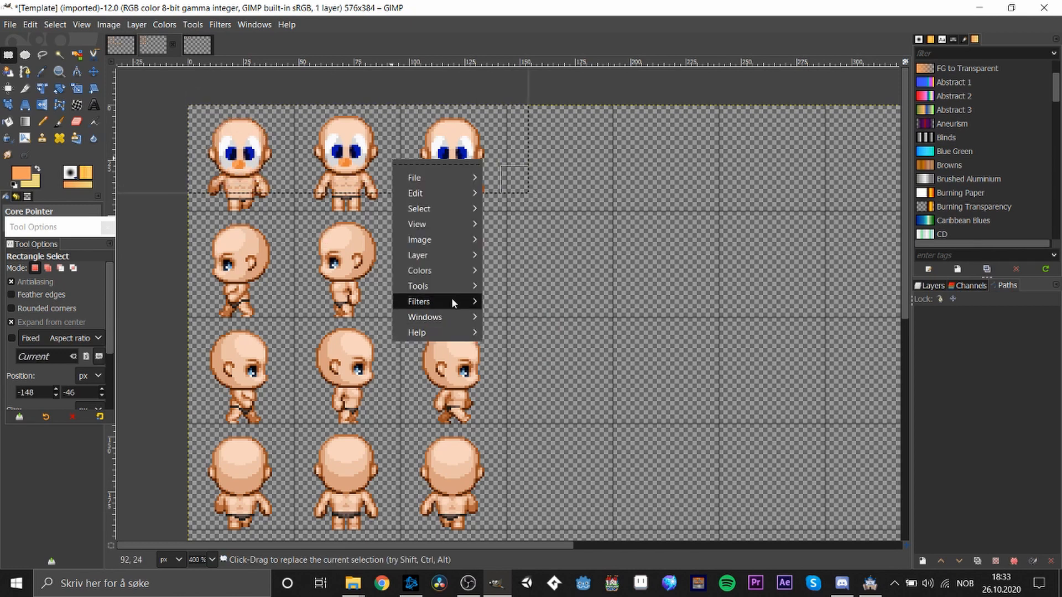
pyautogui.moveTo(451, 298)
pyautogui.moveTo(578, 443)
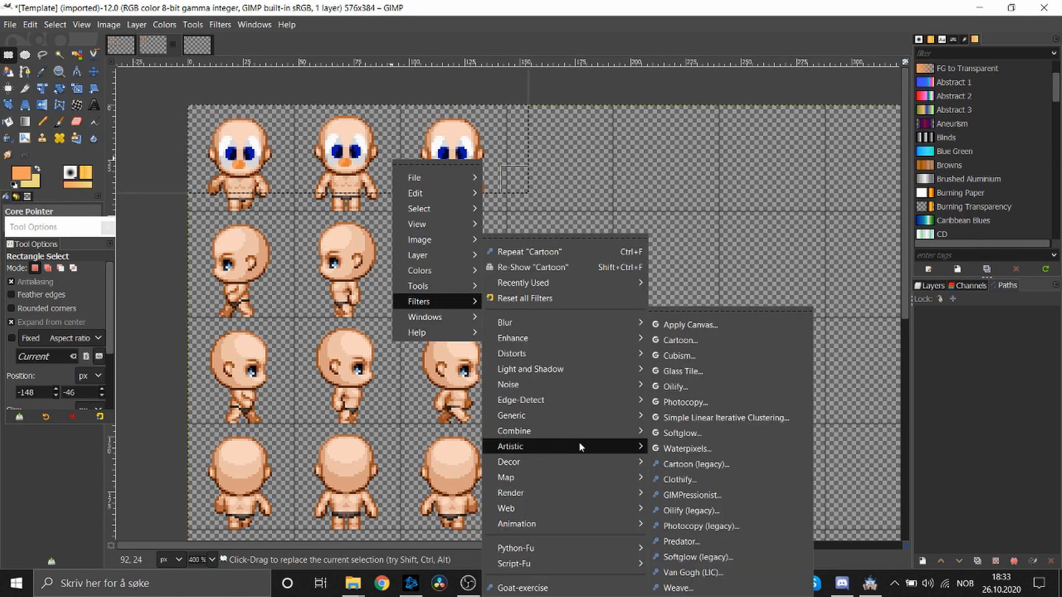
pyautogui.click(710, 340)
pyautogui.moveTo(867, 279); pyautogui.dragTo(1017, 250)
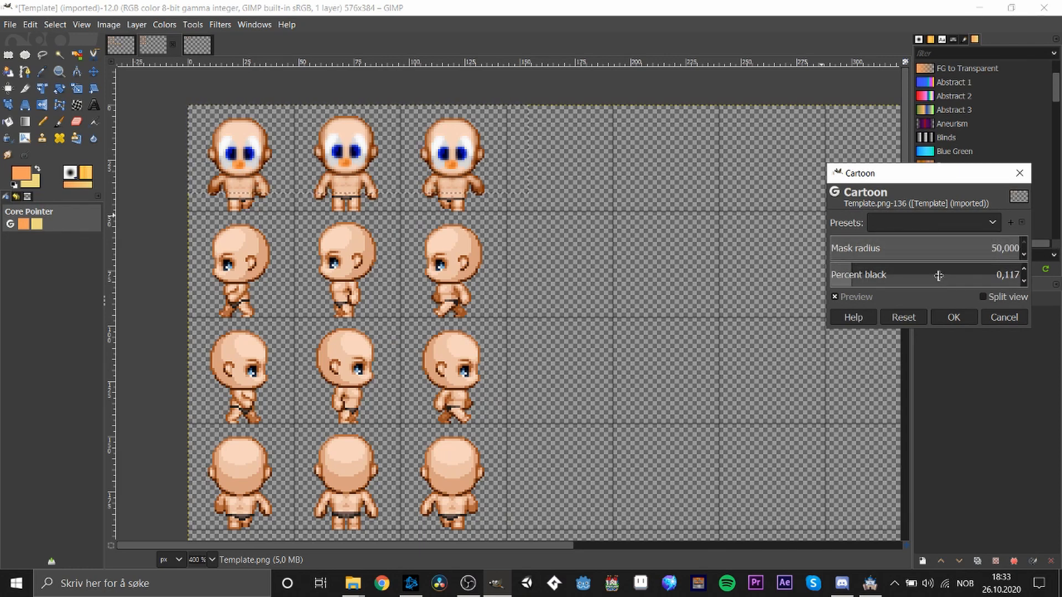
pyautogui.moveTo(830, 276); pyautogui.dragTo(825, 278)
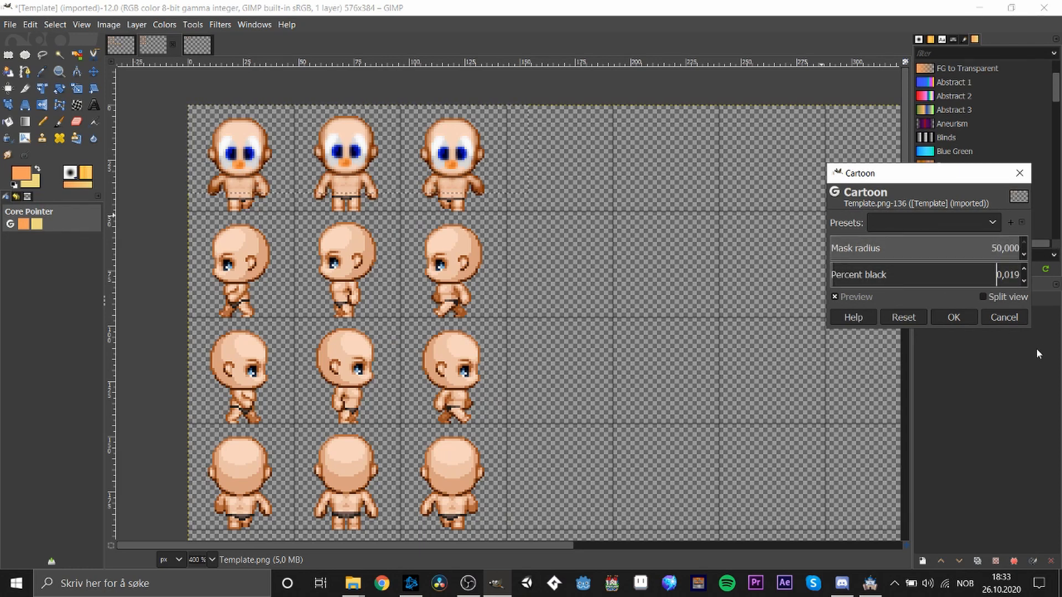
pyautogui.click(946, 318)
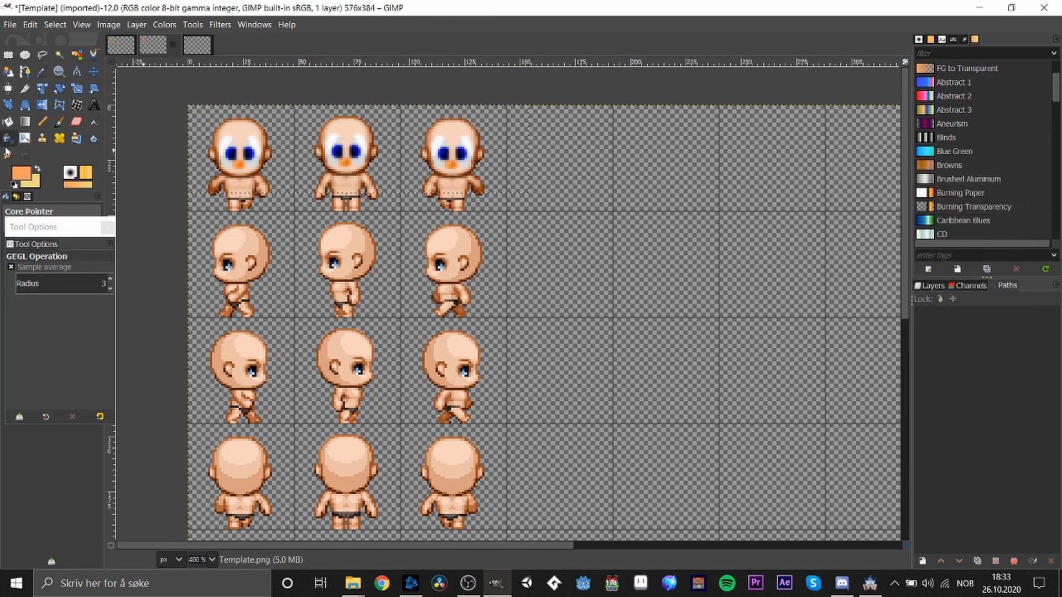
pyautogui.press('r')
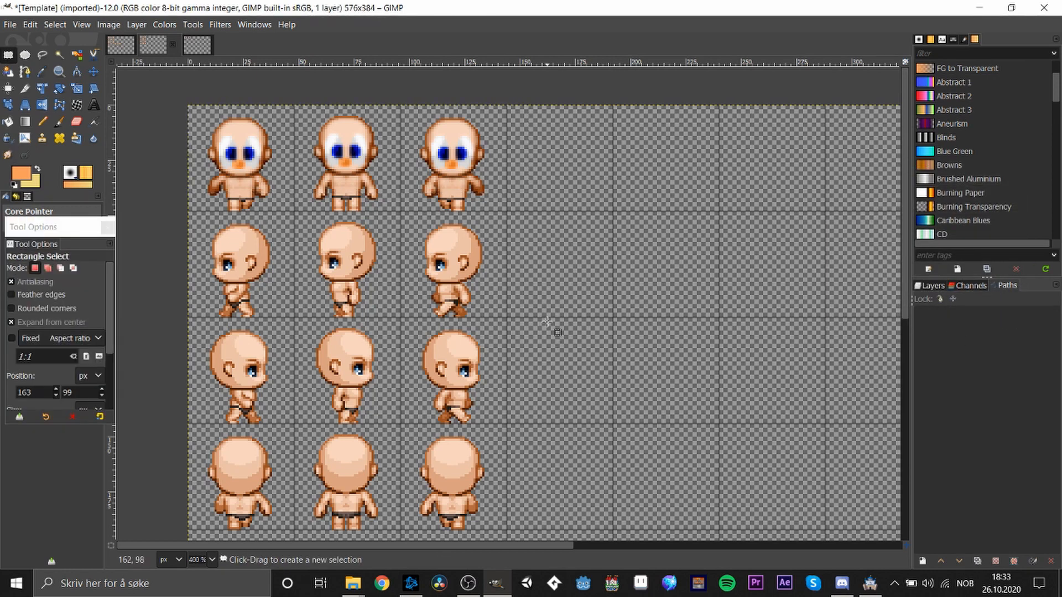
# - Switch to the TemplateMain image and examine the finished template figures and the green-clothed example characters
pyautogui.keyDown('ctrl'); pyautogui.scroll(-2, 548, 323); pyautogui.keyUp('ctrl')
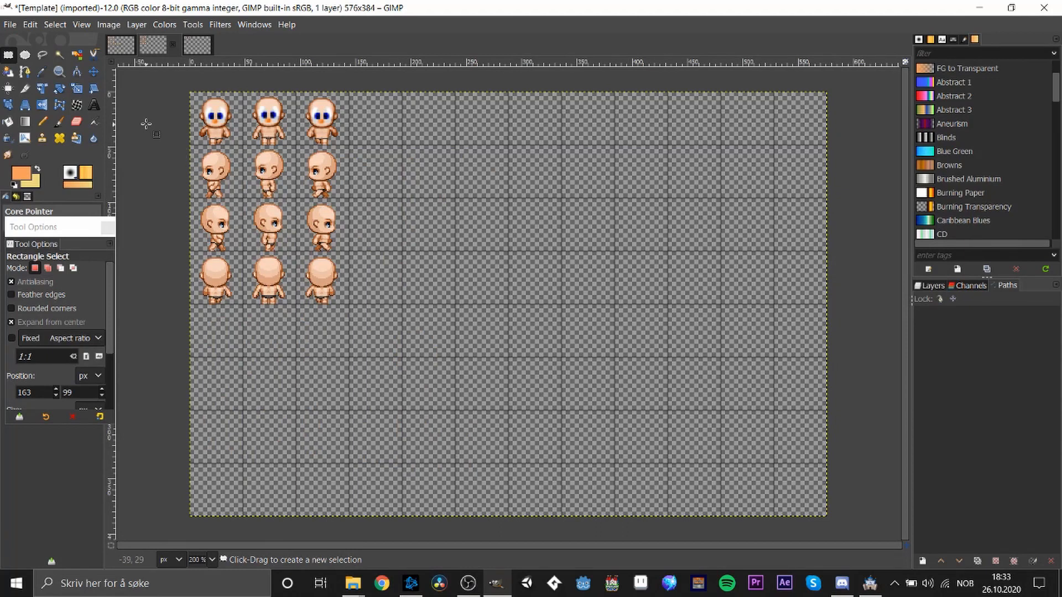
pyautogui.keyDown('ctrl'); pyautogui.scroll(2, 149, 125); pyautogui.keyUp('ctrl')
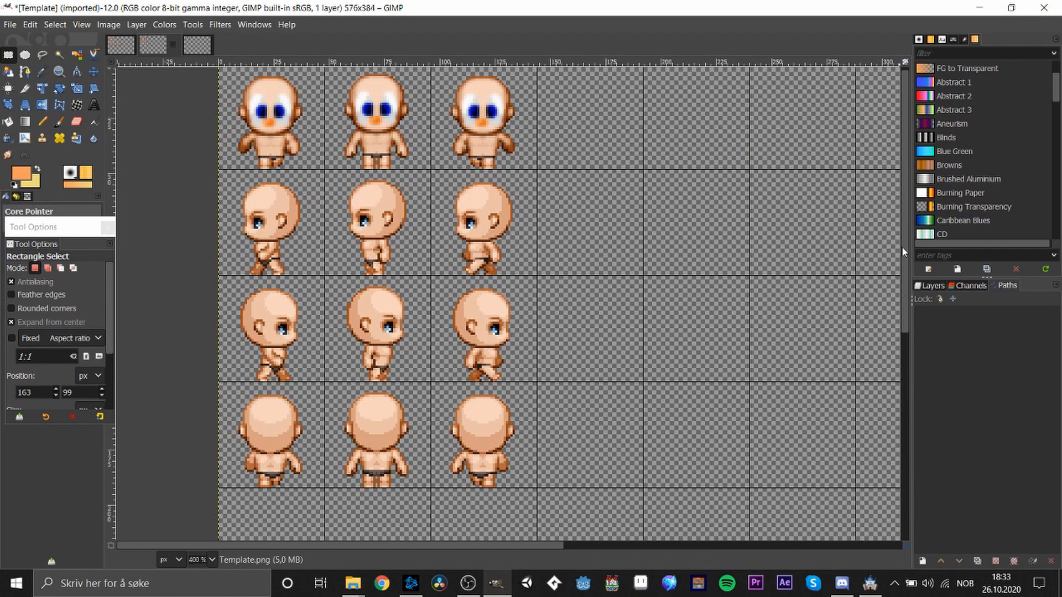
pyautogui.scroll(1, 901, 247)
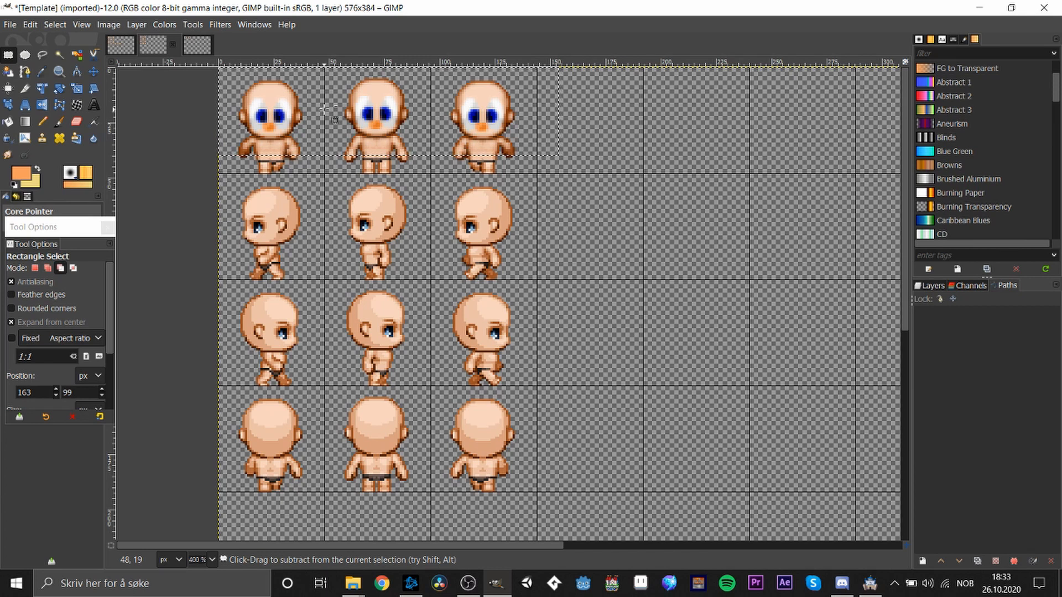
pyautogui.click(193, 47)
pyautogui.click(113, 49)
pyautogui.click(115, 49)
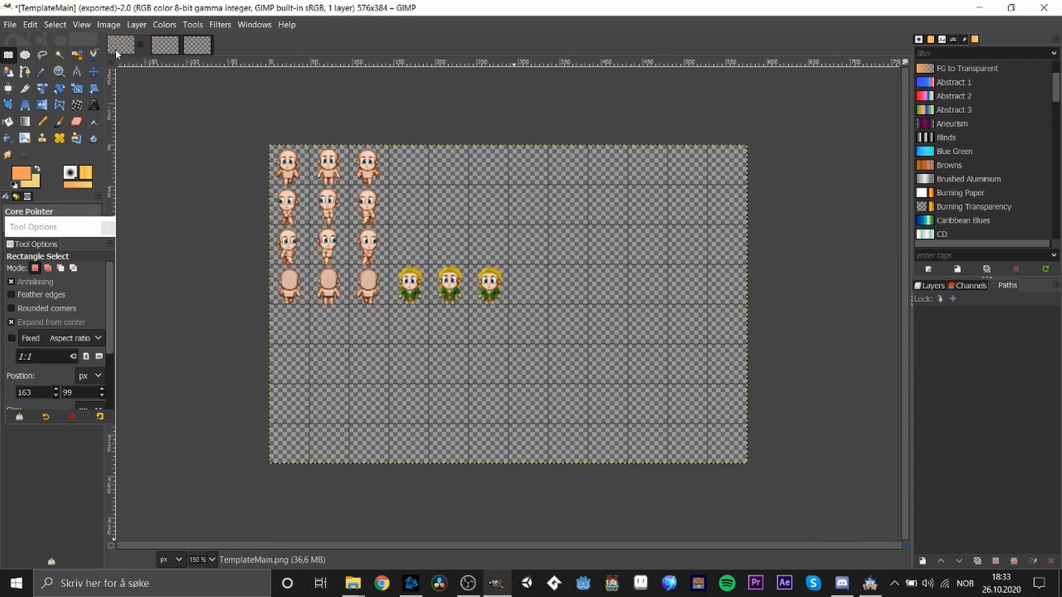
pyautogui.scroll(2, 188, 191)
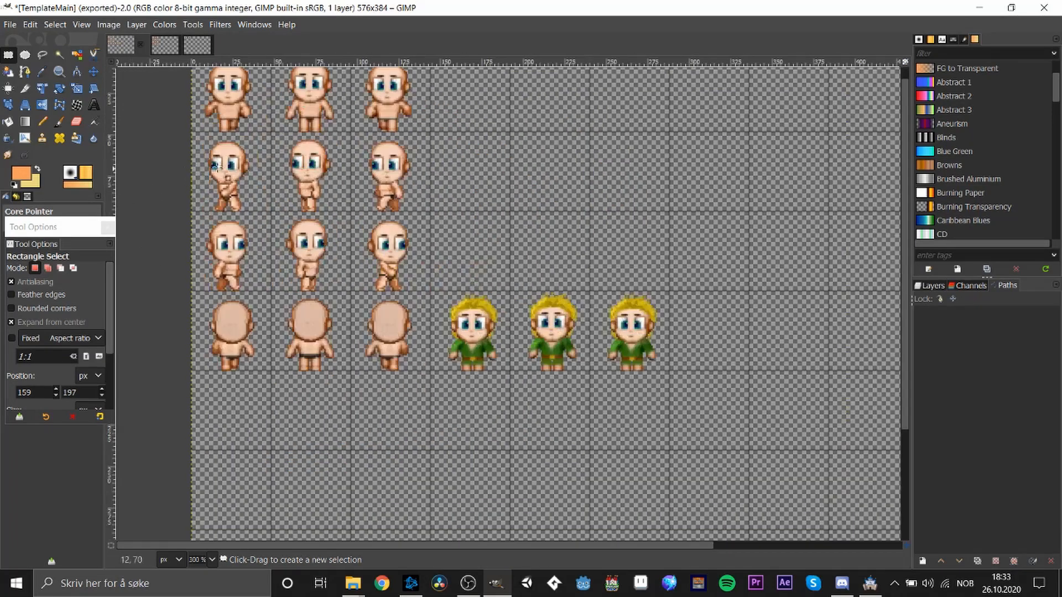
pyautogui.scroll(1, 903, 313)
pyautogui.moveTo(737, 435); pyautogui.dragTo(164, 44)
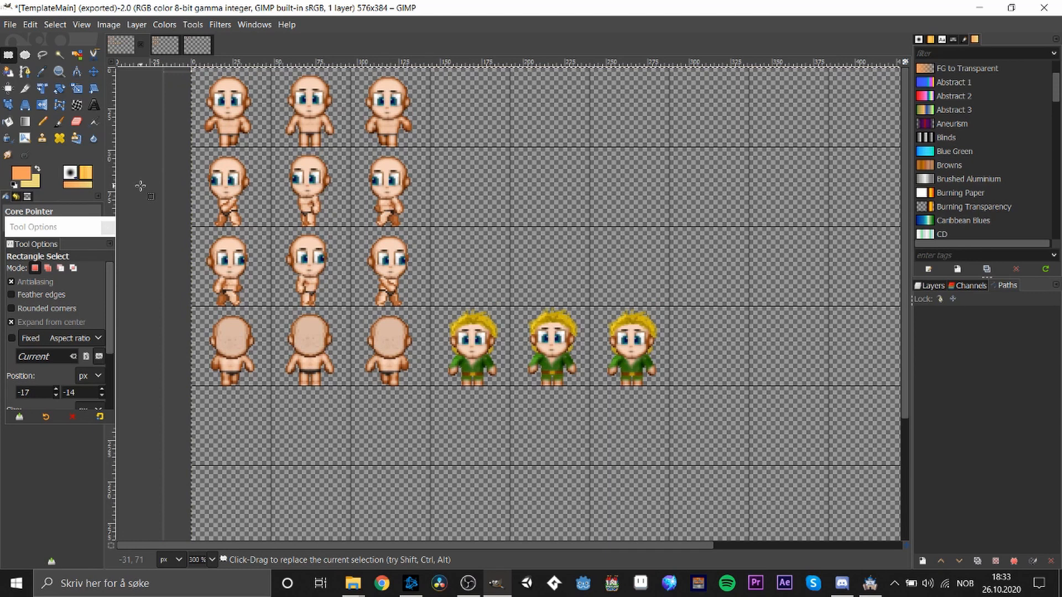
pyautogui.click(141, 186)
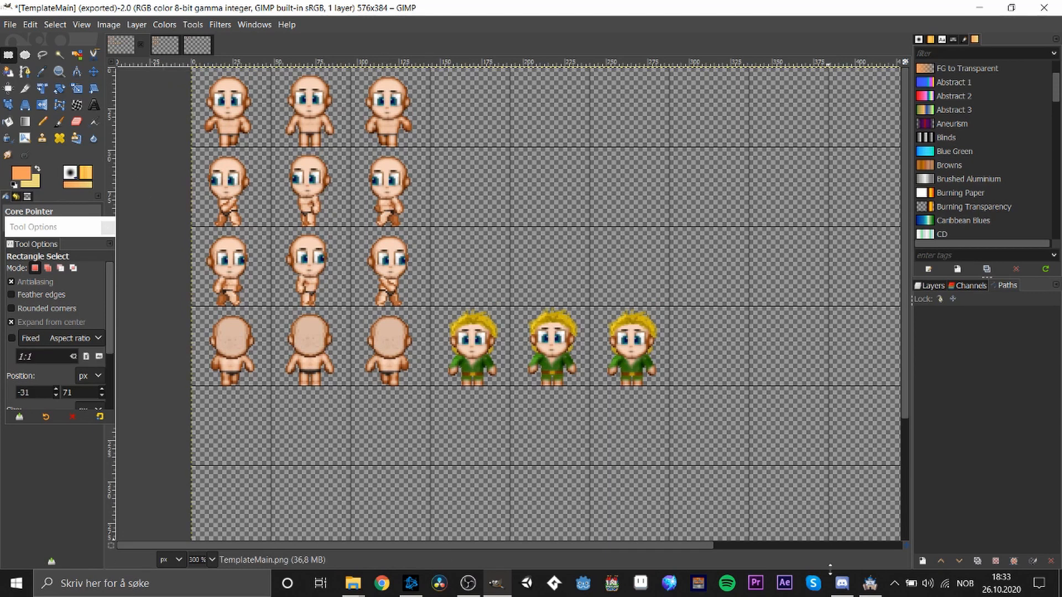
# - Switch to Discord to show the free template character post in the links channel
pyautogui.click(842, 583)
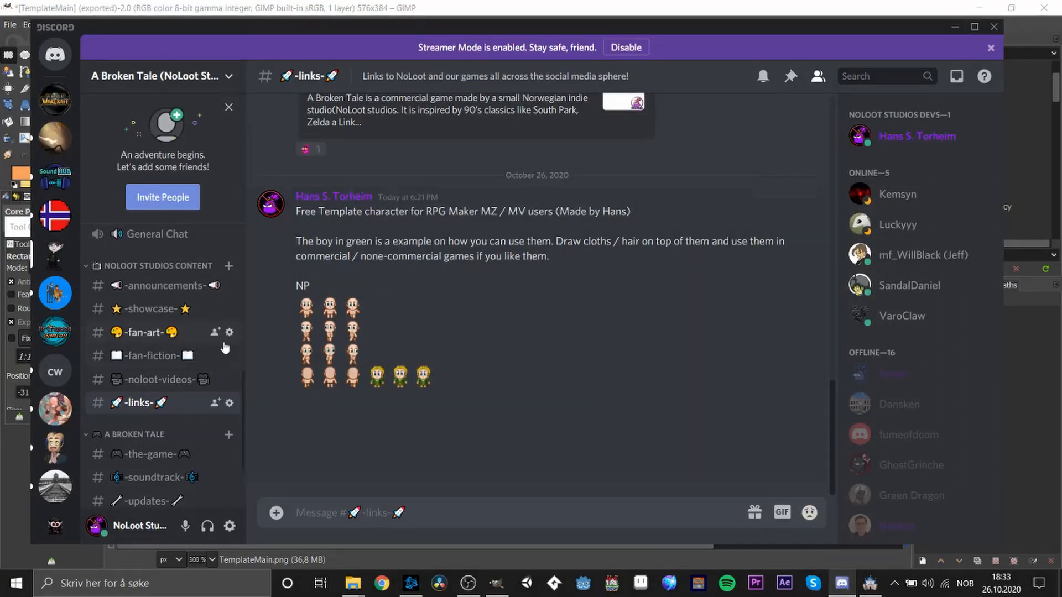
# - Open the shared template character image from the links channel post in the browser
pyautogui.scroll(3, 242, 386)
pyautogui.moveTo(241, 340); pyautogui.dragTo(252, 403)
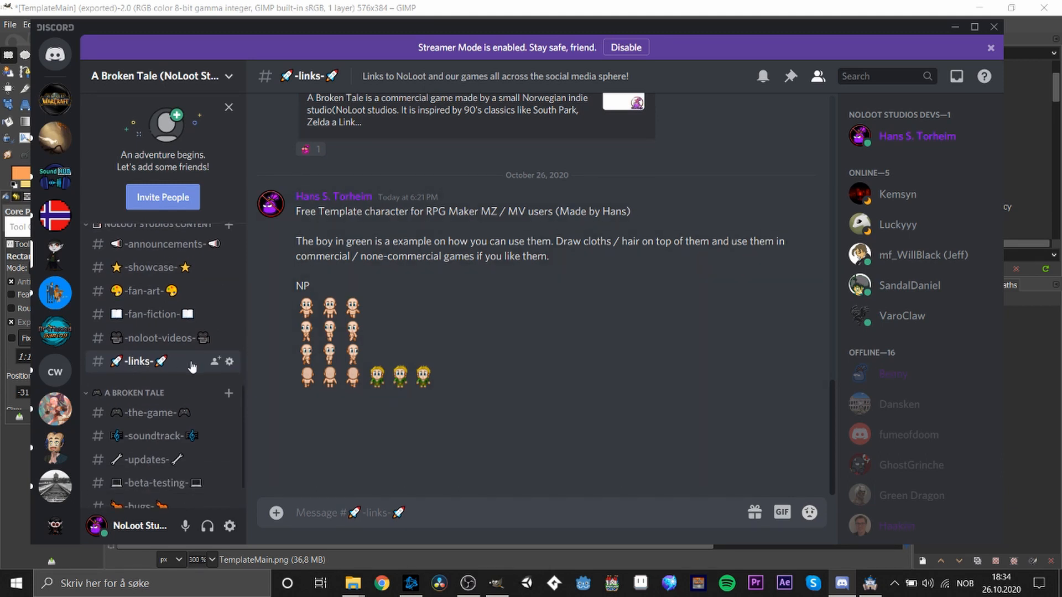
pyautogui.rightClick(377, 369)
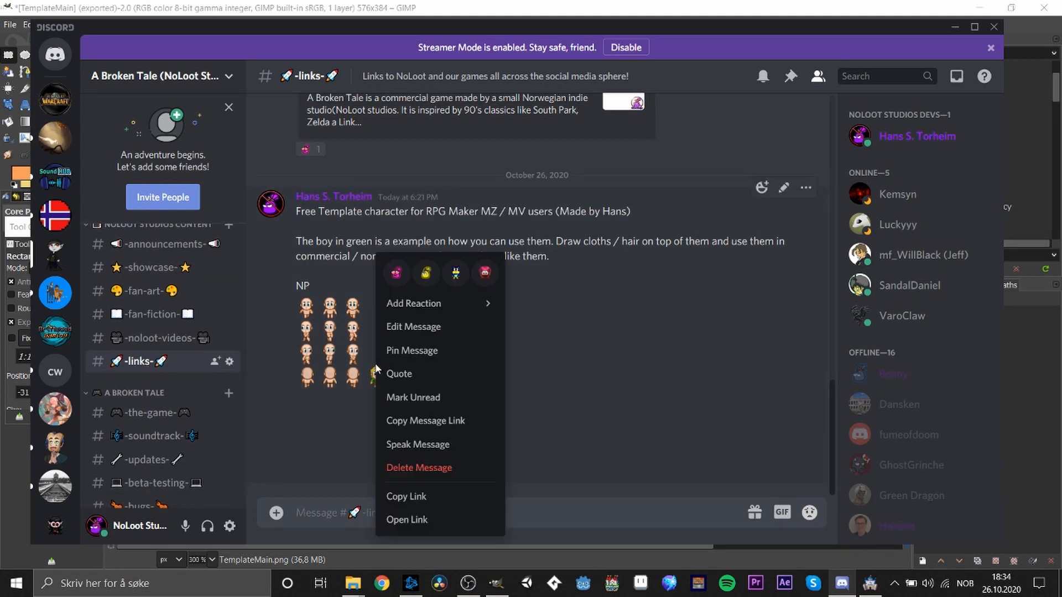
pyautogui.click(443, 518)
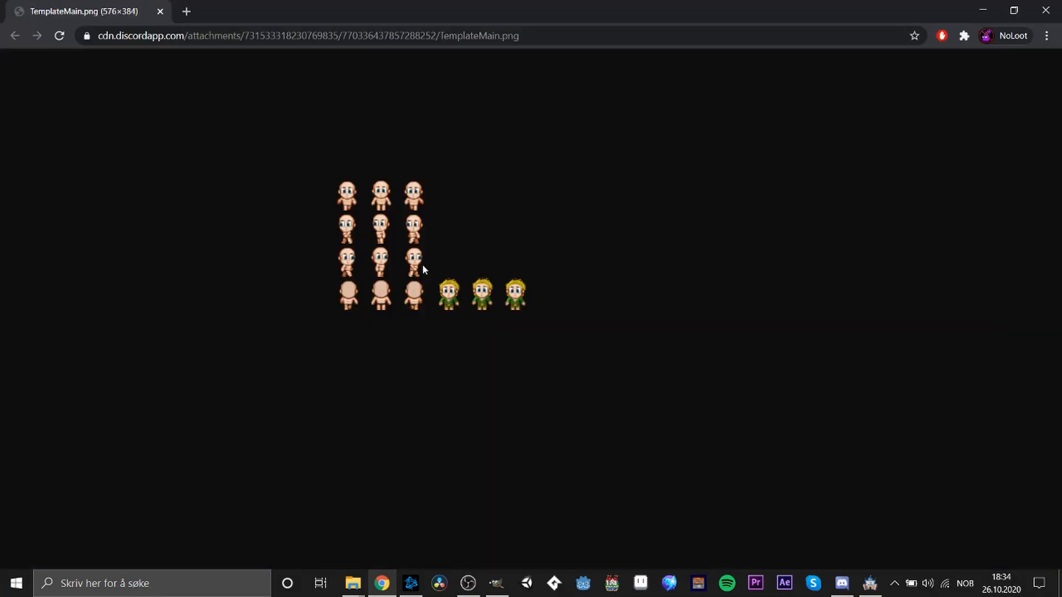
# - Save the template image to the desktop (Skrivebord) as a PNG named NAMEitSOMETHING
pyautogui.rightClick(423, 265)
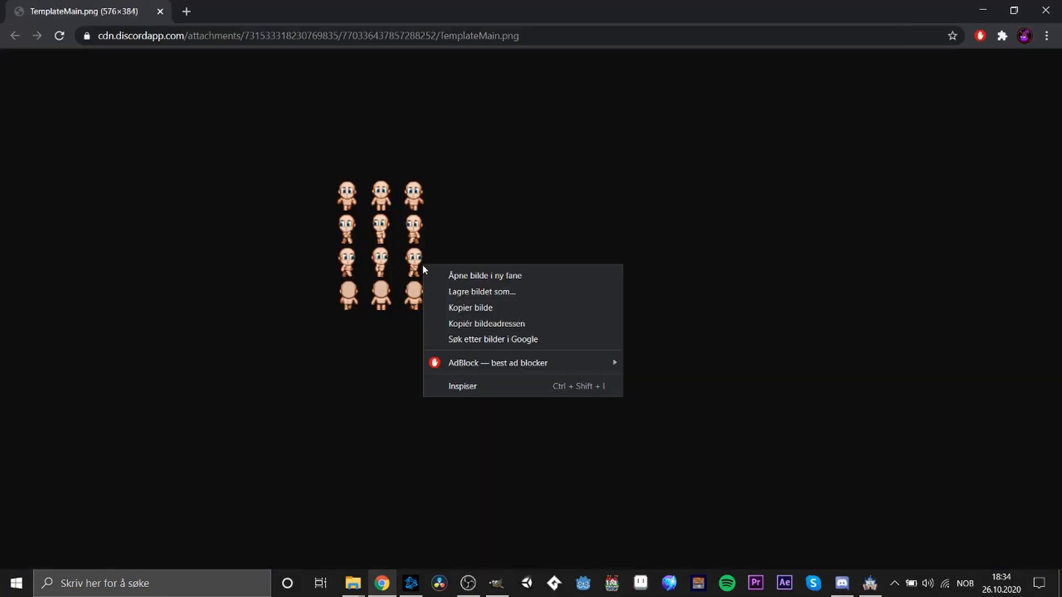
pyautogui.click(474, 291)
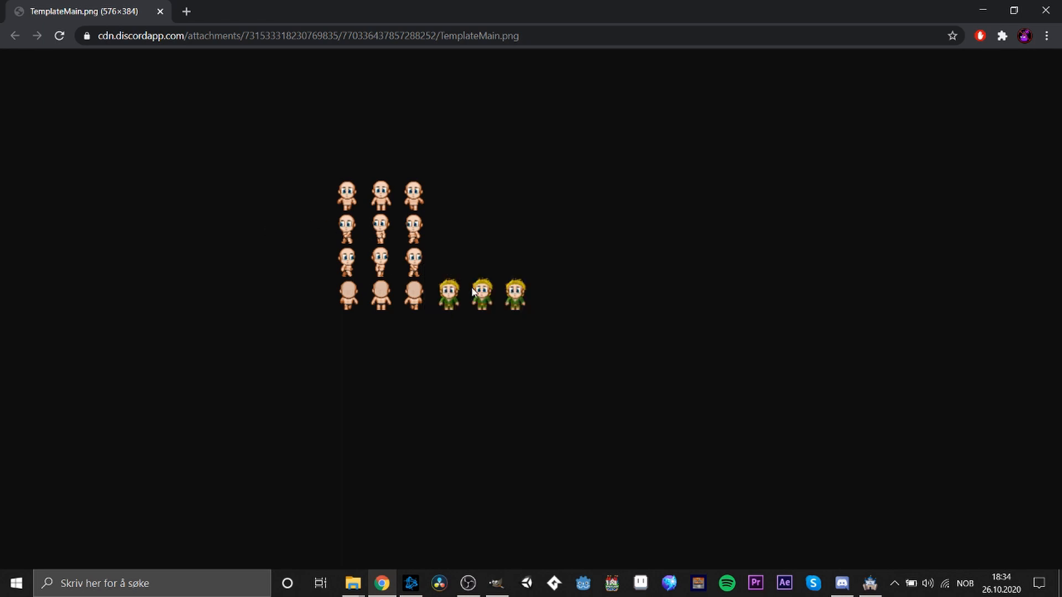
pyautogui.moveTo(106, 165); pyautogui.dragTo(108, 111)
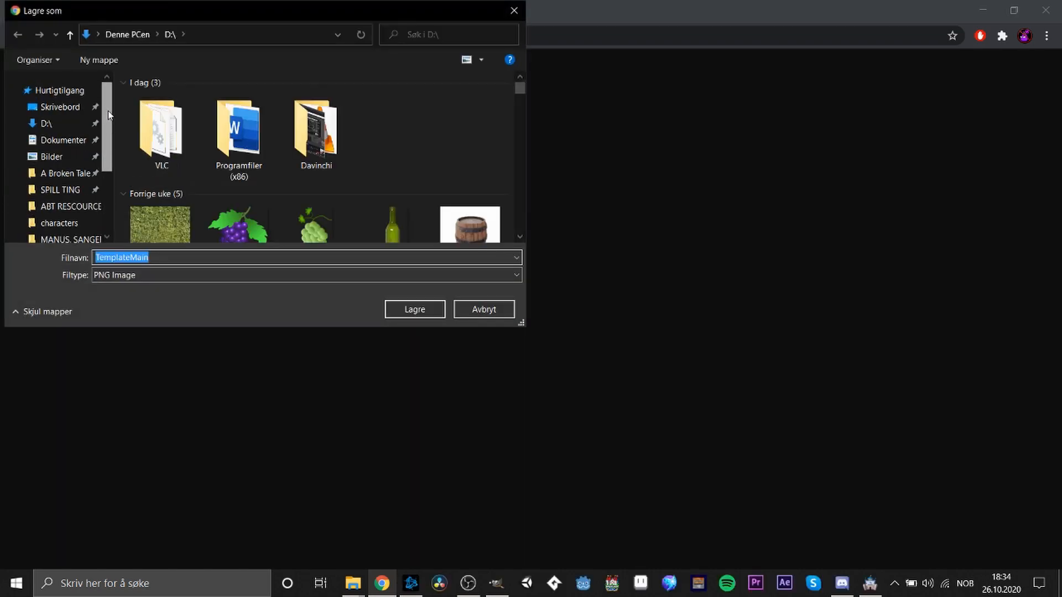
pyautogui.click(78, 118)
pyautogui.click(78, 109)
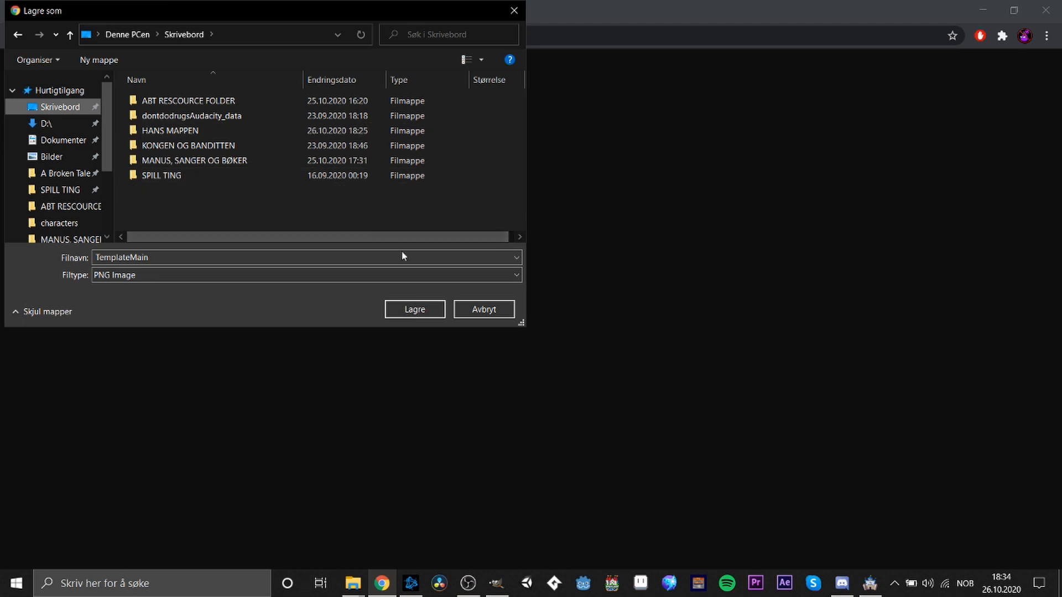
pyautogui.click(168, 258)
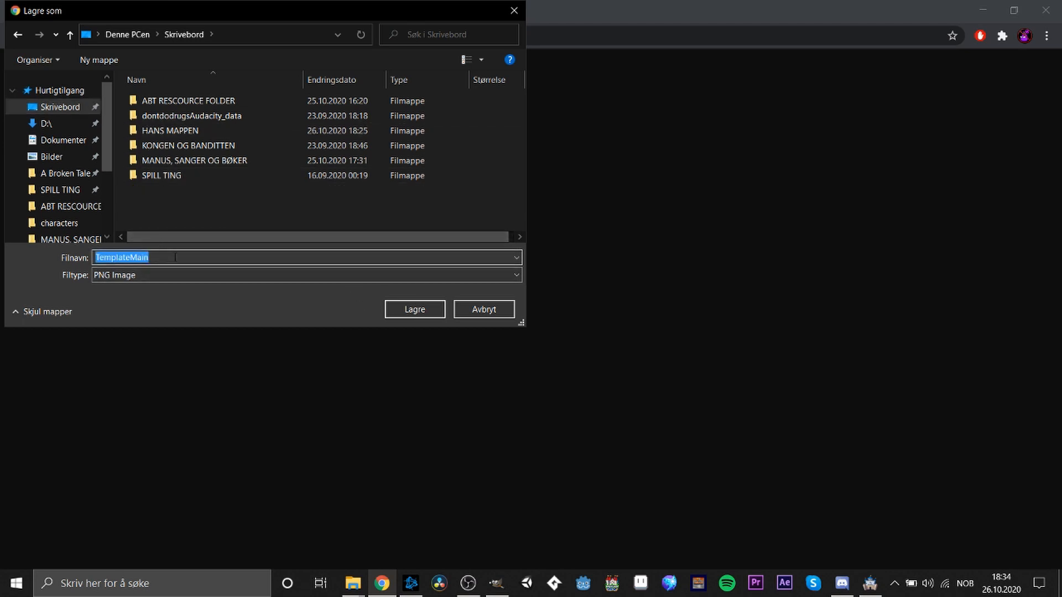
pyautogui.write('NAMEitSOMETHING')
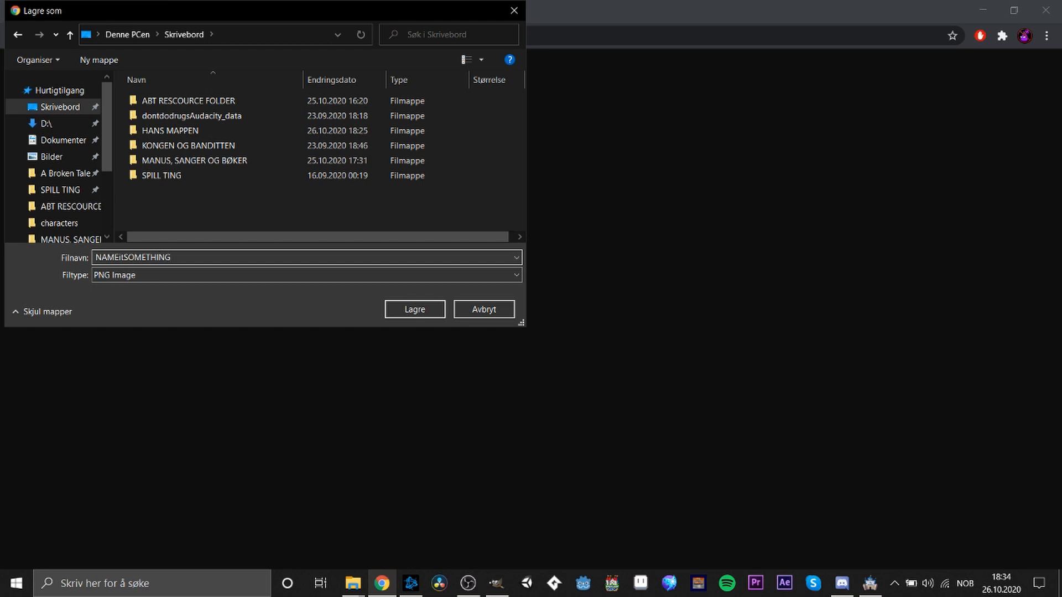
pyautogui.press('Return')
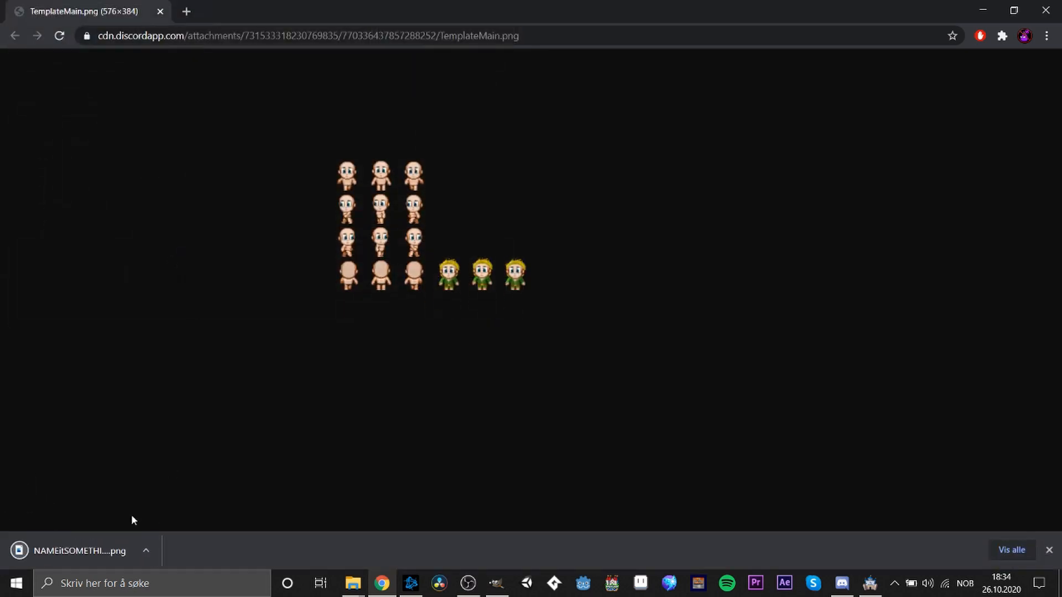
# - Show the downloaded NAMEitSOMETHING file in its folder and copy it
pyautogui.rightClick(100, 551)
pyautogui.click(133, 513)
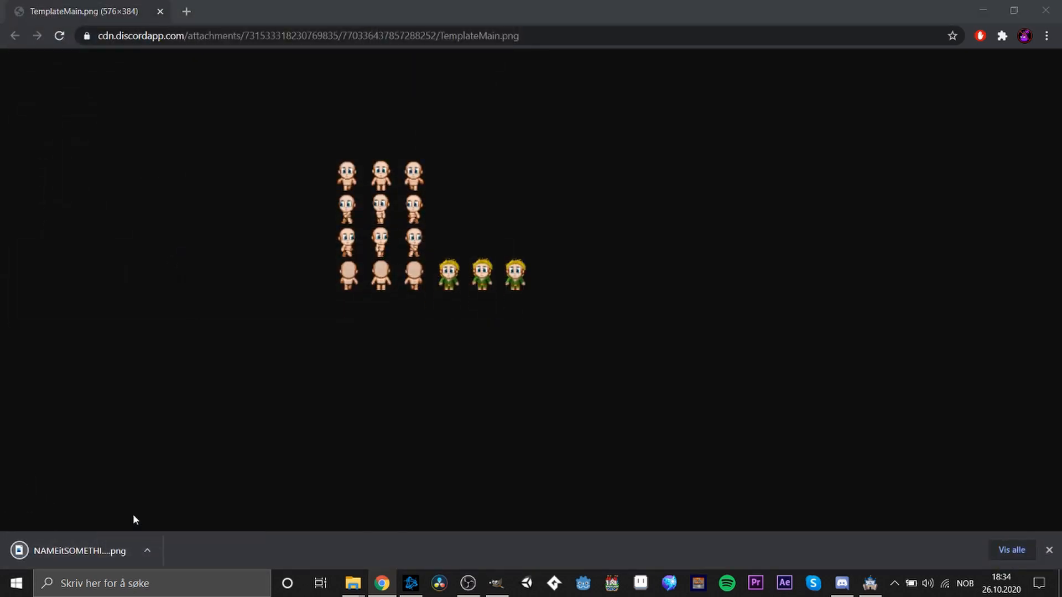
pyautogui.rightClick(385, 255)
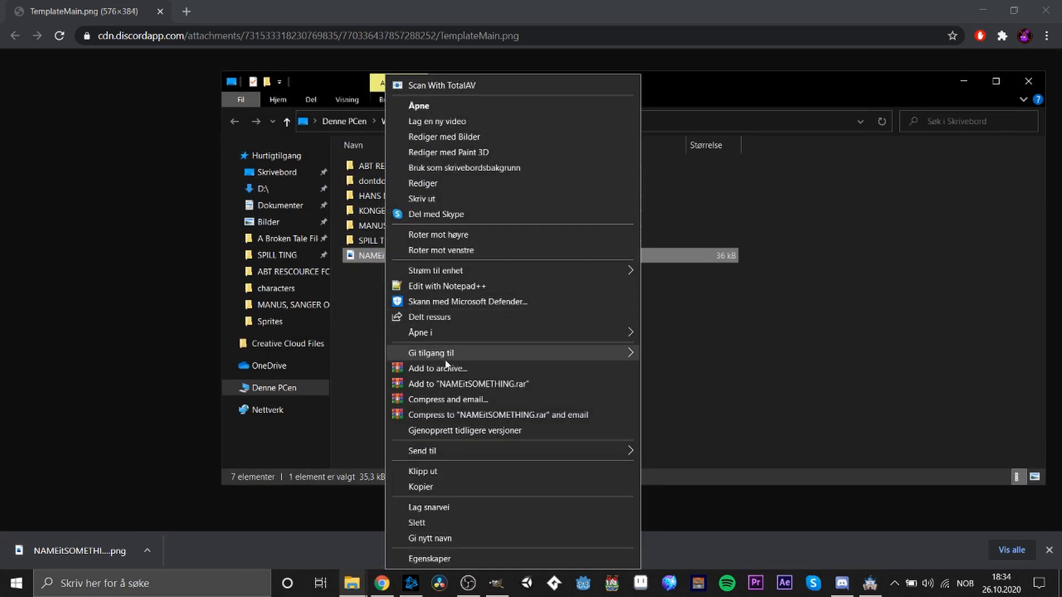
pyautogui.click(458, 485)
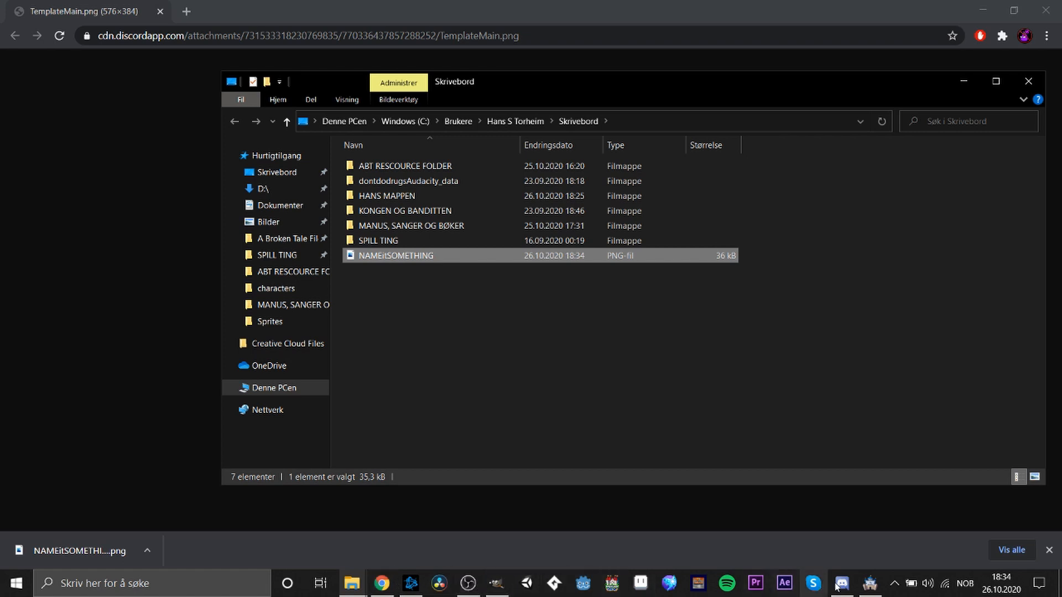
# - Switch to RPG Maker MZ, open the game project's folder and go to its img/characters subfolder
pyautogui.click(871, 586)
pyautogui.click(249, 24)
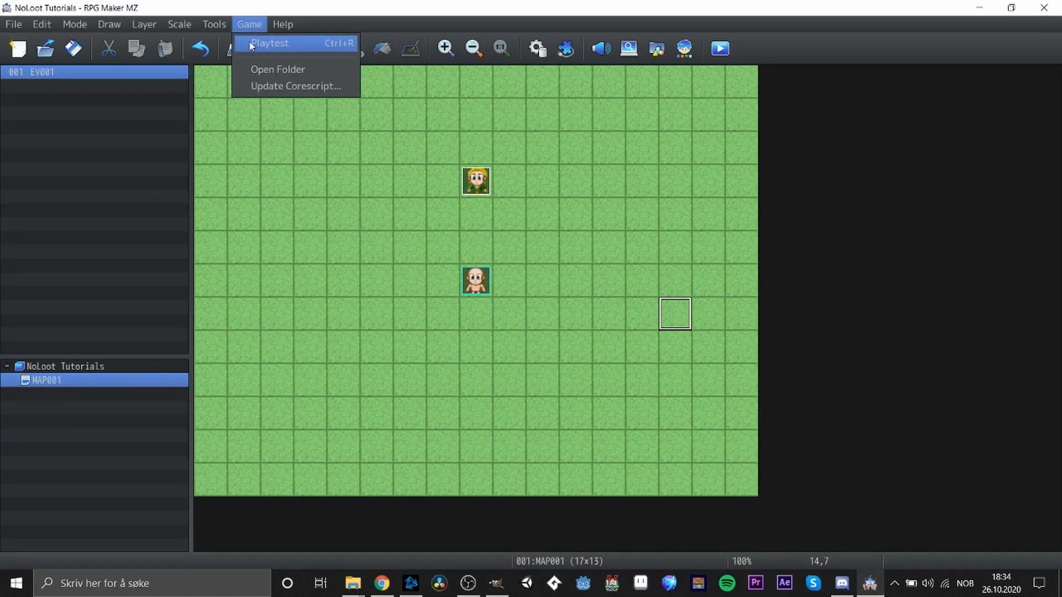
pyautogui.click(260, 69)
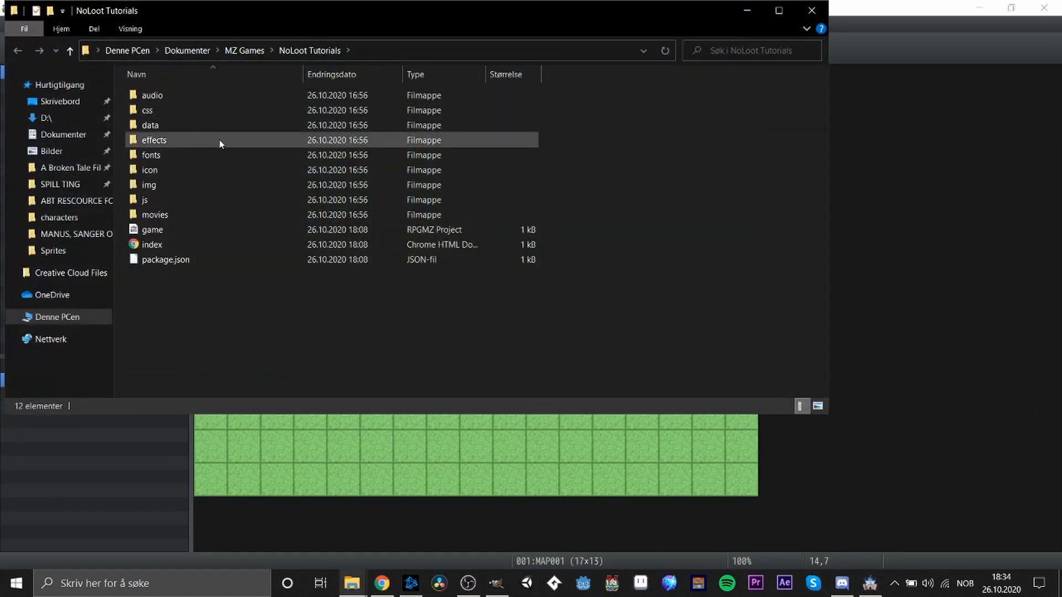
pyautogui.doubleClick(209, 183)
pyautogui.doubleClick(194, 126)
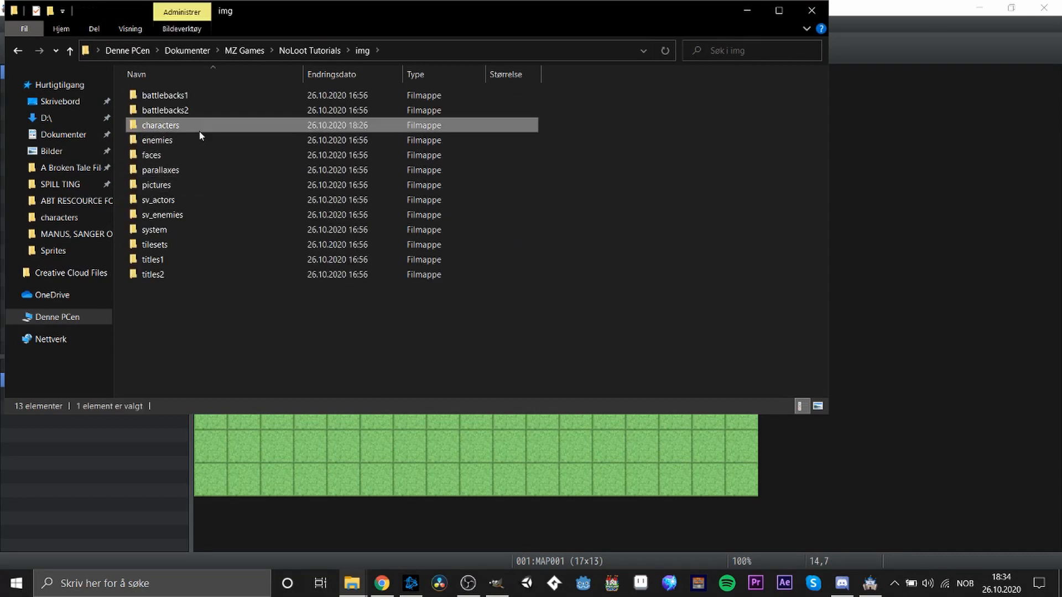
# - Paste the copied NAMEitSOMETHING image into the characters folder and minimize the folder window
pyautogui.rightClick(118, 155)
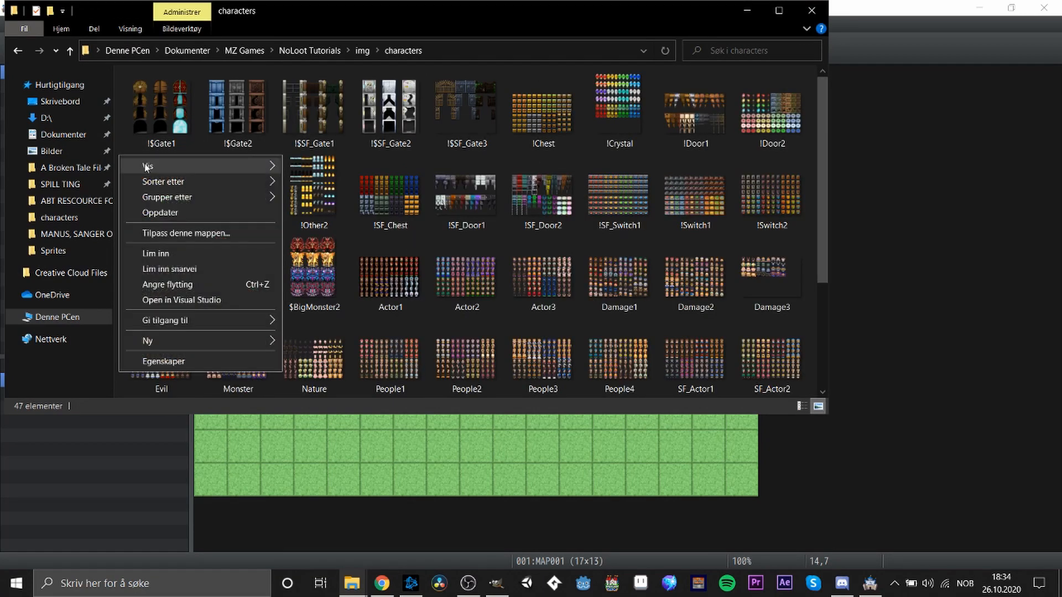
pyautogui.click(182, 253)
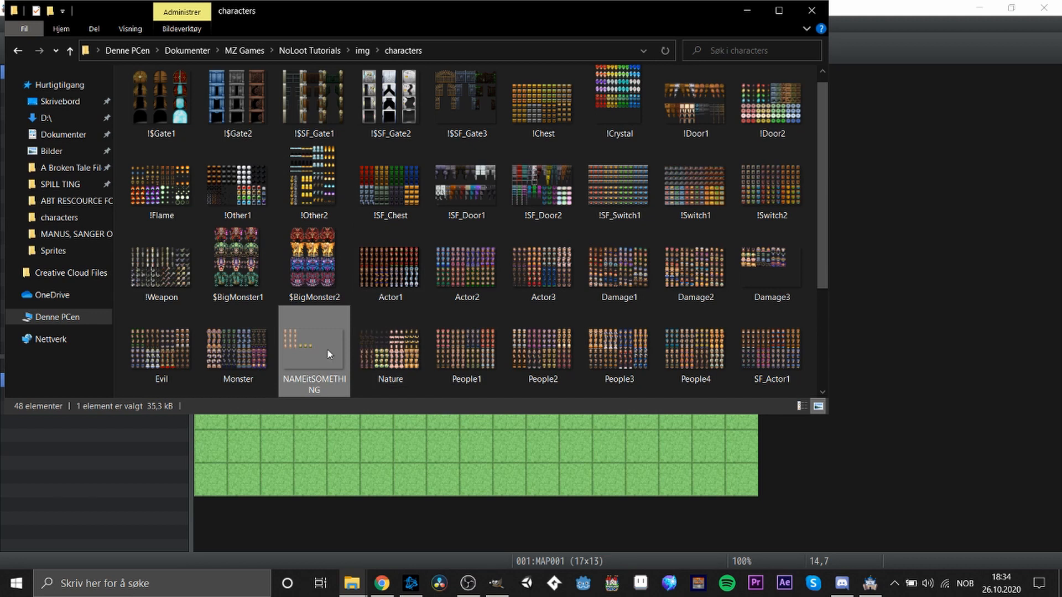
pyautogui.press('Left')
pyautogui.click(319, 343)
pyautogui.click(747, 11)
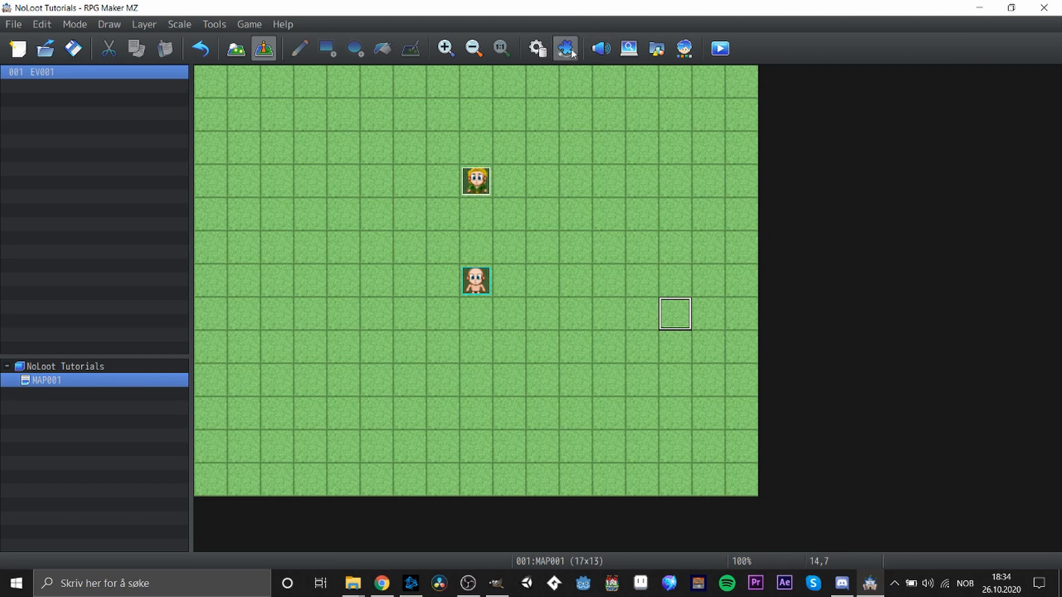
# - Preview the NAMEitSOMETHING sheet among the actor's character images in the Database, and leave without changing the actor
pyautogui.click(537, 49)
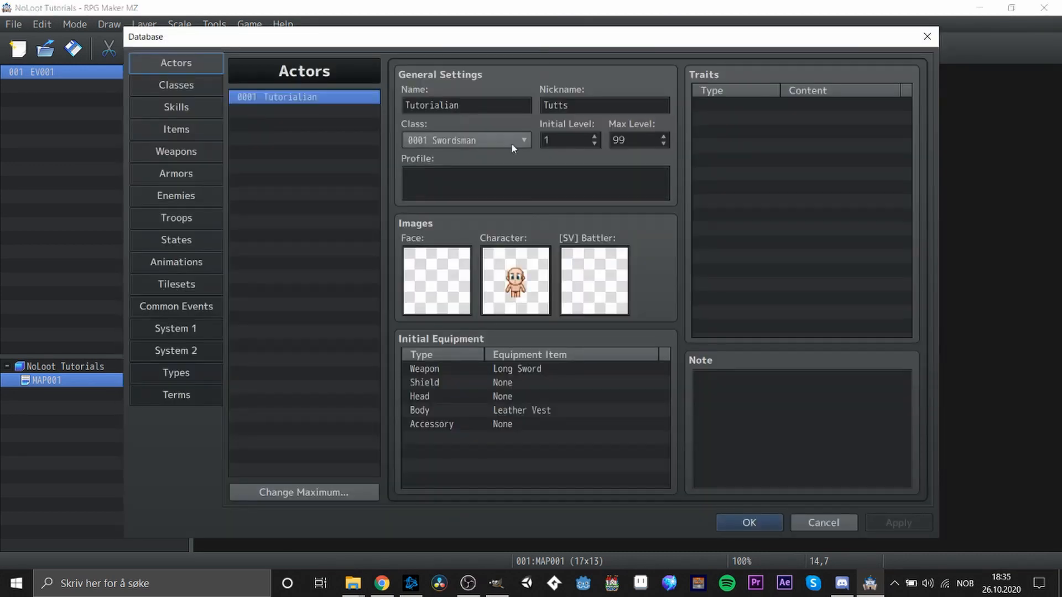
pyautogui.doubleClick(506, 279)
pyautogui.click(363, 253)
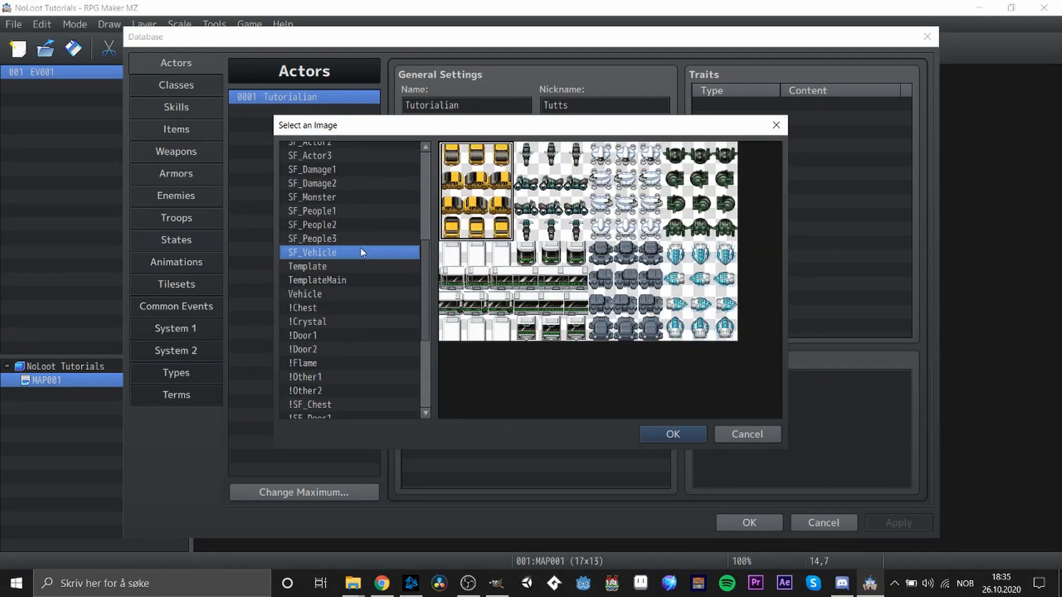
pyautogui.press('Home')
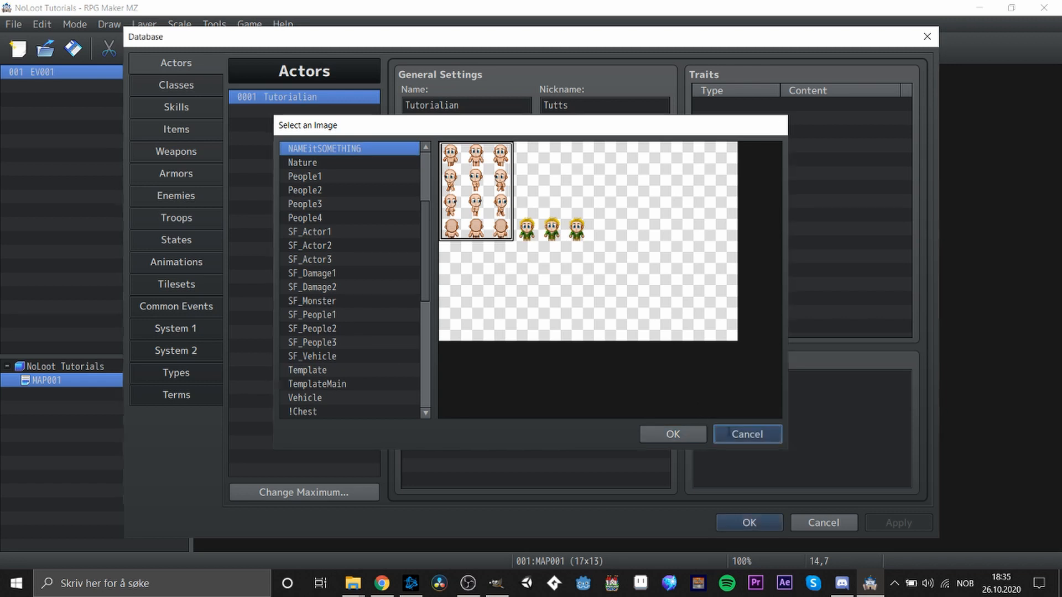
pyautogui.click(747, 434)
pyautogui.click(816, 522)
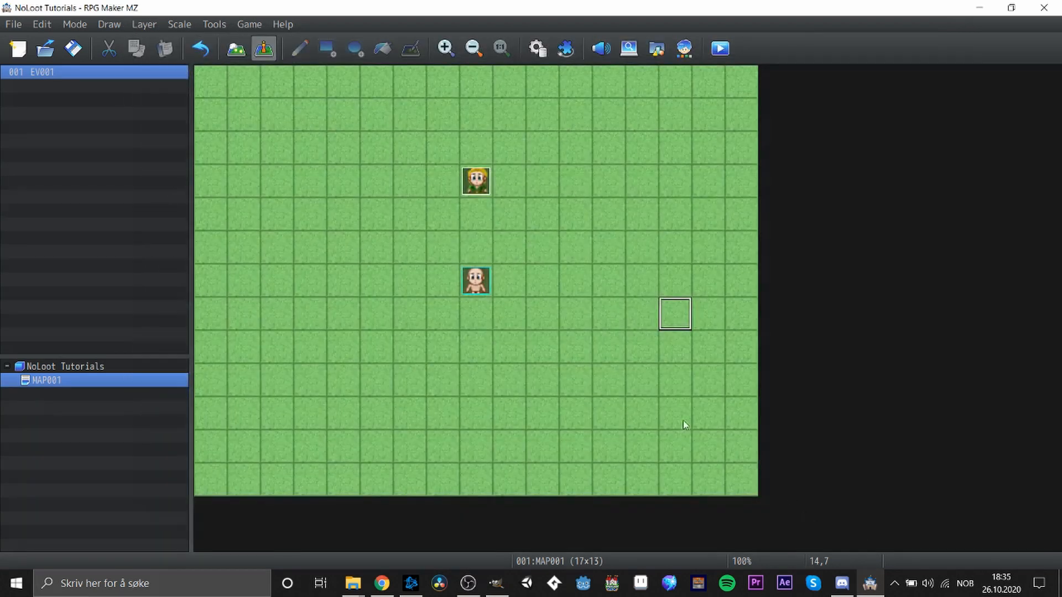
# - Switch to GIMP and turn off Expand from center for Rectangle Select, trying selections around the figures and clearing them
pyautogui.click(478, 186)
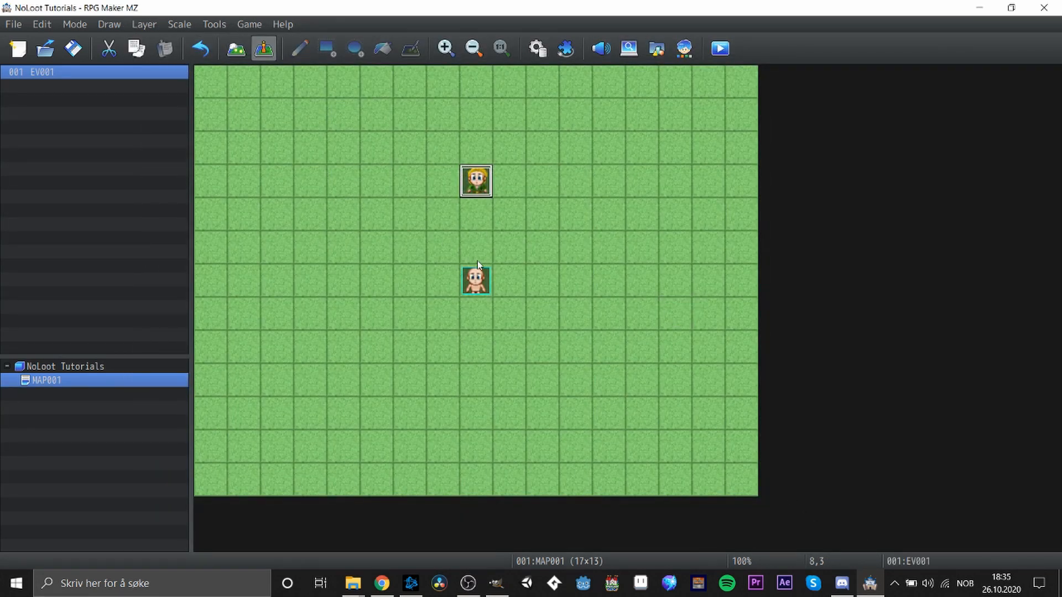
pyautogui.click(496, 583)
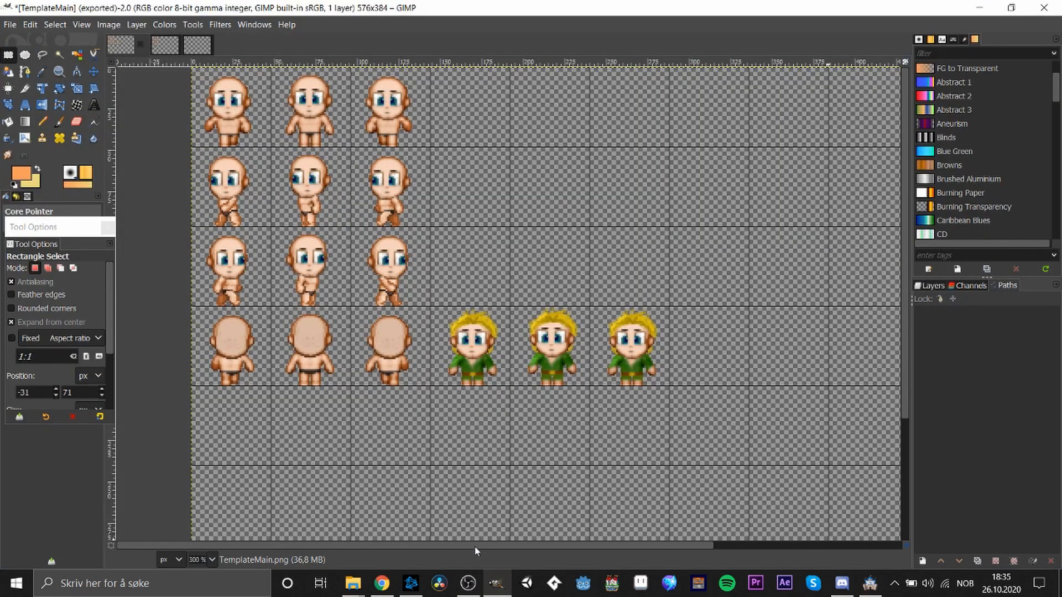
pyautogui.moveTo(273, 136); pyautogui.dragTo(413, 225)
pyautogui.click(497, 234)
pyautogui.click(11, 322)
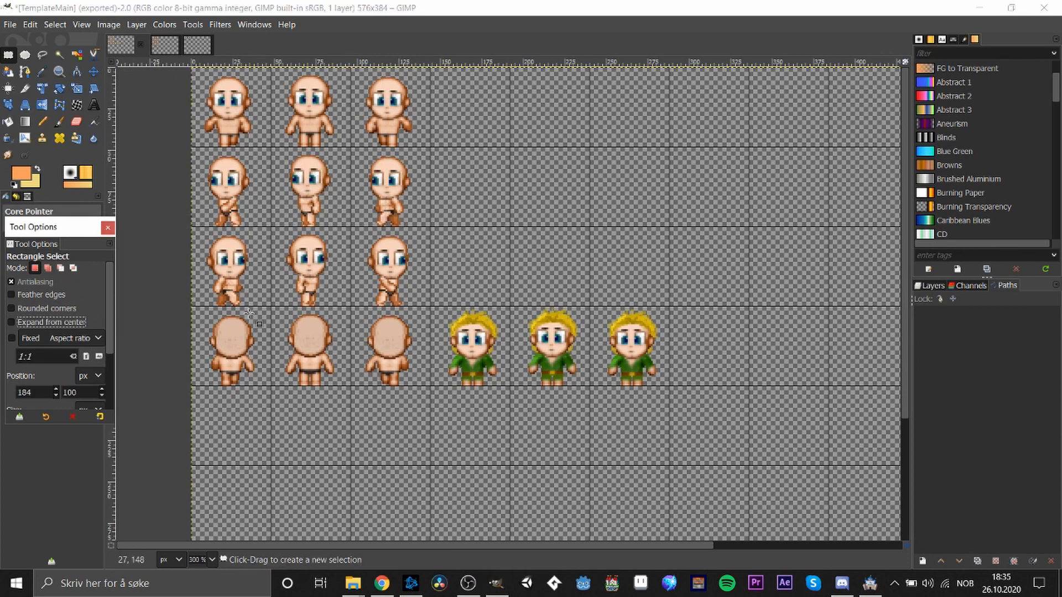
pyautogui.moveTo(448, 283); pyautogui.dragTo(619, 406)
pyautogui.click(726, 447)
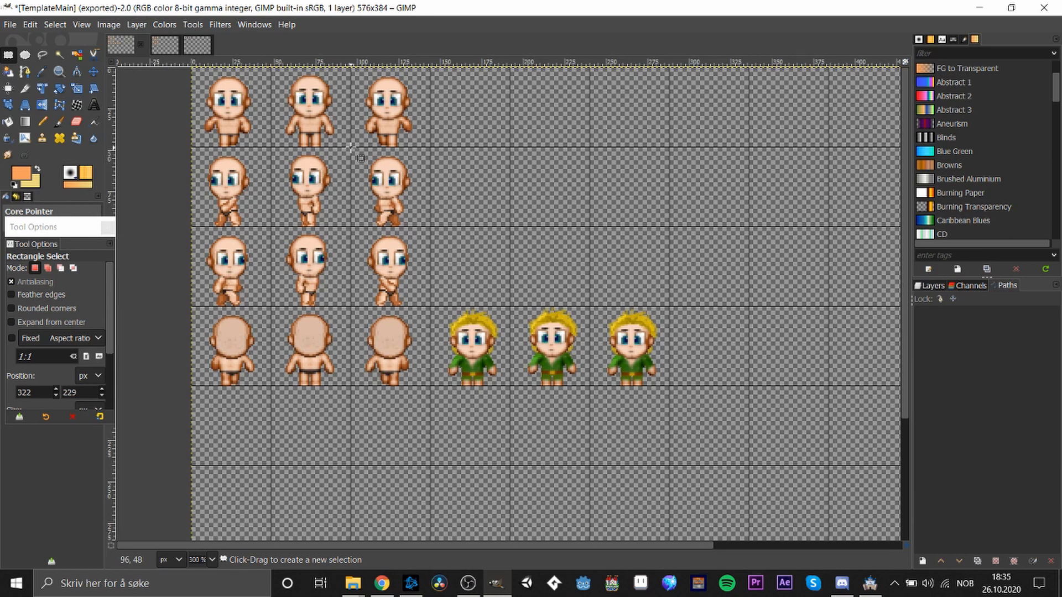
# - Copy the middle top-row figure and paste it into the empty second-row cell above the middle green-clothed character
pyautogui.moveTo(351, 147); pyautogui.dragTo(270, 60)
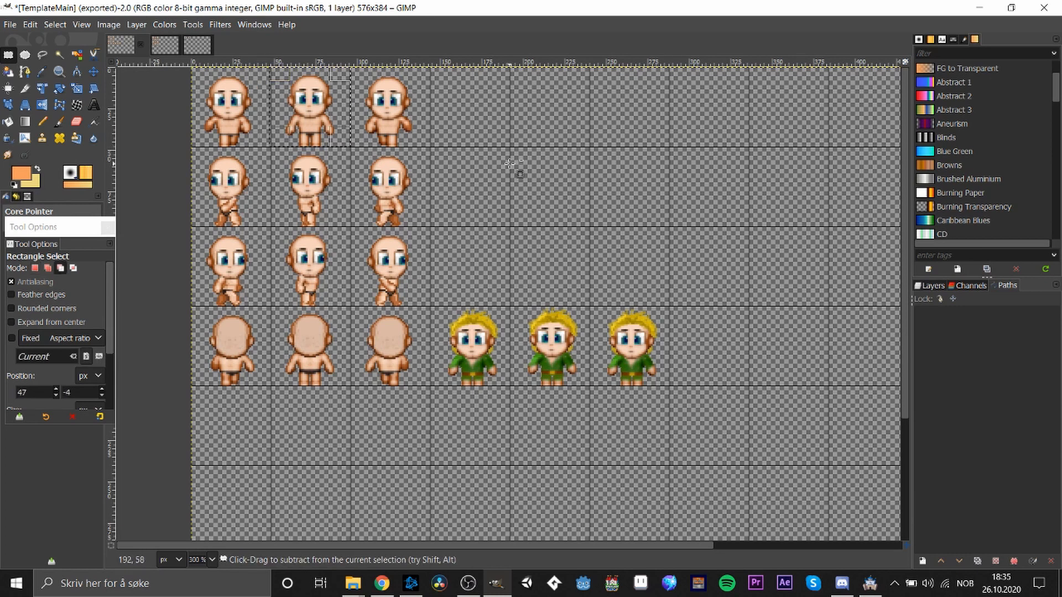
pyautogui.hotkey('ctrl', 'c')
pyautogui.hotkey('ctrl', 'v')
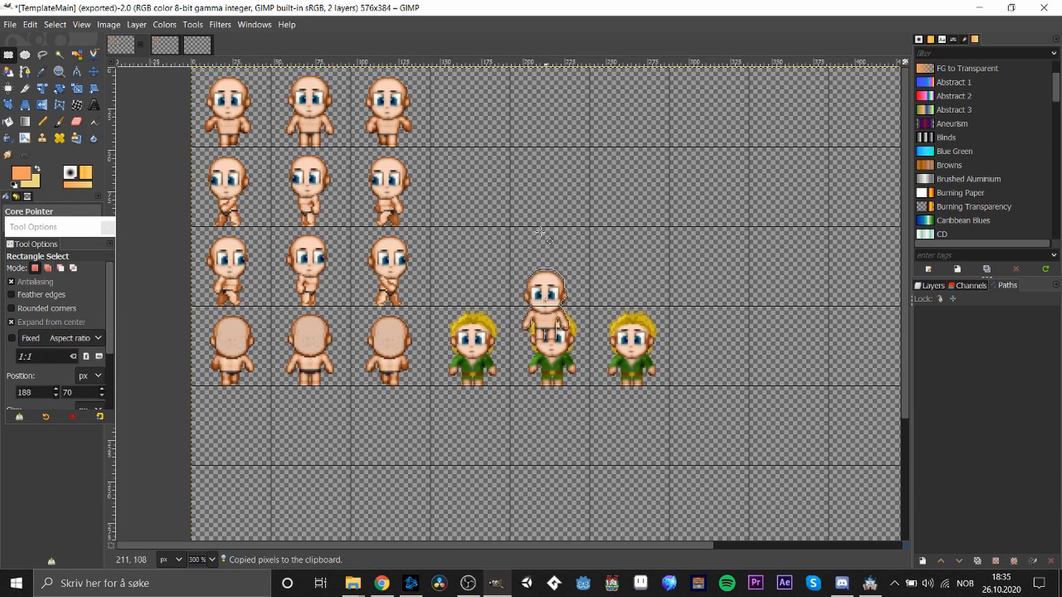
pyautogui.moveTo(554, 306); pyautogui.dragTo(557, 192)
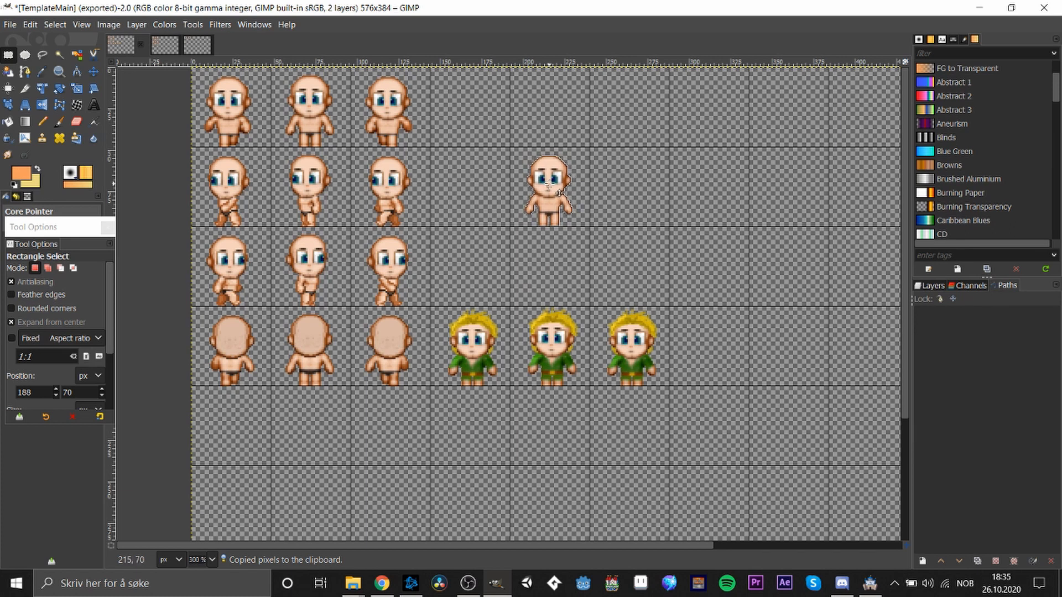
# - Align the pasted figure with the bottom of its grid cell, anchor it, and clear the selection
pyautogui.scroll(1, 558, 216)
pyautogui.scroll(2, 559, 218)
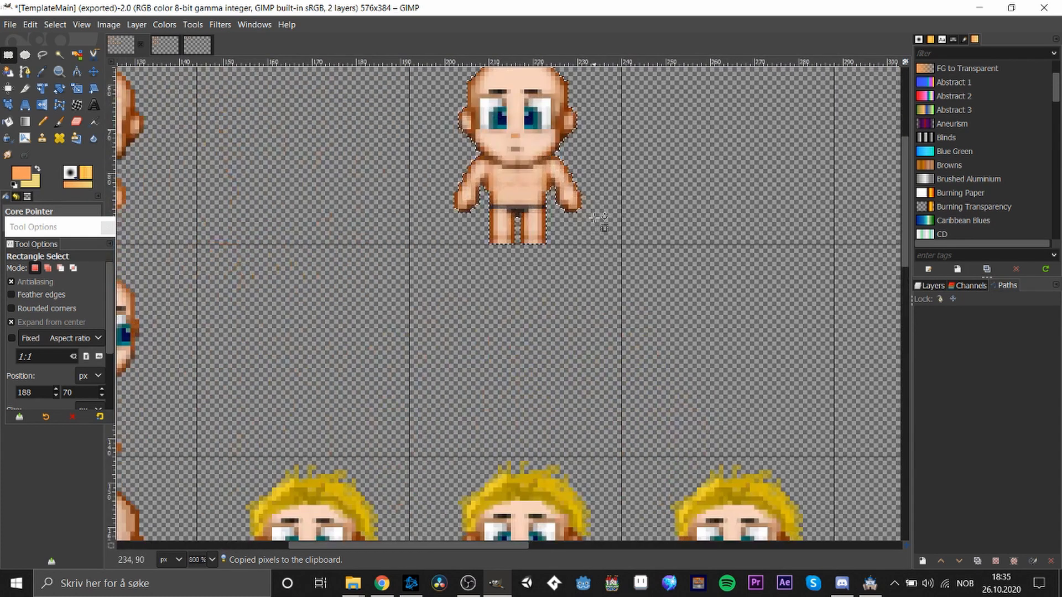
pyautogui.scroll(-2, 517, 210)
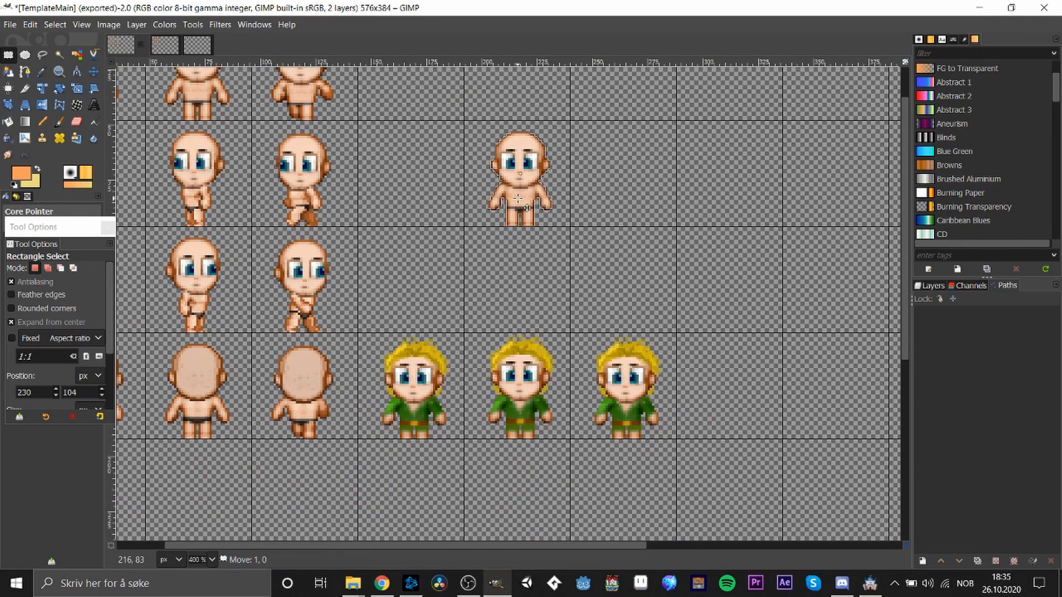
pyautogui.click(512, 229)
pyautogui.moveTo(498, 220)
pyautogui.mouseDown()
pyautogui.moveTo(505, 231)
pyautogui.moveTo(501, 223)
pyautogui.mouseUp()
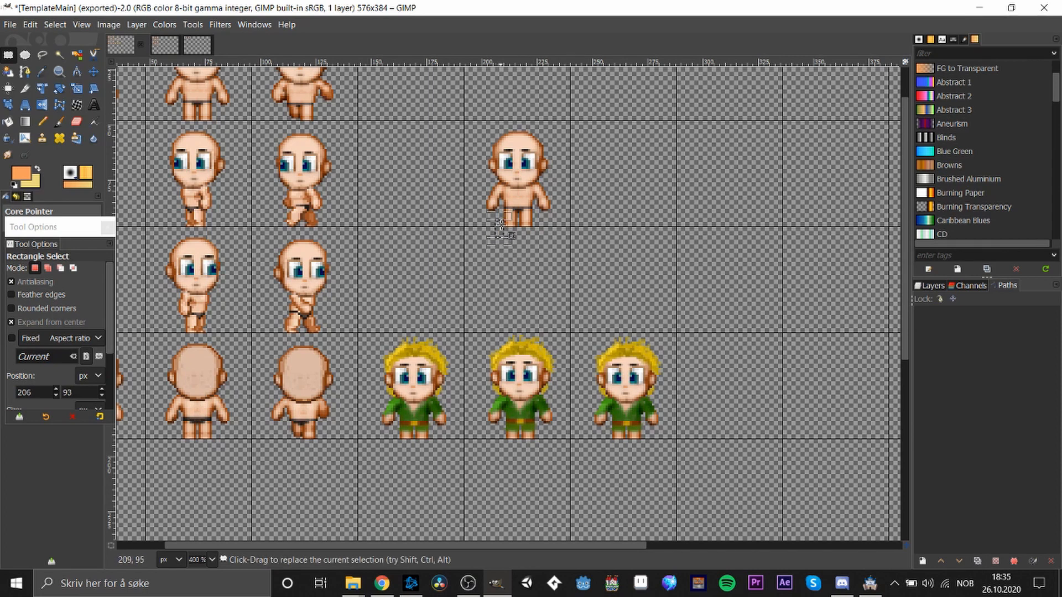
pyautogui.moveTo(500, 222); pyautogui.dragTo(500, 229)
pyautogui.click(530, 241)
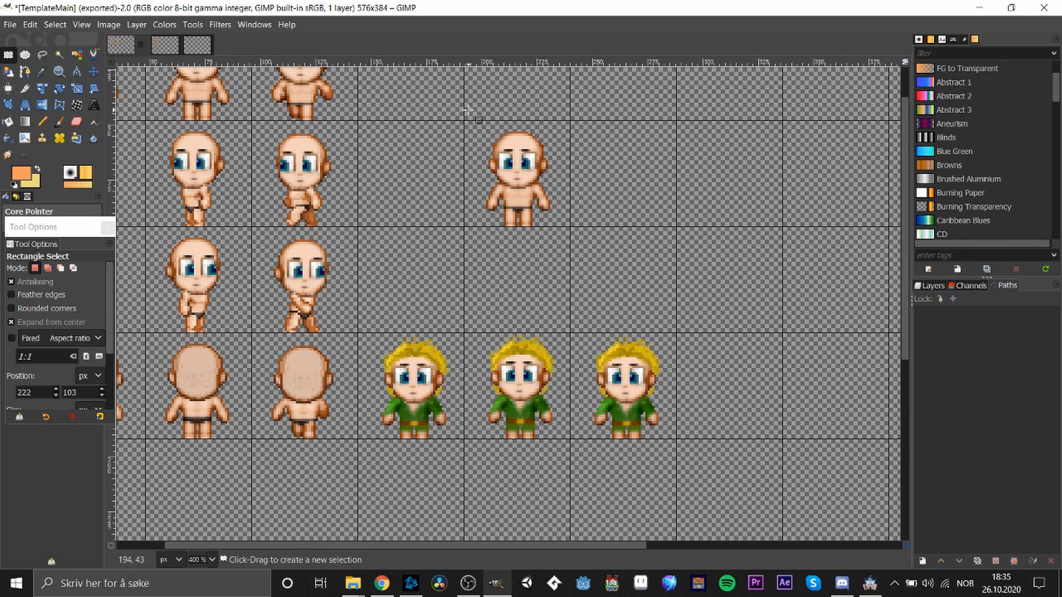
pyautogui.scroll(2, 575, 105)
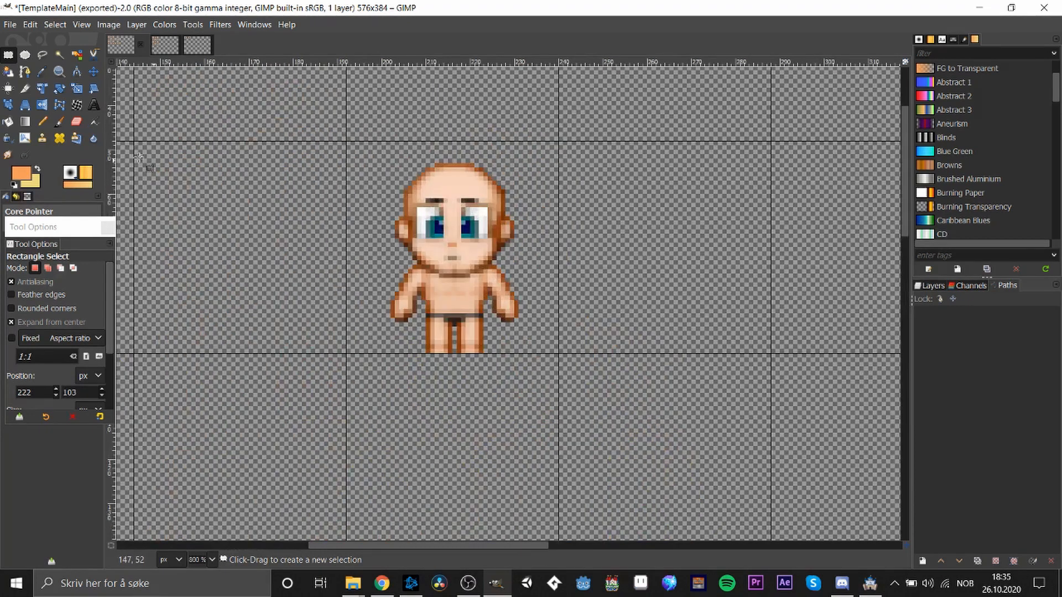
# - Paint spiky light gray hair (b8b8b8) around the pasted figure's head using the Pencil at 100 opacity and size 1
pyautogui.click(22, 176)
pyautogui.moveTo(69, 155); pyautogui.dragTo(10, 142)
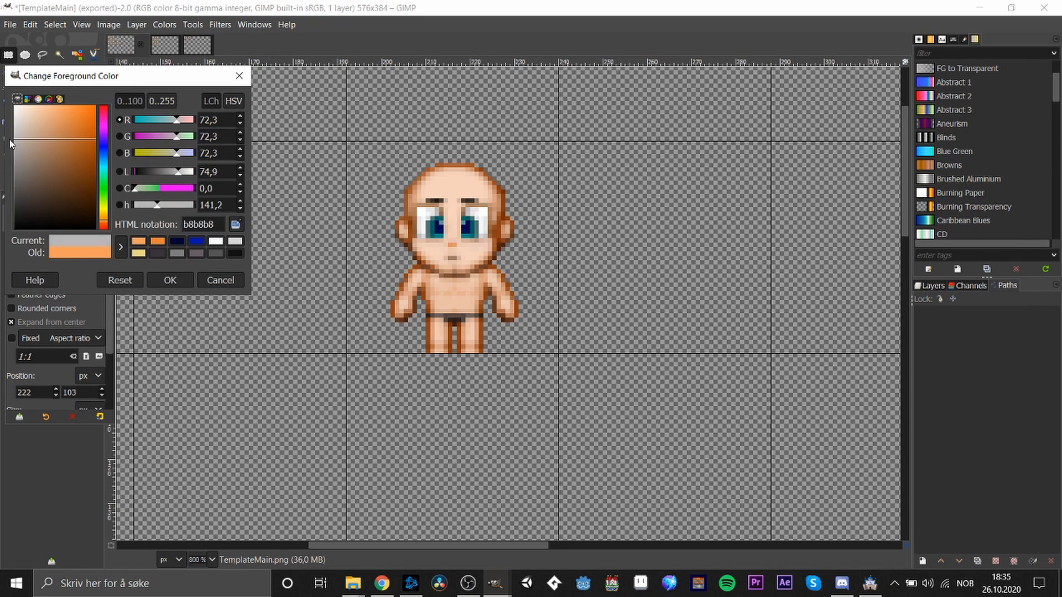
pyautogui.click(163, 281)
pyautogui.press('n')
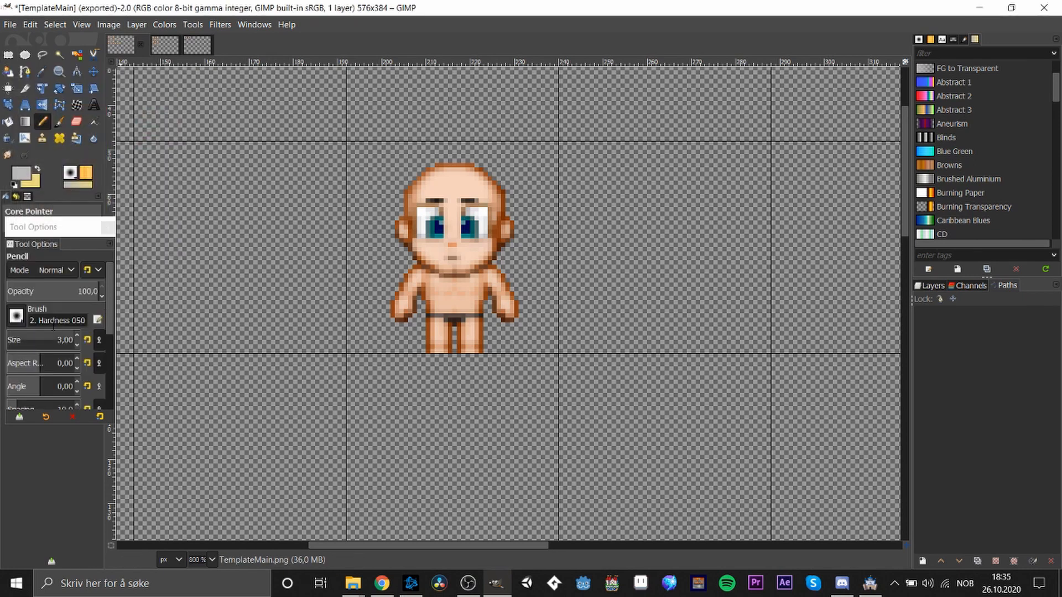
pyautogui.moveTo(56, 295); pyautogui.dragTo(108, 295)
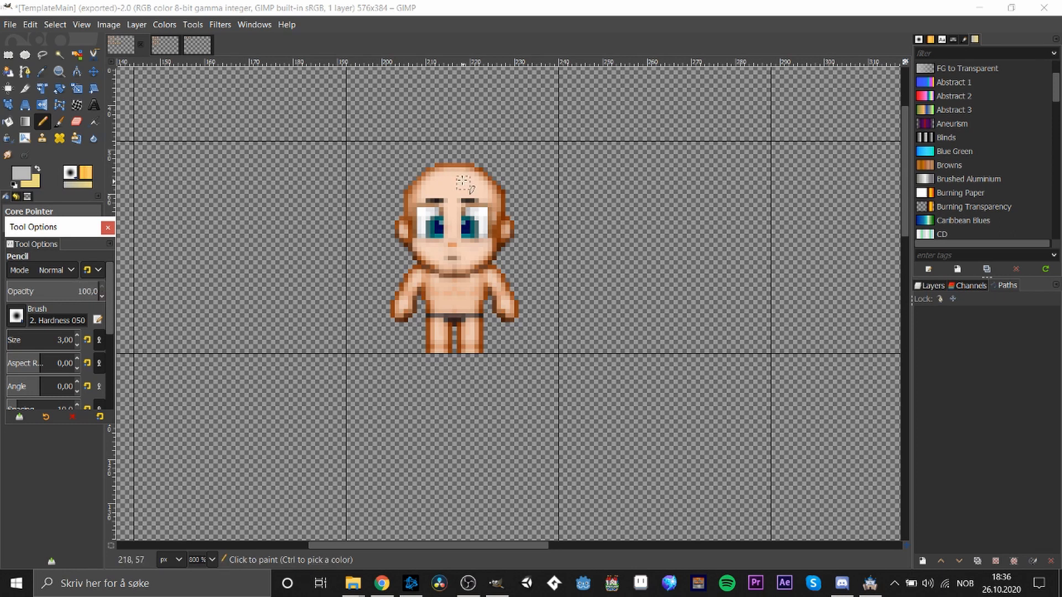
pyautogui.doubleClick(77, 344)
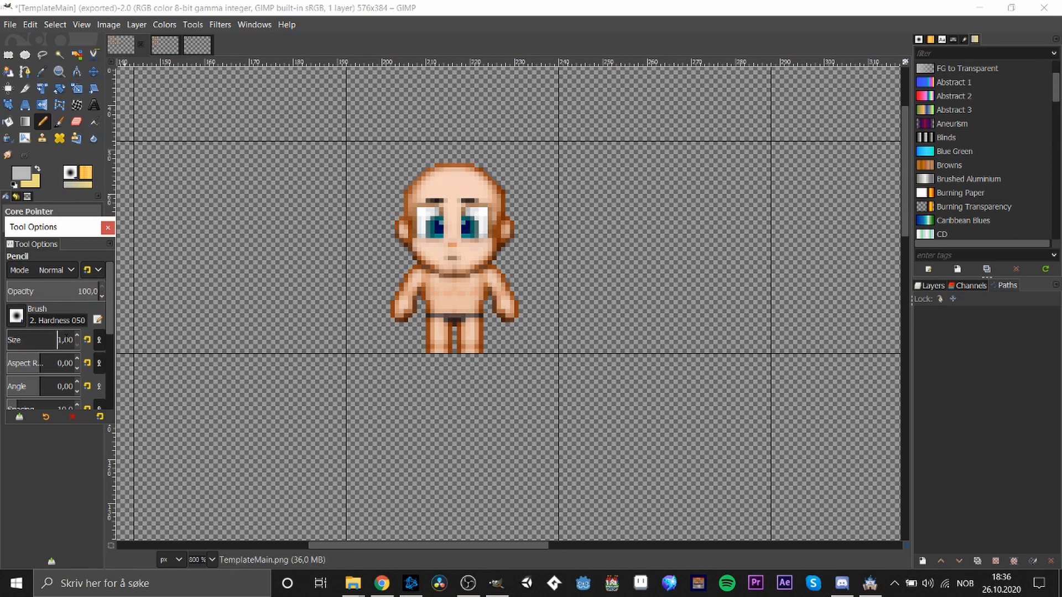
pyautogui.moveTo(420, 166)
pyautogui.mouseDown()
pyautogui.moveTo(397, 192)
pyautogui.moveTo(409, 178)
pyautogui.moveTo(391, 173)
pyautogui.moveTo(410, 179)
pyautogui.moveTo(401, 167)
pyautogui.moveTo(411, 161)
pyautogui.moveTo(414, 173)
pyautogui.moveTo(422, 158)
pyautogui.moveTo(438, 172)
pyautogui.moveTo(456, 155)
pyautogui.moveTo(450, 171)
pyautogui.moveTo(480, 156)
pyautogui.moveTo(460, 169)
pyautogui.moveTo(484, 172)
pyautogui.moveTo(470, 173)
pyautogui.moveTo(499, 183)
pyautogui.moveTo(502, 212)
pyautogui.mouseUp()
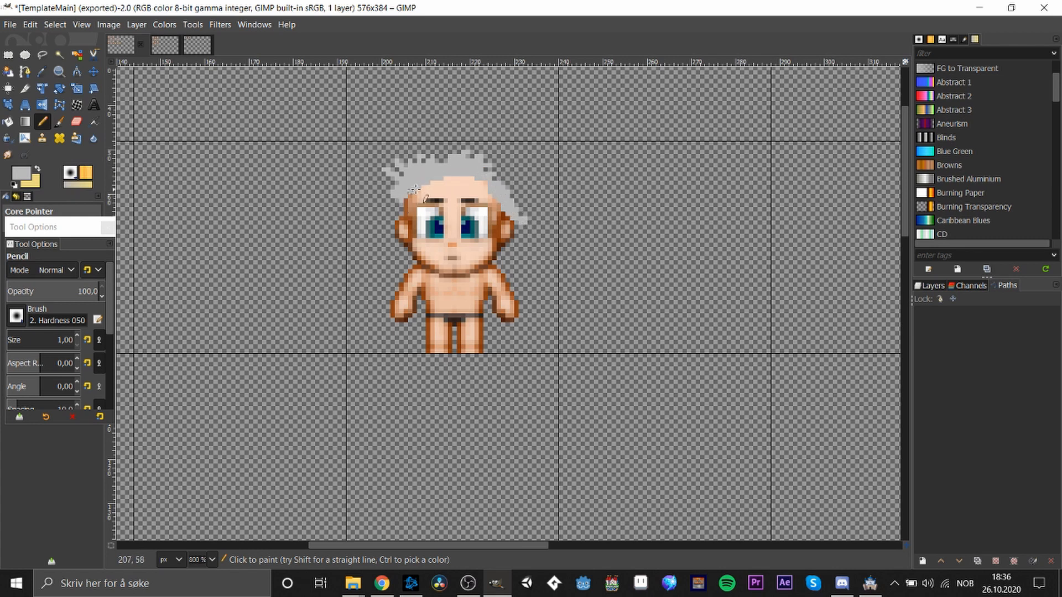
pyautogui.moveTo(415, 190); pyautogui.dragTo(396, 208)
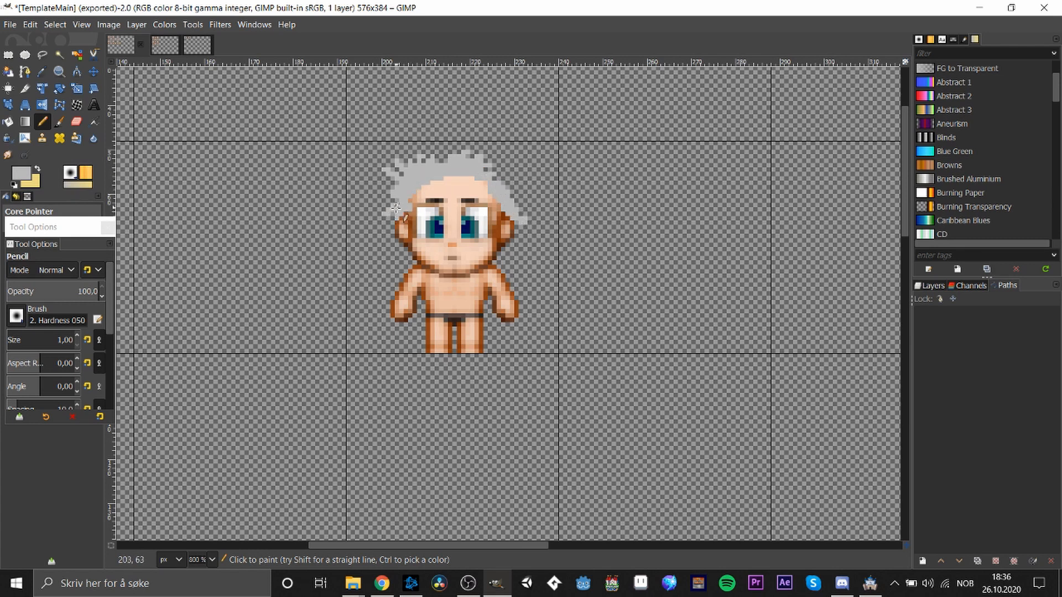
# - Choose a darker gray foreground colour, try full-opacity shading along the hair's inner edge, and undo those strokes
pyautogui.click(22, 176)
pyautogui.moveTo(15, 142); pyautogui.dragTo(6, 174)
pyautogui.click(169, 280)
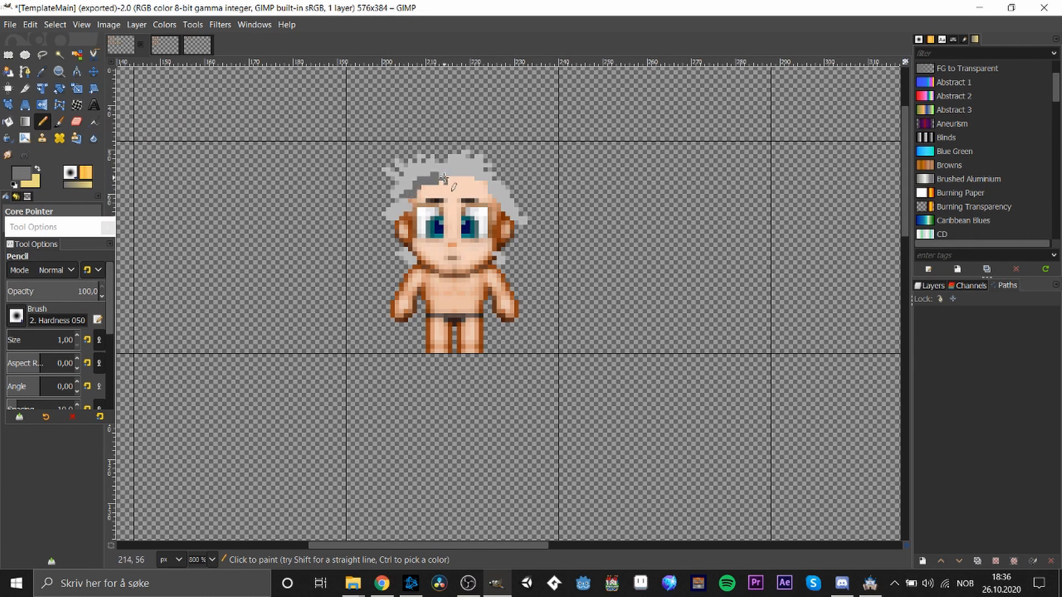
pyautogui.hotkey('ctrl', 'z')
pyautogui.hotkey('ctrl', 'z')
pyautogui.hotkey('ctrl', 'z')
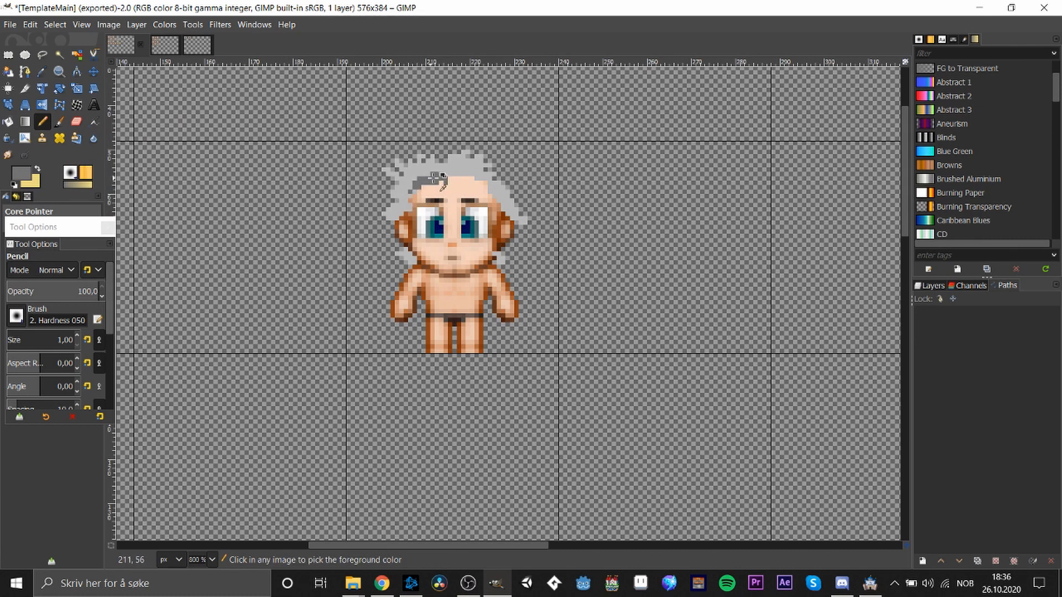
pyautogui.hotkey('ctrl', 'z')
pyautogui.hotkey('ctrl', 'z')
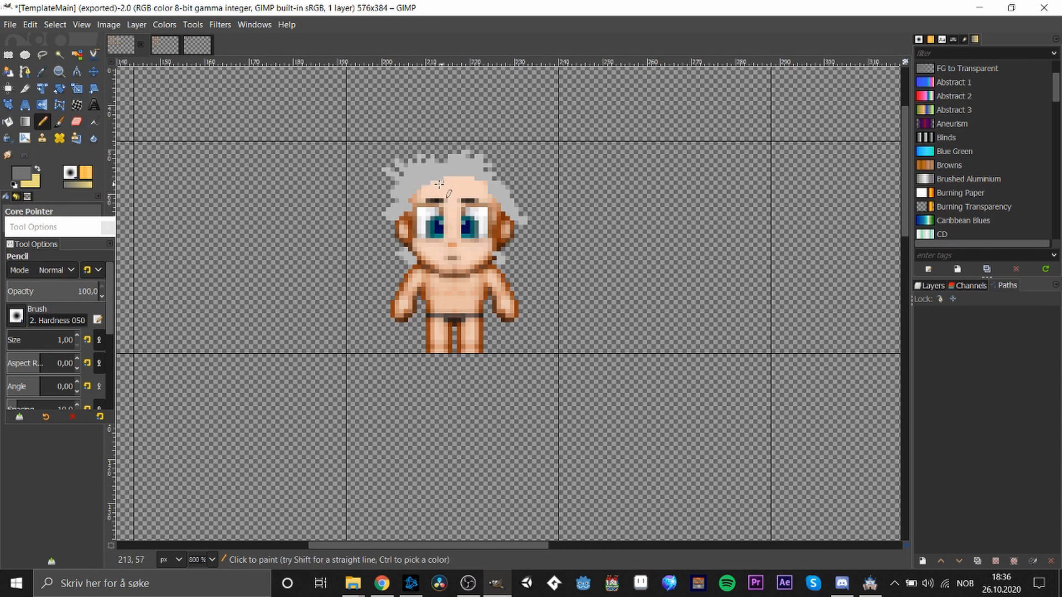
# - Set the Pencil opacity to 56.3 and shade the inner edge of the hair around the forehead in darker gray
pyautogui.click(70, 294)
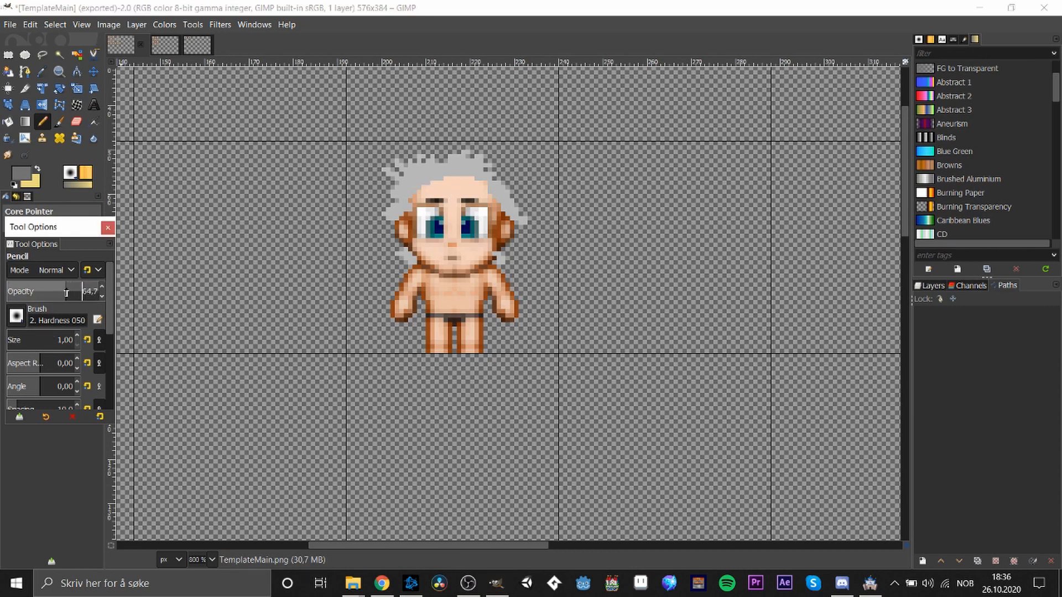
pyautogui.click(60, 293)
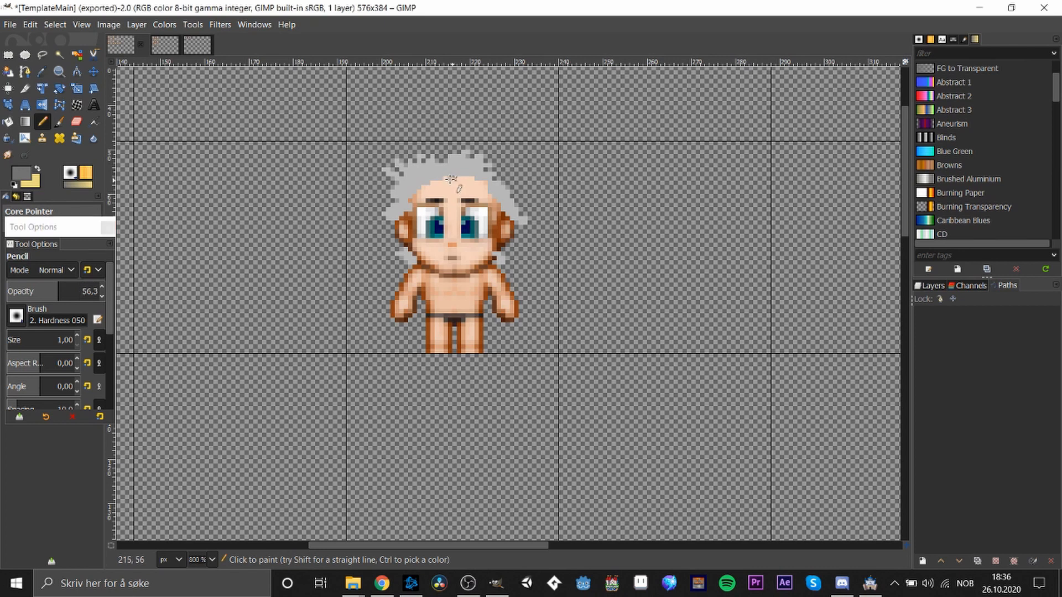
pyautogui.moveTo(451, 176)
pyautogui.mouseDown()
pyautogui.moveTo(410, 192)
pyautogui.moveTo(471, 172)
pyautogui.mouseUp()
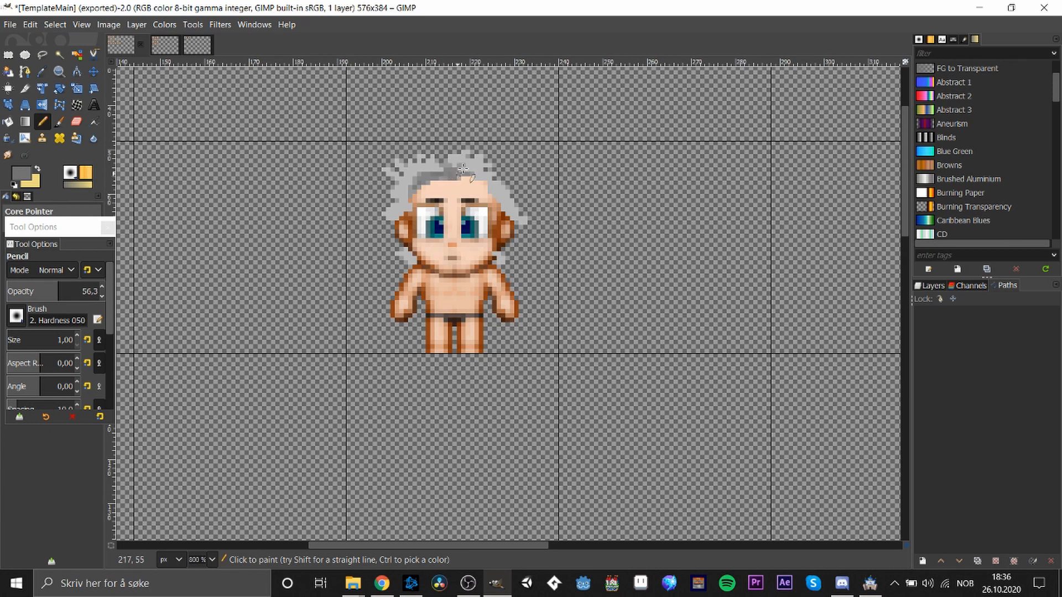
pyautogui.moveTo(468, 177); pyautogui.dragTo(489, 183)
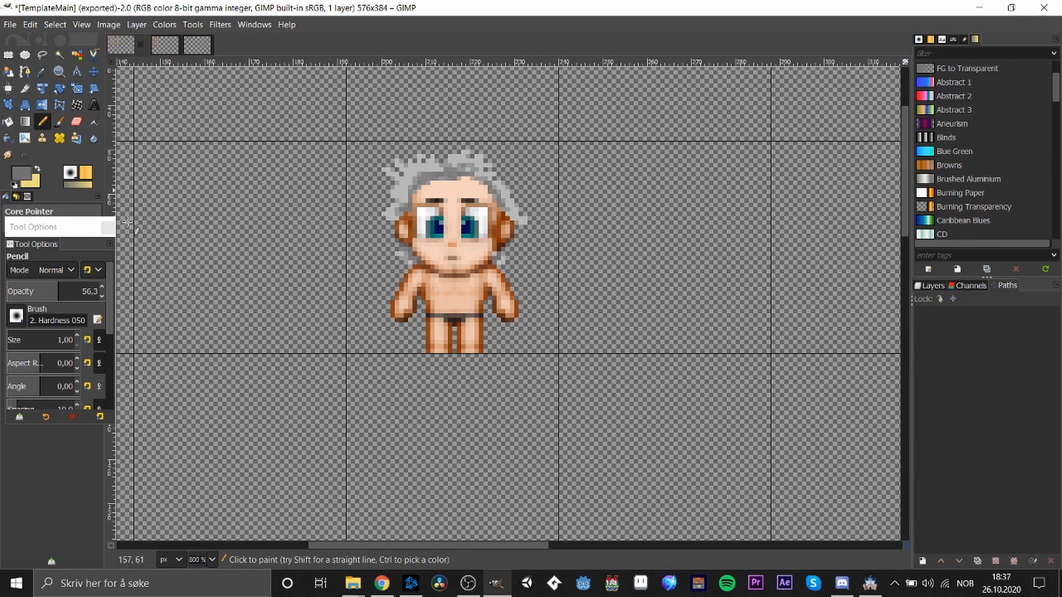
# - Choose a very light gray foreground colour and paint highlights on the outer tufts of the hair
pyautogui.click(23, 178)
pyautogui.moveTo(28, 175); pyautogui.dragTo(7, 125)
pyautogui.click(170, 280)
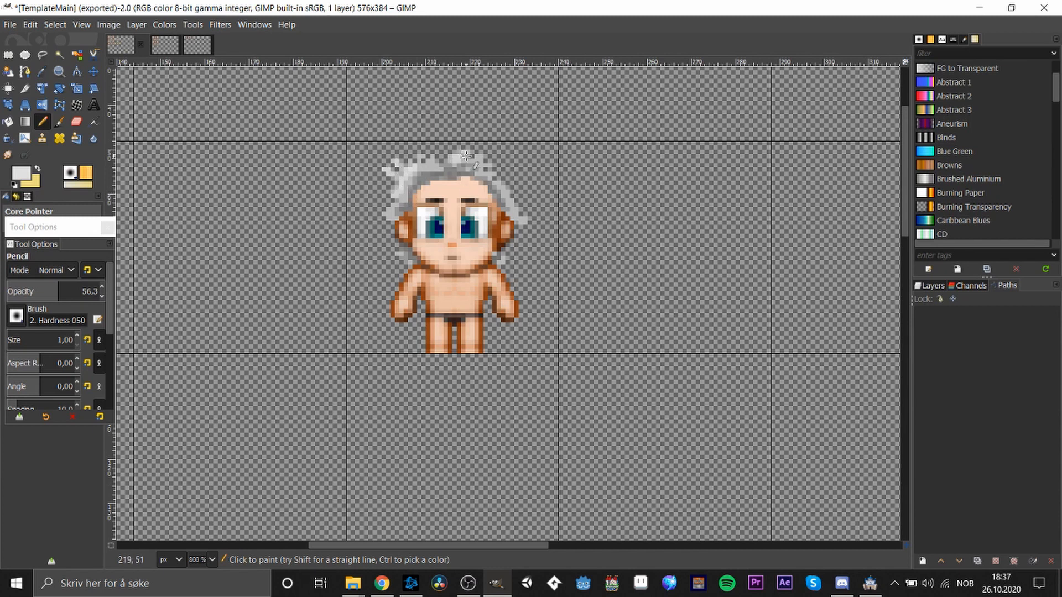
# - Paint a long-sleeved red shirt (a40000) over the figure's torso and arms with the Pencil at 41.3 opacity and size 3
pyautogui.scroll(-1, 640, 215)
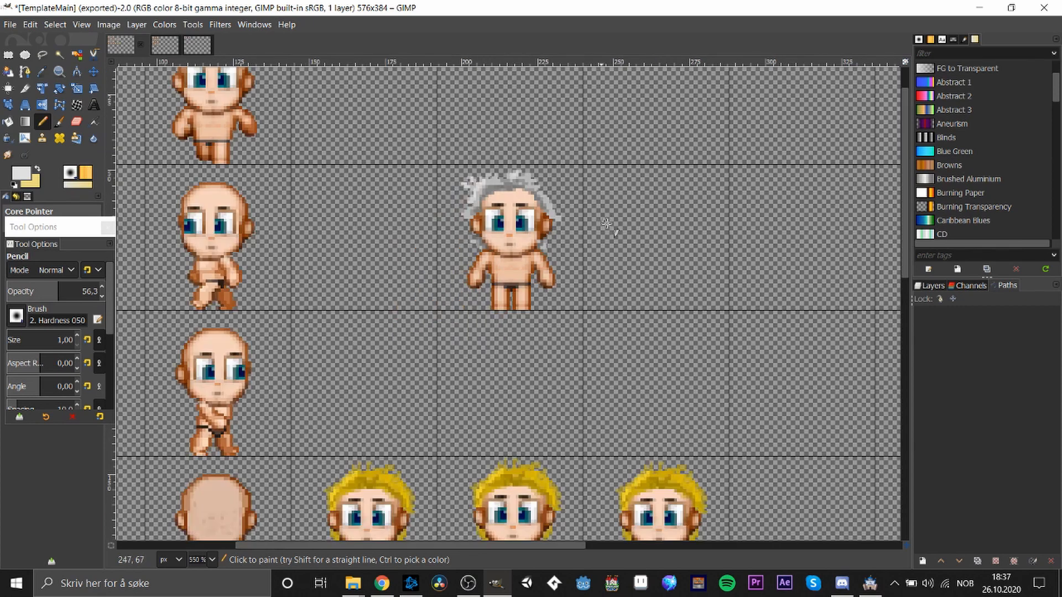
pyautogui.moveTo(904, 242)
pyautogui.mouseDown()
pyautogui.moveTo(896, 310)
pyautogui.moveTo(903, 221)
pyautogui.mouseUp()
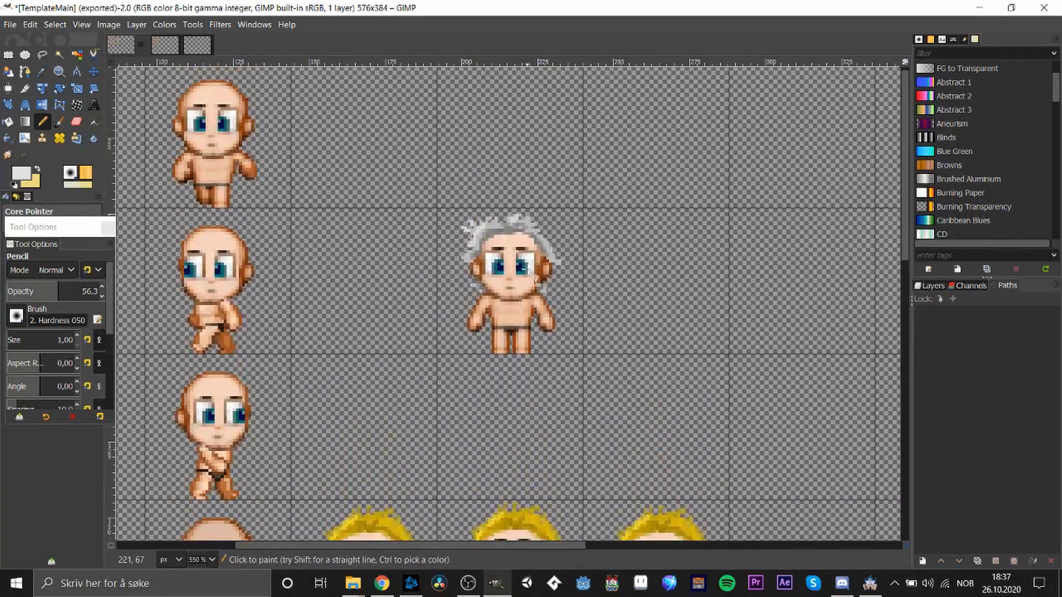
pyautogui.scroll(2, 548, 334)
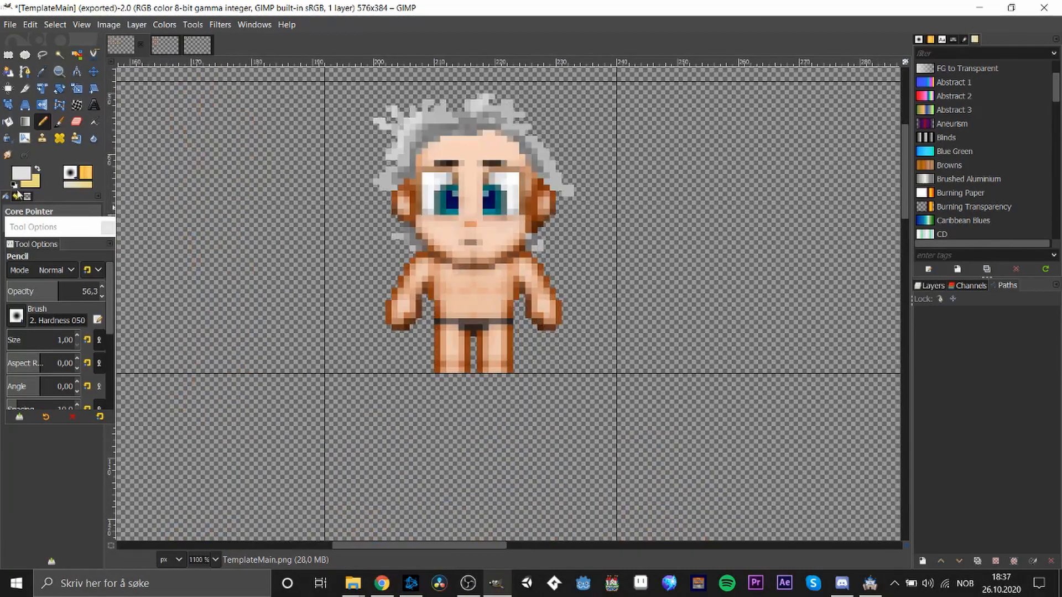
pyautogui.click(23, 180)
pyautogui.moveTo(67, 169); pyautogui.dragTo(107, 149)
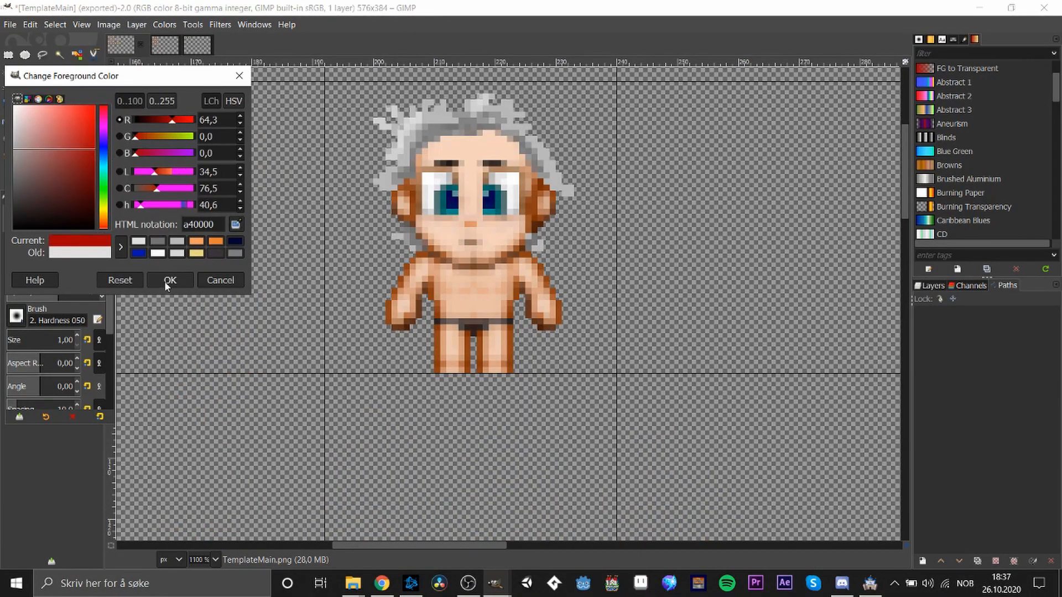
pyautogui.click(168, 280)
pyautogui.moveTo(55, 293); pyautogui.dragTo(44, 293)
pyautogui.moveTo(431, 261)
pyautogui.mouseDown()
pyautogui.moveTo(455, 277)
pyautogui.moveTo(445, 267)
pyautogui.moveTo(454, 292)
pyautogui.moveTo(425, 264)
pyautogui.moveTo(432, 280)
pyautogui.moveTo(417, 281)
pyautogui.moveTo(421, 267)
pyautogui.moveTo(415, 296)
pyautogui.moveTo(401, 304)
pyautogui.moveTo(419, 258)
pyautogui.moveTo(440, 280)
pyautogui.moveTo(438, 308)
pyautogui.moveTo(450, 316)
pyautogui.moveTo(471, 298)
pyautogui.moveTo(459, 303)
pyautogui.moveTo(489, 295)
pyautogui.moveTo(460, 306)
pyautogui.moveTo(481, 296)
pyautogui.moveTo(501, 304)
pyautogui.moveTo(459, 308)
pyautogui.moveTo(475, 303)
pyautogui.moveTo(460, 288)
pyautogui.moveTo(495, 287)
pyautogui.moveTo(470, 282)
pyautogui.moveTo(526, 274)
pyautogui.moveTo(534, 286)
pyautogui.moveTo(520, 273)
pyautogui.moveTo(481, 310)
pyautogui.moveTo(503, 304)
pyautogui.moveTo(443, 310)
pyautogui.moveTo(423, 271)
pyautogui.moveTo(409, 304)
pyautogui.mouseUp()
pyautogui.doubleClick(77, 336)
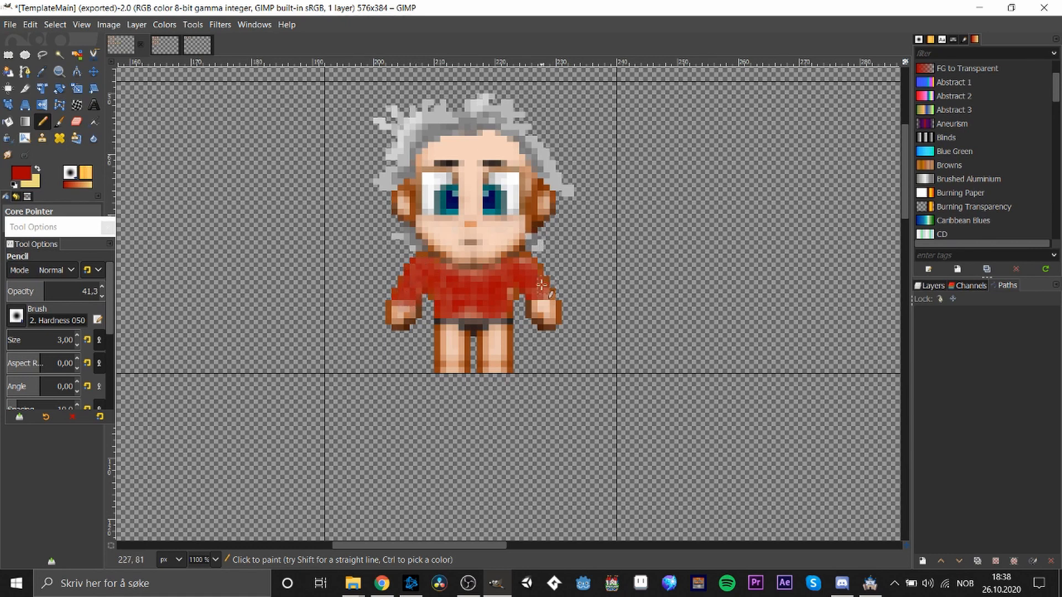
pyautogui.moveTo(541, 285)
pyautogui.mouseDown()
pyautogui.moveTo(526, 262)
pyautogui.moveTo(539, 284)
pyautogui.moveTo(498, 288)
pyautogui.moveTo(525, 276)
pyautogui.moveTo(524, 262)
pyautogui.moveTo(536, 286)
pyautogui.mouseUp()
pyautogui.hotkey('ctrl', 'z')
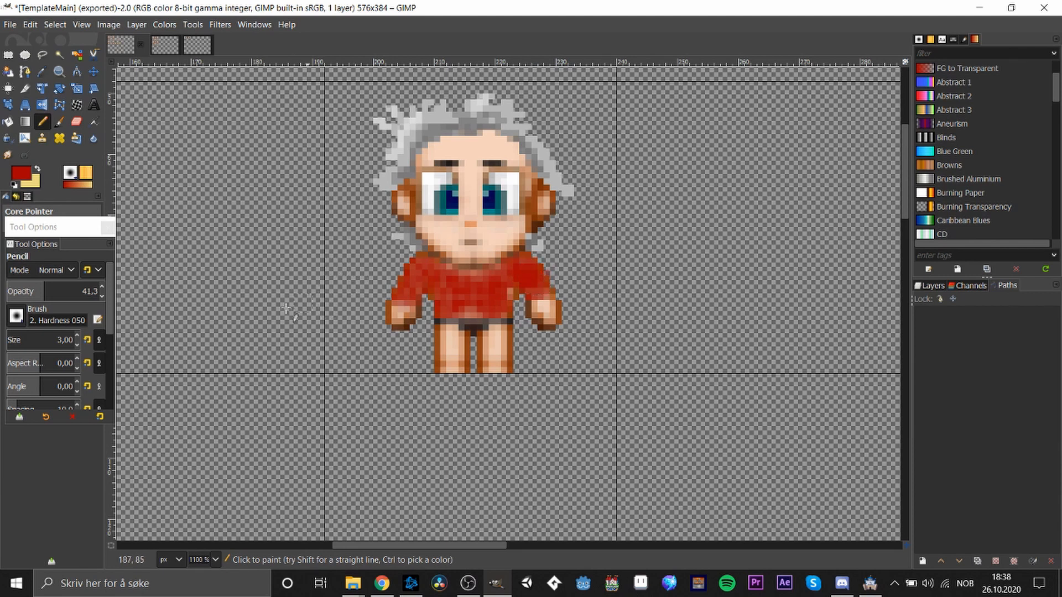
# - Paint dark blue trousers (000f81) on the figure's legs, leaving the feet bare, and undo the last stroke
pyautogui.click(17, 177)
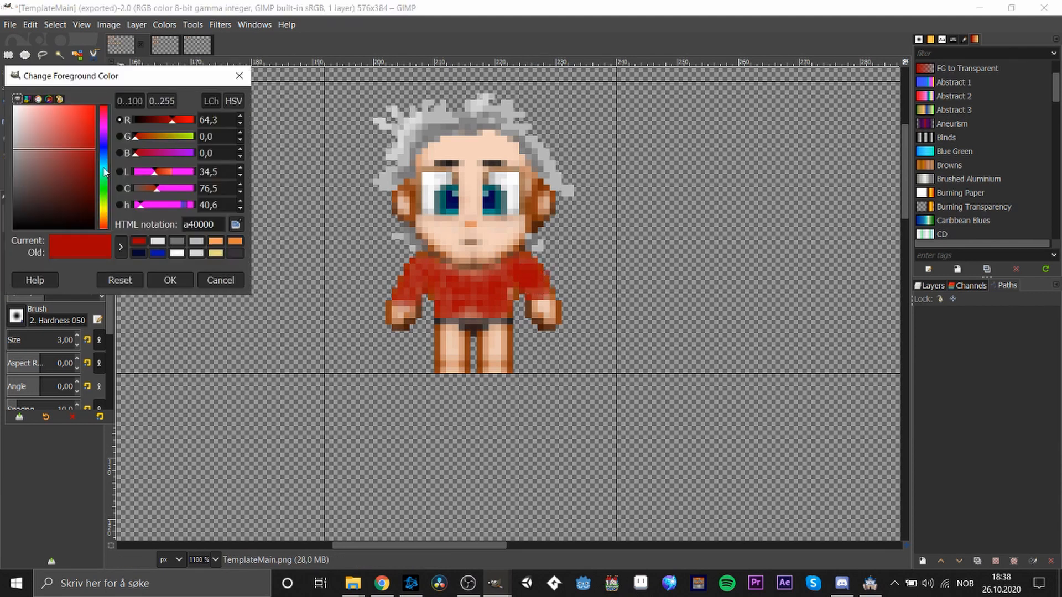
pyautogui.moveTo(104, 169); pyautogui.dragTo(106, 149)
pyautogui.moveTo(88, 161); pyautogui.dragTo(97, 167)
pyautogui.click(170, 280)
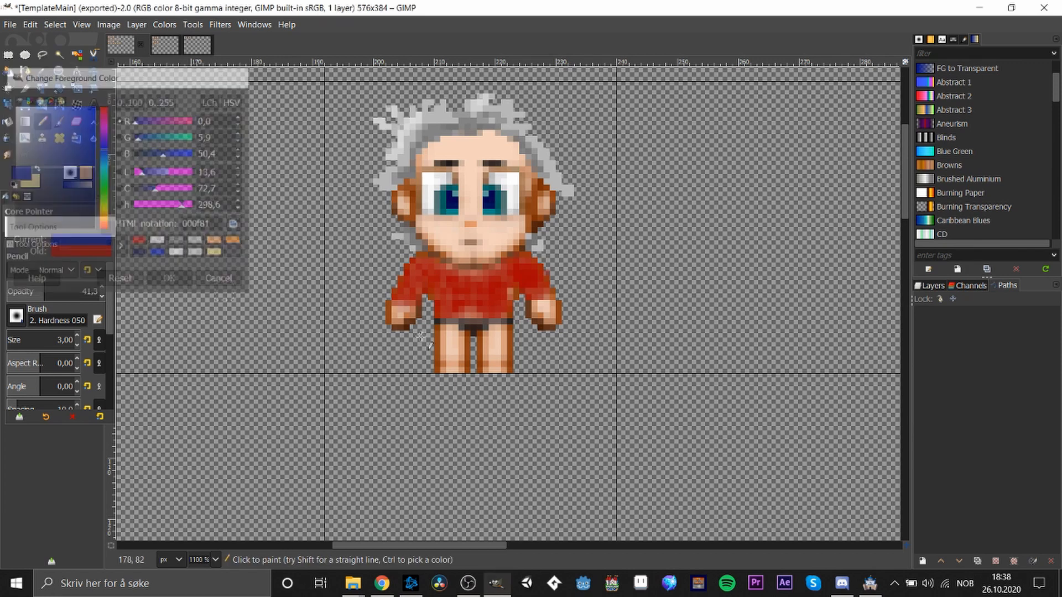
pyautogui.moveTo(447, 335)
pyautogui.mouseDown()
pyautogui.moveTo(465, 354)
pyautogui.moveTo(462, 345)
pyautogui.moveTo(487, 348)
pyautogui.moveTo(482, 340)
pyautogui.moveTo(497, 332)
pyautogui.moveTo(493, 352)
pyautogui.mouseUp()
pyautogui.click(502, 347)
pyautogui.hotkey('ctrl', 'z')
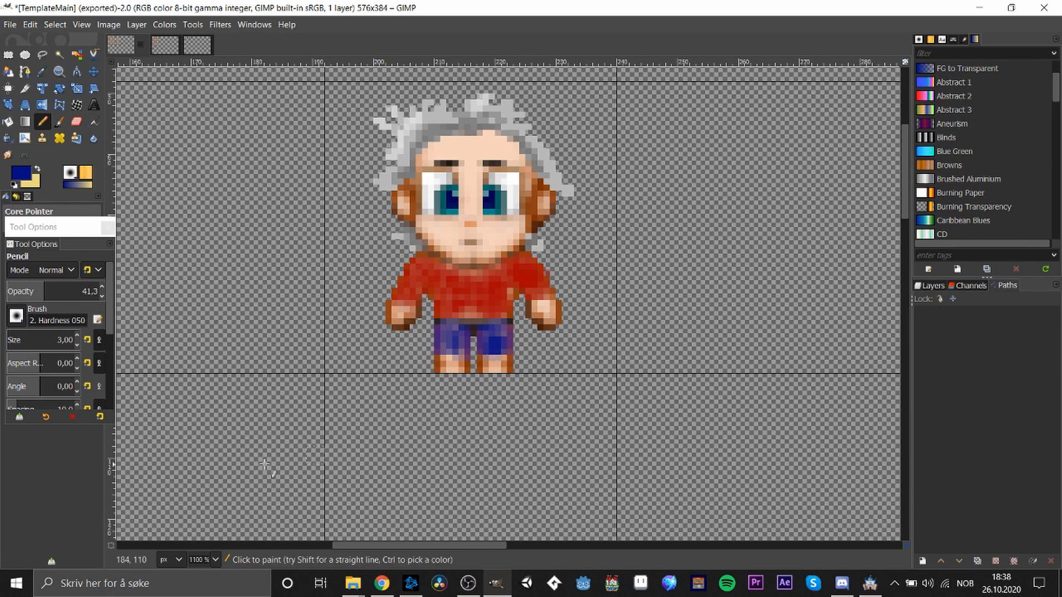
# - Choose a dark brown foreground colour, set the Pencil size to 2, and paint shoes over both feet
pyautogui.click(27, 177)
pyautogui.moveTo(105, 211); pyautogui.dragTo(107, 191)
pyautogui.click(170, 280)
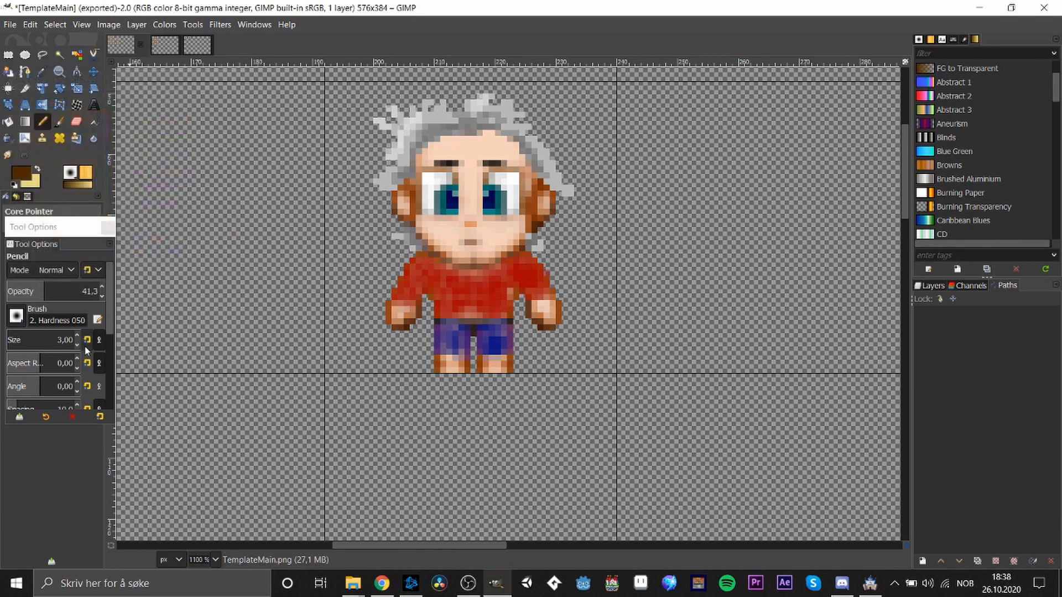
pyautogui.click(78, 343)
pyautogui.moveTo(443, 368)
pyautogui.mouseDown()
pyautogui.moveTo(509, 366)
pyautogui.moveTo(491, 363)
pyautogui.mouseUp()
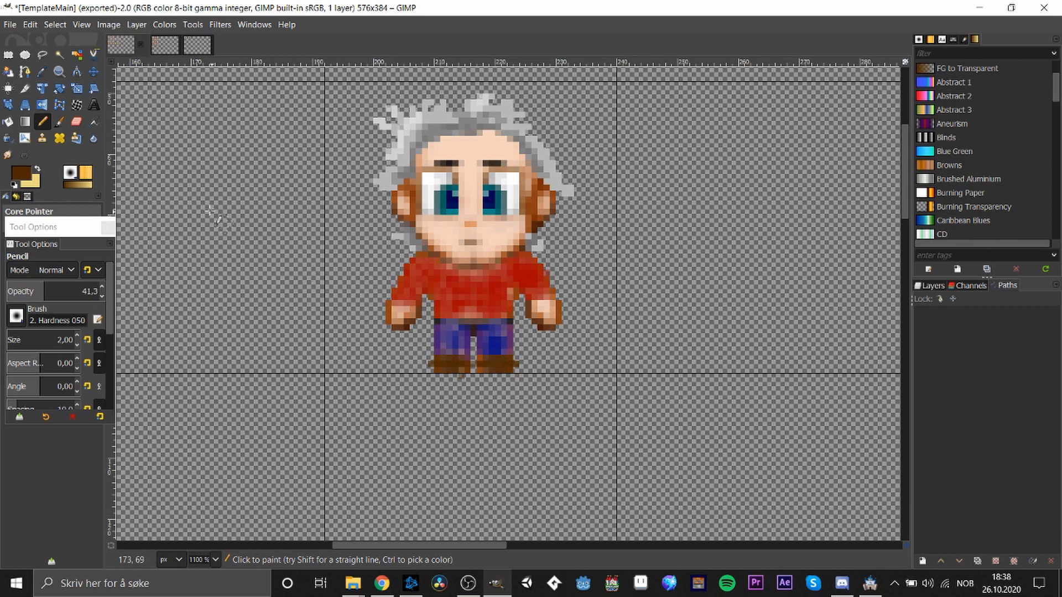
# - Sample the sweater's red, choose a lighter red as the foreground colour, and paint it over the sprite's left sleeve with the Pencil
pyautogui.click(24, 176)
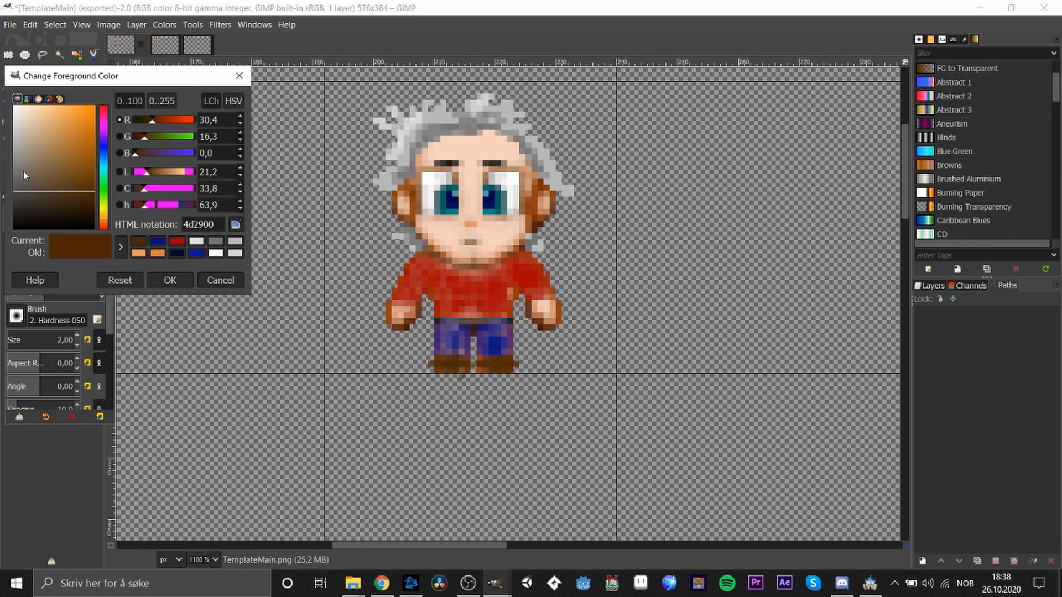
pyautogui.click(186, 281)
pyautogui.press('o')
pyautogui.click(496, 288)
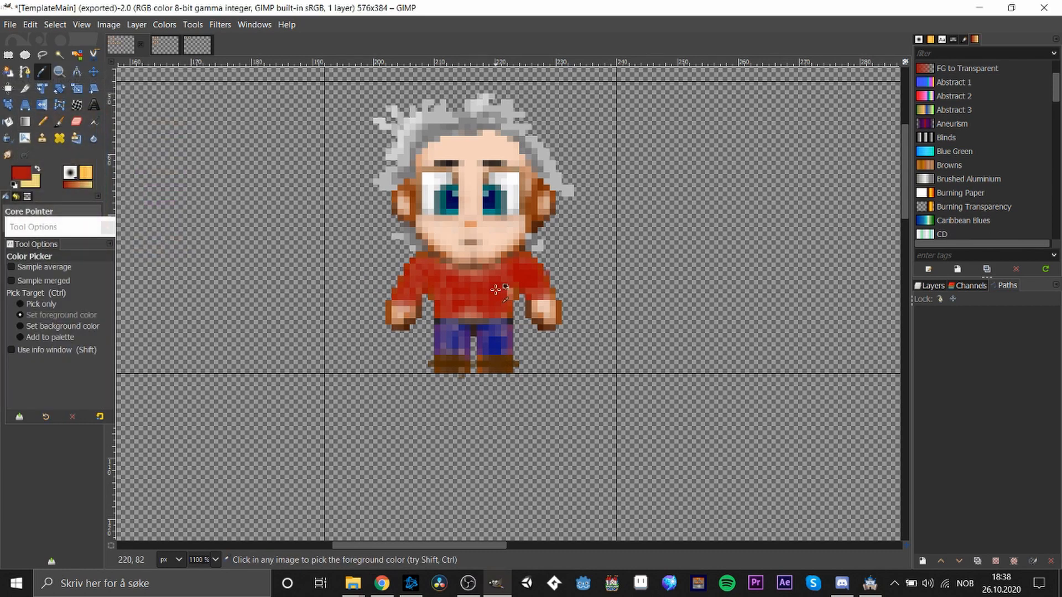
pyautogui.press('n')
pyautogui.click(23, 176)
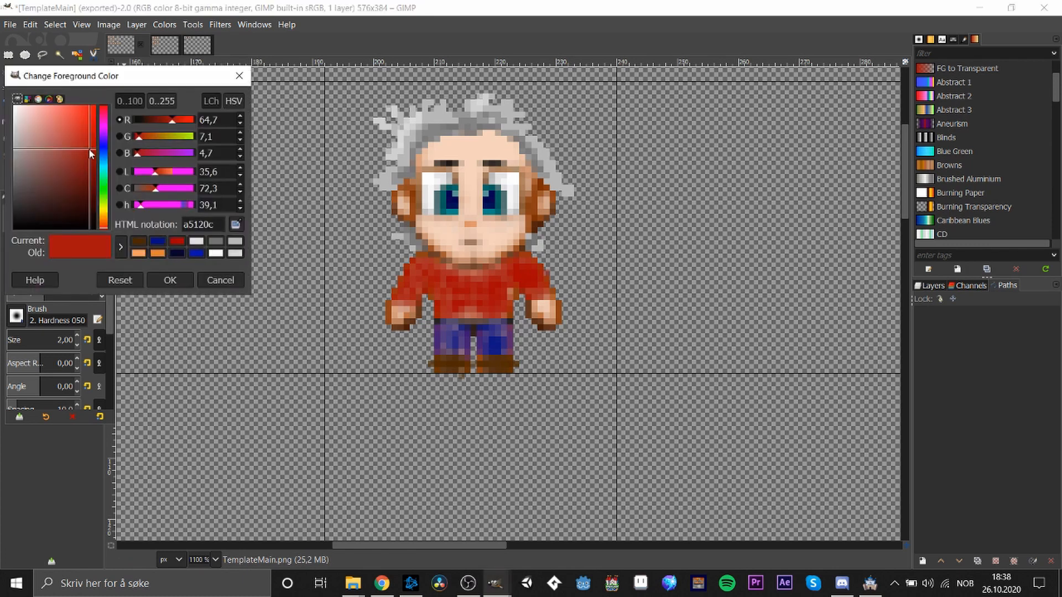
pyautogui.click(89, 148)
pyautogui.click(170, 280)
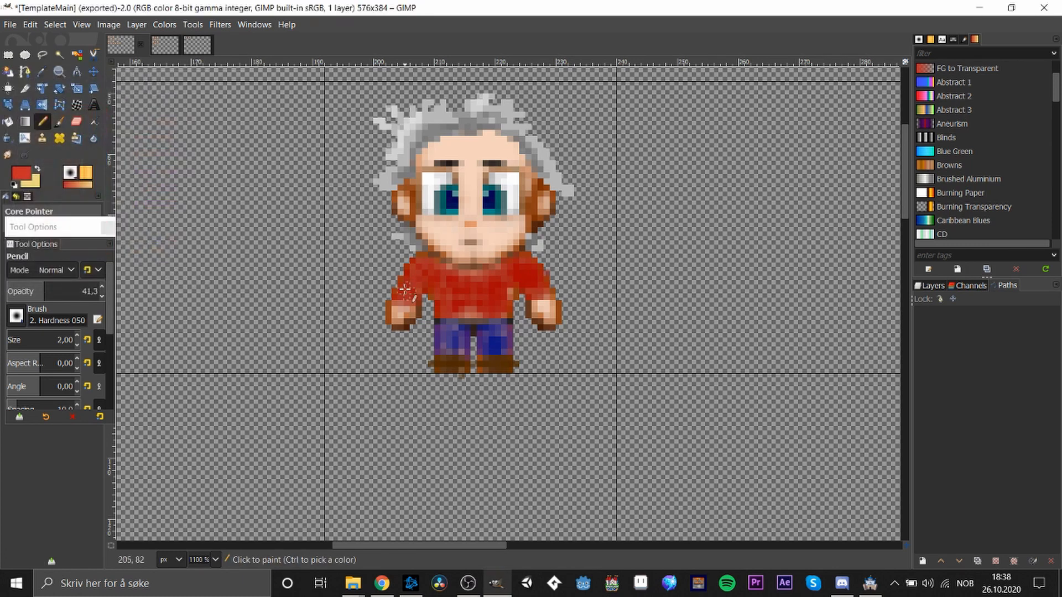
pyautogui.moveTo(405, 289); pyautogui.dragTo(416, 267)
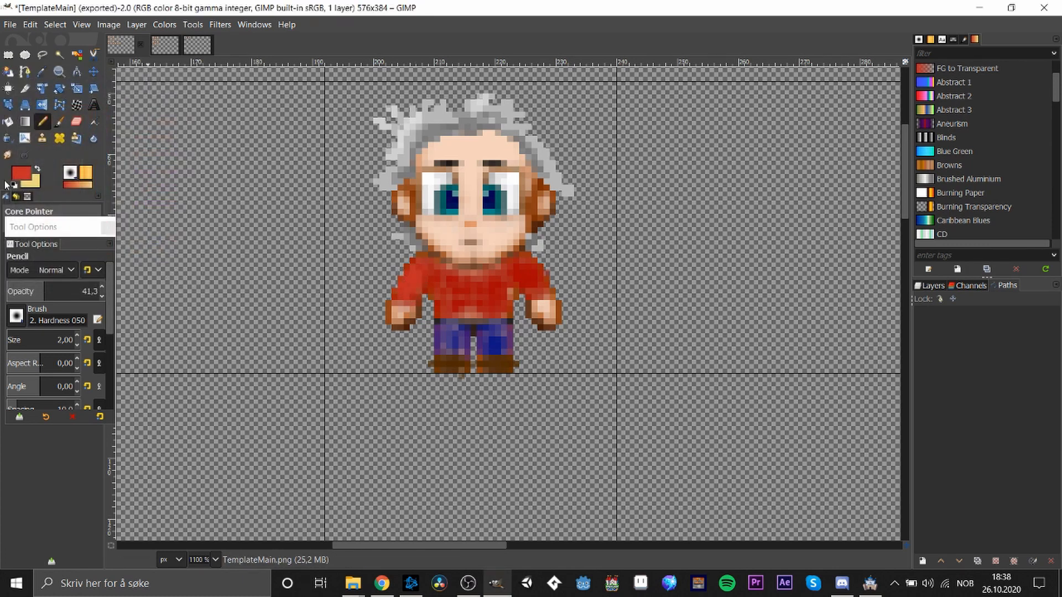
# - Choose a brighter red and paint a highlight over the sprite's left sleeve
pyautogui.click(24, 175)
pyautogui.moveTo(78, 128); pyautogui.dragTo(85, 86)
pyautogui.click(170, 280)
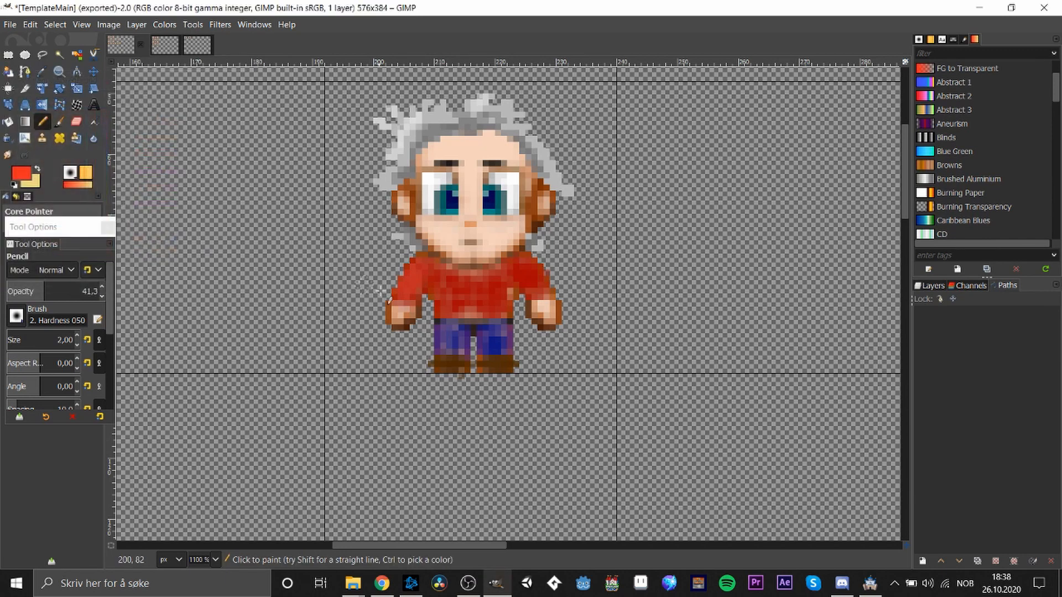
pyautogui.moveTo(404, 291)
pyautogui.mouseDown()
pyautogui.moveTo(413, 264)
pyautogui.moveTo(493, 308)
pyautogui.moveTo(423, 265)
pyautogui.mouseUp()
pyautogui.hotkey('ctrl', 'z')
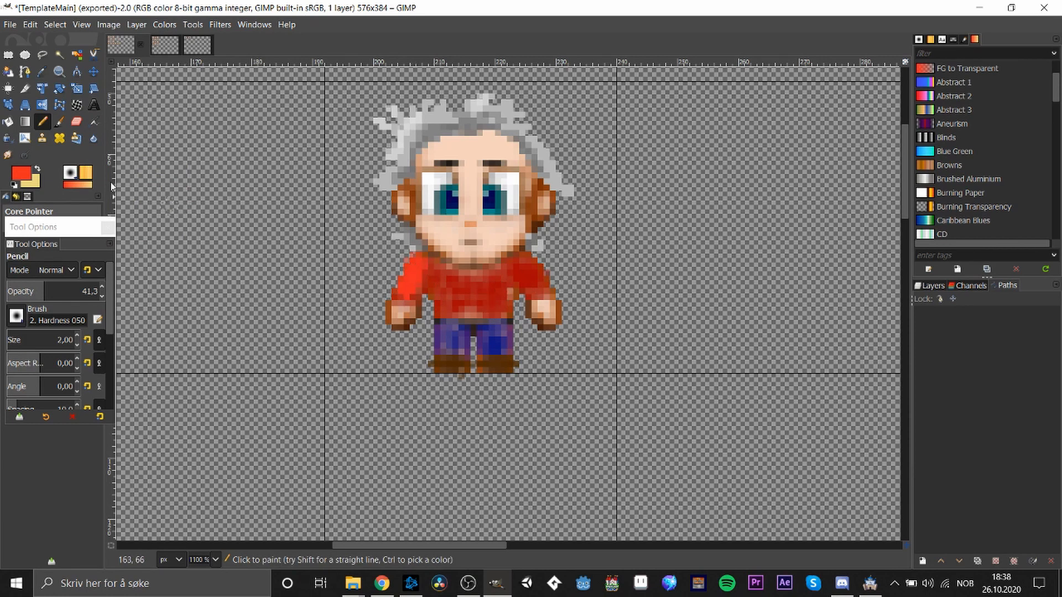
# - Set the foreground colour to dark red 7d0500 and shade the right side and lower edge of the sweater
pyautogui.click(20, 175)
pyautogui.moveTo(71, 164); pyautogui.dragTo(101, 168)
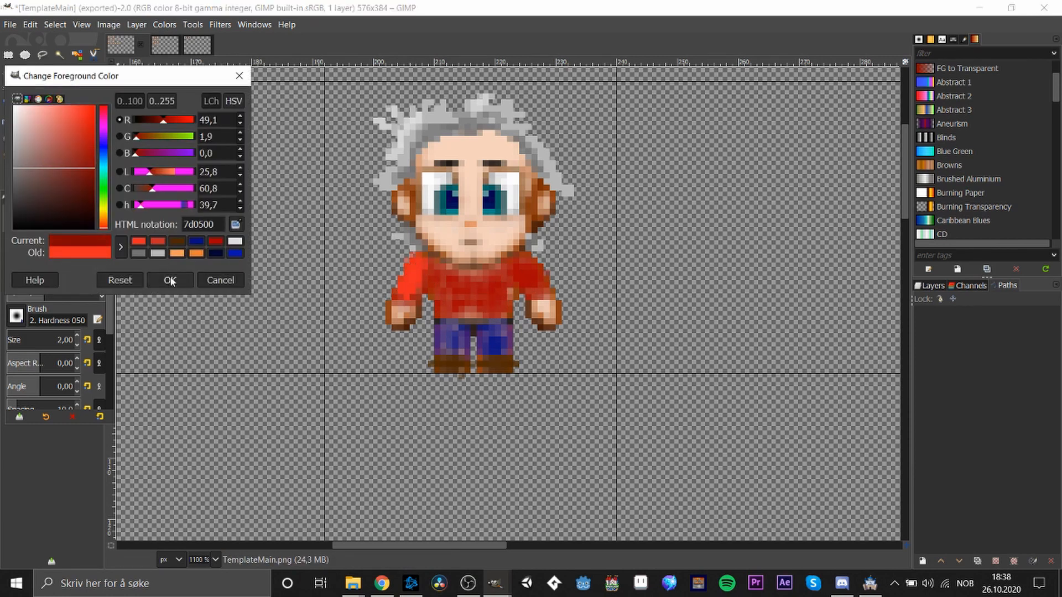
pyautogui.click(170, 280)
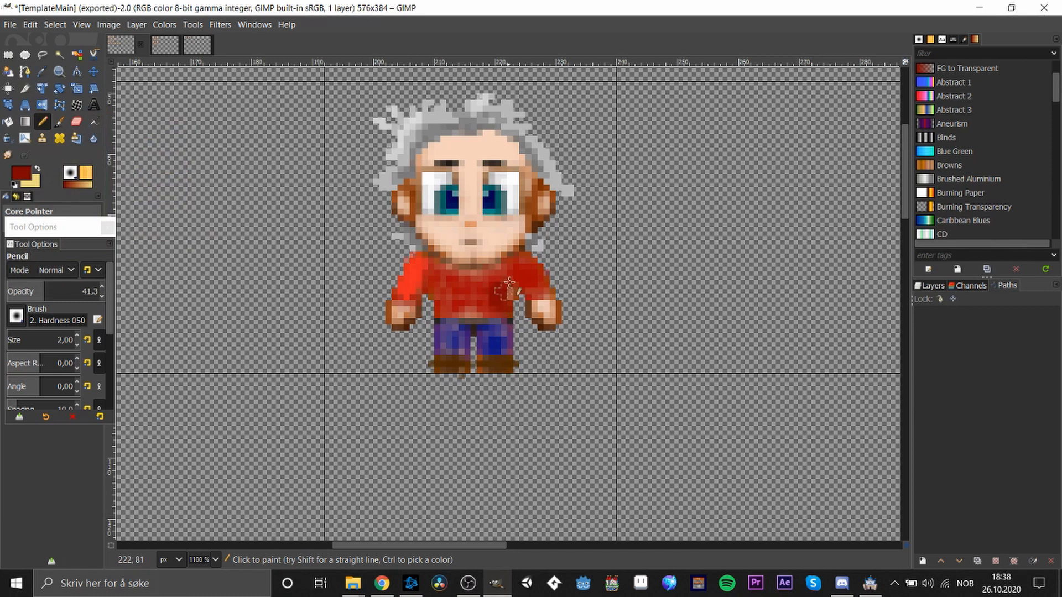
pyautogui.moveTo(499, 297)
pyautogui.mouseDown()
pyautogui.moveTo(526, 271)
pyautogui.moveTo(540, 288)
pyautogui.moveTo(510, 263)
pyautogui.mouseUp()
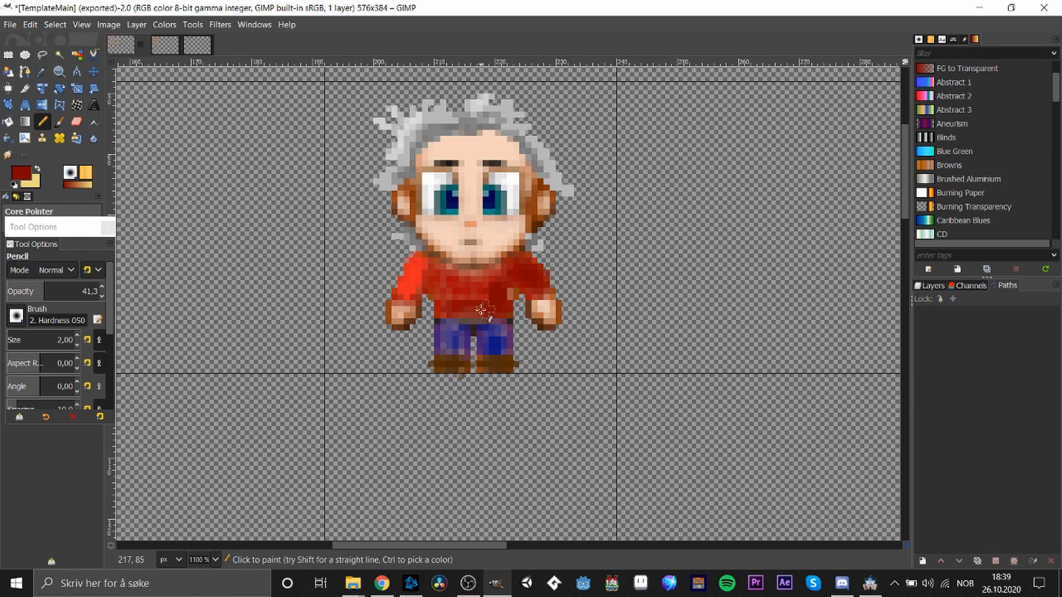
pyautogui.moveTo(457, 310); pyautogui.dragTo(495, 310)
# - Paint dark red shading along the left of the collar and across the lower torso of the sweater
pyautogui.keyDown('ctrl'); pyautogui.scroll(-4, 737, 300); pyautogui.keyUp('ctrl')
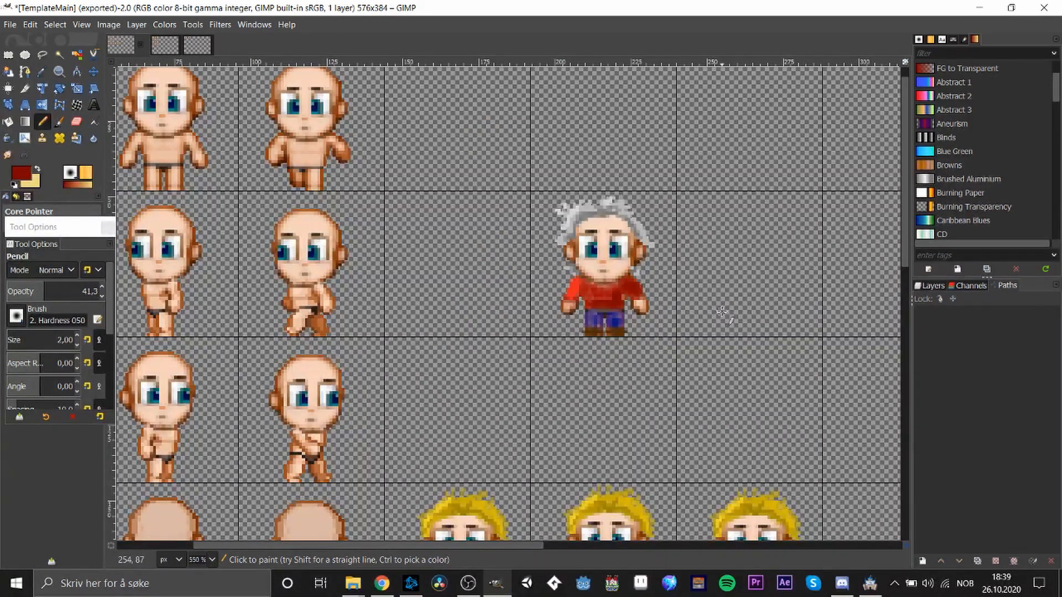
pyautogui.press('5')
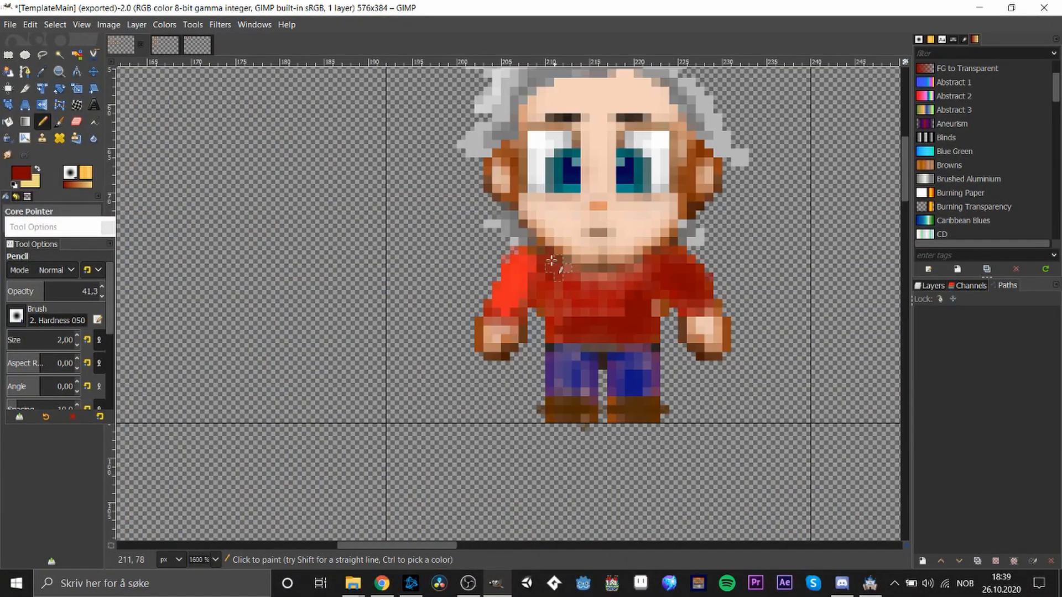
pyautogui.moveTo(533, 257); pyautogui.dragTo(543, 264)
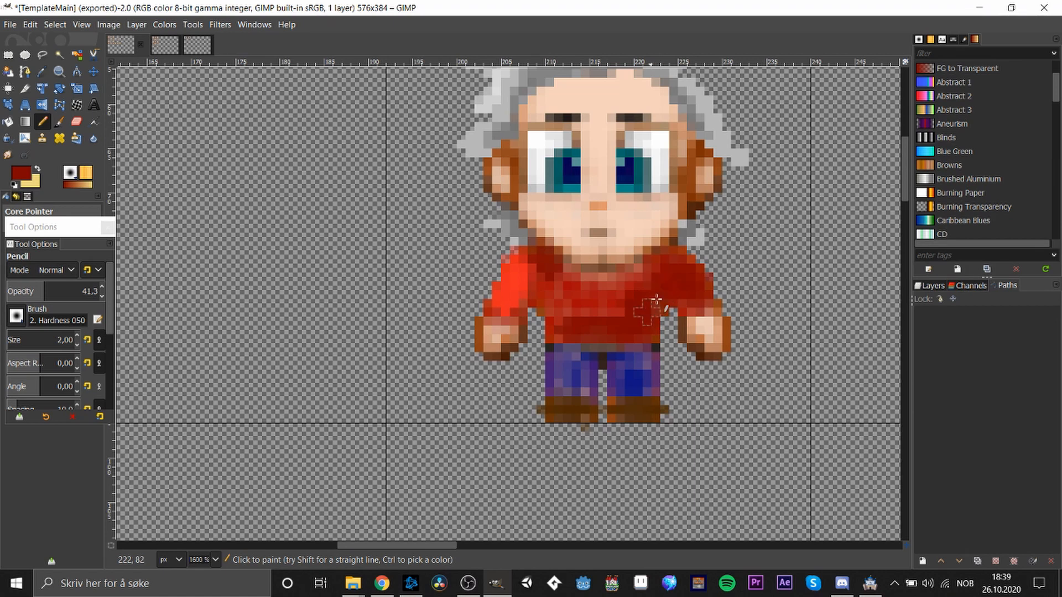
pyautogui.moveTo(610, 323)
pyautogui.mouseDown()
pyautogui.moveTo(540, 306)
pyautogui.moveTo(549, 309)
pyautogui.moveTo(538, 295)
pyautogui.moveTo(581, 328)
pyautogui.moveTo(563, 305)
pyautogui.moveTo(605, 318)
pyautogui.moveTo(623, 300)
pyautogui.mouseUp()
pyautogui.scroll(-2, 667, 322)
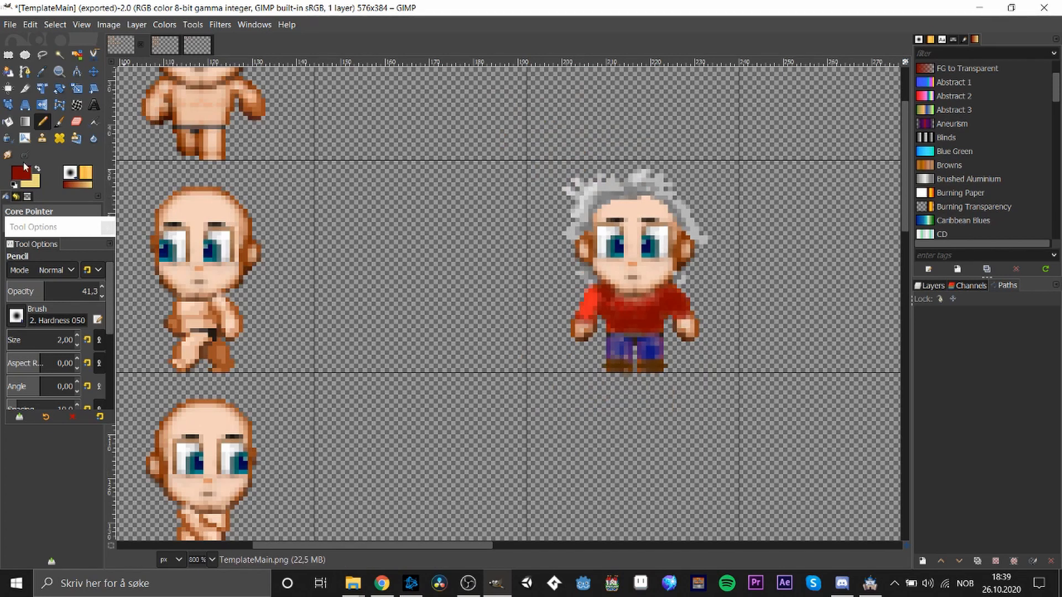
# - Sample the dark blue from the trousers and paint it over both legs with the Pencil
pyautogui.press('o')
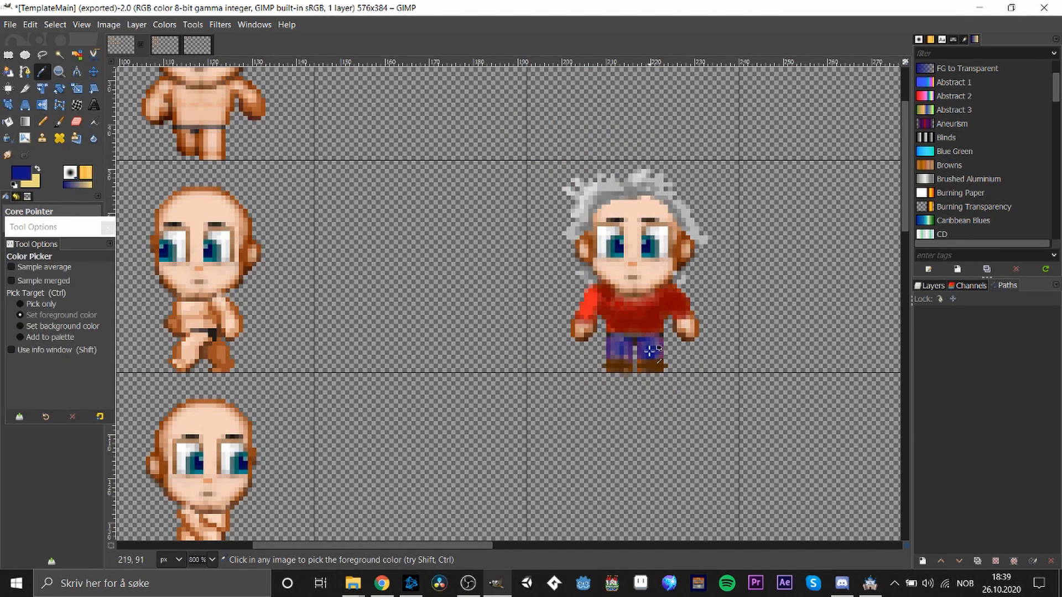
pyautogui.press('n')
pyautogui.click(616, 360)
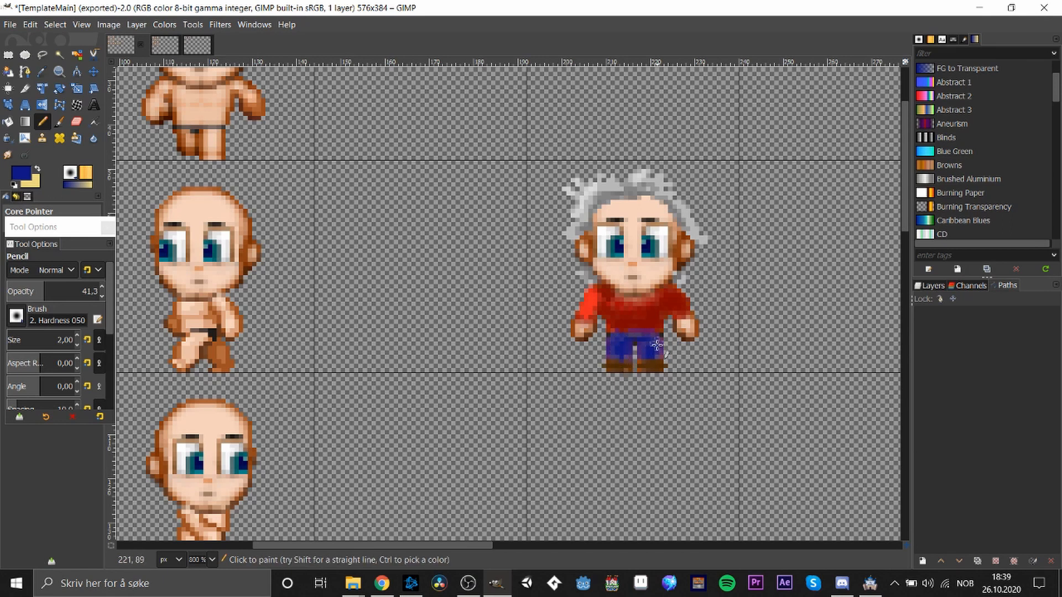
# - Copy the grey-haired sprite's head and paste it as a spare in the empty grid cell to its right
pyautogui.press('r')
pyautogui.moveTo(345, 66)
pyautogui.mouseDown()
pyautogui.moveTo(689, 243)
pyautogui.moveTo(717, 292)
pyautogui.mouseUp()
pyautogui.hotkey('ctrl', 'c')
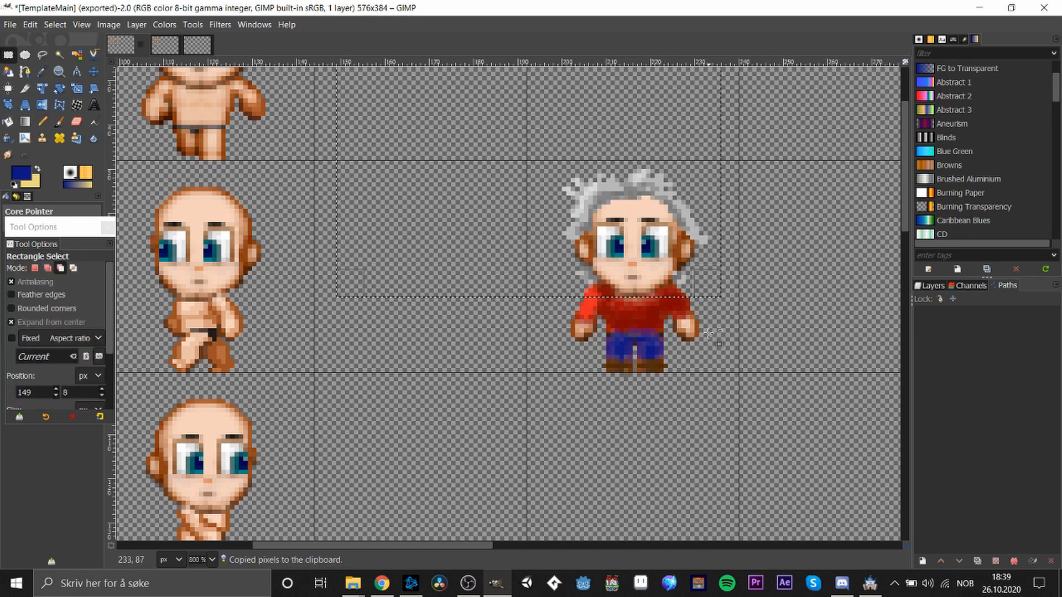
pyautogui.hotkey('ctrl', 'v')
pyautogui.moveTo(570, 342); pyautogui.dragTo(801, 183)
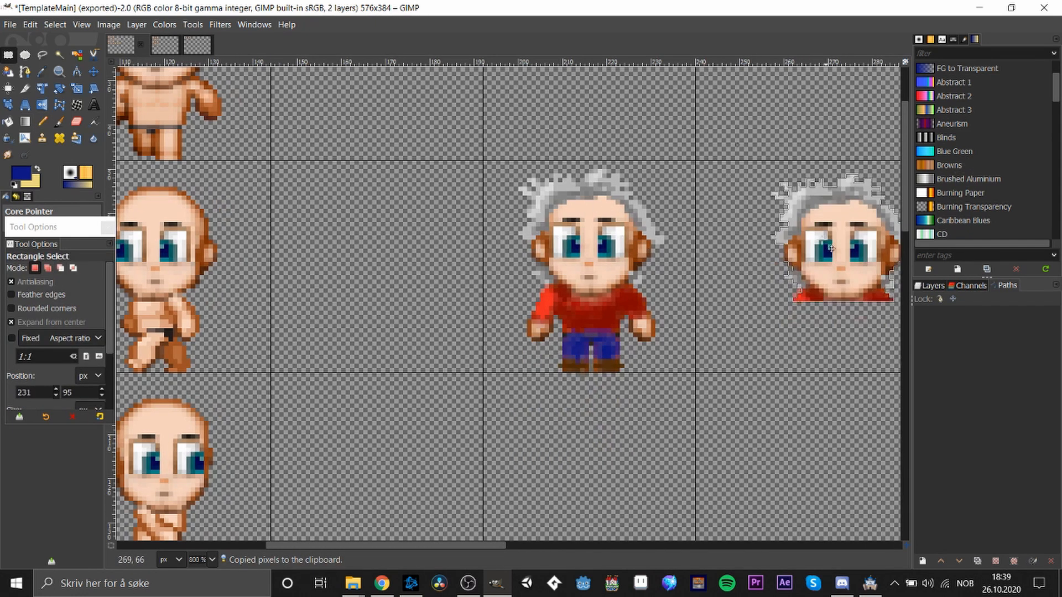
pyautogui.click(757, 365)
# - Apply the Cartoon filter to the whole grey-haired sprite with mask radius 13,896 and percent black 0,265, and clear the selection
pyautogui.moveTo(502, 144); pyautogui.dragTo(673, 369)
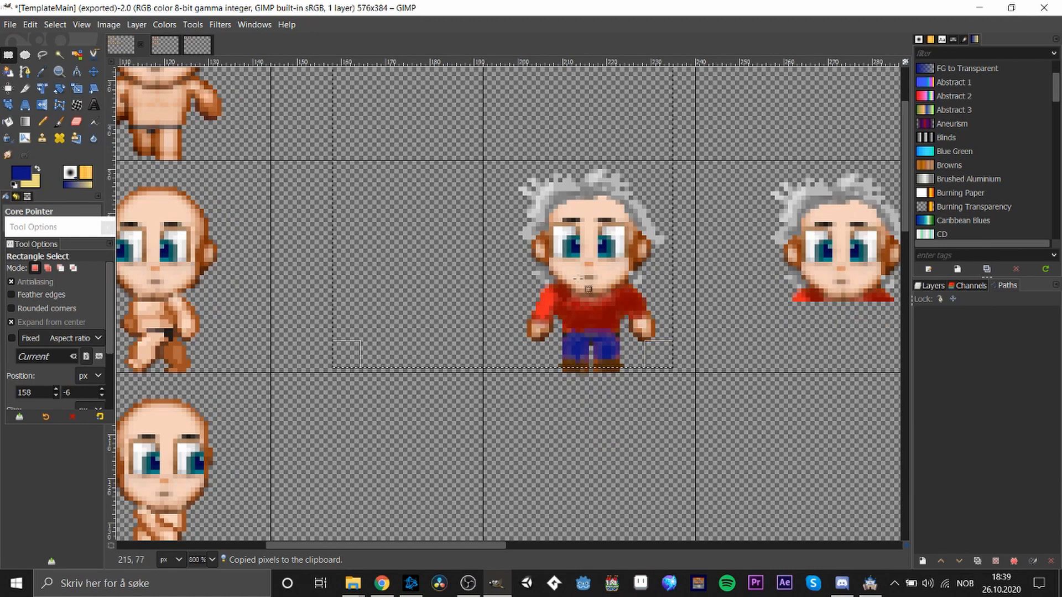
pyautogui.moveTo(570, 260); pyautogui.dragTo(609, 331)
pyautogui.rightClick(589, 306)
pyautogui.moveTo(636, 446)
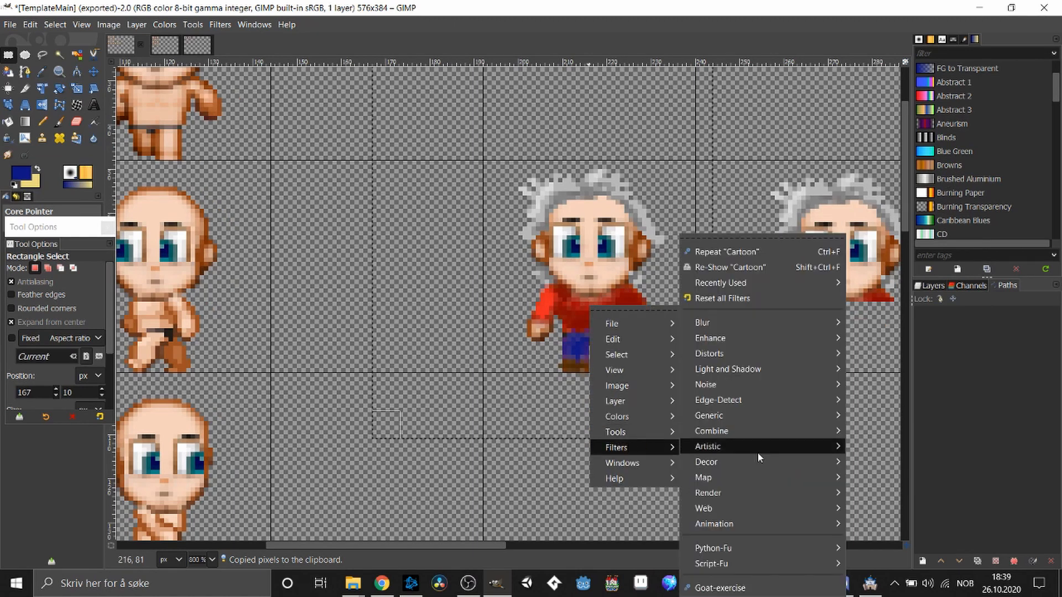
pyautogui.moveTo(757, 452)
pyautogui.click(911, 342)
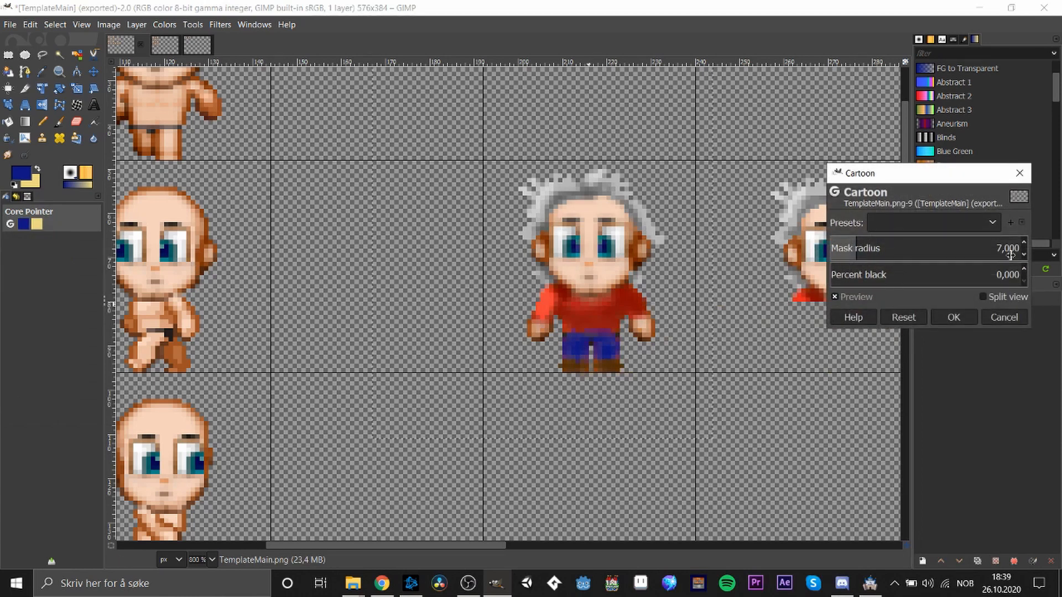
pyautogui.moveTo(849, 250)
pyautogui.mouseDown()
pyautogui.moveTo(1017, 251)
pyautogui.moveTo(853, 251)
pyautogui.moveTo(871, 251)
pyautogui.mouseUp()
pyautogui.moveTo(835, 280); pyautogui.dragTo(277, 288)
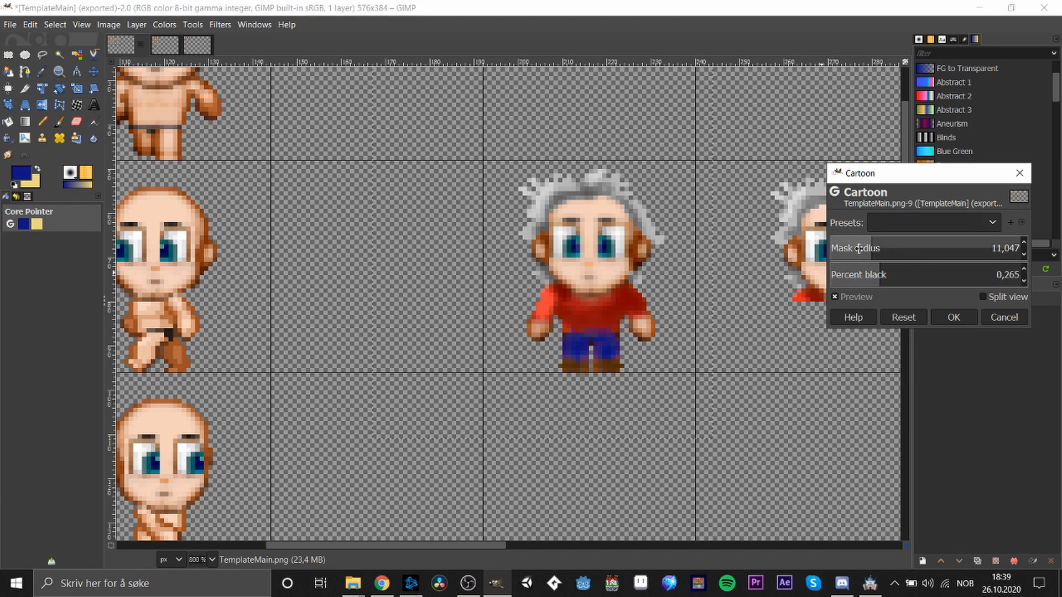
pyautogui.moveTo(865, 251); pyautogui.dragTo(974, 254)
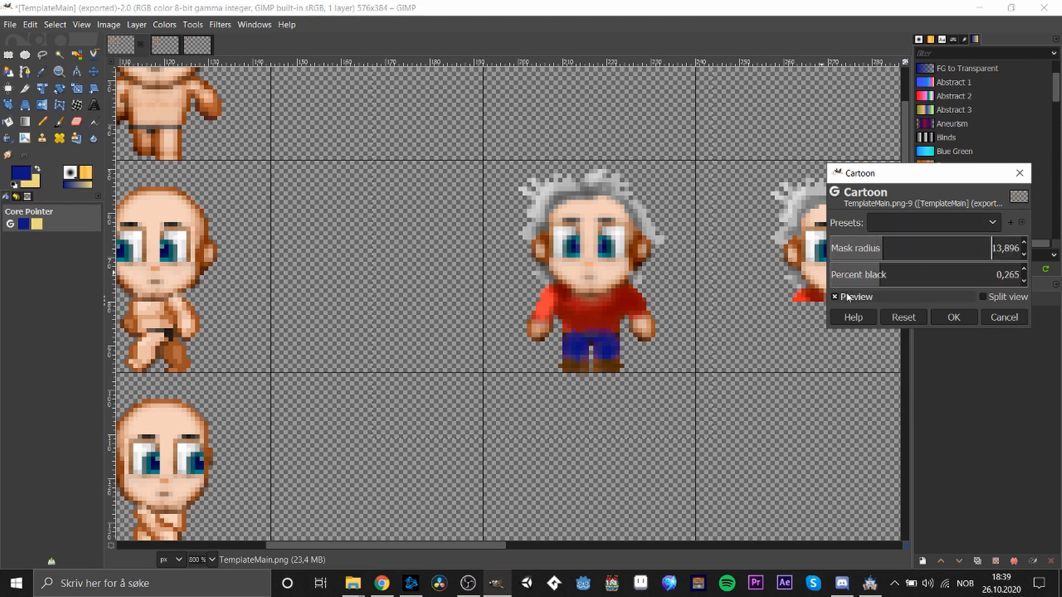
pyautogui.click(954, 318)
pyautogui.click(351, 191)
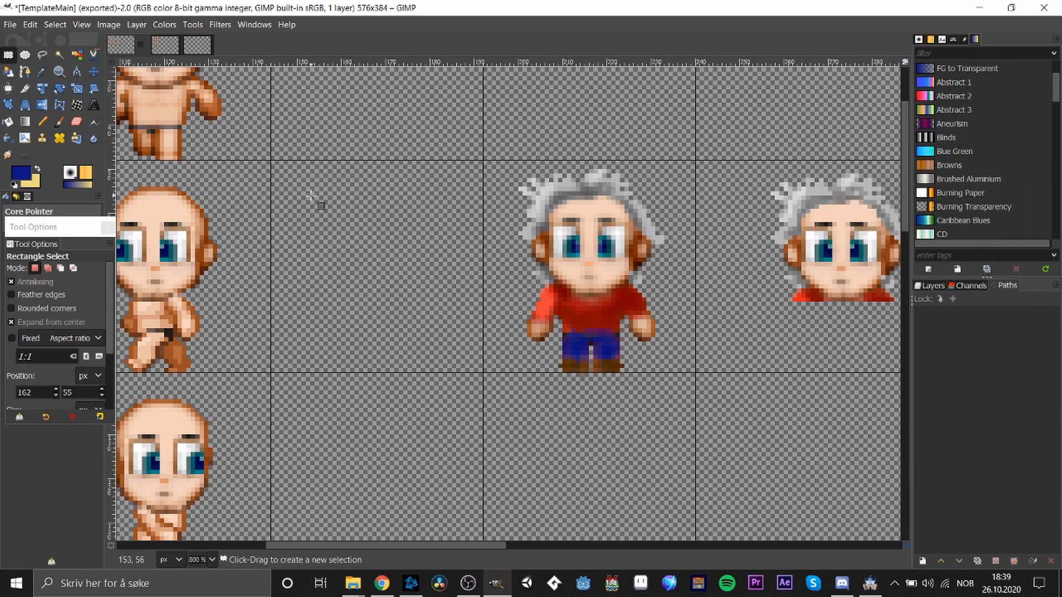
# - Copy the spare head and place it over the filtered sprite's head, aligned with the body
pyautogui.scroll(-3, 328, 203)
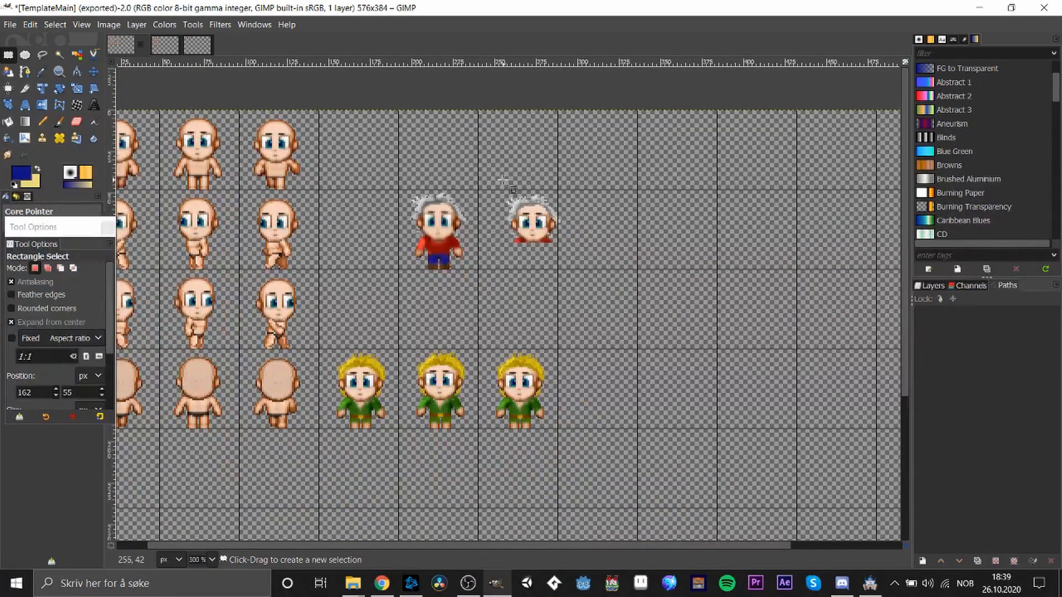
pyautogui.moveTo(502, 180); pyautogui.dragTo(621, 256)
pyautogui.hotkey('ctrl', 'c')
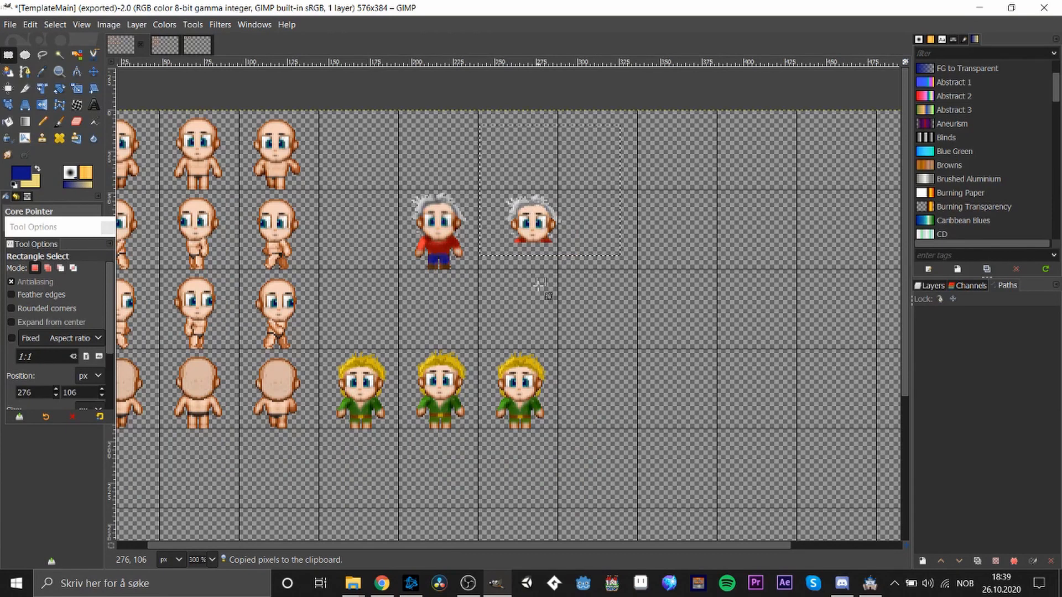
pyautogui.hotkey('ctrl', 'v')
pyautogui.moveTo(489, 350); pyautogui.dragTo(448, 224)
pyautogui.scroll(4, 438, 218)
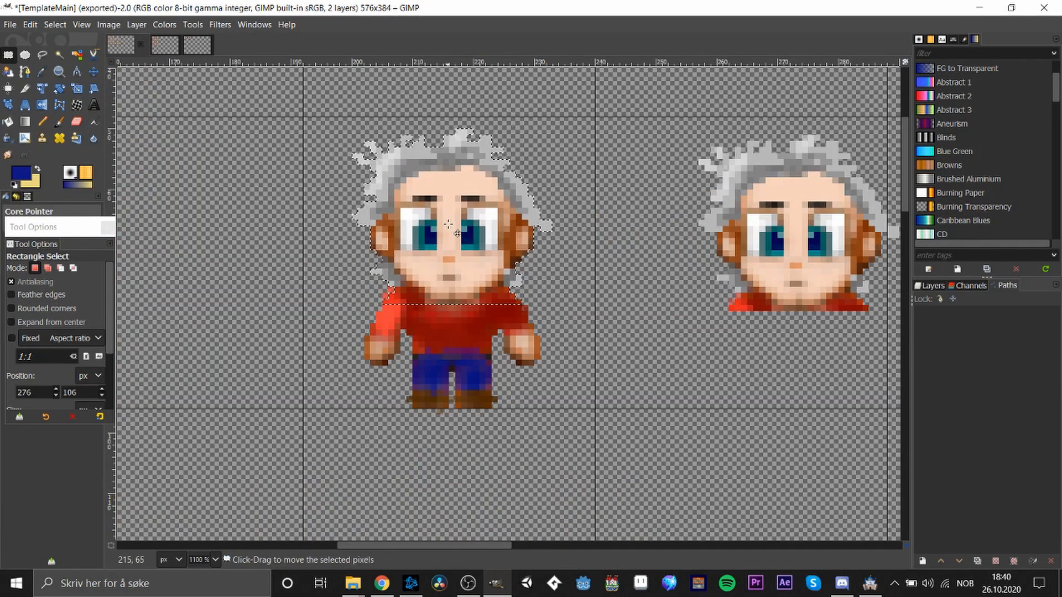
pyautogui.click(633, 312)
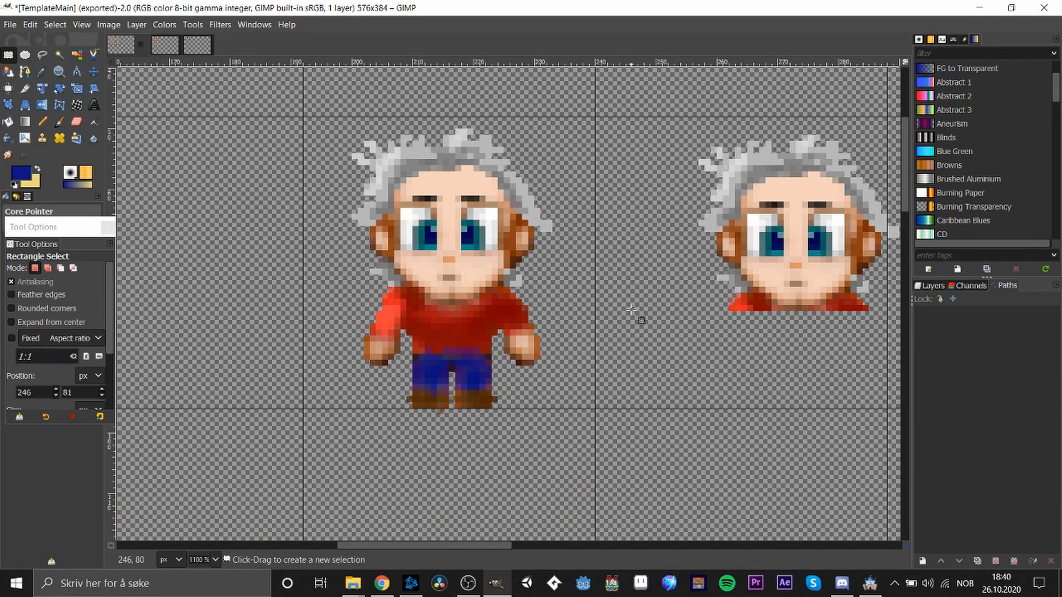
# - Delete the spare head from the grid cell right of the full sprite and clear the selection
pyautogui.scroll(-4, 630, 310)
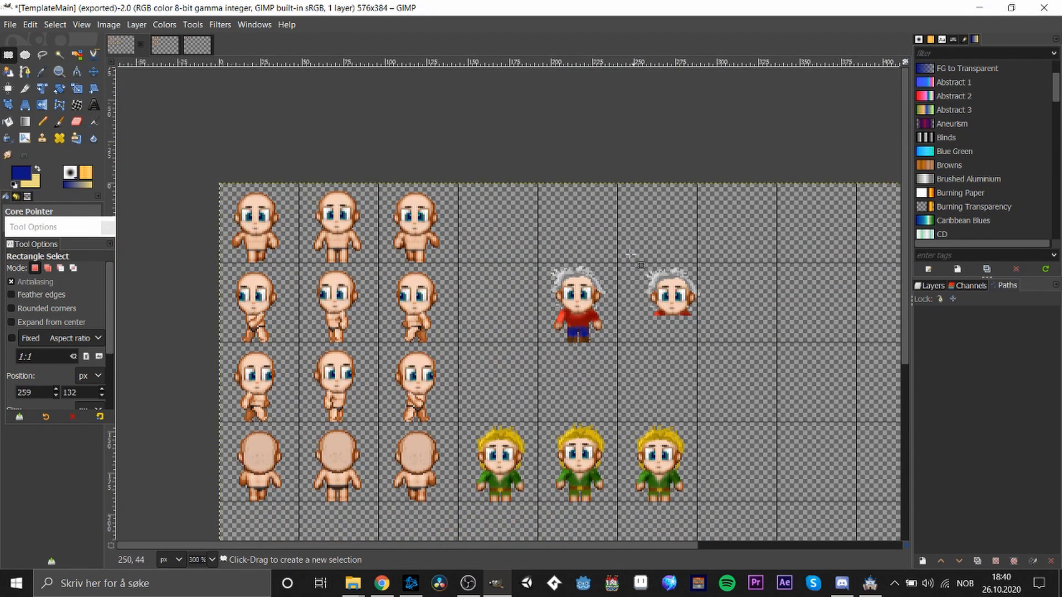
pyautogui.moveTo(630, 254); pyautogui.dragTo(707, 346)
pyautogui.press('Delete')
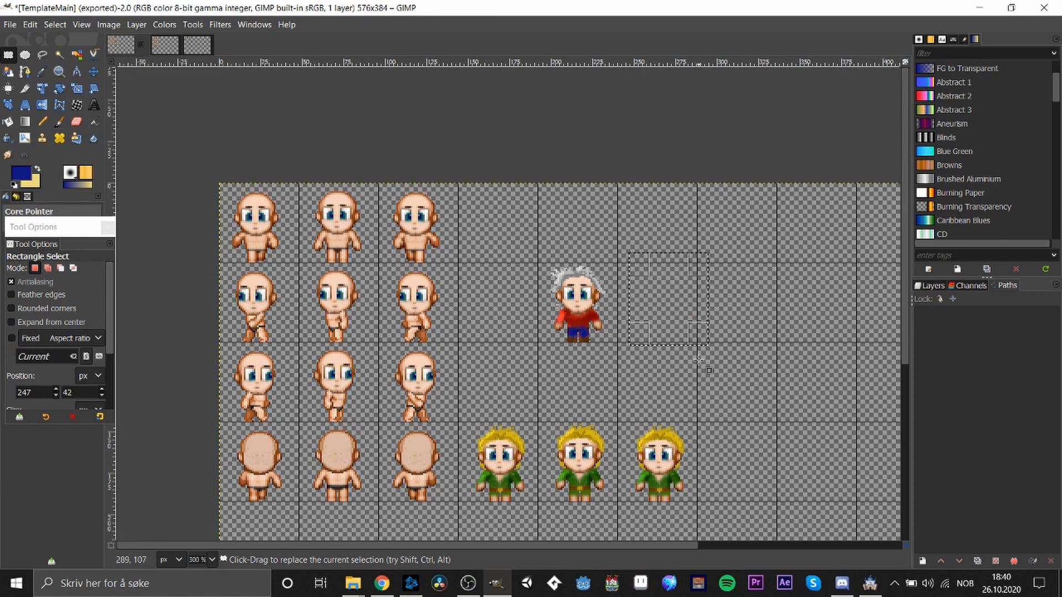
pyautogui.click(699, 360)
# - Duplicate the complete grey-haired sprite into the empty grid cell to its left
pyautogui.moveTo(548, 248); pyautogui.dragTo(505, 325)
pyautogui.hotkey('ctrl', 'c')
pyautogui.click(586, 364)
pyautogui.hotkey('ctrl', 'v')
pyautogui.click(520, 358)
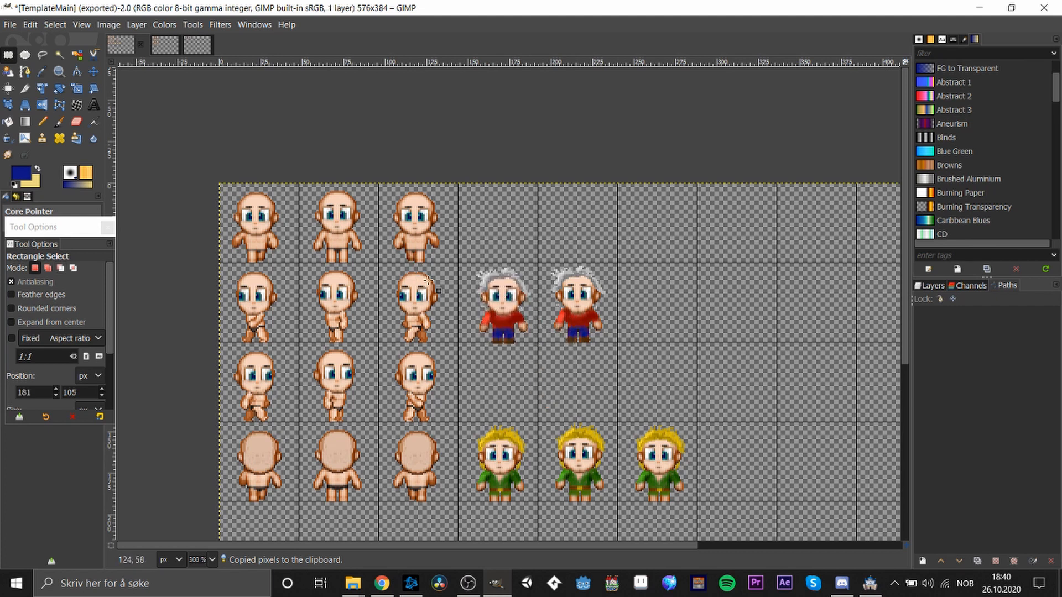
# - Copy the body below the head of the third top-row template and place it in the empty cell beneath the left grey-haired sprite
pyautogui.scroll(2, 466, 284)
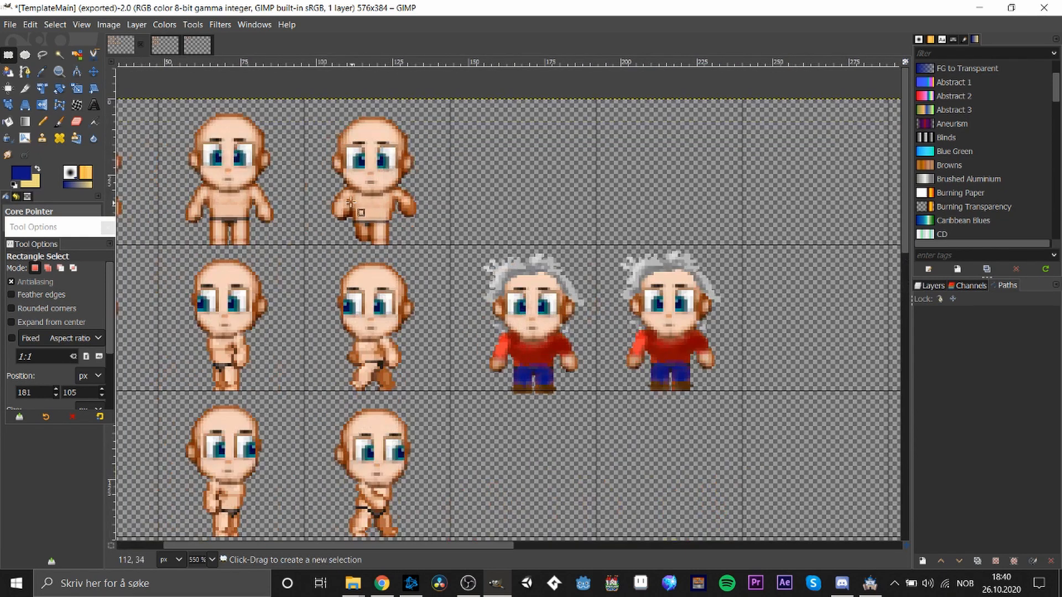
pyautogui.moveTo(330, 193); pyautogui.dragTo(429, 244)
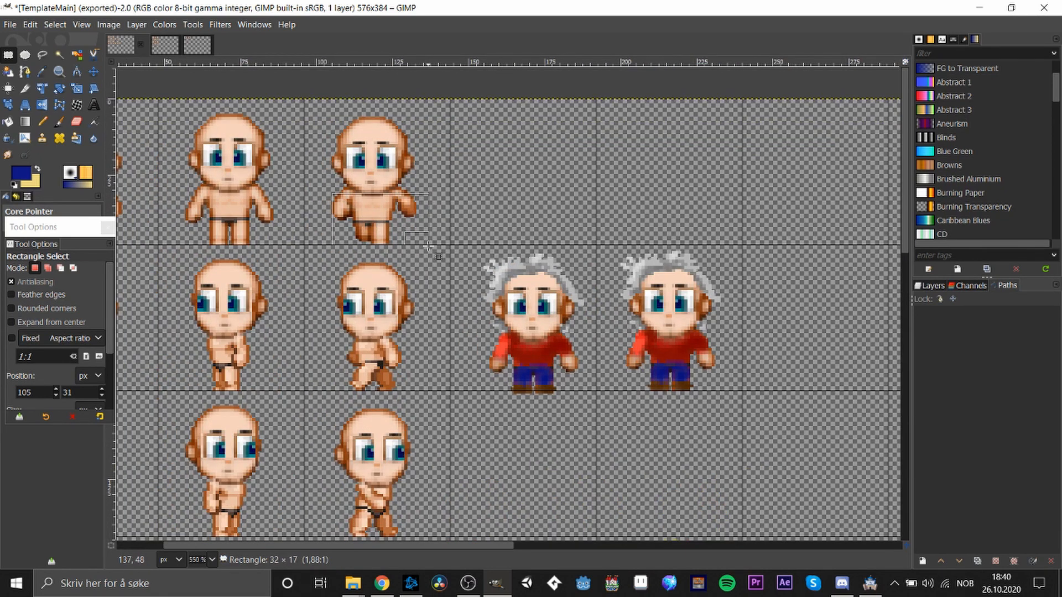
pyautogui.hotkey('ctrl', 'c')
pyautogui.hotkey('ctrl', 'v')
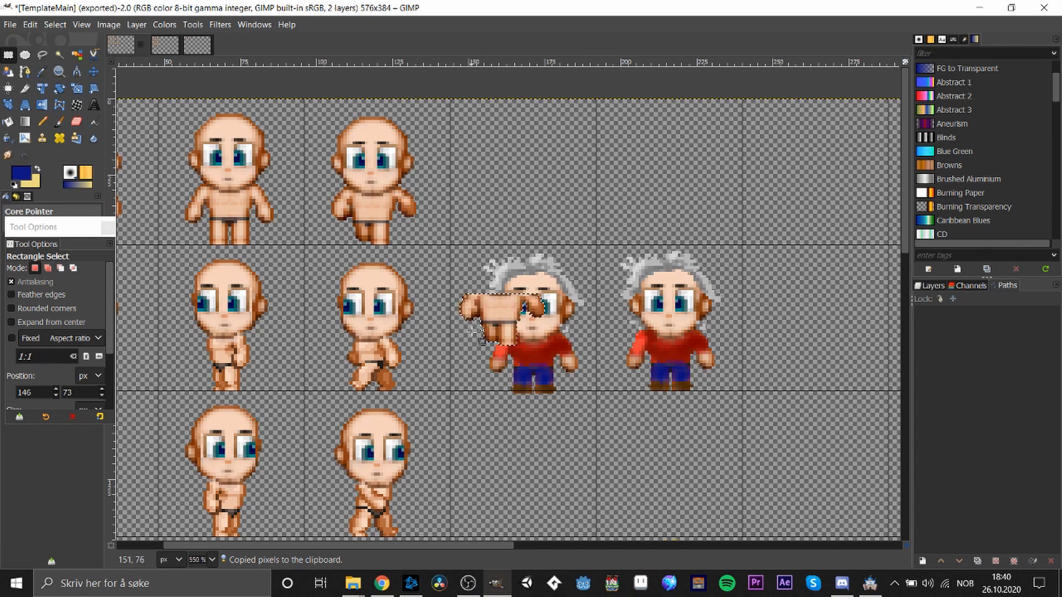
pyautogui.moveTo(477, 329); pyautogui.dragTo(529, 482)
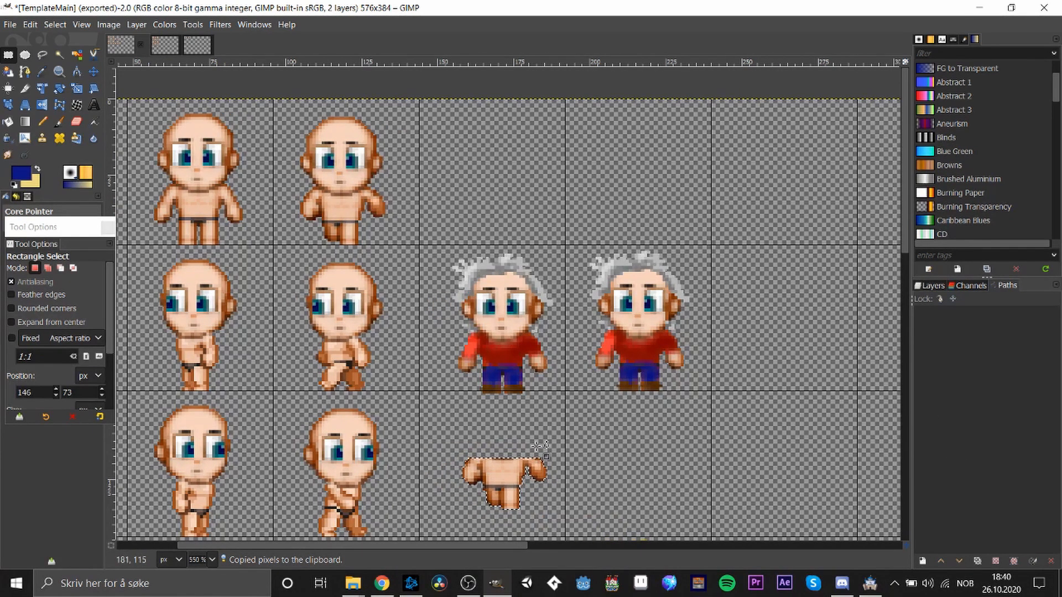
pyautogui.click(578, 423)
pyautogui.moveTo(522, 336); pyautogui.dragTo(554, 375)
pyautogui.click(562, 406)
pyautogui.hotkey('ctrl', 'v')
pyautogui.moveTo(505, 320); pyautogui.dragTo(544, 462)
pyautogui.hotkey('ctrl', 'z')
pyautogui.click(544, 446)
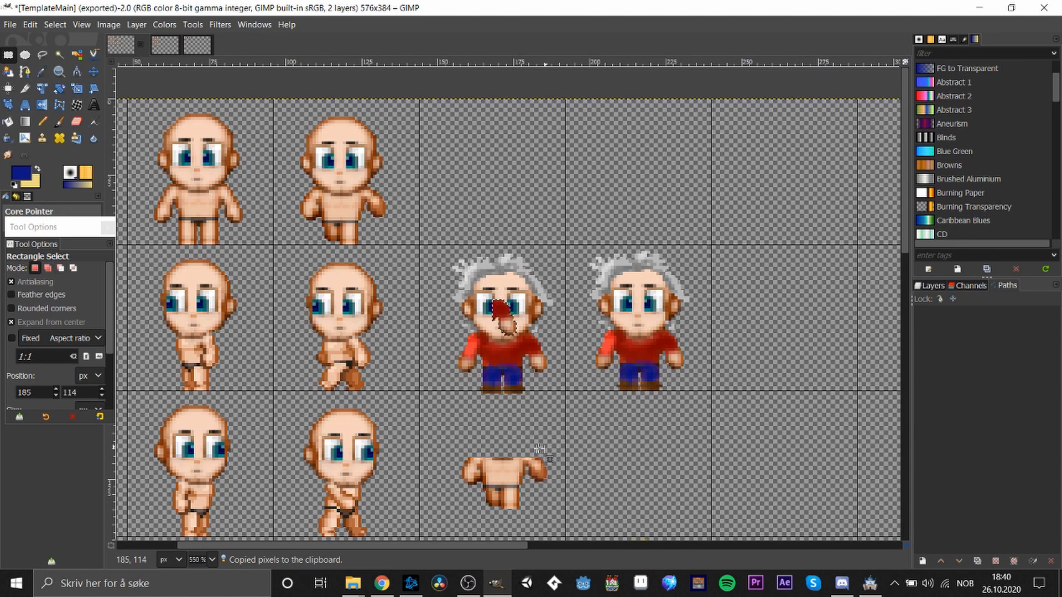
pyautogui.hotkey('ctrl', 'z')
pyautogui.hotkey('ctrl', 'z')
# - Copy the dark red sleeve and hand of the left grey-haired sprite and place them over the matching arm of the headless body below
pyautogui.moveTo(528, 343); pyautogui.dragTo(551, 366)
pyautogui.hotkey('ctrl', 'c')
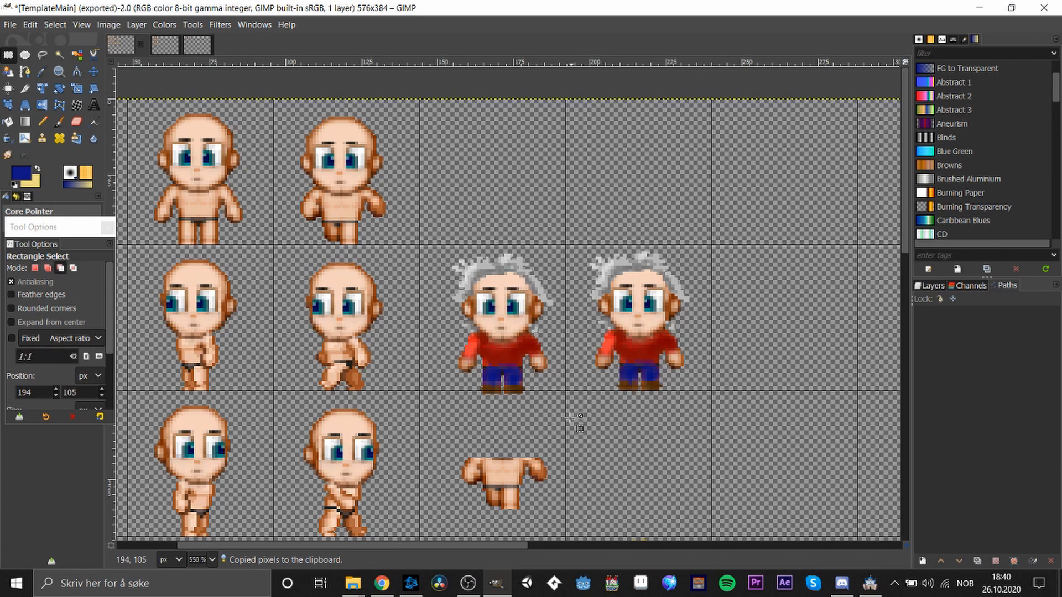
pyautogui.hotkey('ctrl', 'v')
pyautogui.moveTo(500, 314); pyautogui.dragTo(539, 475)
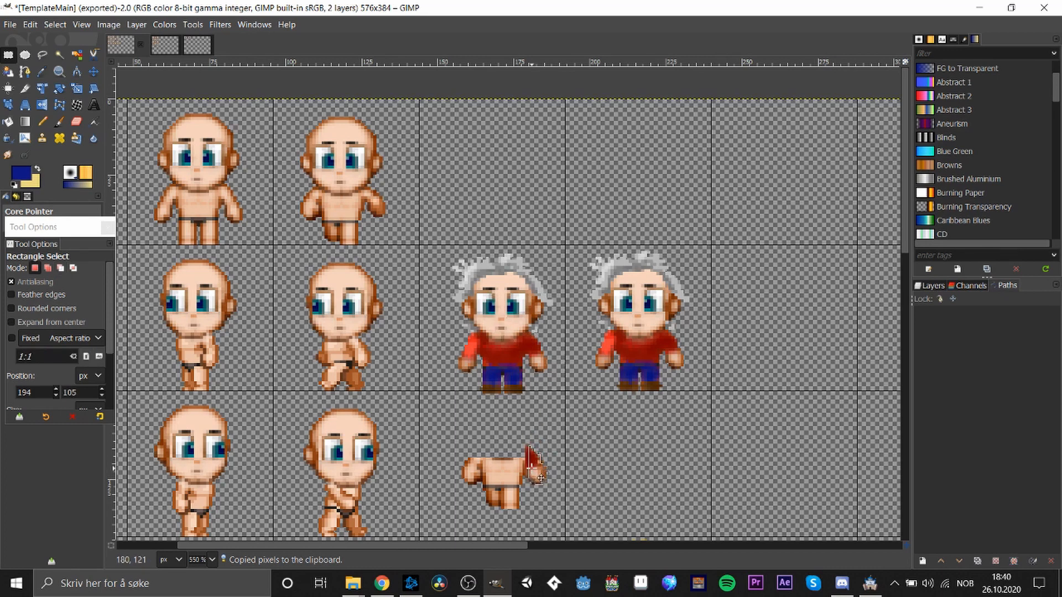
pyautogui.click(553, 458)
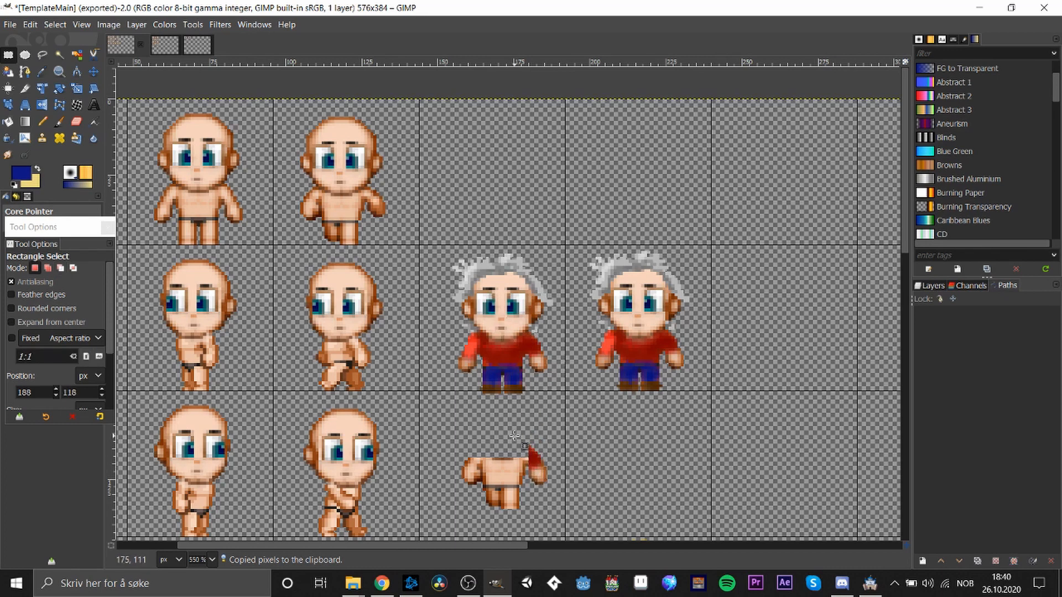
# - Darken the pasted sleeve and hand on the headless body with Hue-Chroma, setting Lightness to -24.42
pyautogui.moveTo(552, 455); pyautogui.dragTo(567, 487)
pyautogui.rightClick(567, 486)
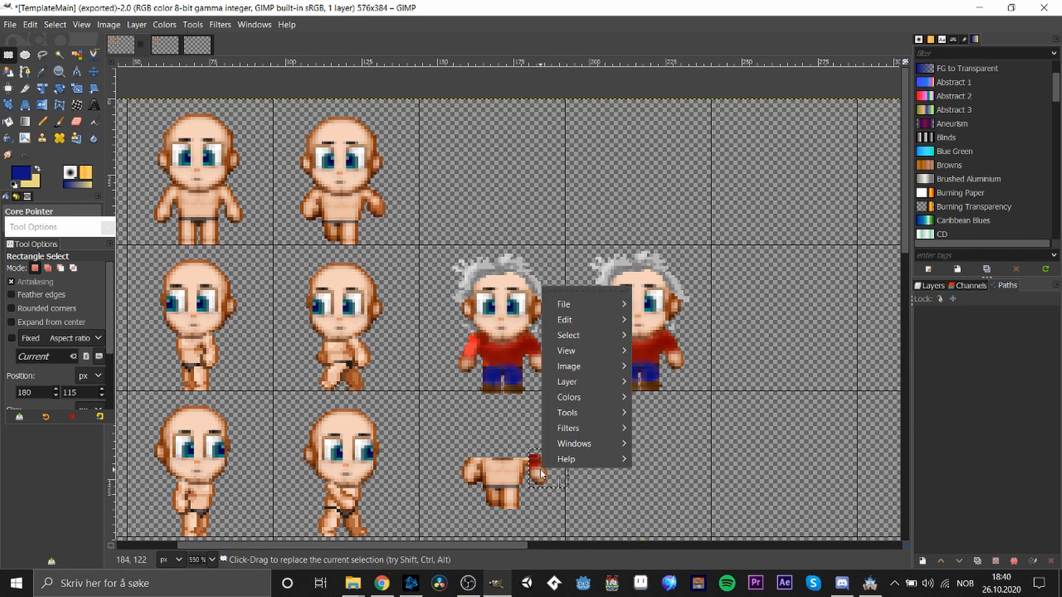
pyautogui.moveTo(586, 398)
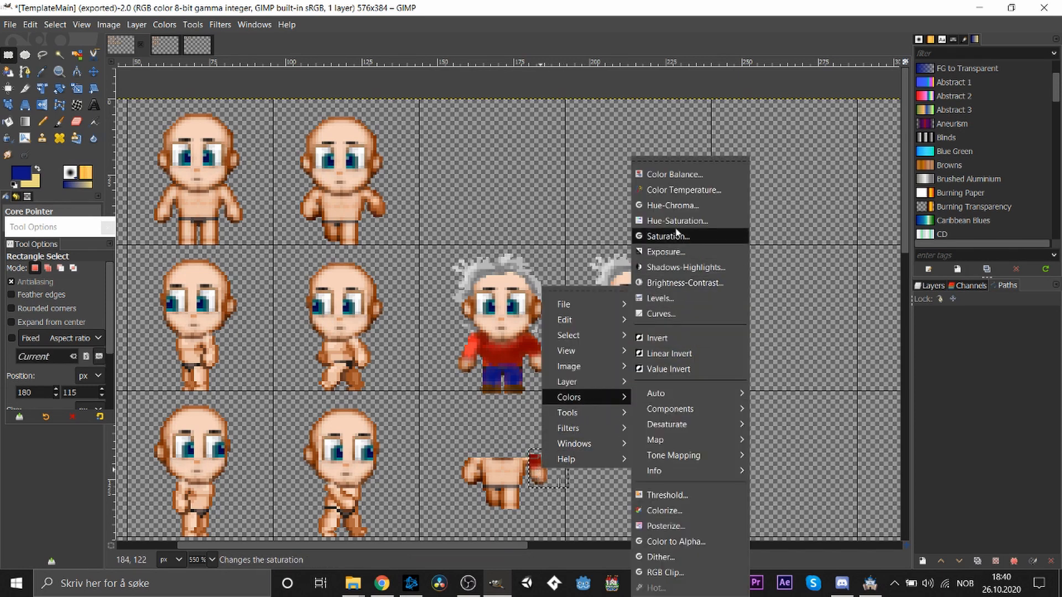
pyautogui.click(672, 206)
pyautogui.click(907, 301)
pyautogui.moveTo(907, 301); pyautogui.dragTo(901, 300)
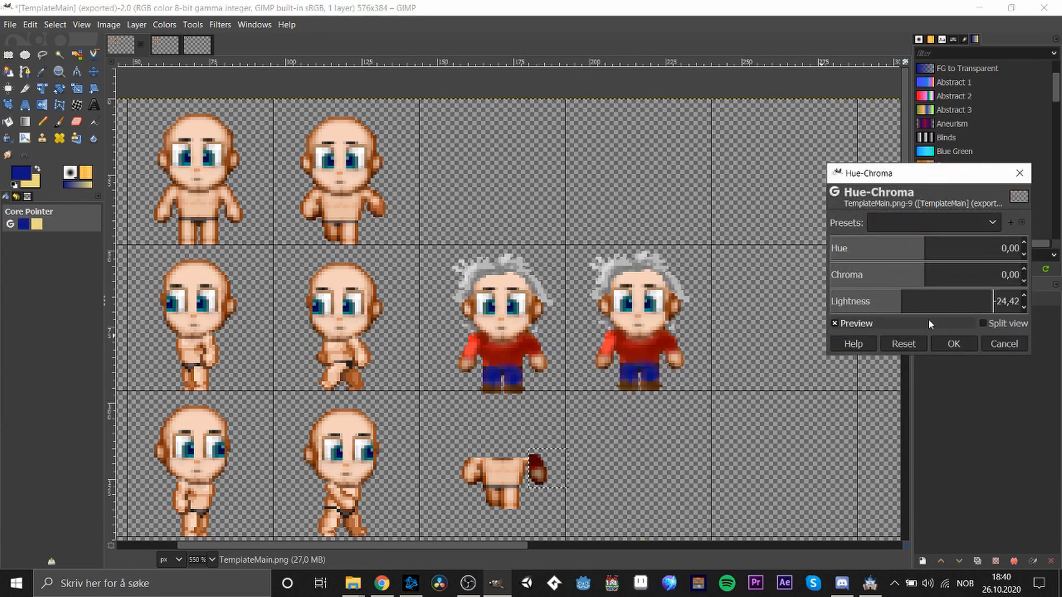
pyautogui.click(953, 344)
# - Lighten the bare arm on the other side of the headless body with Hue-Chroma, setting Lightness to about 8.72
pyautogui.press('r')
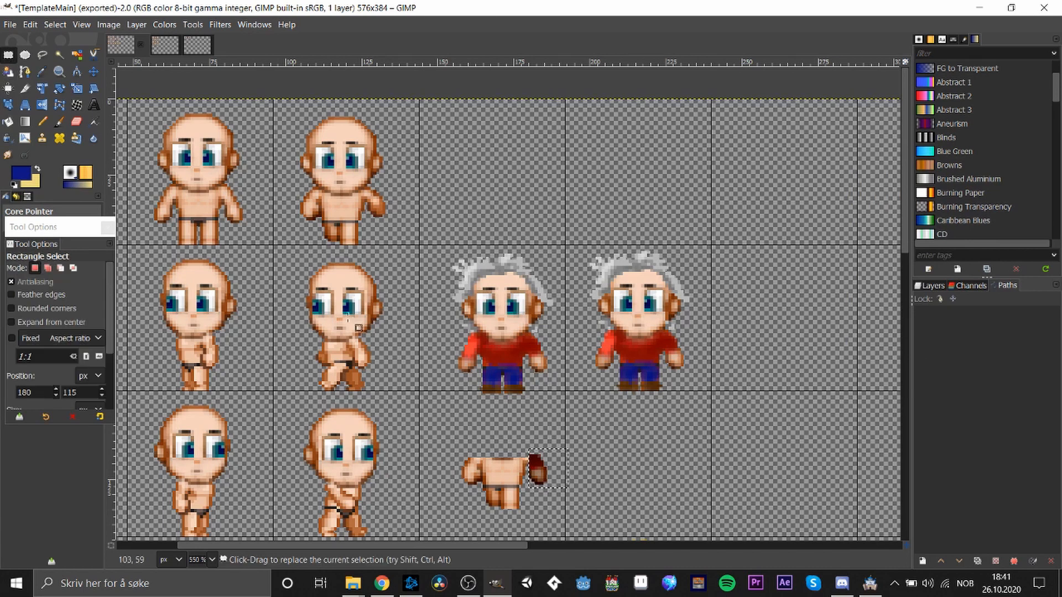
pyautogui.moveTo(425, 455); pyautogui.dragTo(480, 494)
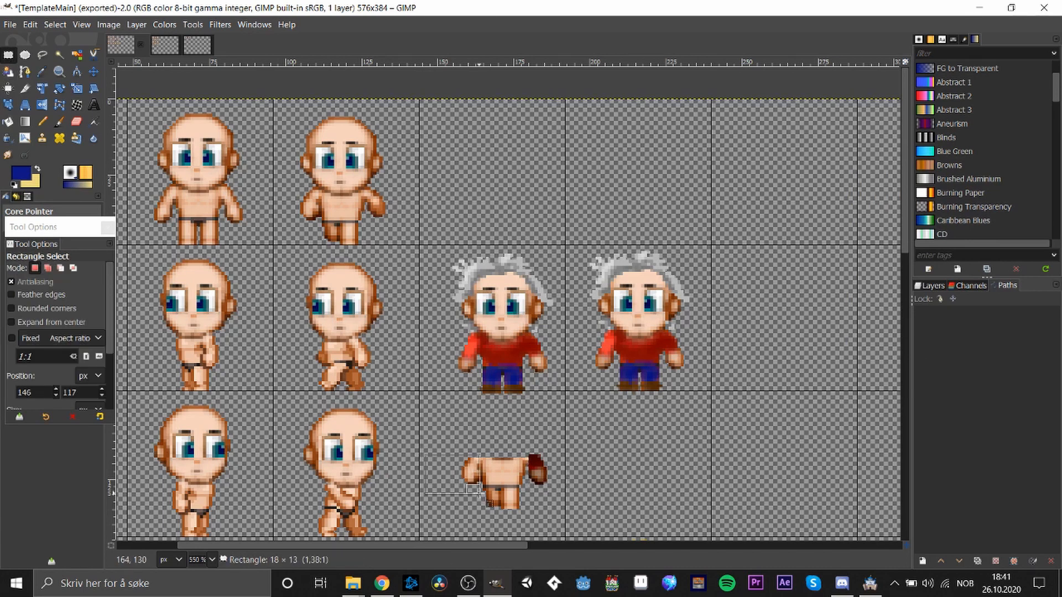
pyautogui.rightClick(458, 470)
pyautogui.moveTo(504, 400)
pyautogui.click(603, 205)
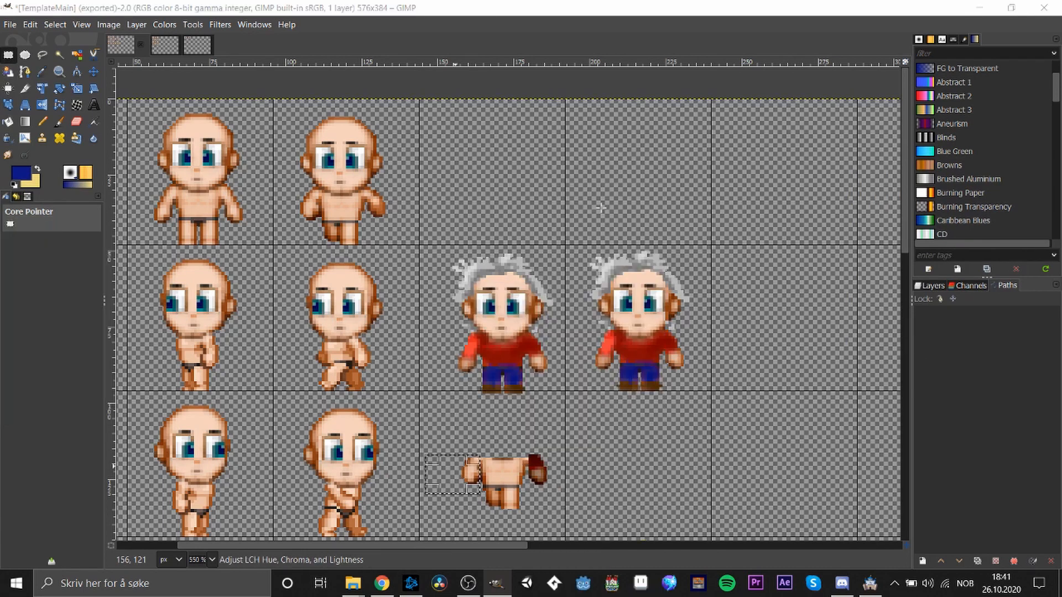
pyautogui.moveTo(921, 302); pyautogui.dragTo(934, 302)
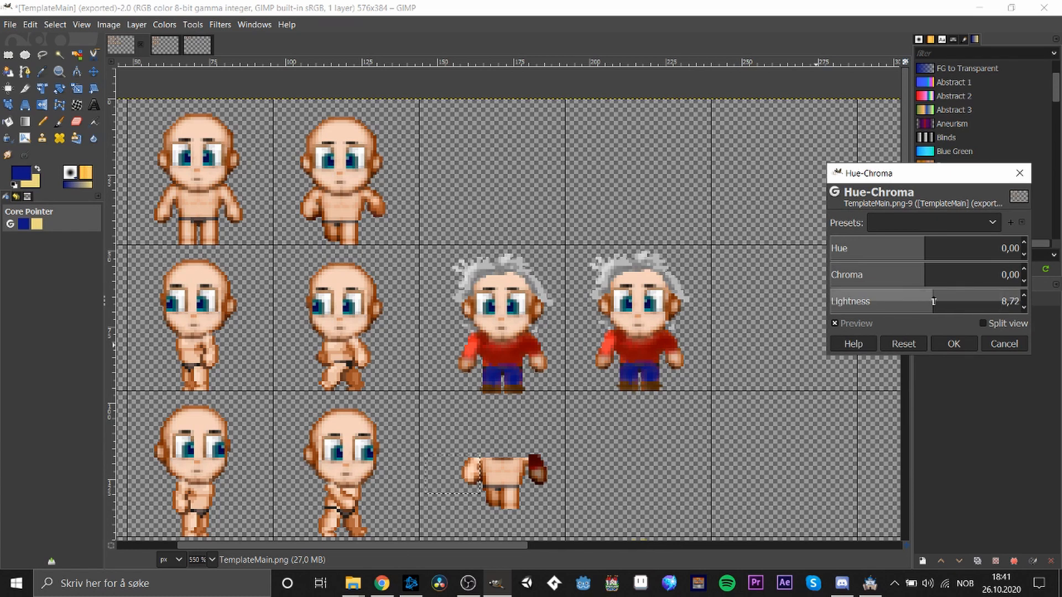
pyautogui.click(955, 344)
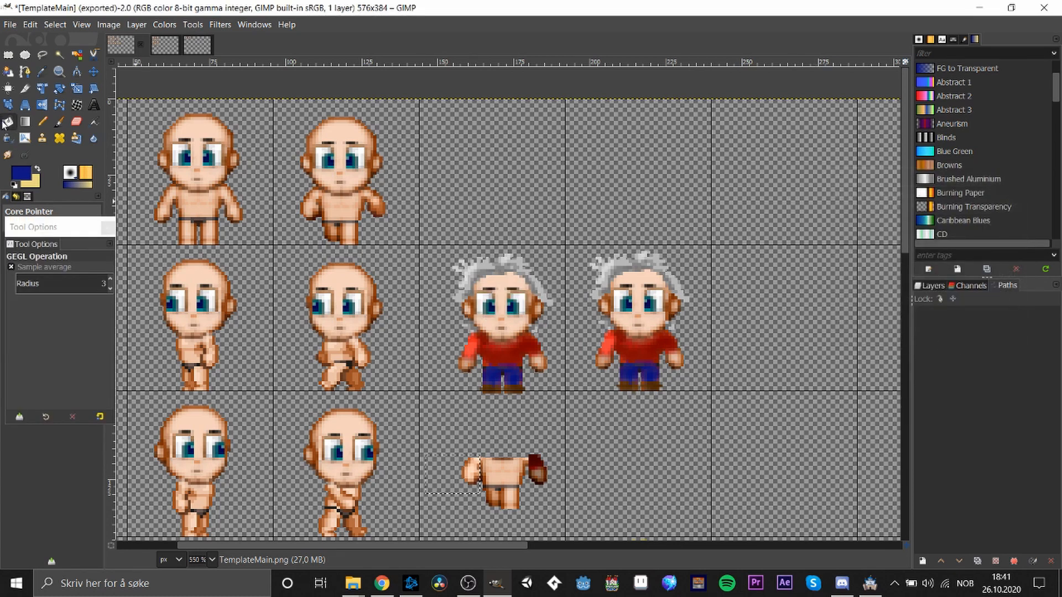
# - Copy the red sweater torso of the left grey-haired sprite and place it over the headless body's chest
pyautogui.click(9, 54)
pyautogui.moveTo(491, 363); pyautogui.dragTo(510, 377)
pyautogui.click(528, 412)
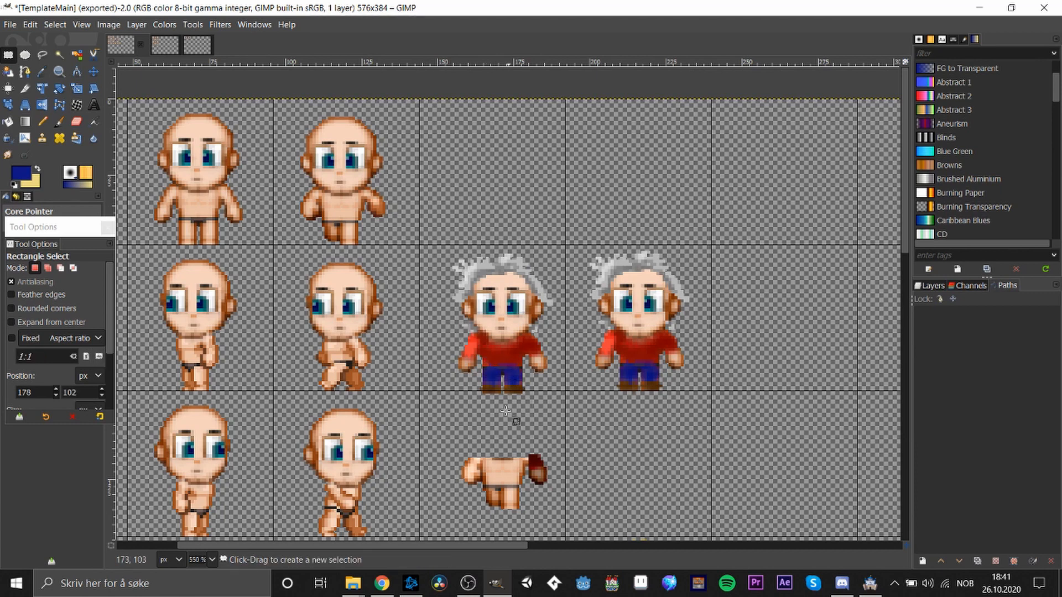
pyautogui.moveTo(480, 343); pyautogui.dragTo(526, 367)
pyautogui.hotkey('ctrl', 'c')
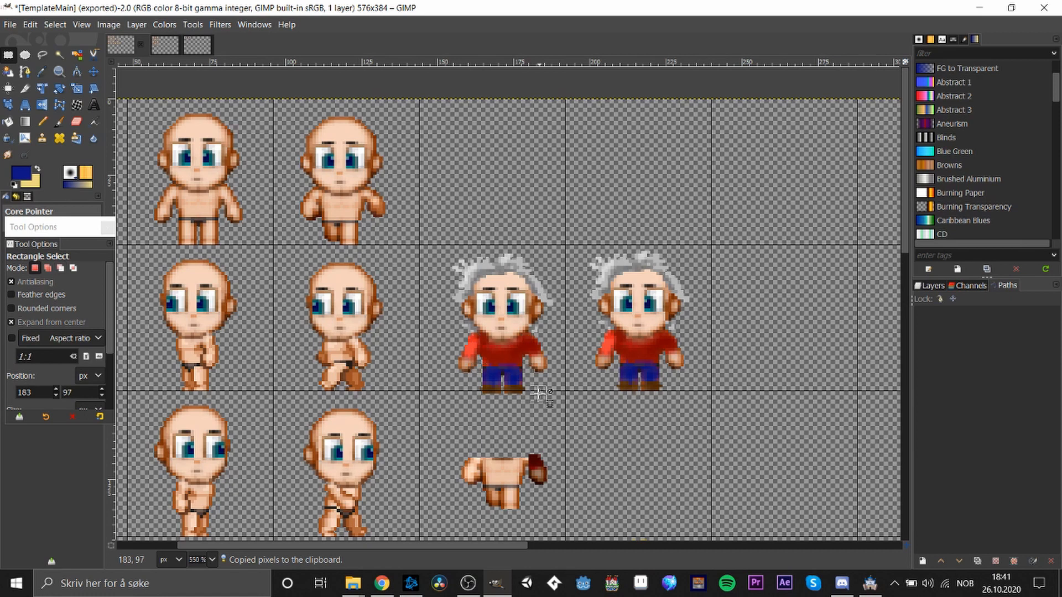
pyautogui.hotkey('ctrl', 'v')
pyautogui.moveTo(516, 330); pyautogui.dragTo(514, 483)
pyautogui.click(536, 505)
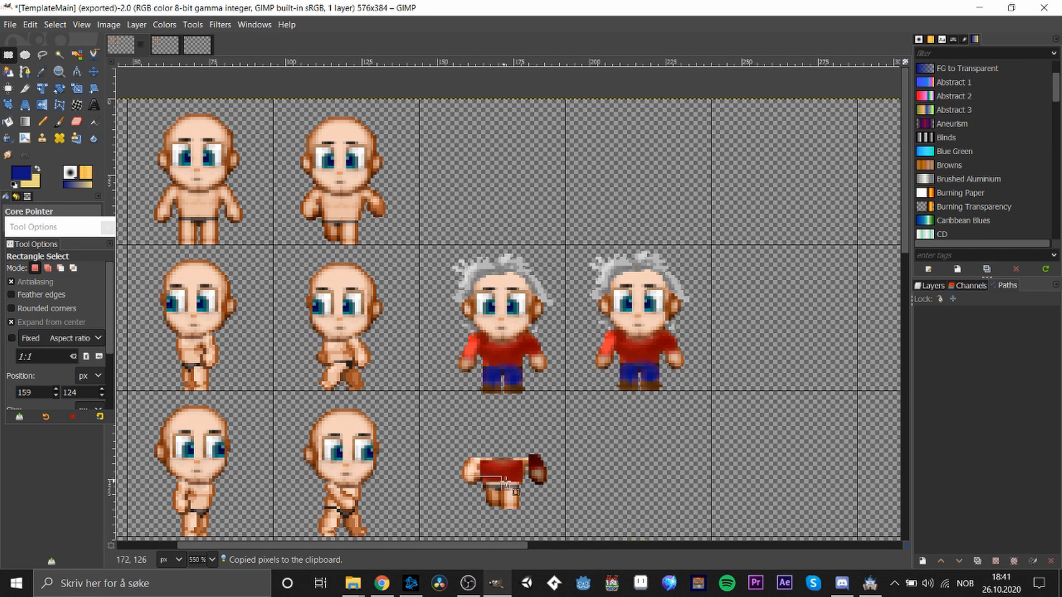
# - Copy the bottom strip of the headless body's red torso and place it twice below to extend the sweater to the waistband
pyautogui.moveTo(506, 483); pyautogui.dragTo(561, 502)
pyautogui.click(571, 507)
pyautogui.click(12, 323)
pyautogui.click(511, 519)
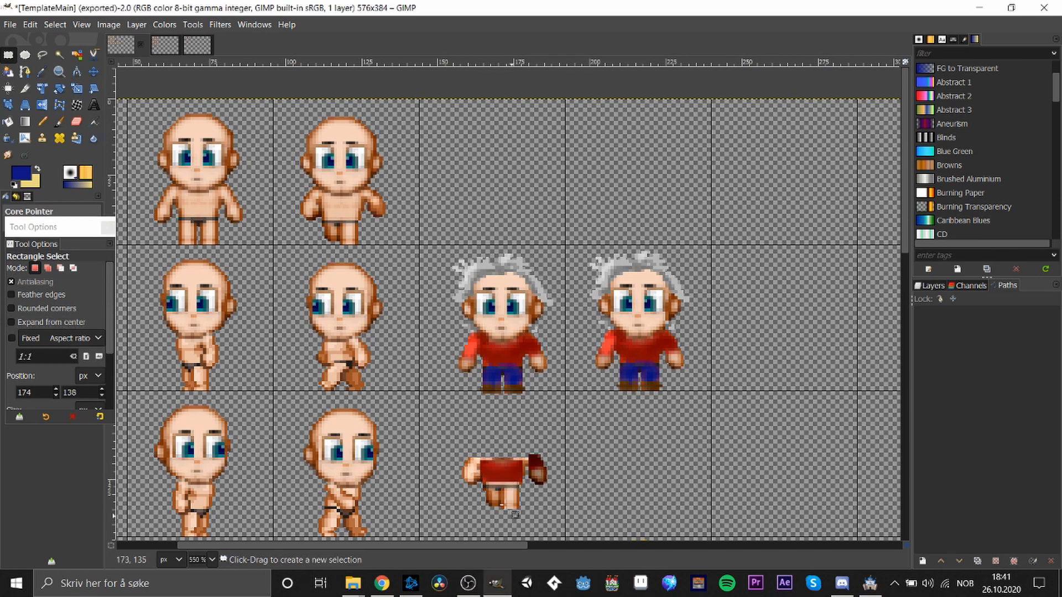
pyautogui.moveTo(484, 477); pyautogui.dragTo(525, 483)
pyautogui.hotkey('ctrl', 'c')
pyautogui.hotkey('ctrl', 'v')
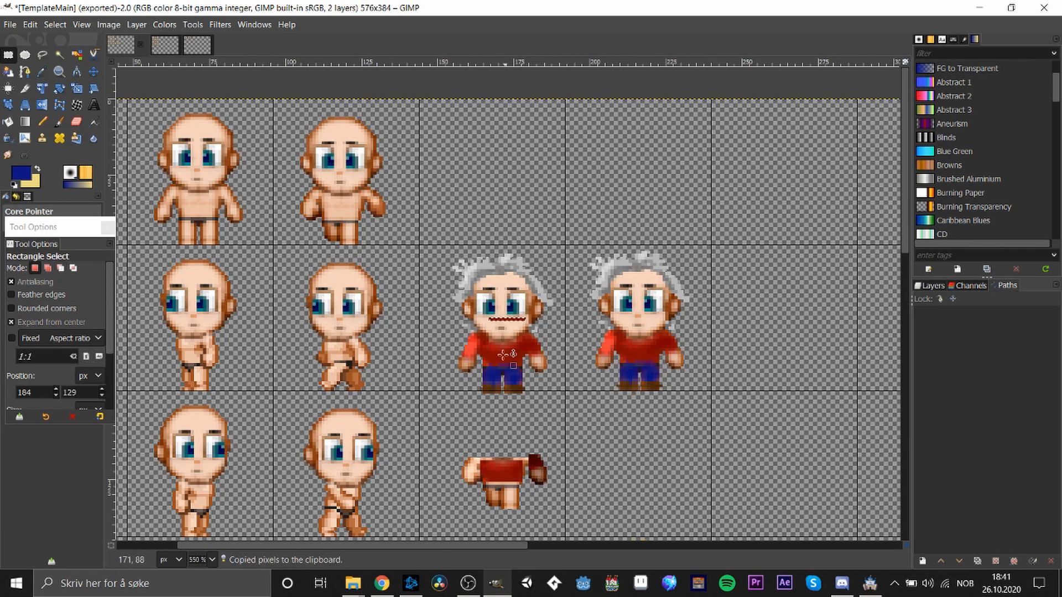
pyautogui.moveTo(504, 319); pyautogui.dragTo(501, 474)
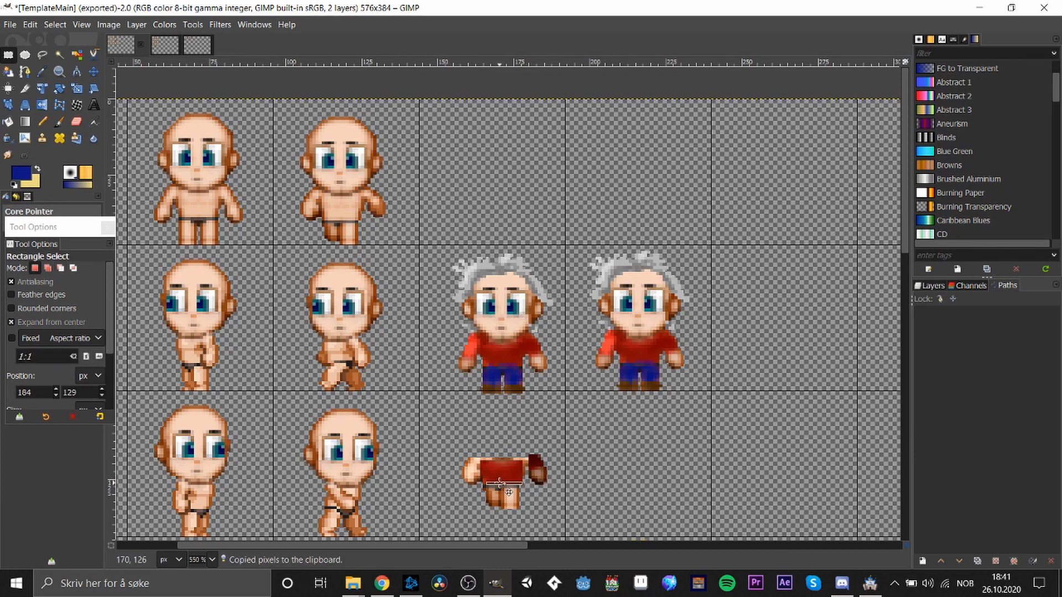
pyautogui.click(562, 506)
pyautogui.hotkey('ctrl', 'v')
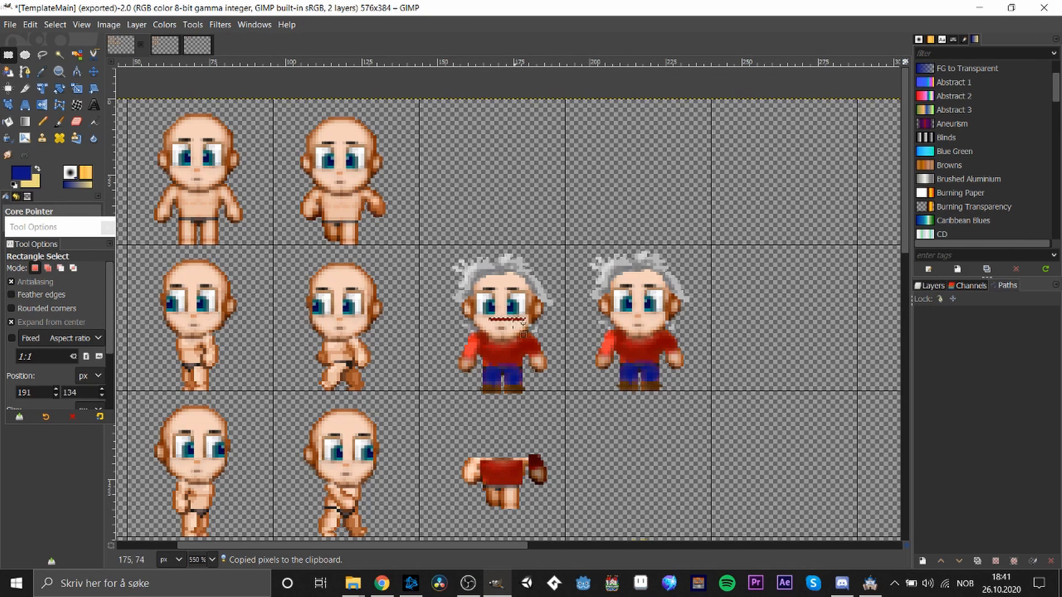
pyautogui.moveTo(514, 328); pyautogui.dragTo(506, 493)
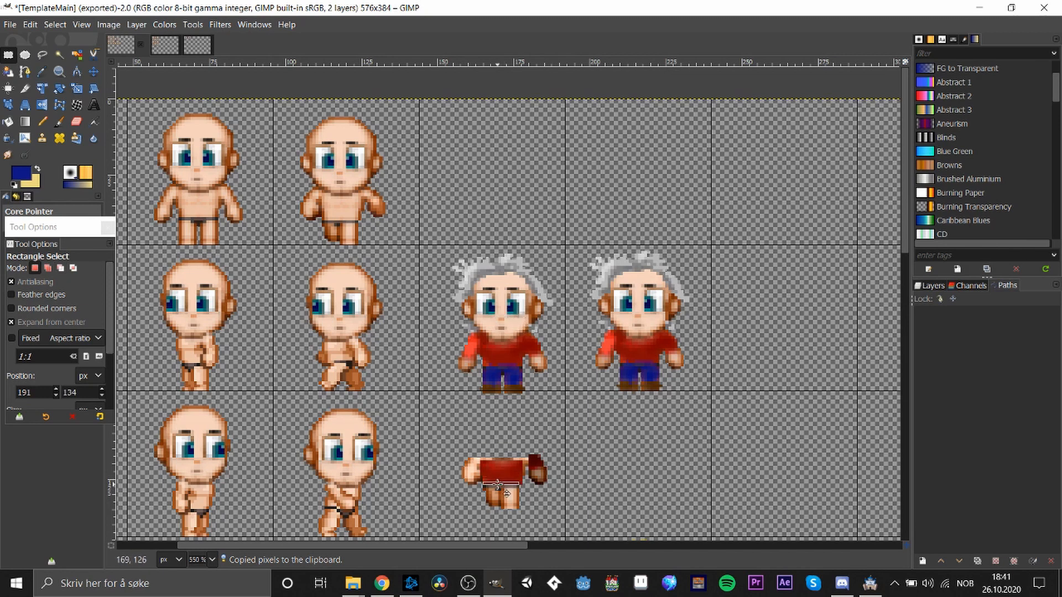
pyautogui.click(546, 527)
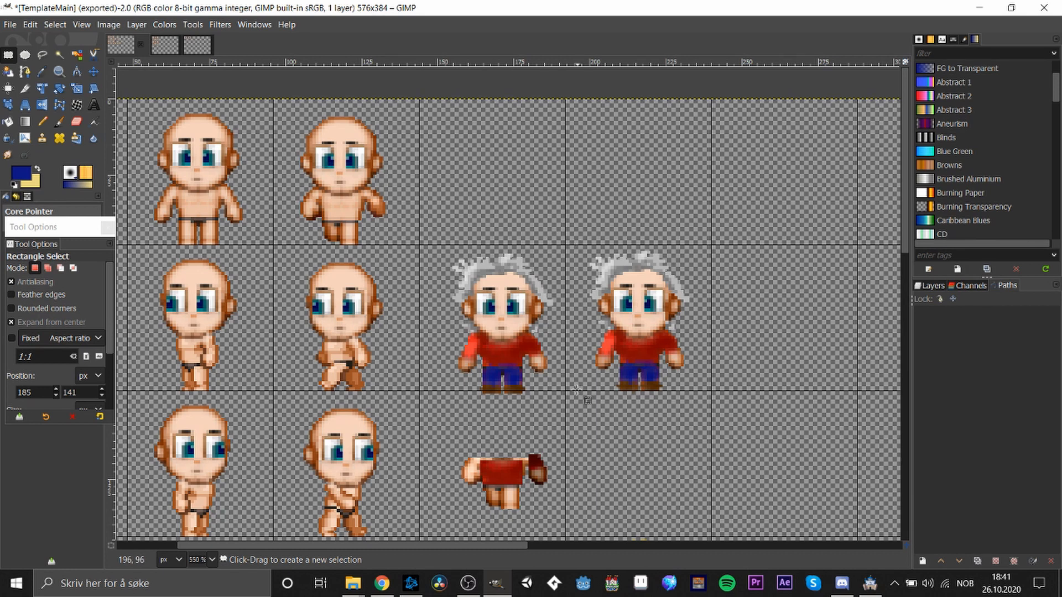
# - Sample the torso's dark red and pencil in both shoulders and the bare upper arm of the headless body
pyautogui.scroll(-1, 574, 424)
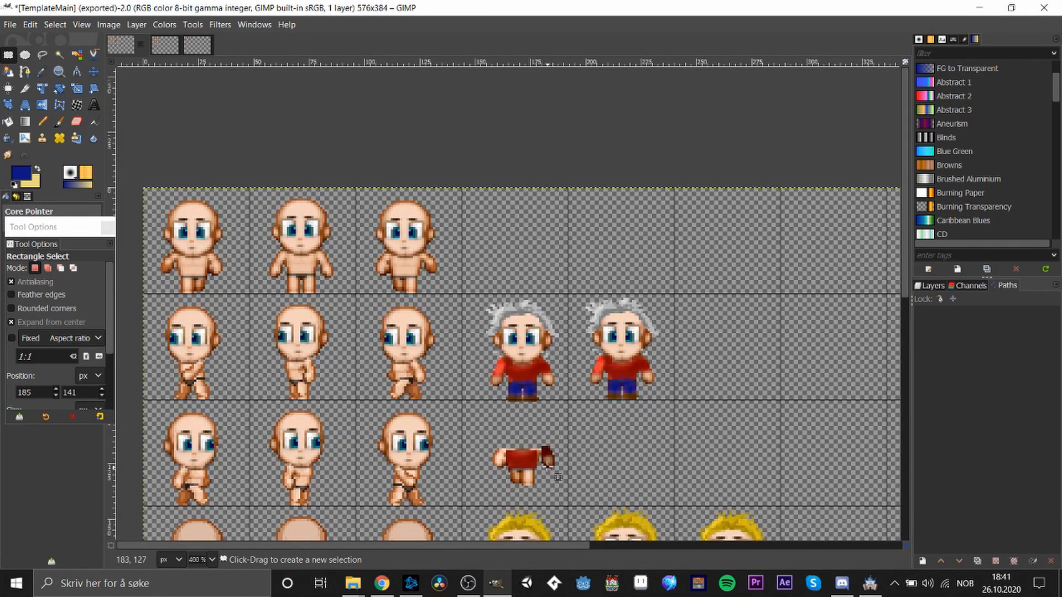
pyautogui.scroll(3, 557, 477)
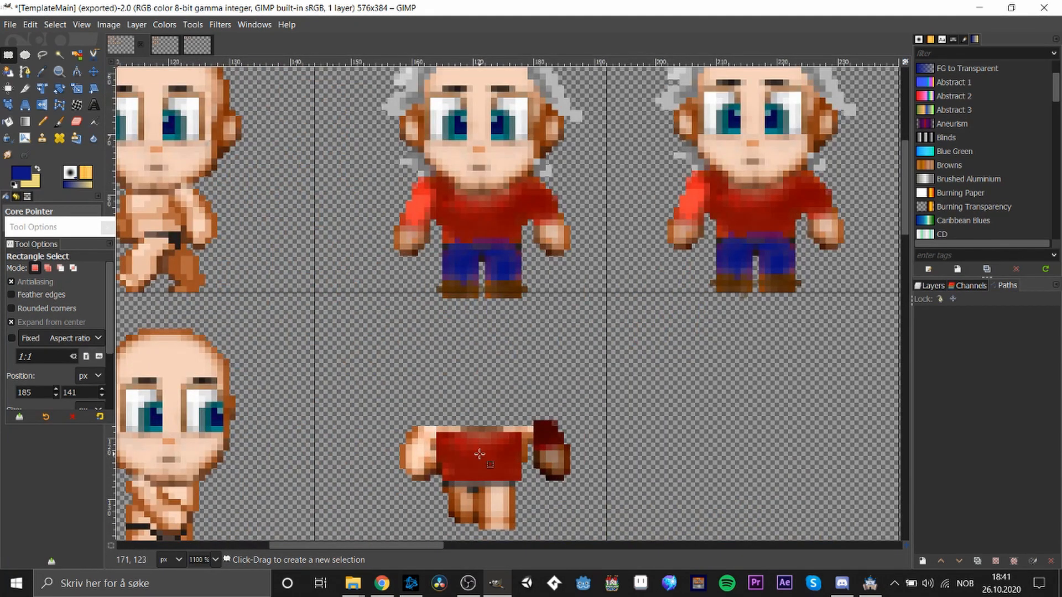
pyautogui.press('o')
pyautogui.click(514, 446)
pyautogui.press('n')
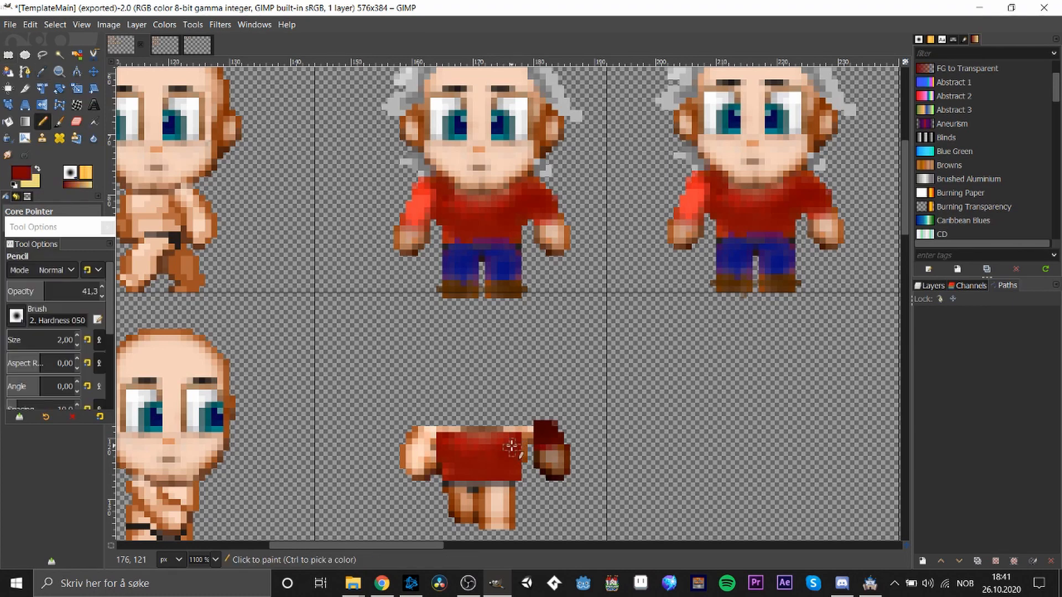
pyautogui.click(523, 432)
pyautogui.moveTo(521, 430); pyautogui.dragTo(536, 429)
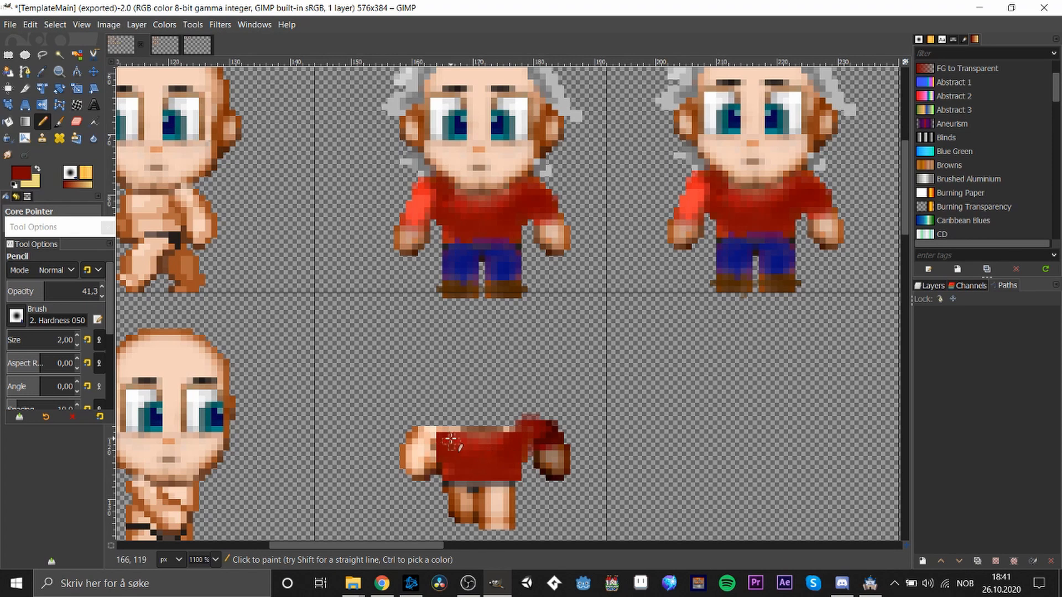
pyautogui.moveTo(451, 440)
pyautogui.mouseDown()
pyautogui.moveTo(459, 435)
pyautogui.moveTo(426, 440)
pyautogui.mouseUp()
pyautogui.moveTo(421, 435); pyautogui.dragTo(439, 435)
# - Sample the blue of the left grey-haired sprite's trousers and pencil it over both legs of the headless body
pyautogui.press('p')
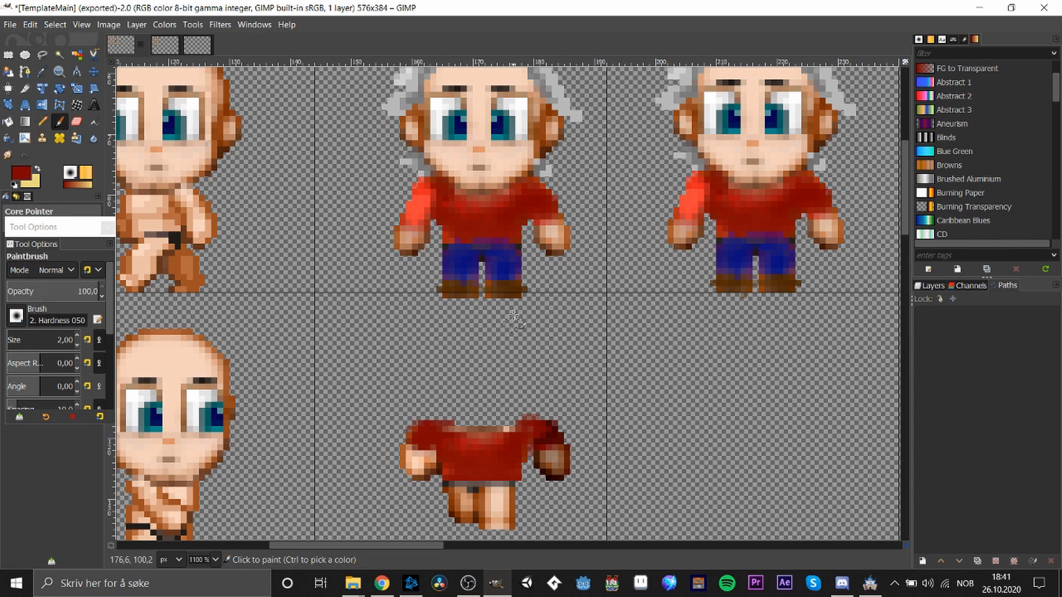
pyautogui.press('o')
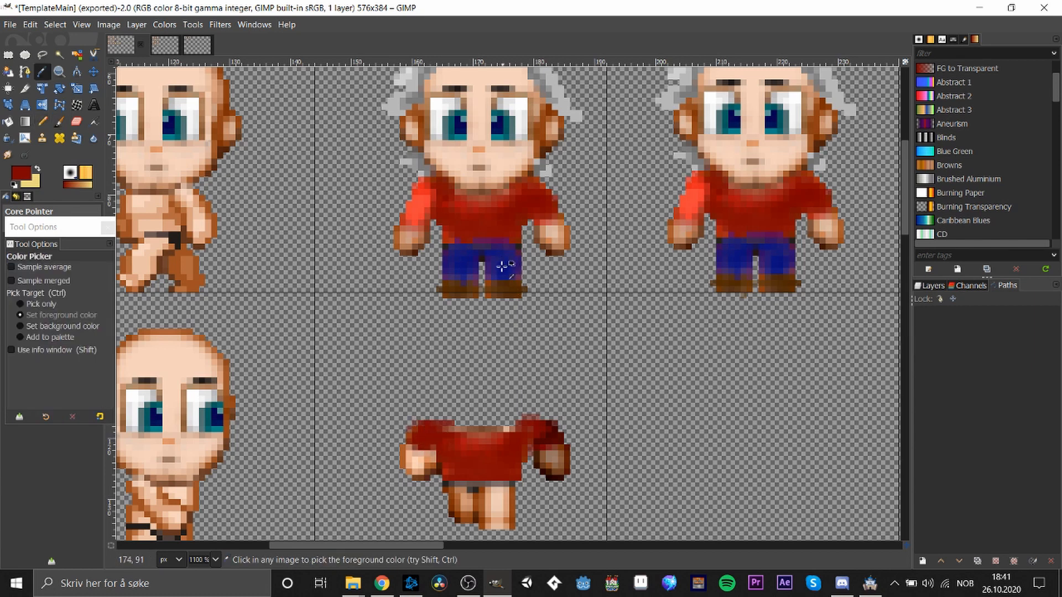
pyautogui.press('n')
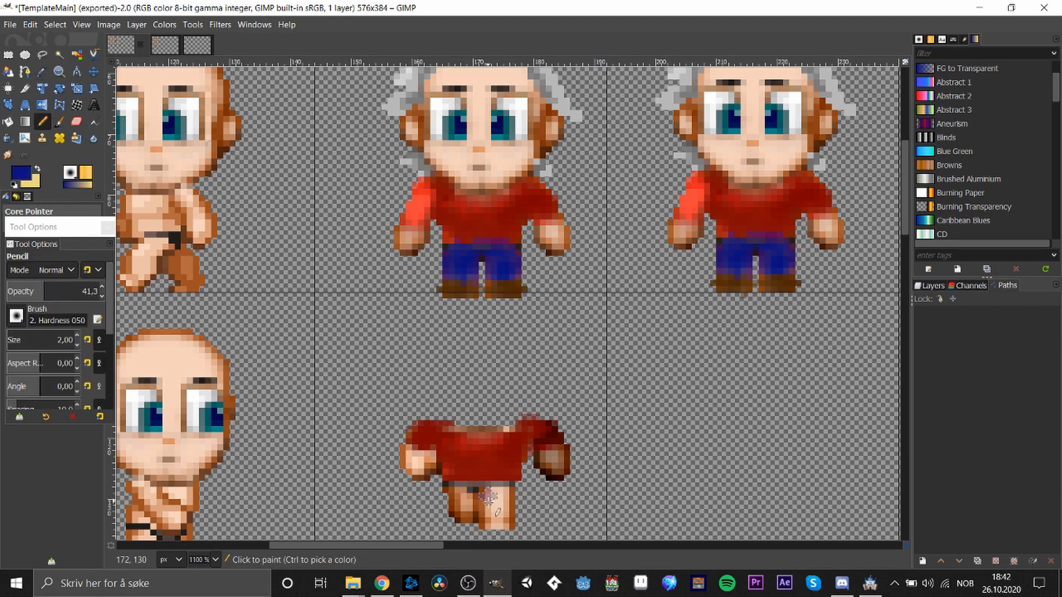
pyautogui.moveTo(488, 496)
pyautogui.mouseDown()
pyautogui.moveTo(492, 504)
pyautogui.moveTo(497, 488)
pyautogui.moveTo(506, 501)
pyautogui.mouseUp()
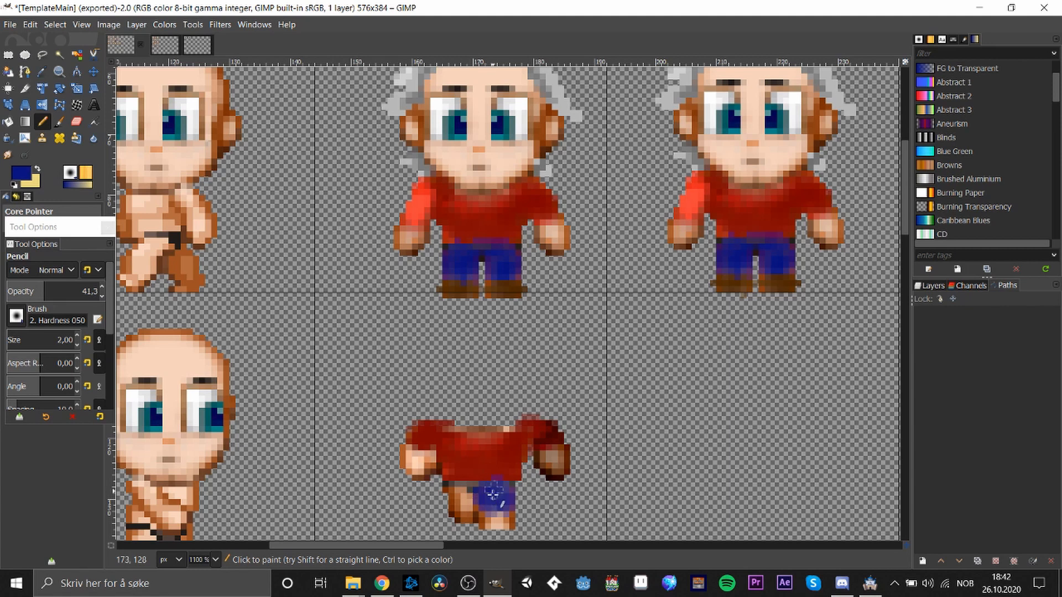
pyautogui.moveTo(458, 491); pyautogui.dragTo(468, 496)
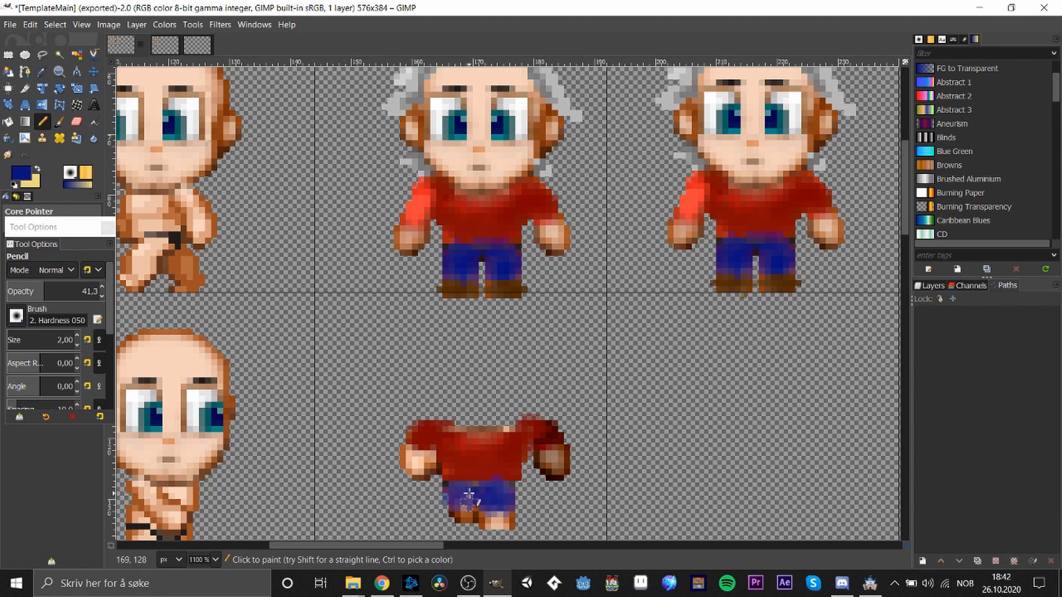
# - Select the trouser area of the shorter, raised leg and darken it with Hue-Chroma, setting Lightness to about -7.67
pyautogui.click(8, 54)
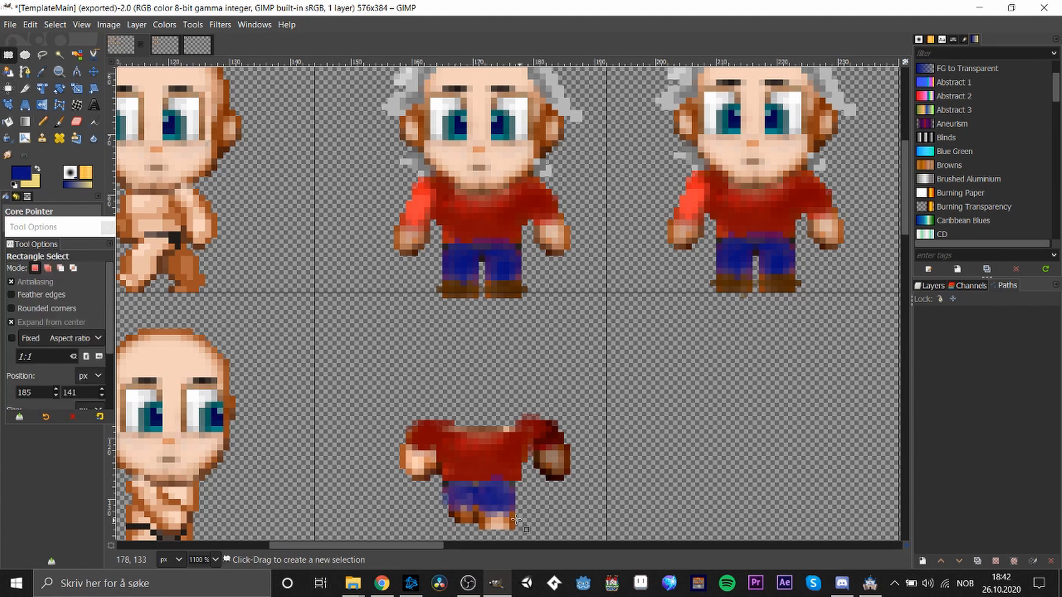
pyautogui.moveTo(448, 485); pyautogui.dragTo(462, 500)
pyautogui.click(538, 495)
pyautogui.click(16, 322)
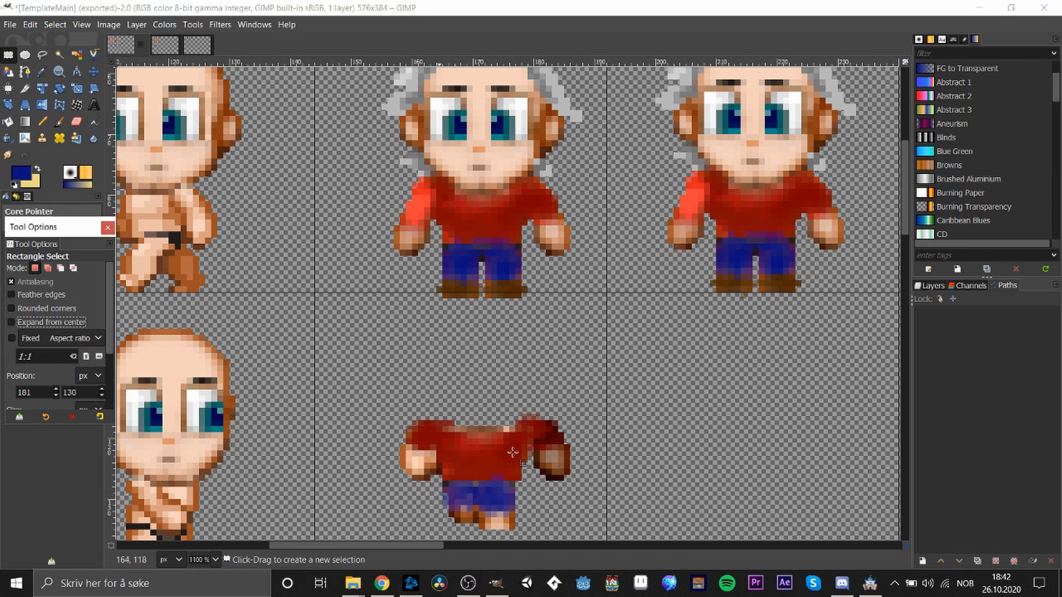
pyautogui.click(585, 478)
pyautogui.moveTo(446, 485); pyautogui.dragTo(476, 509)
pyautogui.rightClick(458, 482)
pyautogui.moveTo(505, 411)
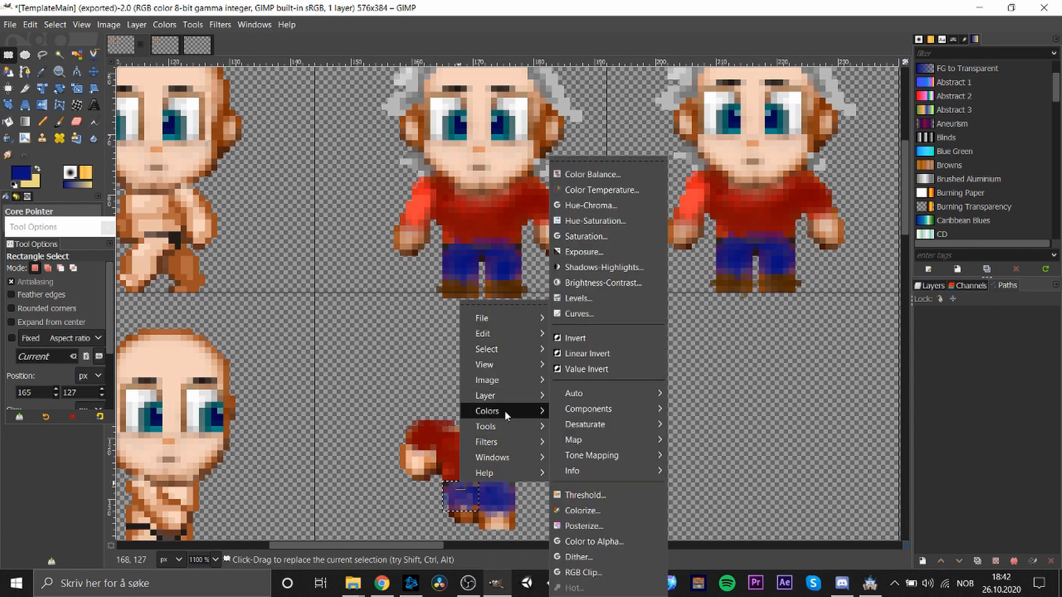
pyautogui.click(613, 206)
pyautogui.moveTo(913, 302); pyautogui.dragTo(877, 300)
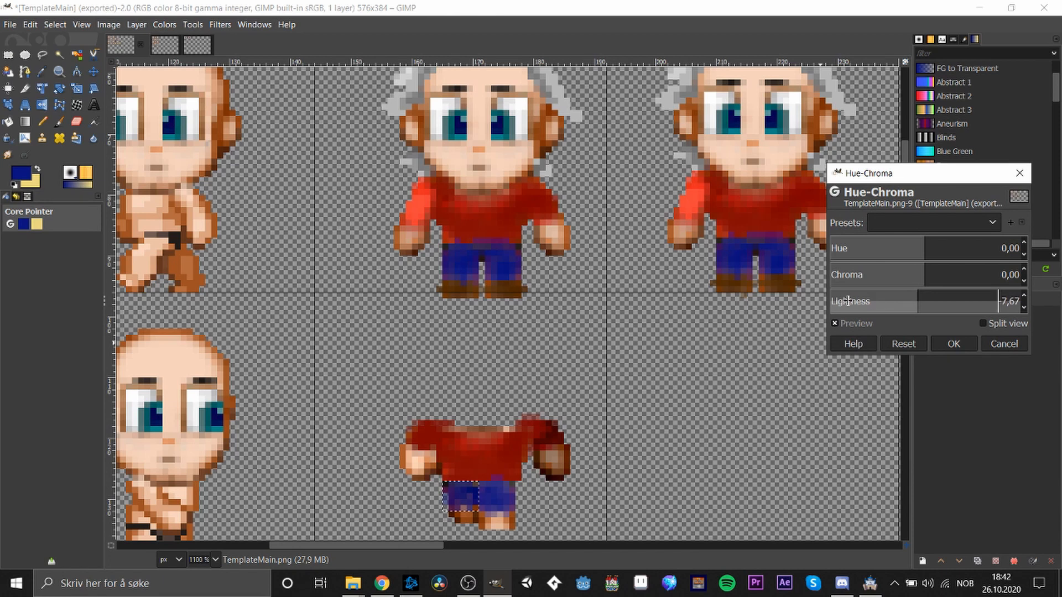
pyautogui.click(945, 342)
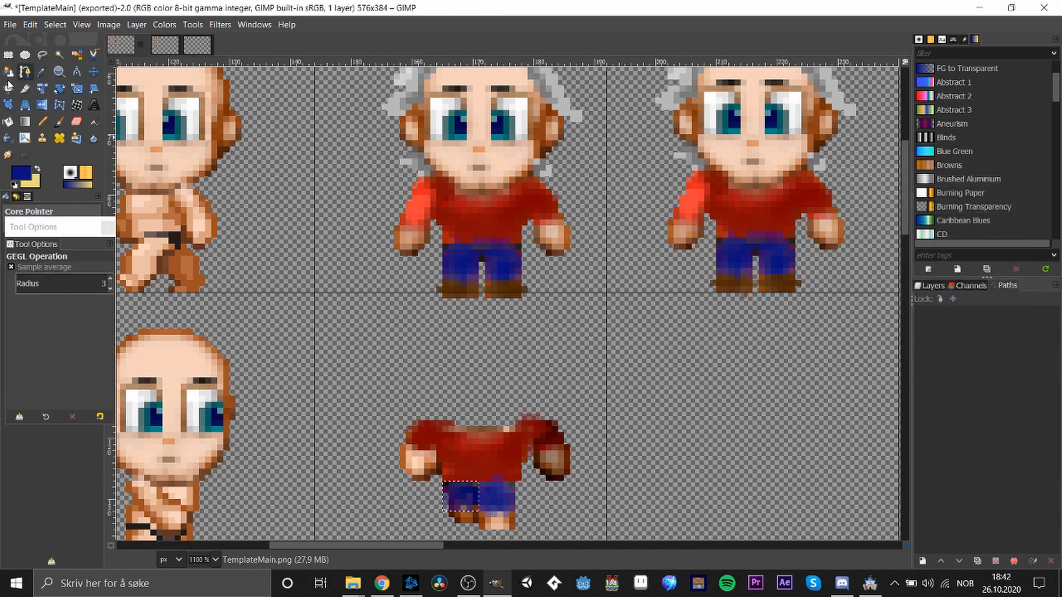
# - Select the longer, standing leg of the headless body and lighten it with Hue-Chroma, setting Lightness to about 3.78
pyautogui.click(8, 54)
pyautogui.click(460, 484)
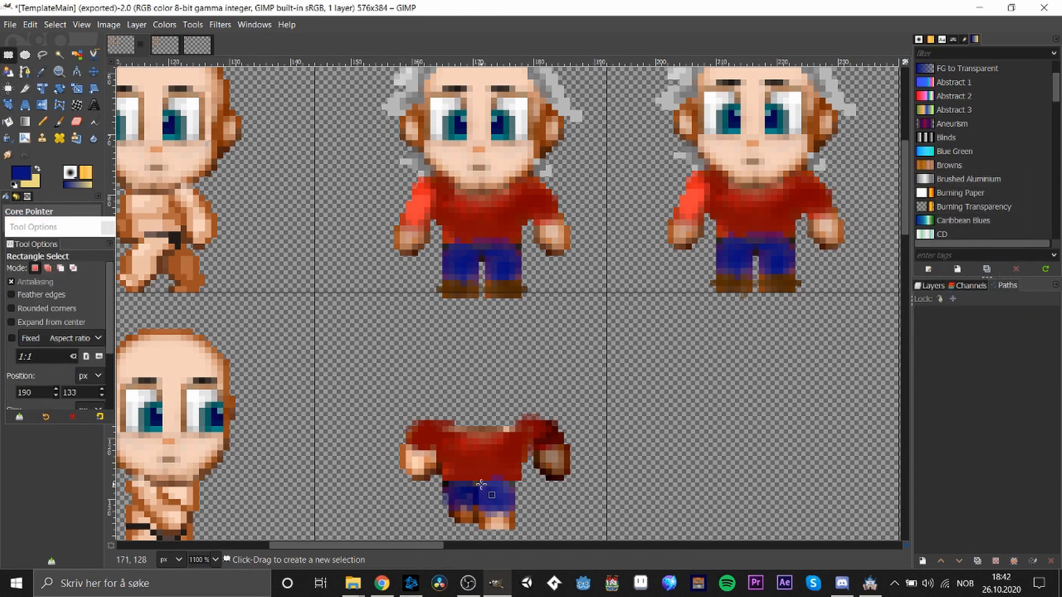
pyautogui.moveTo(480, 486); pyautogui.dragTo(520, 529)
pyautogui.rightClick(508, 510)
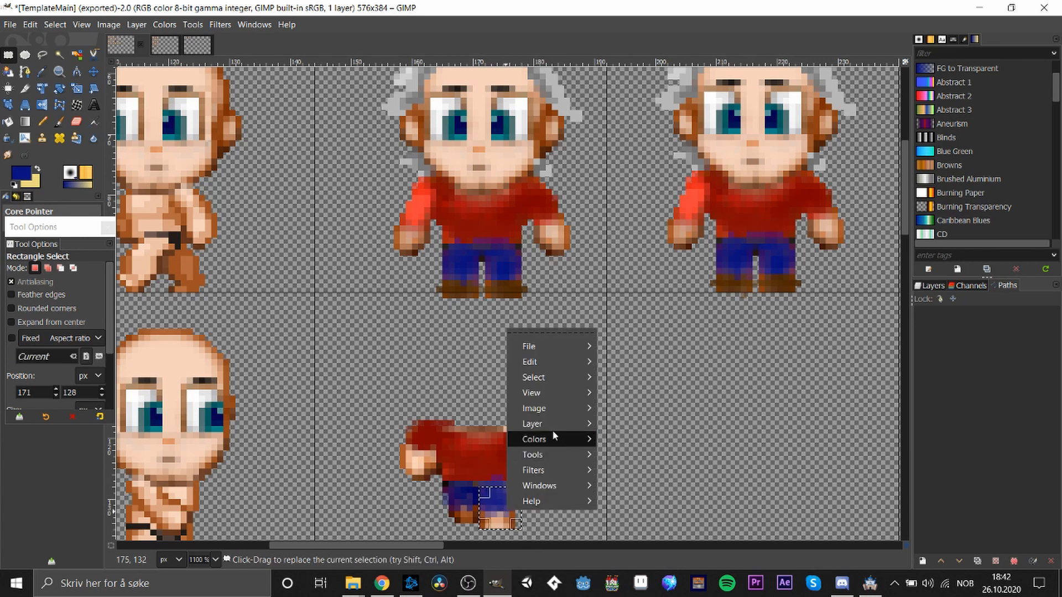
pyautogui.moveTo(556, 442)
pyautogui.click(674, 206)
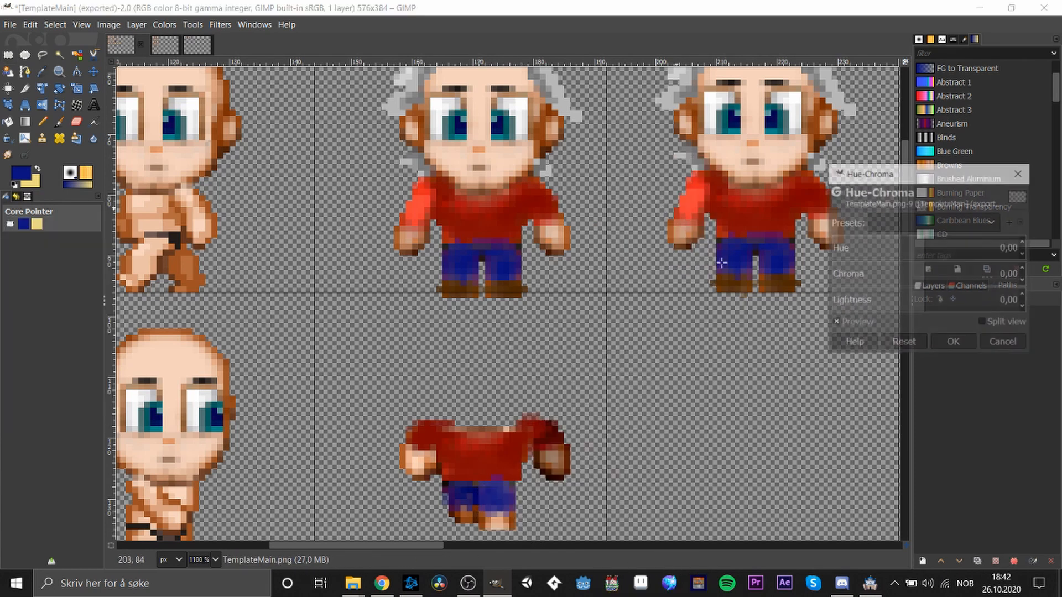
pyautogui.moveTo(923, 305); pyautogui.dragTo(948, 305)
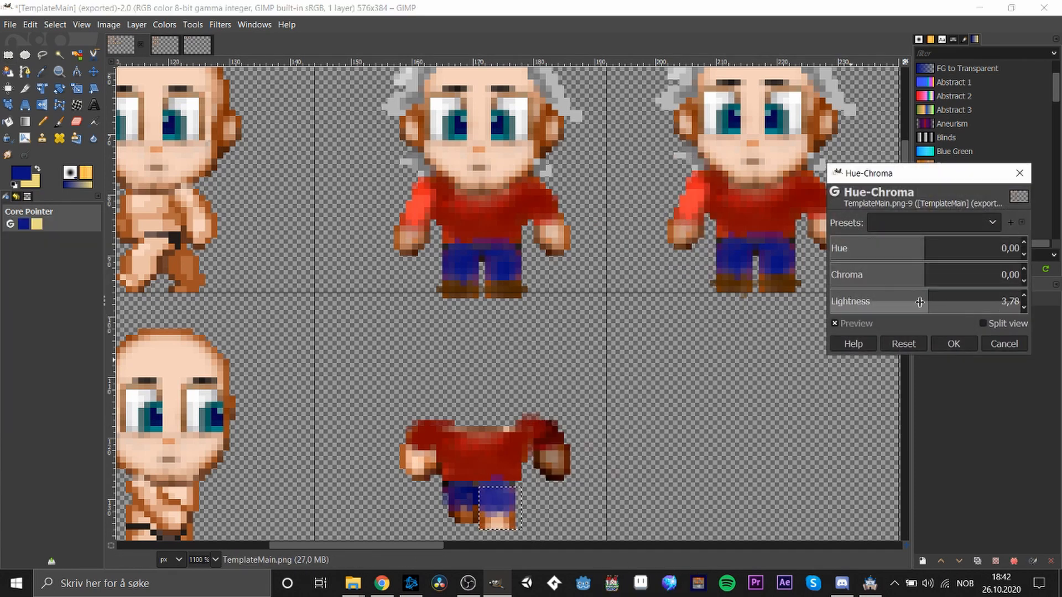
pyautogui.click(950, 345)
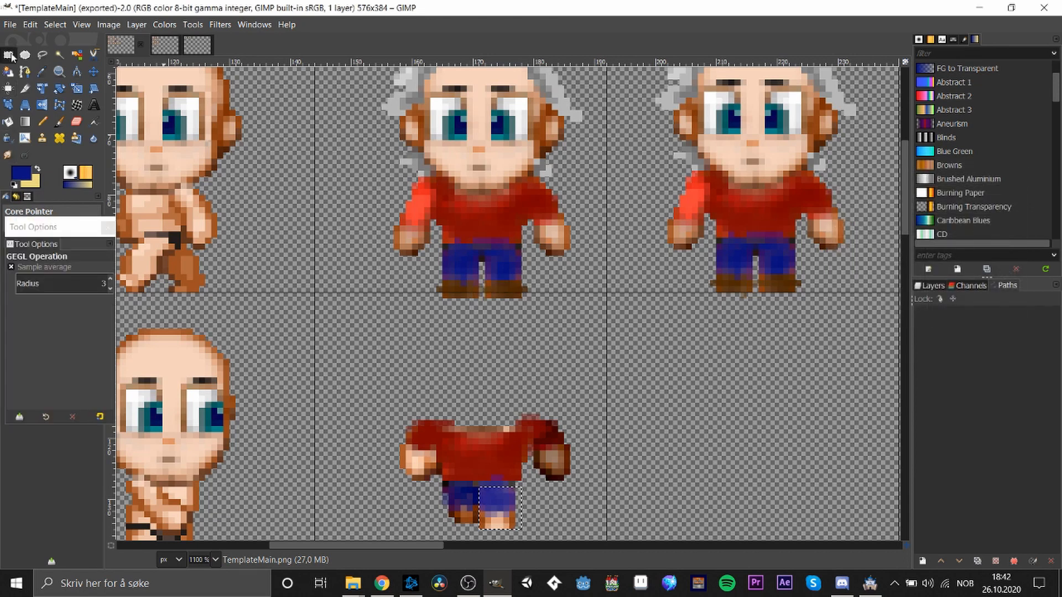
# - Copy the head and hair of the right grey-haired sprite and place them on the headless red-sweatered body
pyautogui.click(8, 54)
pyautogui.click(590, 342)
pyautogui.keyDown('ctrl'); pyautogui.scroll(-2, 604, 333); pyautogui.keyUp('ctrl')
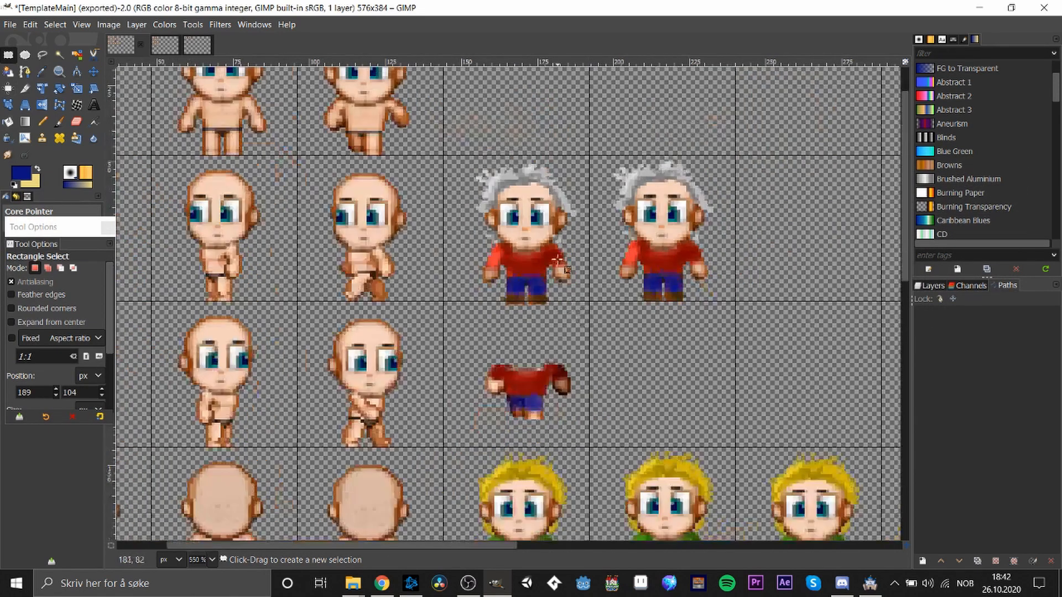
pyautogui.moveTo(607, 137); pyautogui.dragTo(750, 250)
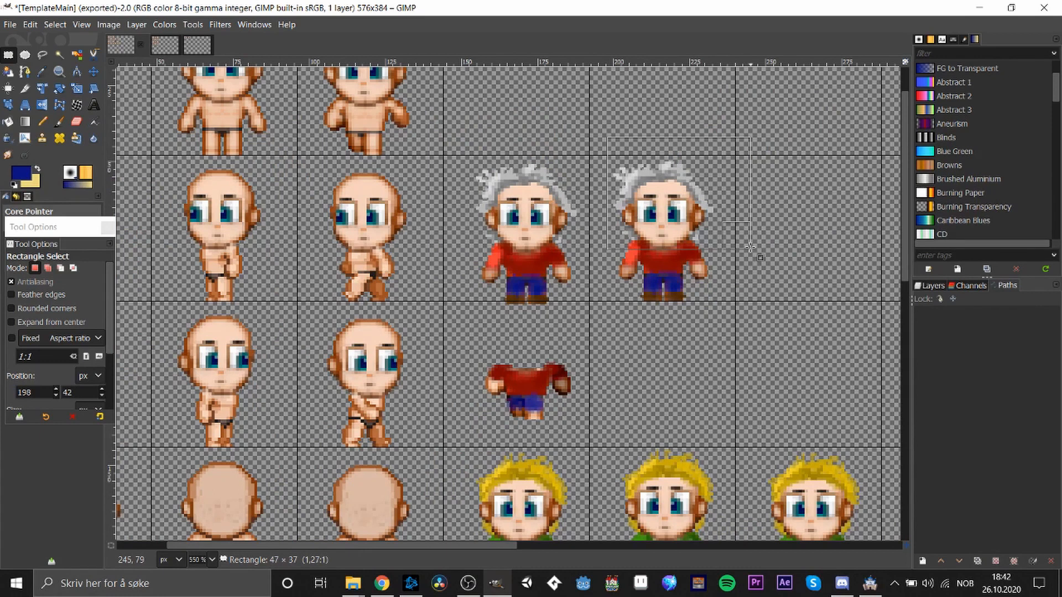
pyautogui.hotkey('ctrl', 'c')
pyautogui.click(723, 322)
pyautogui.hotkey('ctrl', 'v')
pyautogui.moveTo(493, 321); pyautogui.dragTo(528, 336)
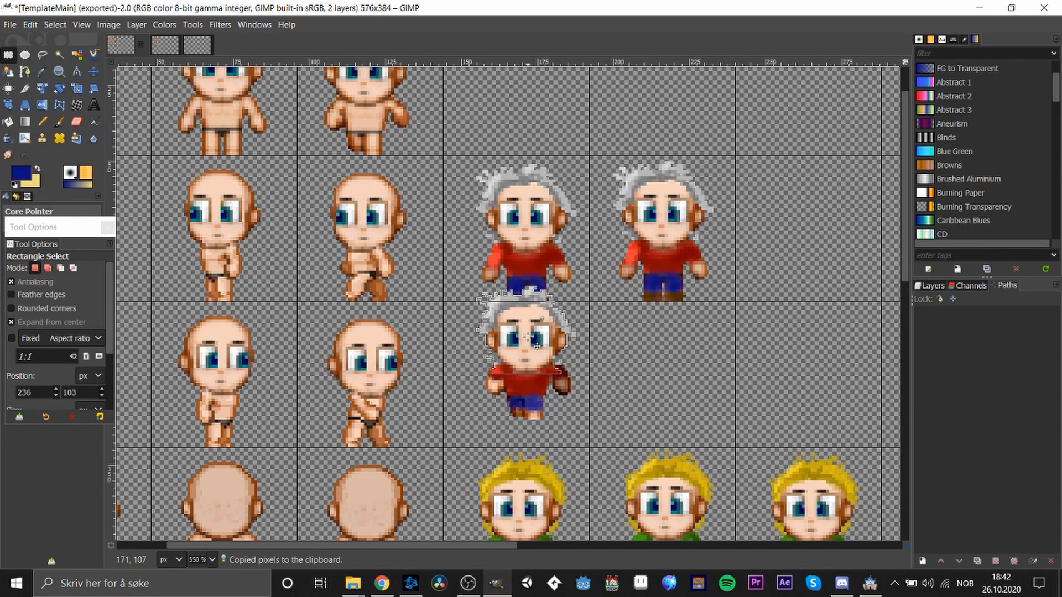
pyautogui.click(611, 408)
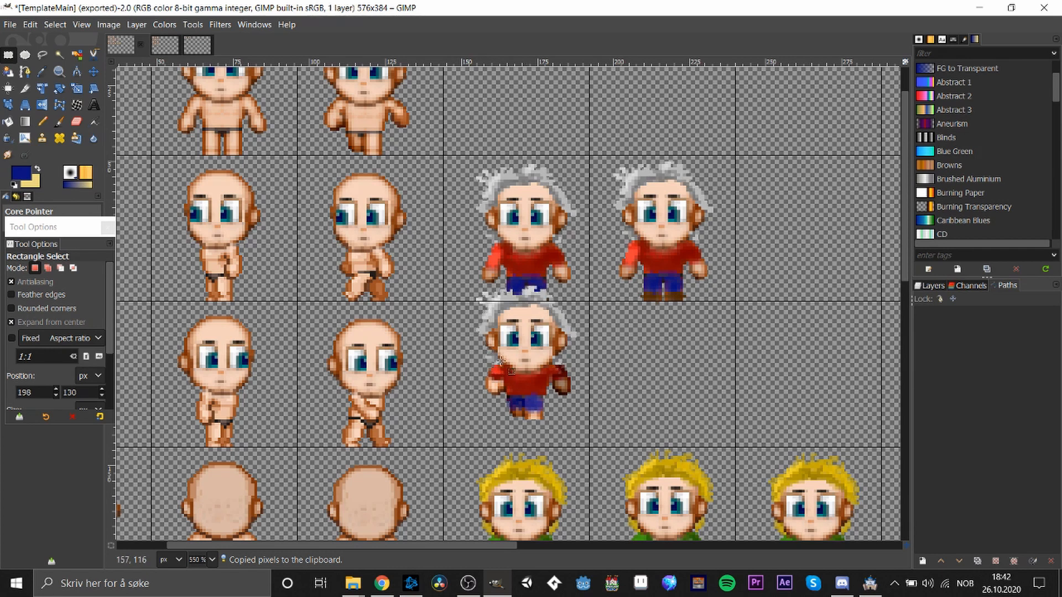
pyautogui.moveTo(468, 286)
pyautogui.mouseDown()
pyautogui.moveTo(590, 442)
pyautogui.moveTo(538, 332)
pyautogui.moveTo(542, 313)
pyautogui.moveTo(528, 311)
pyautogui.mouseUp()
pyautogui.click(709, 394)
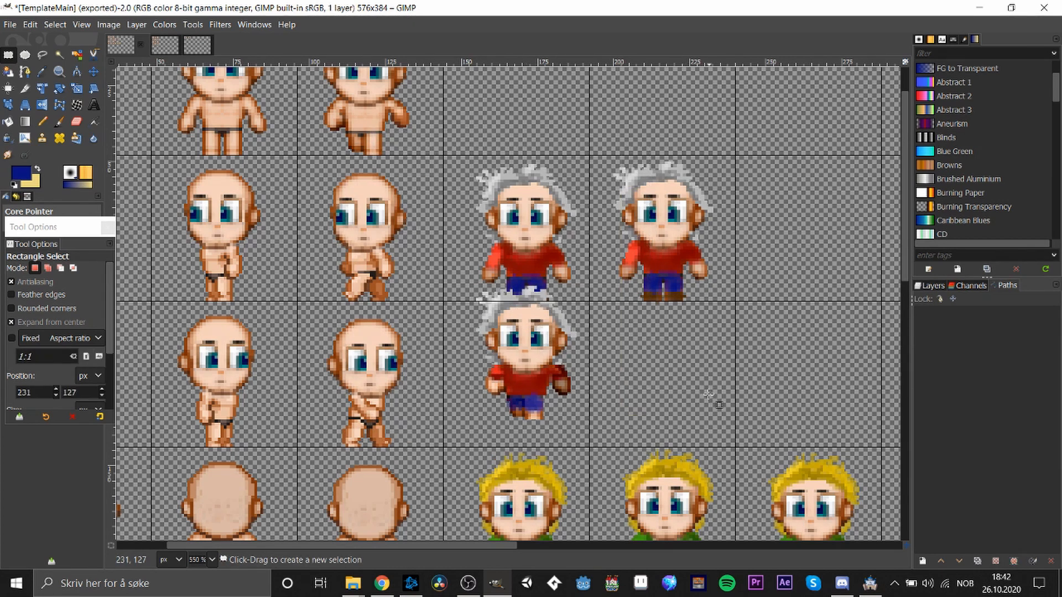
pyautogui.hotkey('ctrl', 'v')
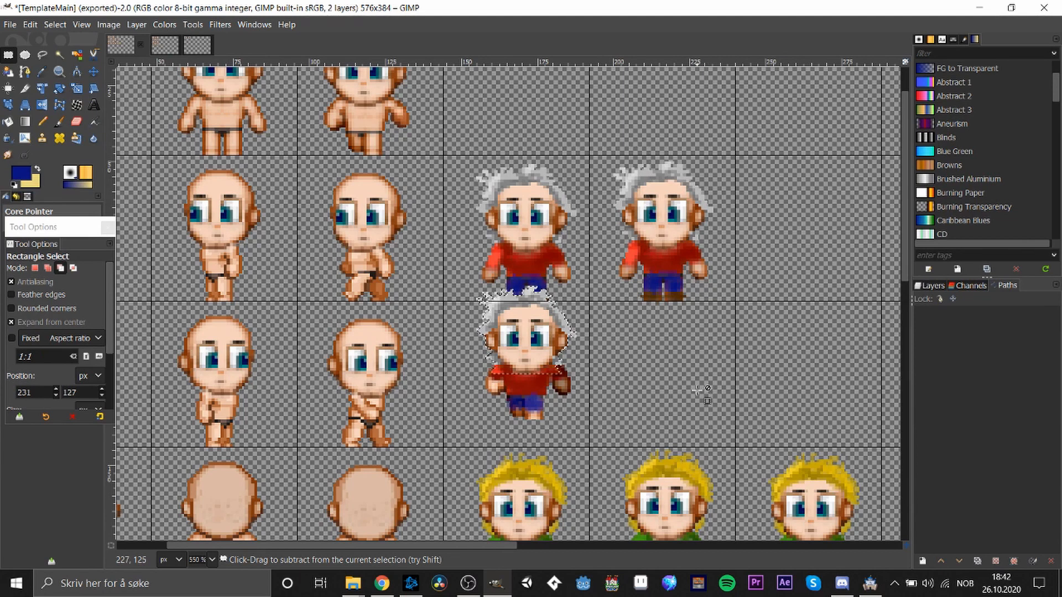
pyautogui.click(696, 390)
# - Smudge the shading along the side of the new sprite's red sweater with a size 3 brush
pyautogui.scroll(3, 581, 419)
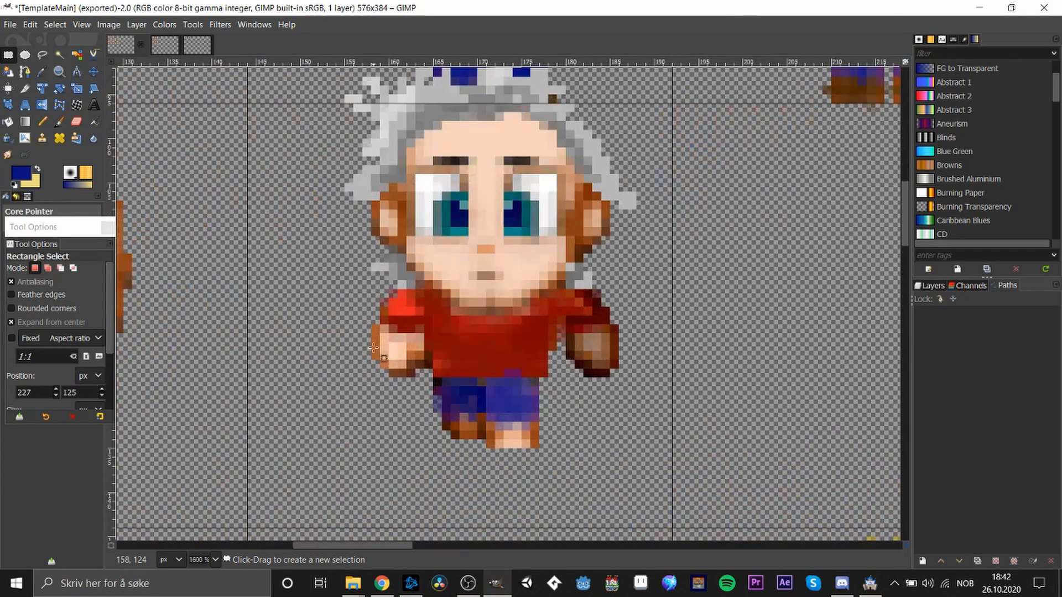
pyautogui.click(7, 155)
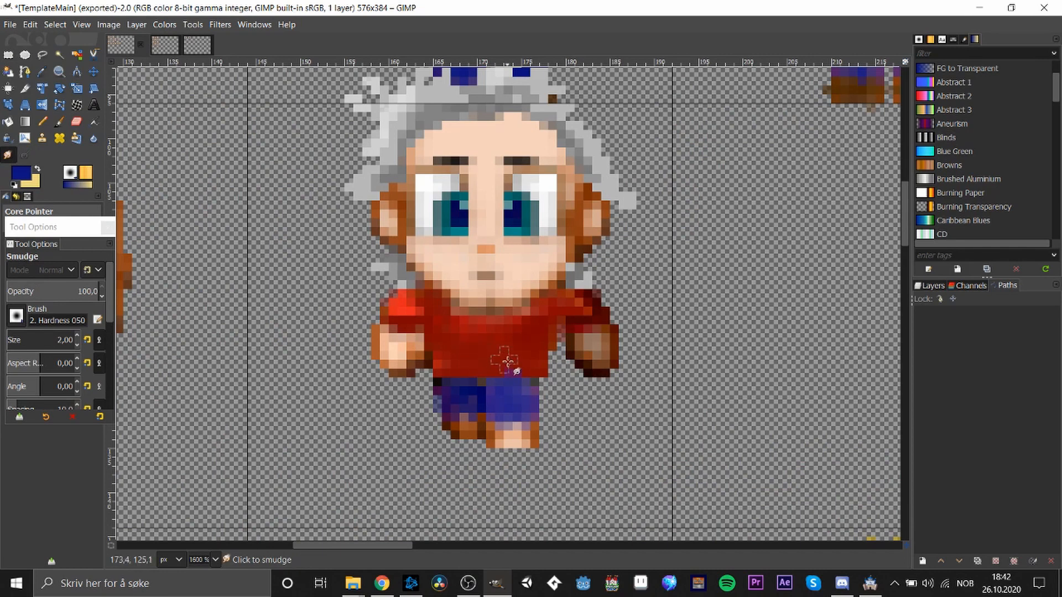
pyautogui.click(78, 337)
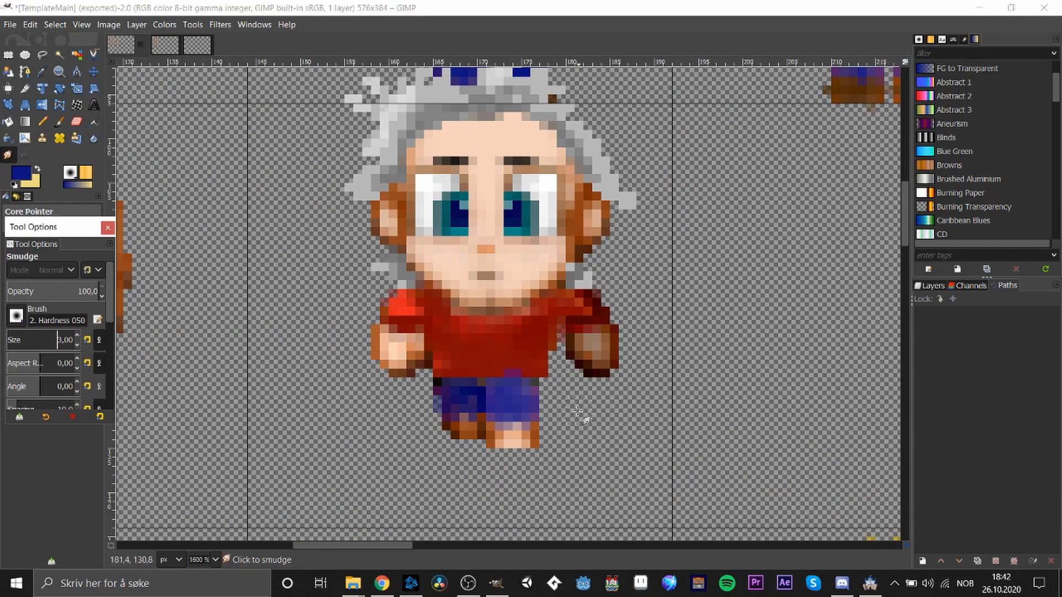
pyautogui.moveTo(543, 331)
pyautogui.mouseDown()
pyautogui.moveTo(589, 310)
pyautogui.moveTo(558, 309)
pyautogui.moveTo(540, 323)
pyautogui.moveTo(554, 305)
pyautogui.moveTo(572, 312)
pyautogui.moveTo(585, 299)
pyautogui.moveTo(596, 328)
pyautogui.moveTo(578, 310)
pyautogui.moveTo(511, 334)
pyautogui.moveTo(467, 322)
pyautogui.moveTo(451, 332)
pyautogui.moveTo(417, 307)
pyautogui.moveTo(391, 325)
pyautogui.moveTo(419, 319)
pyautogui.moveTo(458, 357)
pyautogui.moveTo(445, 365)
pyautogui.moveTo(453, 372)
pyautogui.moveTo(500, 368)
pyautogui.moveTo(509, 355)
pyautogui.moveTo(531, 382)
pyautogui.mouseUp()
pyautogui.scroll(-1, 728, 500)
pyautogui.scroll(-2, 728, 501)
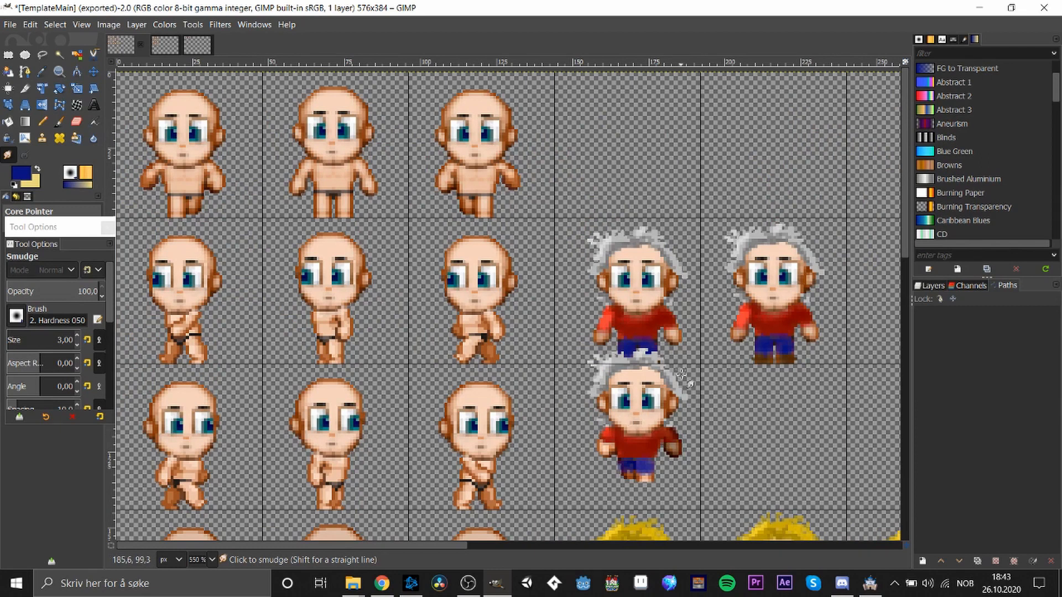
# - Copy the new sprite's darkened arm and paste it slightly closer to the torso
pyautogui.click(8, 54)
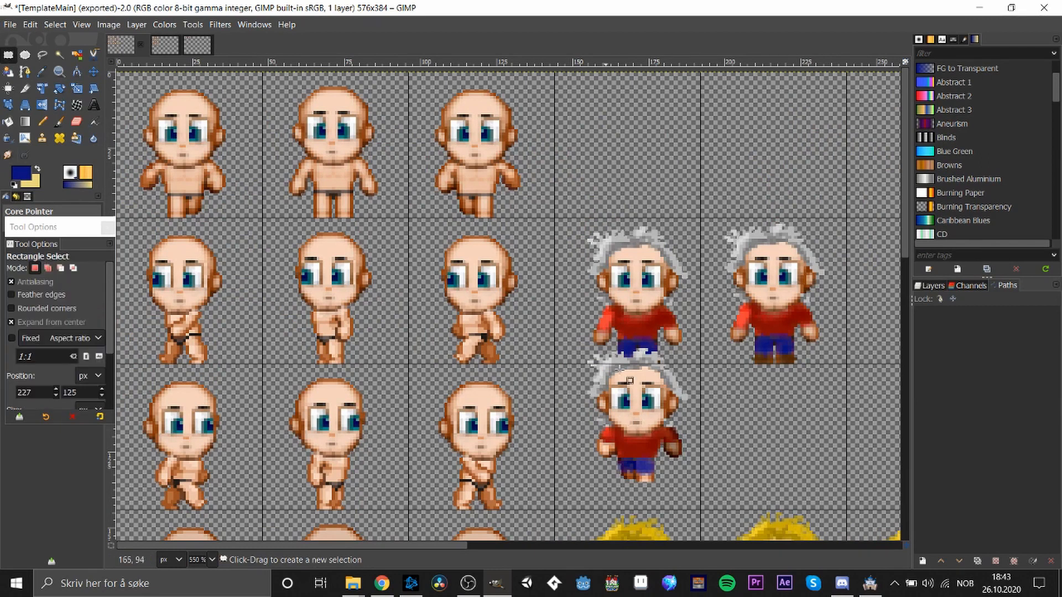
pyautogui.moveTo(669, 436); pyautogui.dragTo(693, 443)
pyautogui.hotkey('ctrl', 'c')
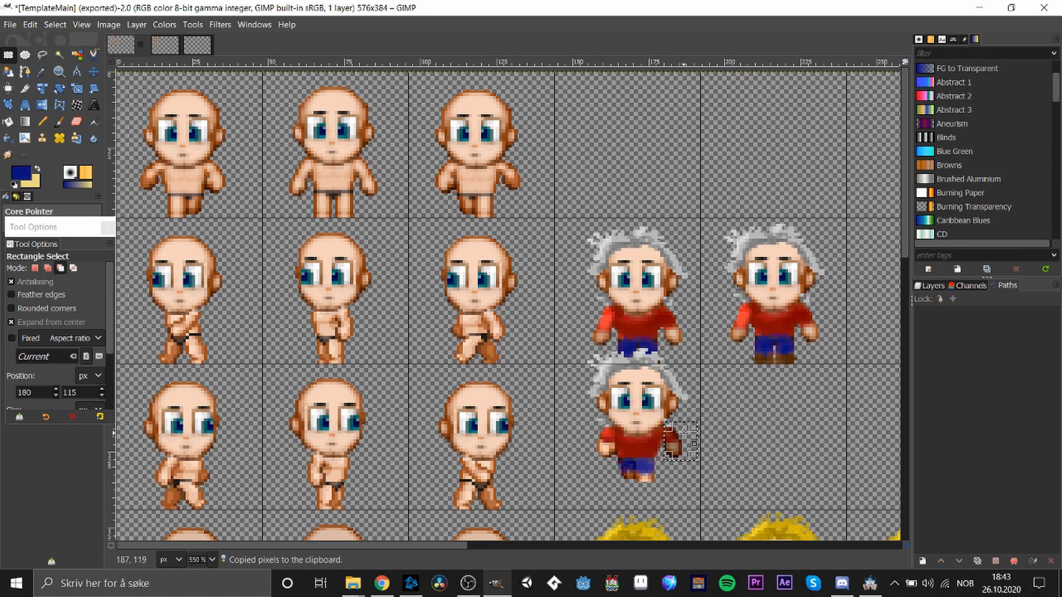
pyautogui.hotkey('ctrl', 'v')
pyautogui.moveTo(673, 446); pyautogui.dragTo(670, 445)
pyautogui.click(707, 467)
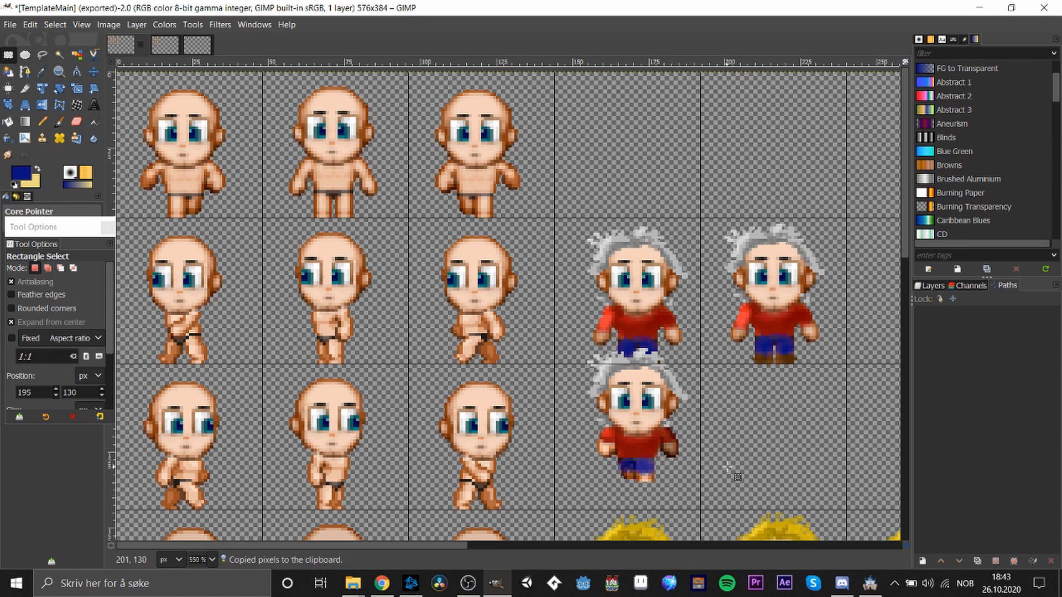
# - Undo the repositioning of the new sprite's darkened arm
pyautogui.scroll(-2, 737, 476)
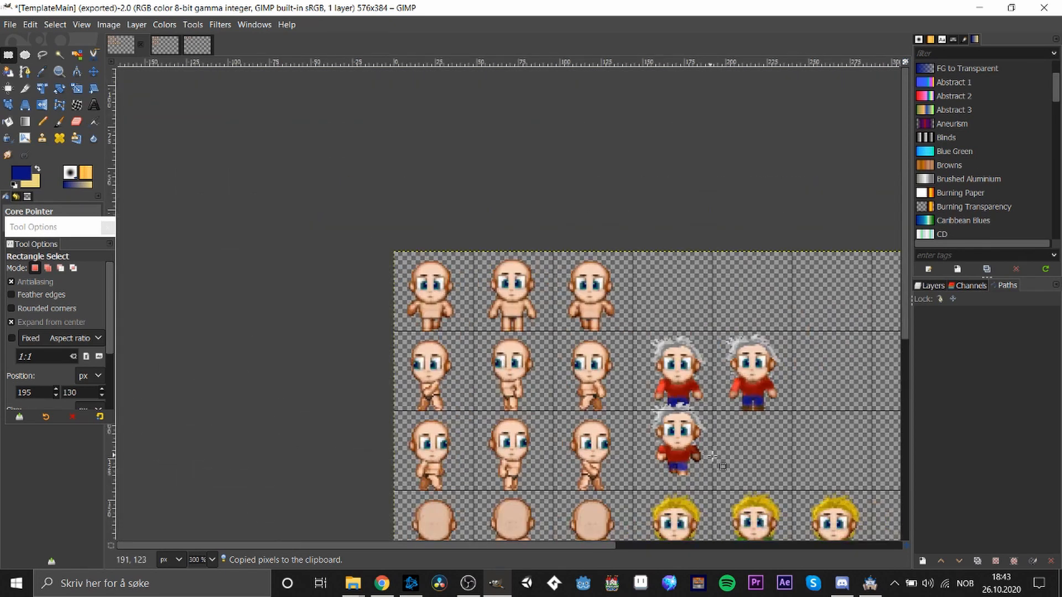
pyautogui.scroll(-5, 898, 293)
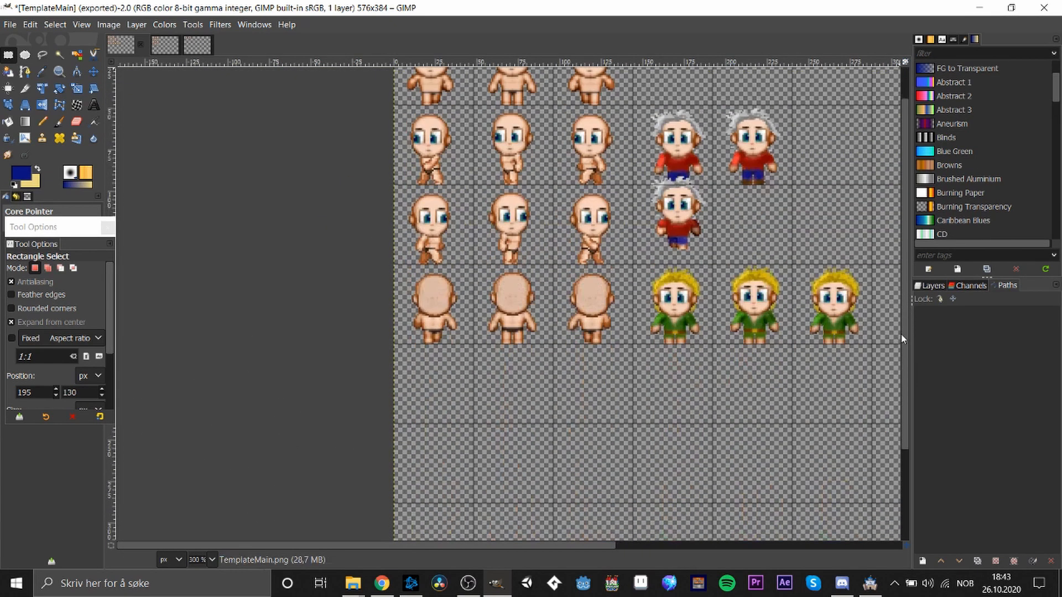
pyautogui.hotkey('ctrl', 'z')
pyautogui.hotkey('ctrl', 'z')
pyautogui.hotkey('ctrl', 'z')
pyautogui.hotkey('ctrl', 'z')
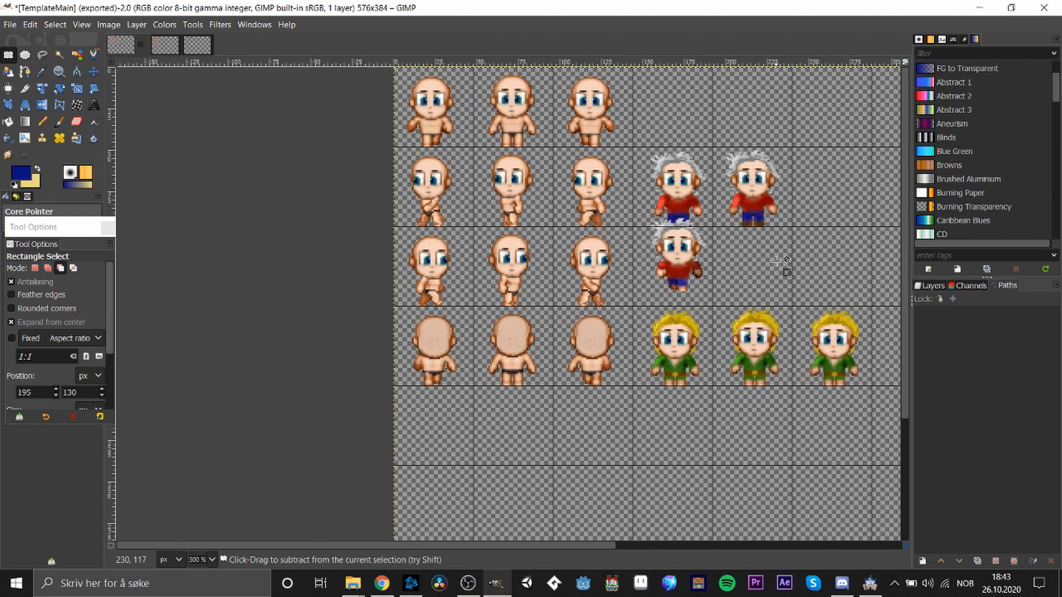
pyautogui.moveTo(640, 235); pyautogui.dragTo(697, 276)
pyautogui.click(753, 282)
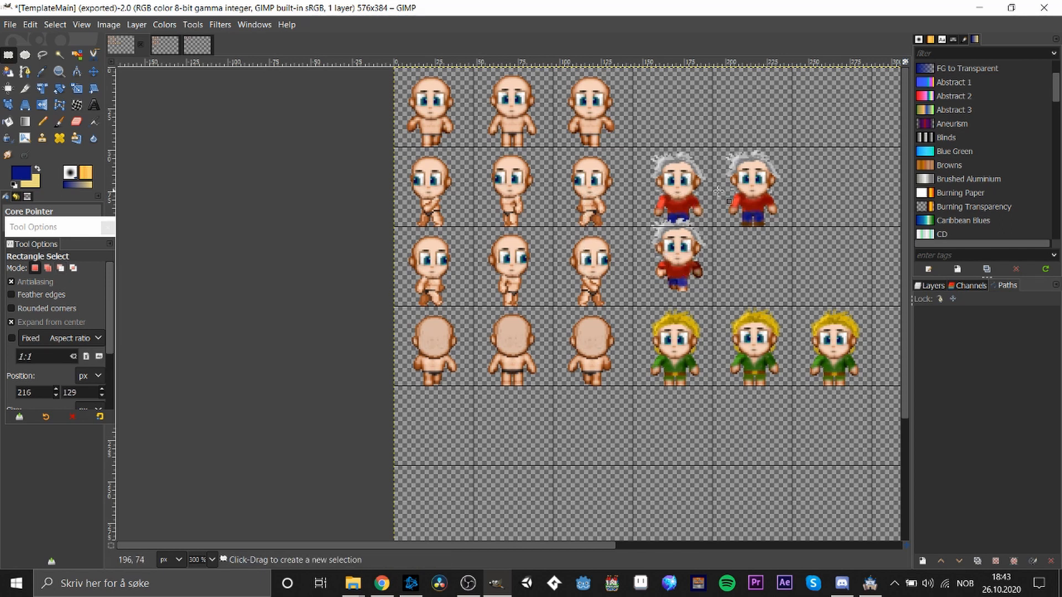
pyautogui.scroll(2, 681, 192)
pyautogui.moveTo(676, 129); pyautogui.dragTo(704, 181)
pyautogui.click(740, 226)
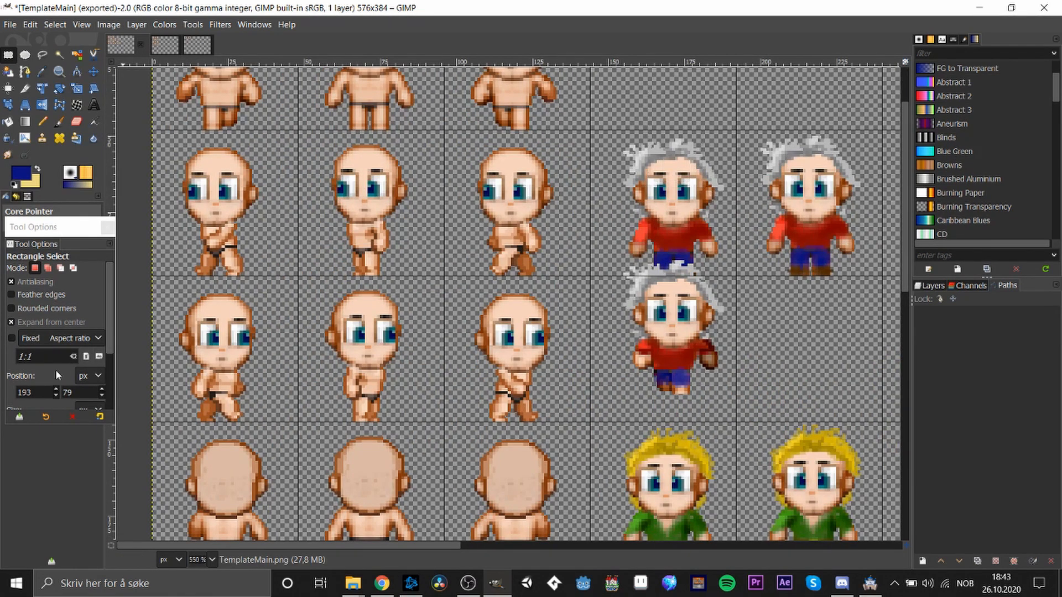
# - Turn off Expand from center and copy the right half of the left grey-haired sprite's head onto the second row's third bald template
pyautogui.click(12, 322)
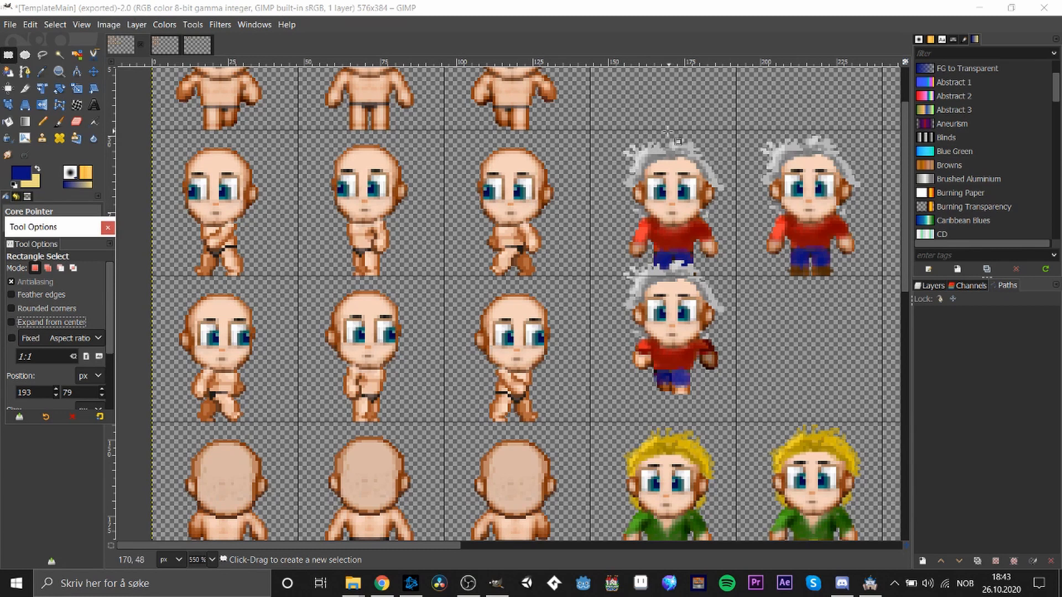
pyautogui.moveTo(670, 132); pyautogui.dragTo(728, 222)
pyautogui.hotkey('ctrl', 'c')
pyautogui.hotkey('ctrl', 'v')
pyautogui.moveTo(527, 319); pyautogui.dragTo(544, 218)
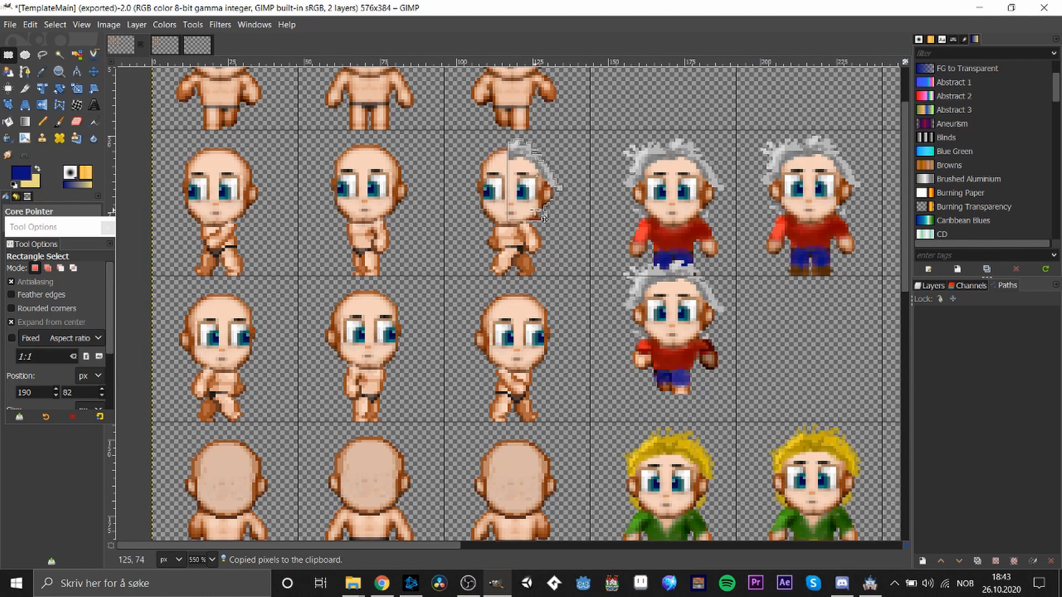
pyautogui.click(559, 231)
pyautogui.scroll(3, 552, 227)
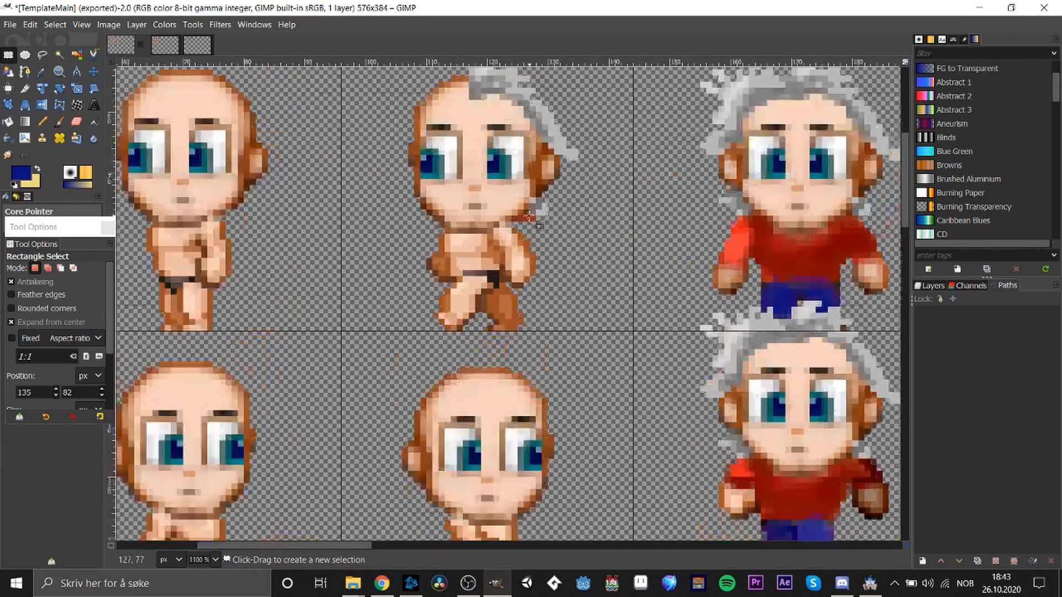
pyautogui.click(564, 247)
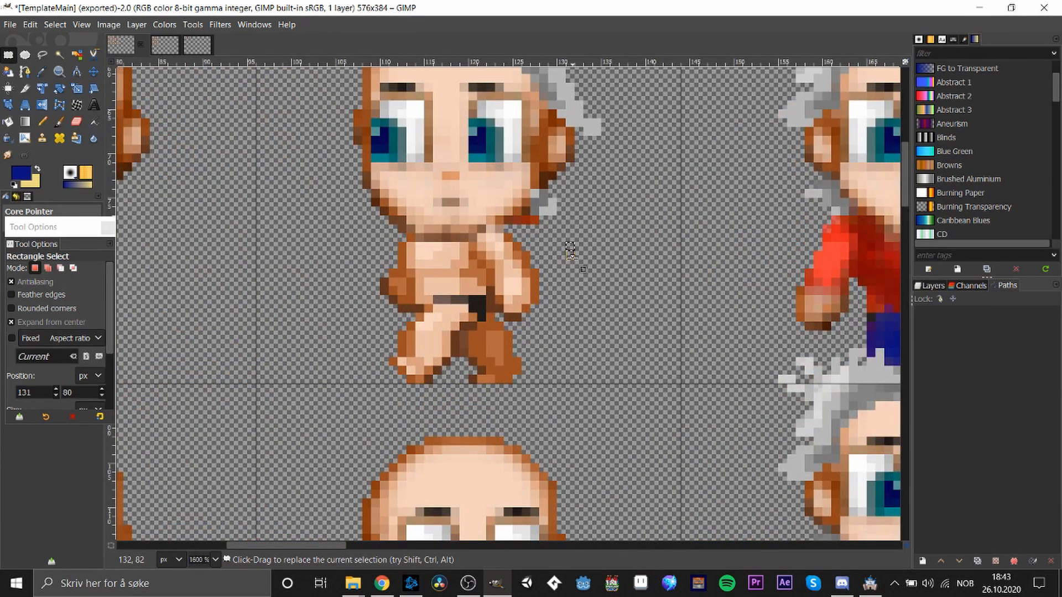
# - Copy the left part of the same sprite's grey hair and fit it onto the uncovered side of the third template's head
pyautogui.scroll(-3, 570, 248)
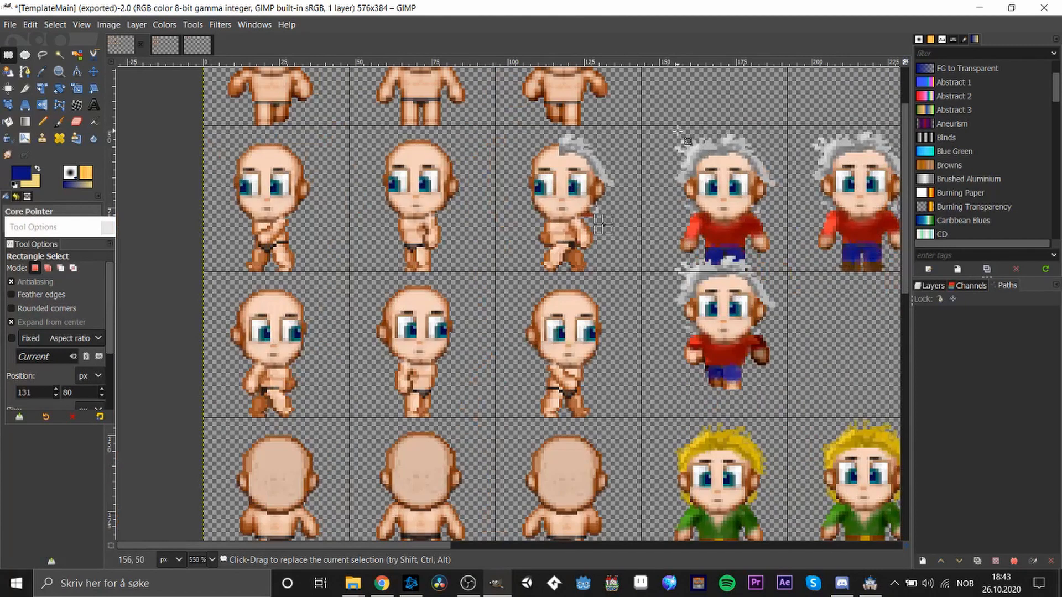
pyautogui.moveTo(672, 131); pyautogui.dragTo(712, 153)
pyautogui.moveTo(684, 144); pyautogui.dragTo(699, 157)
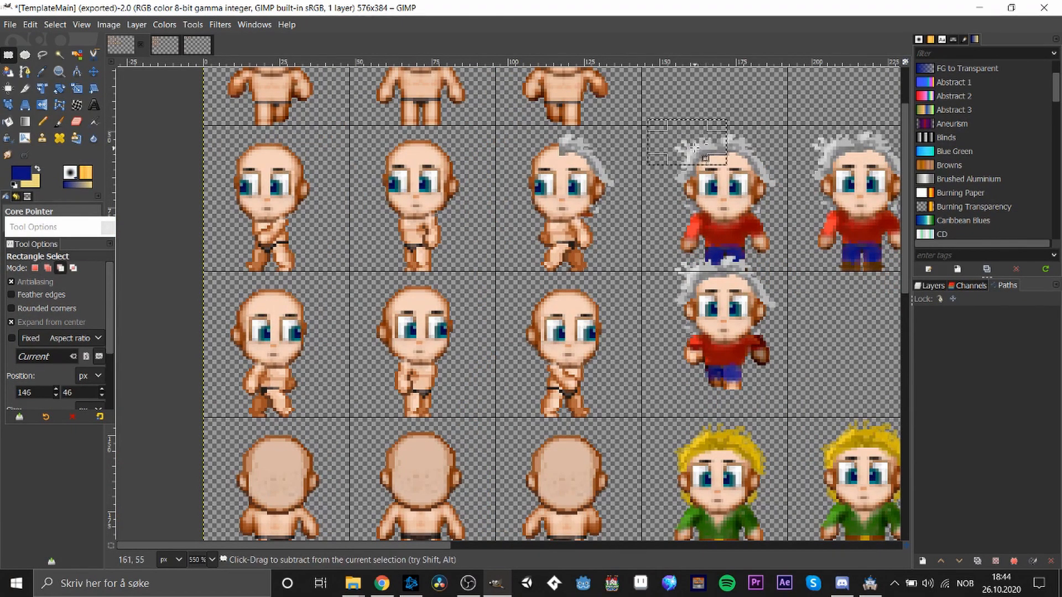
pyautogui.hotkey('ctrl', 'c')
pyautogui.hotkey('ctrl', 'v')
pyautogui.moveTo(559, 283); pyautogui.dragTo(546, 154)
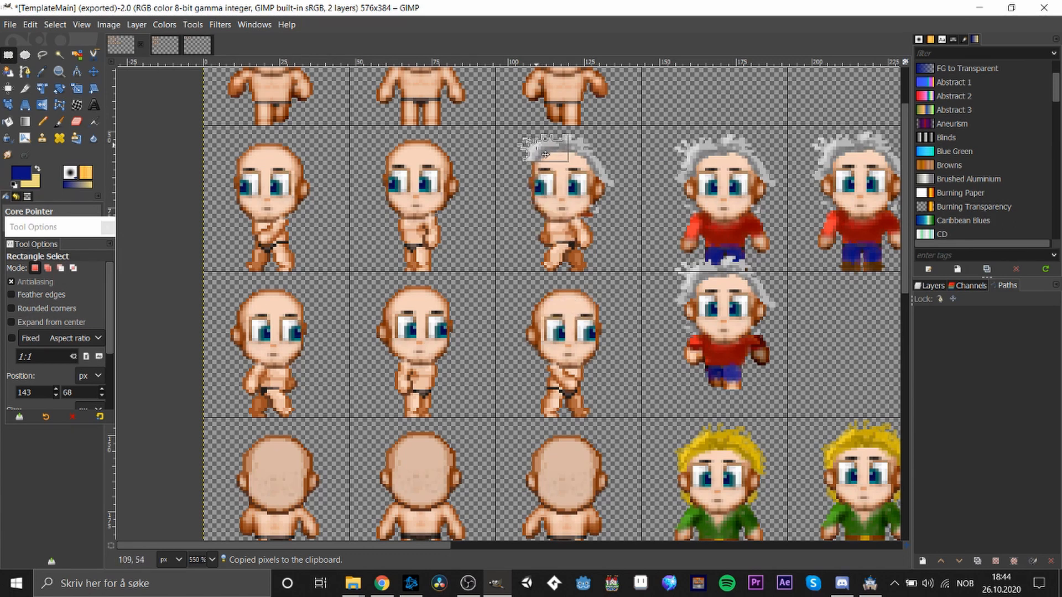
pyautogui.click(546, 154)
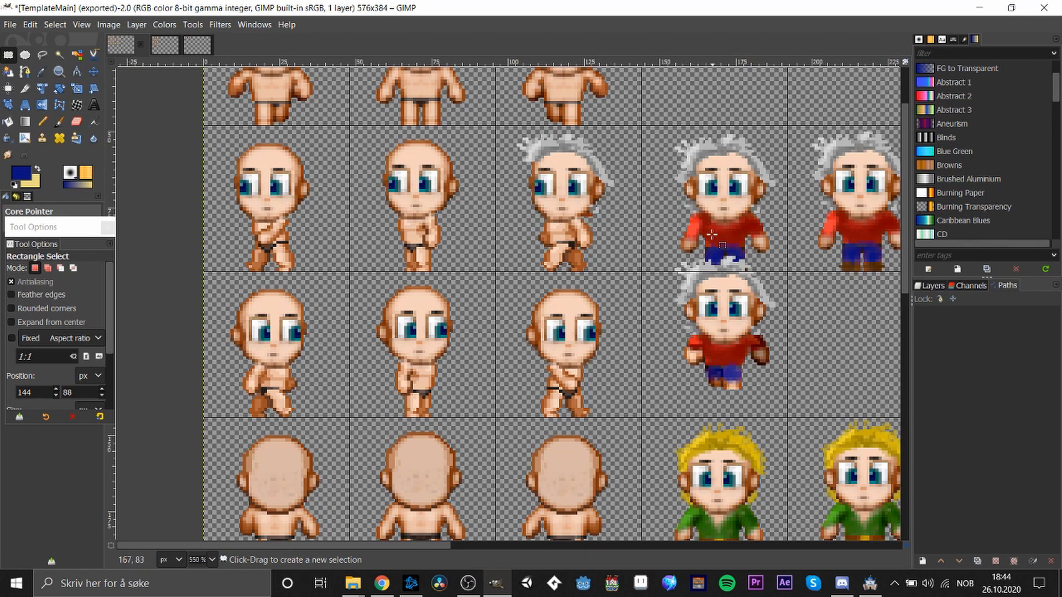
# - Delete the two grey-haired sprites stacked in the fourth column and clear the selection
pyautogui.scroll(-2, 629, 253)
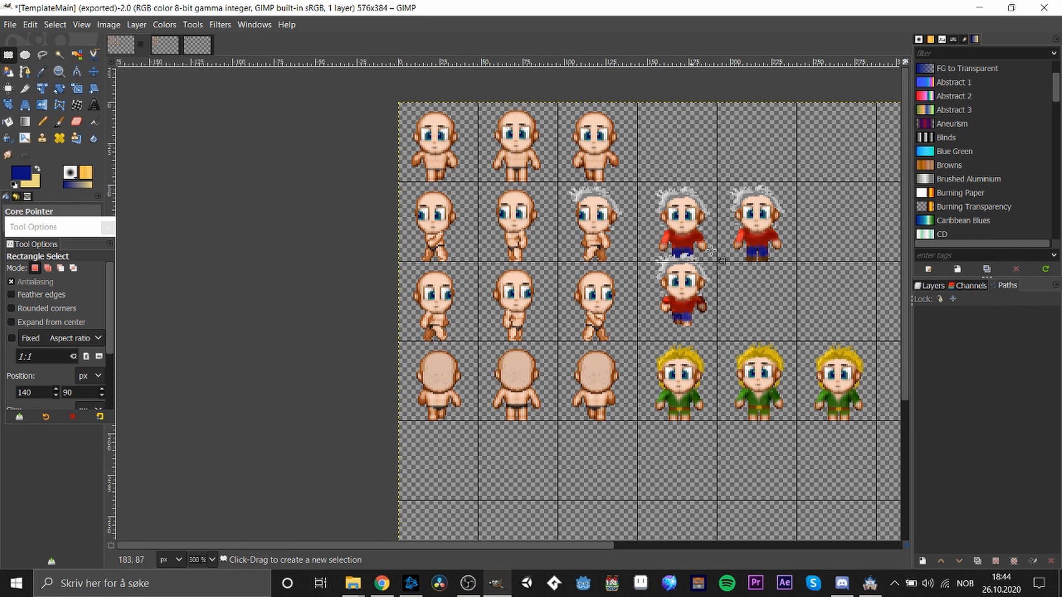
pyautogui.click(764, 288)
pyautogui.scroll(-1, 753, 284)
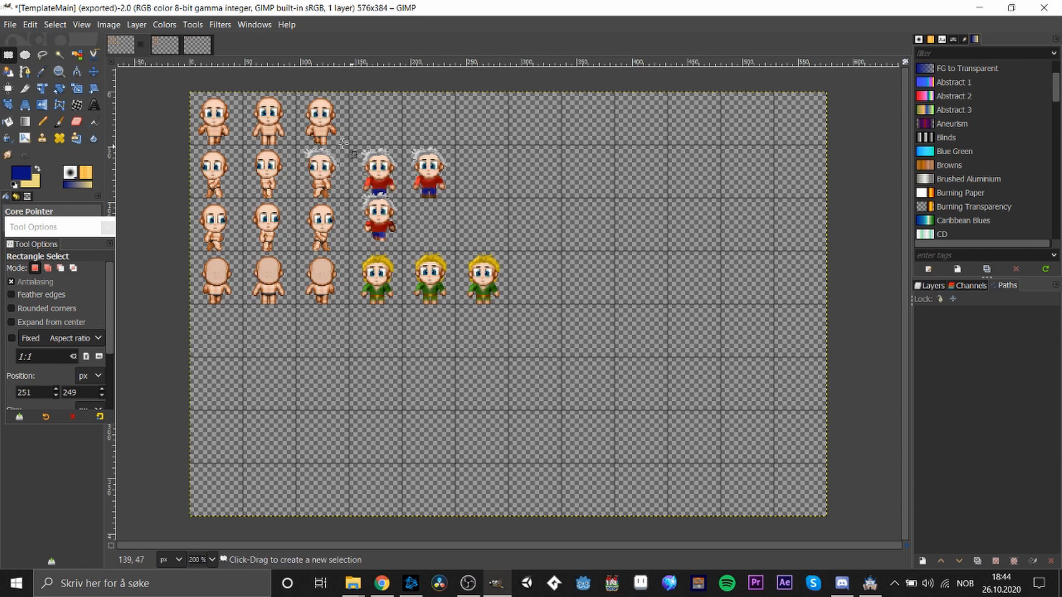
pyautogui.moveTo(354, 133); pyautogui.dragTo(403, 249)
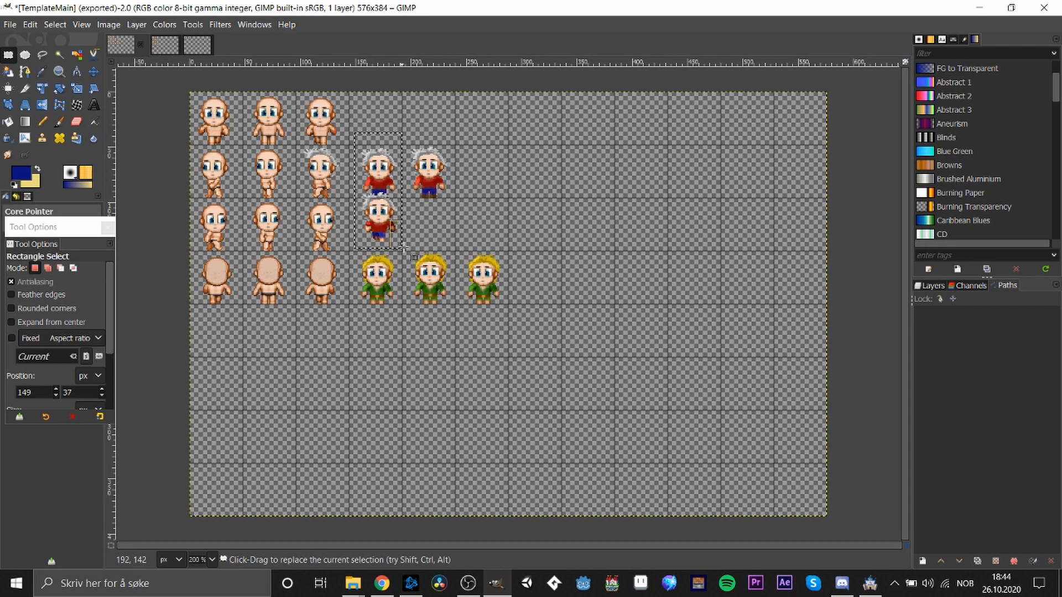
pyautogui.press('Delete')
pyautogui.hotkey('ctrl', 'shift', 'a')
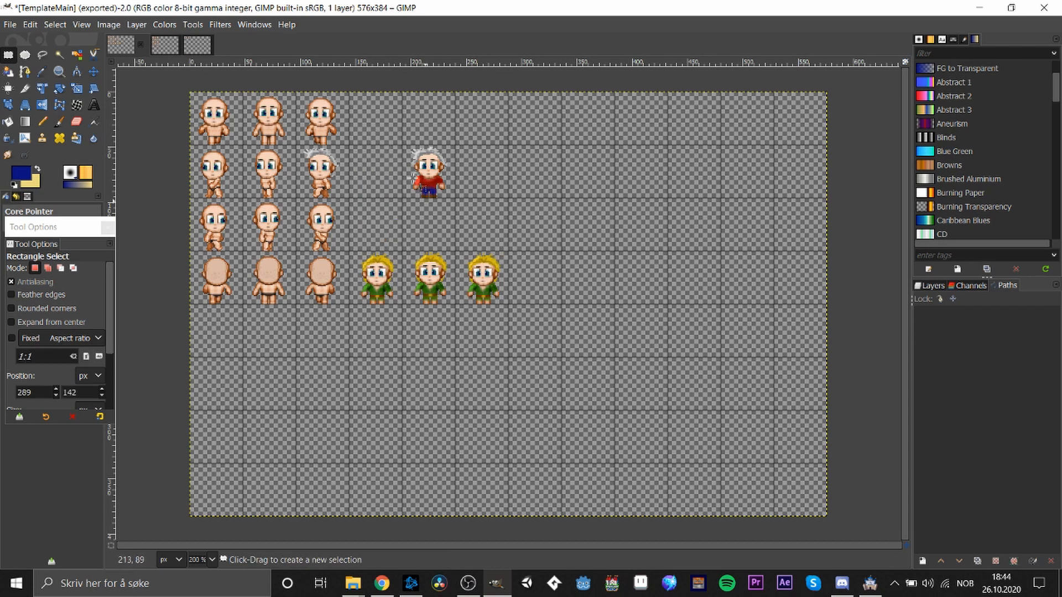
# - Copy the grey-haired sprite in the second row and place the copy in the sixth-column cell of that row
pyautogui.moveTo(390, 126); pyautogui.dragTo(471, 210)
pyautogui.hotkey('ctrl', 'c')
pyautogui.hotkey('ctrl', 'v')
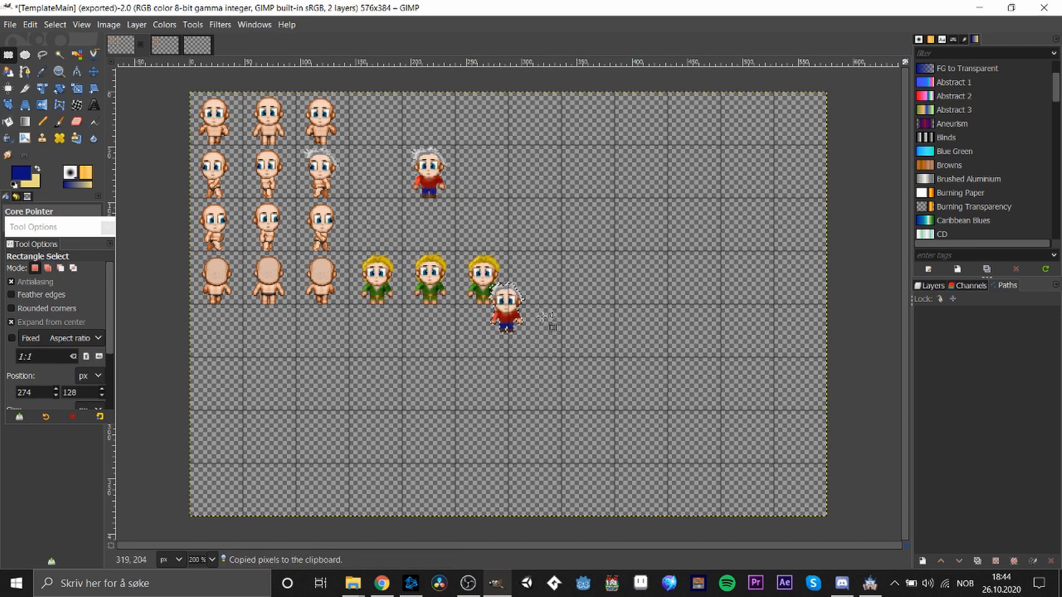
pyautogui.moveTo(506, 317); pyautogui.dragTo(492, 181)
pyautogui.scroll(2, 489, 180)
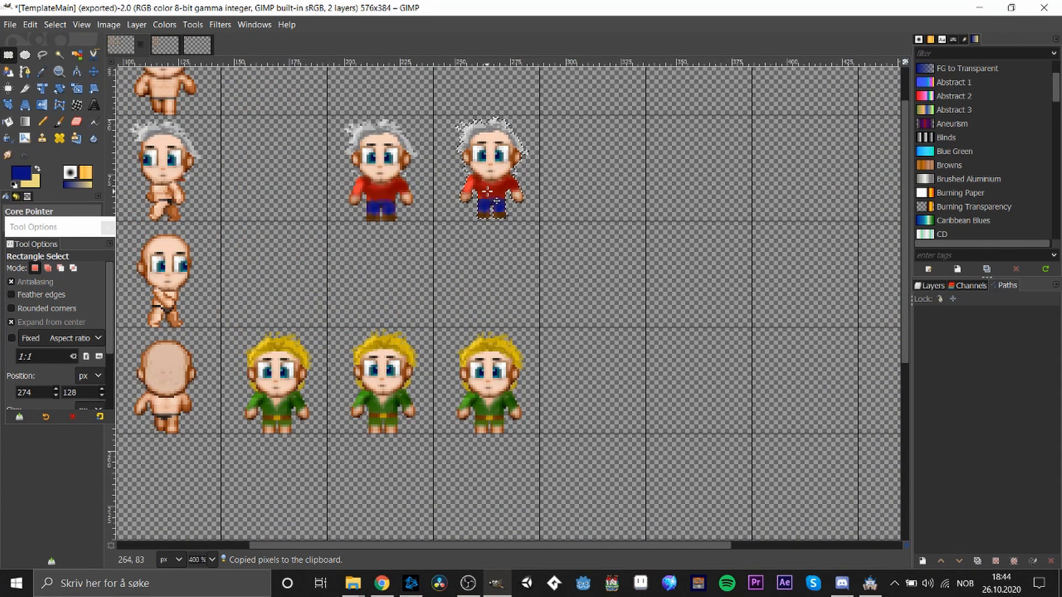
pyautogui.scroll(-1, 489, 193)
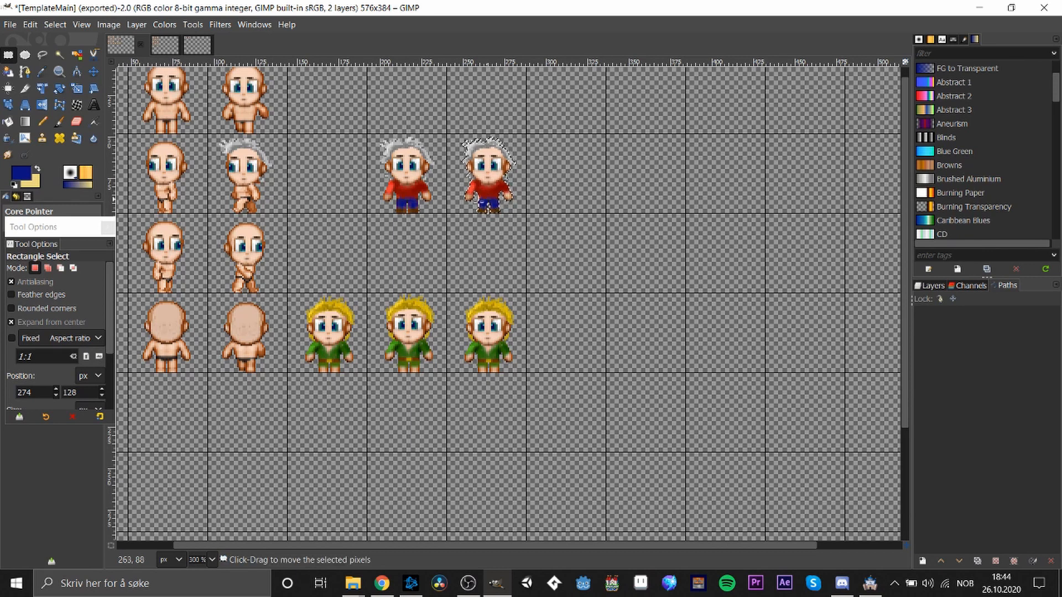
pyautogui.moveTo(480, 197); pyautogui.dragTo(478, 198)
pyautogui.click(521, 264)
pyautogui.hotkey('ctrl', 'z')
pyautogui.click(505, 252)
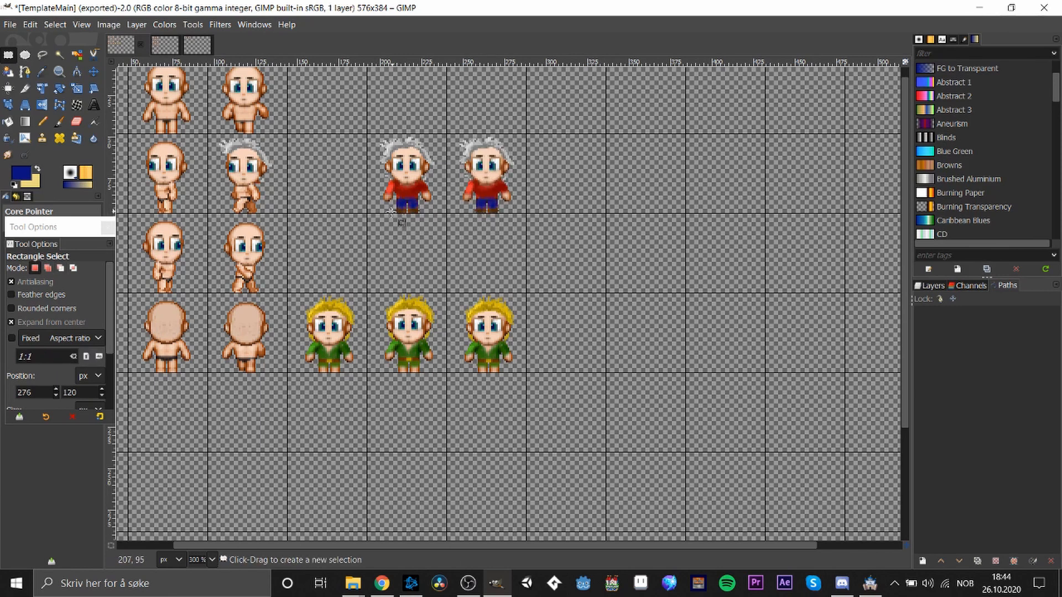
# - Paste another copy of the grey-haired sprite into the second row's empty fourth-column cell
pyautogui.hotkey('ctrl', 'v')
pyautogui.moveTo(511, 325); pyautogui.dragTo(334, 190)
pyautogui.click(348, 220)
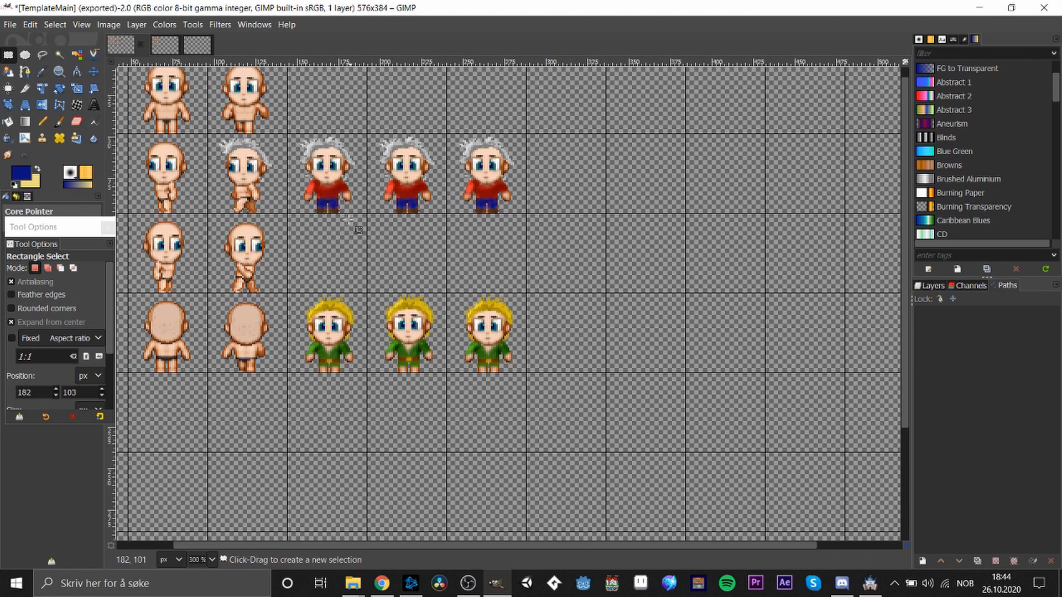
# - Cut the fourth-column grey-haired sprite and paste it back aligned within its cell, then clear the selection
pyautogui.moveTo(299, 118); pyautogui.dragTo(323, 150)
pyautogui.moveTo(300, 115); pyautogui.dragTo(364, 199)
pyautogui.click(11, 322)
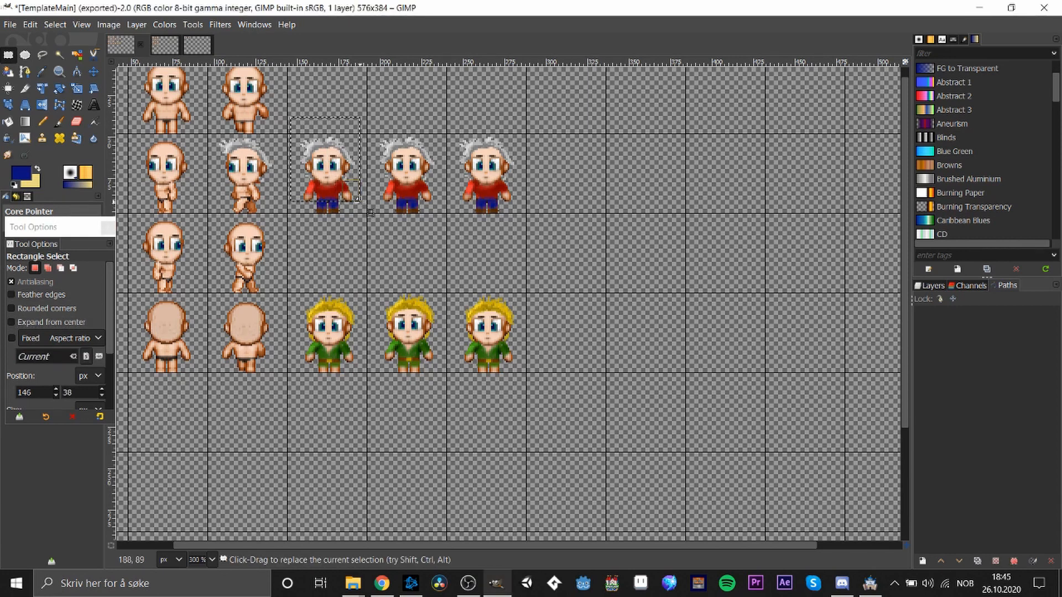
pyautogui.hotkey('ctrl', 'c')
pyautogui.press('Delete')
pyautogui.hotkey('ctrl', 'v')
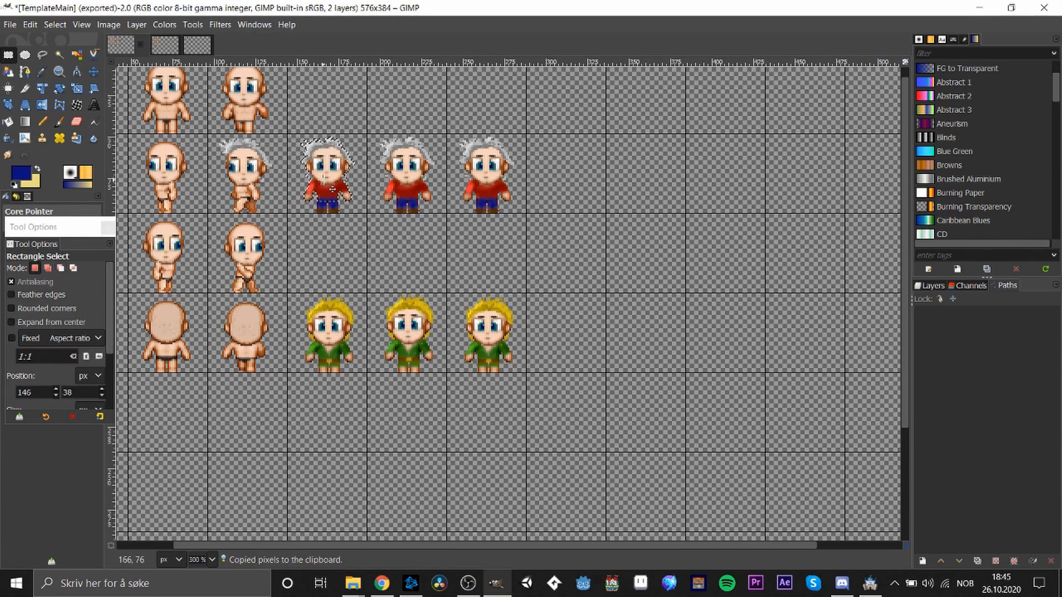
pyautogui.moveTo(331, 191); pyautogui.dragTo(332, 191)
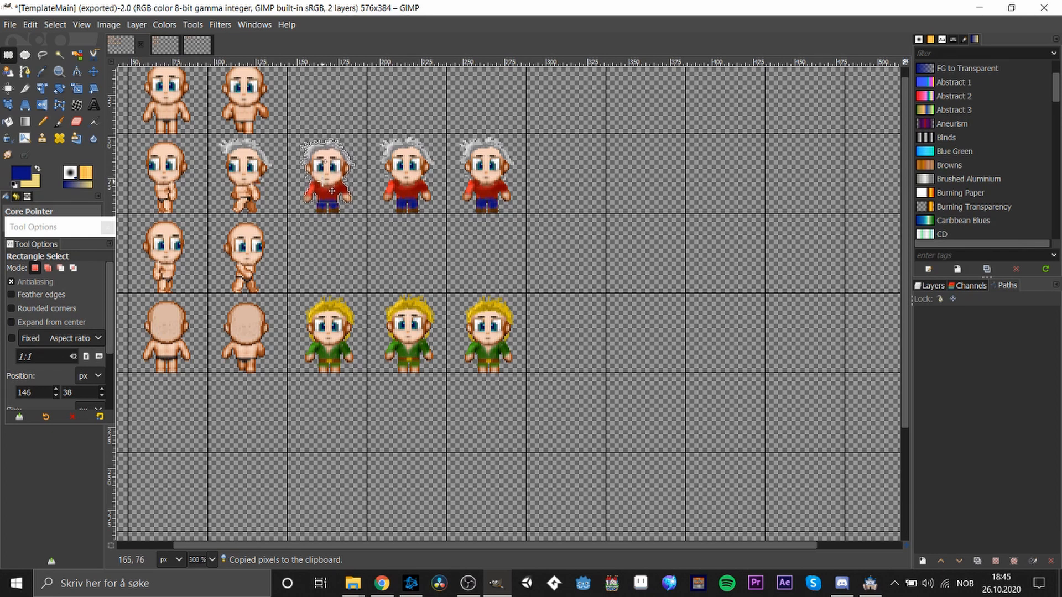
pyautogui.click(376, 228)
pyautogui.moveTo(290, 116); pyautogui.dragTo(370, 244)
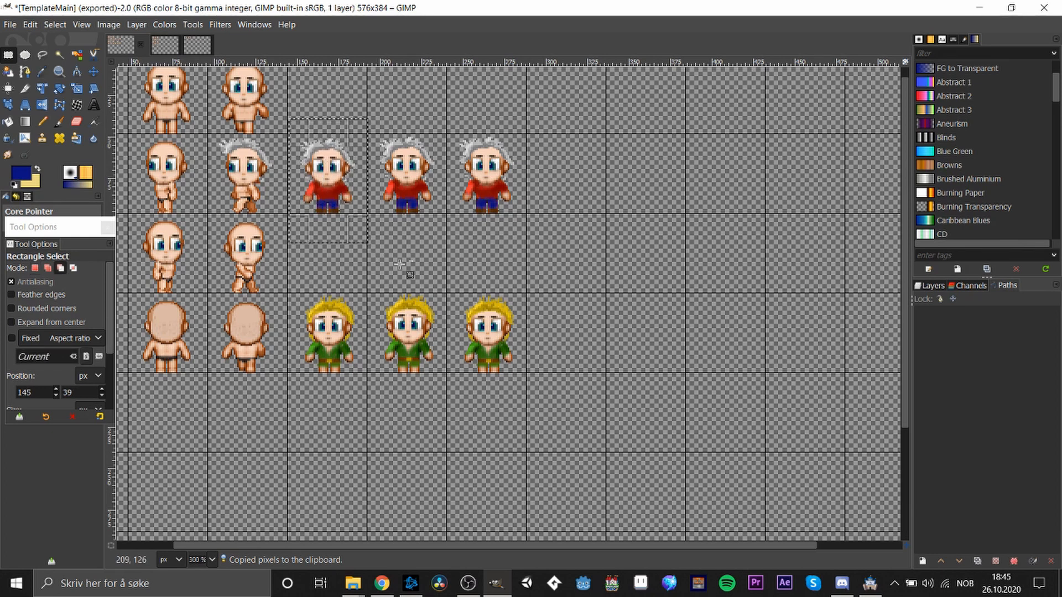
pyautogui.click(423, 287)
# - Replace the sixth-column grey-haired sprite with a freshly pasted copy aligned in the same cell
pyautogui.moveTo(449, 95); pyautogui.dragTo(565, 250)
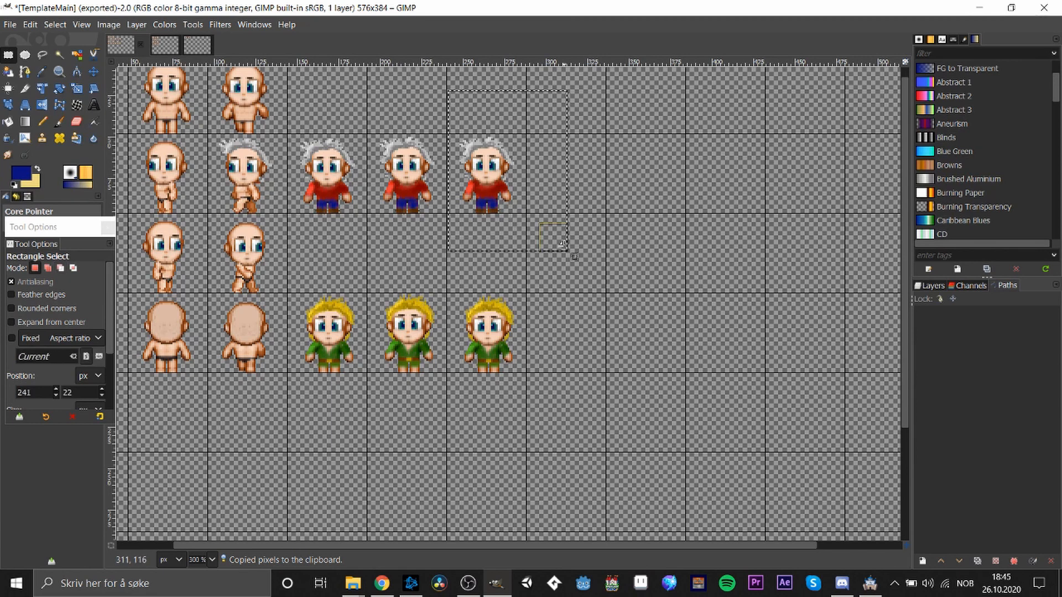
pyautogui.press('Delete')
pyautogui.hotkey('ctrl', 'v')
pyautogui.moveTo(511, 169); pyautogui.dragTo(491, 179)
pyautogui.click(550, 257)
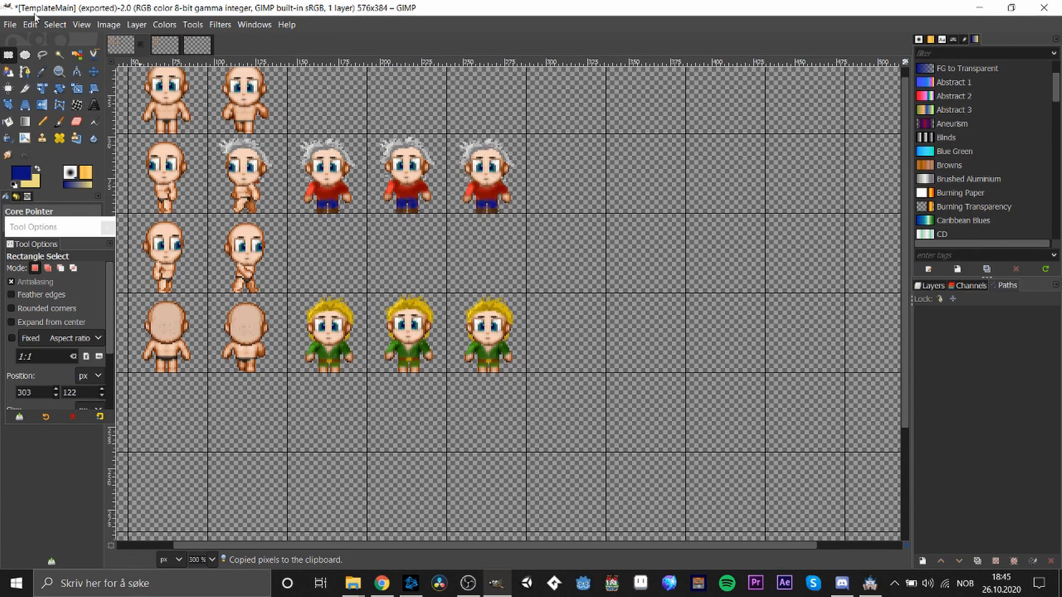
# - Export the sprite sheet as GiveANameYouRemember.png in the project's img/characters folder with the existing PNG options
pyautogui.click(9, 25)
pyautogui.click(36, 230)
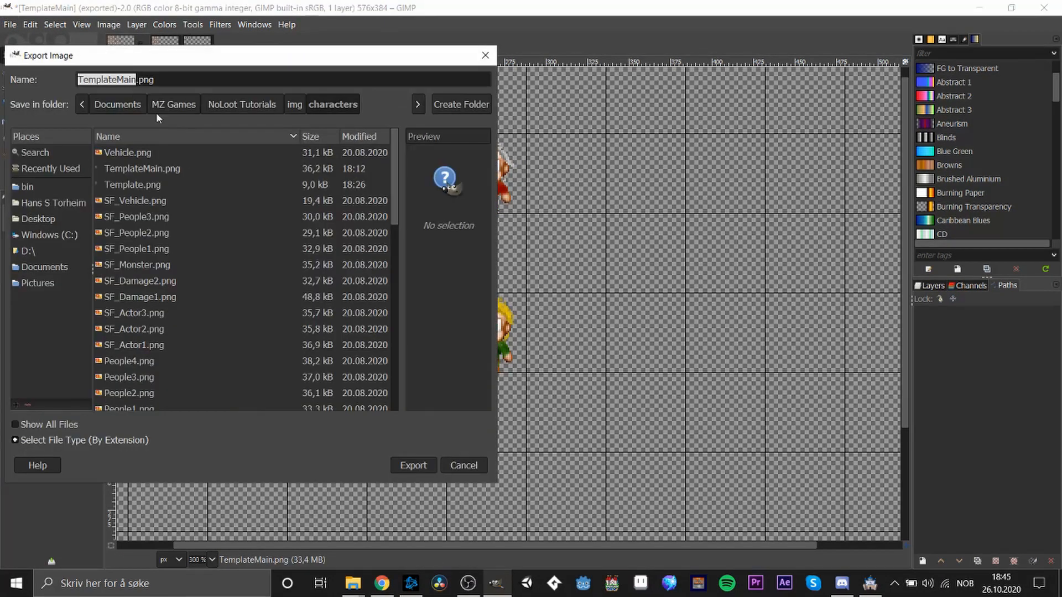
pyautogui.click(139, 80)
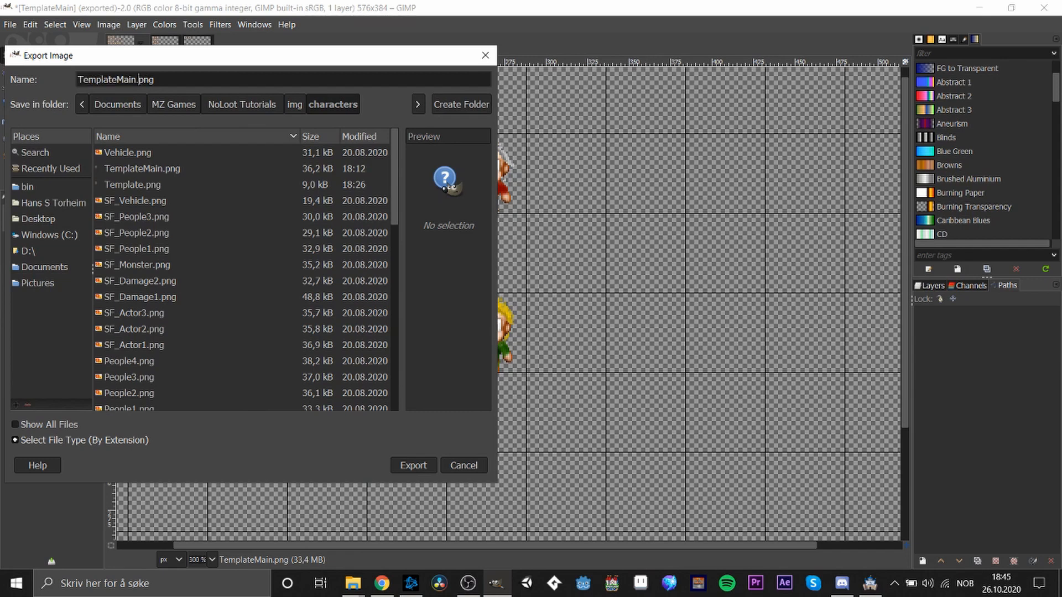
pyautogui.moveTo(139, 79); pyautogui.dragTo(34, 73)
pyautogui.press('Left')
pyautogui.moveTo(137, 80); pyautogui.dragTo(38, 78)
pyautogui.write('GiveANameYouRemember')
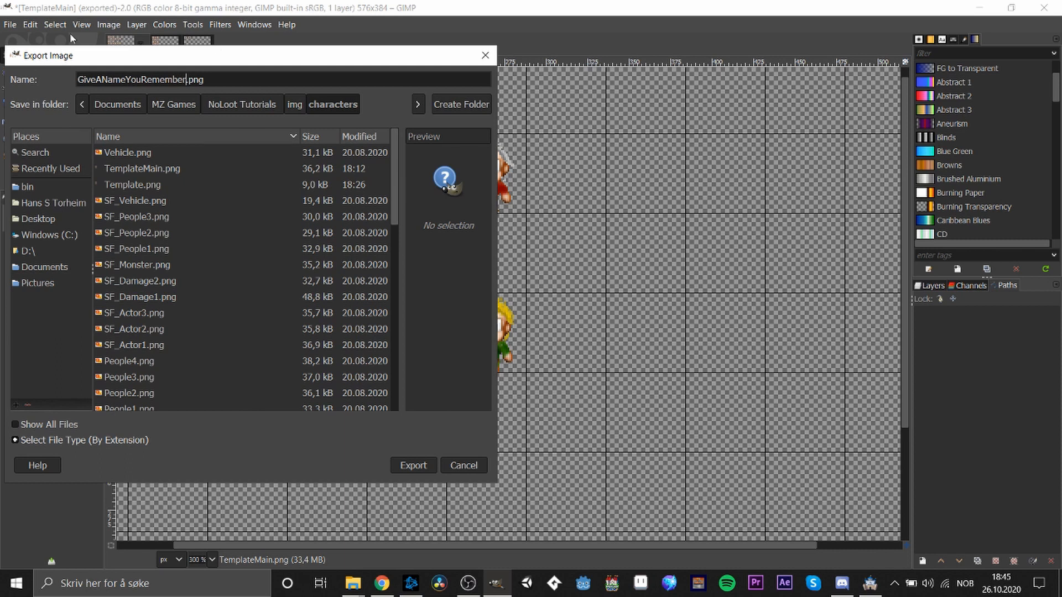
pyautogui.click(416, 465)
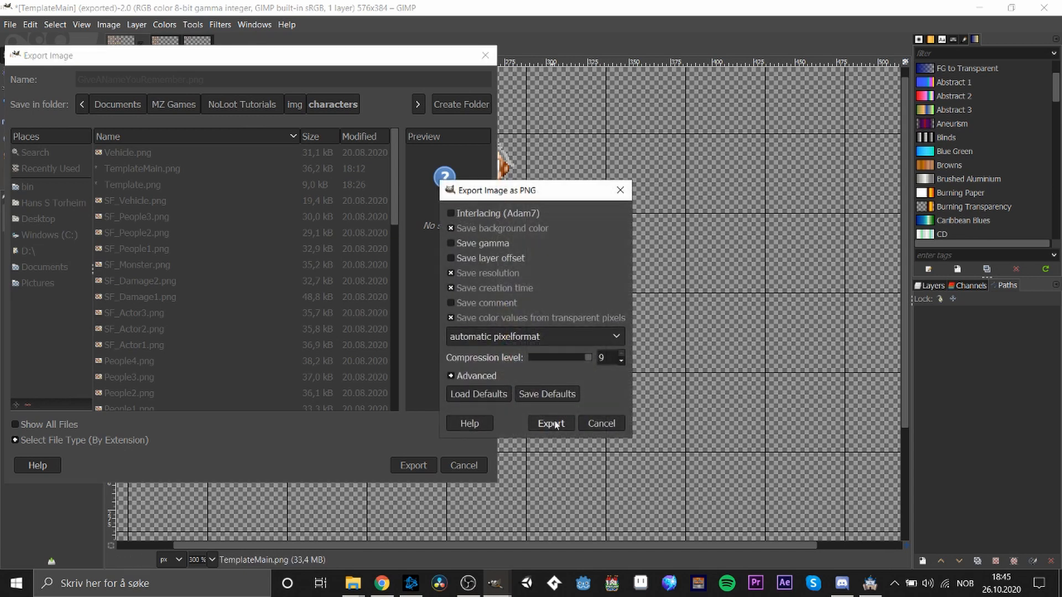
pyautogui.click(547, 355)
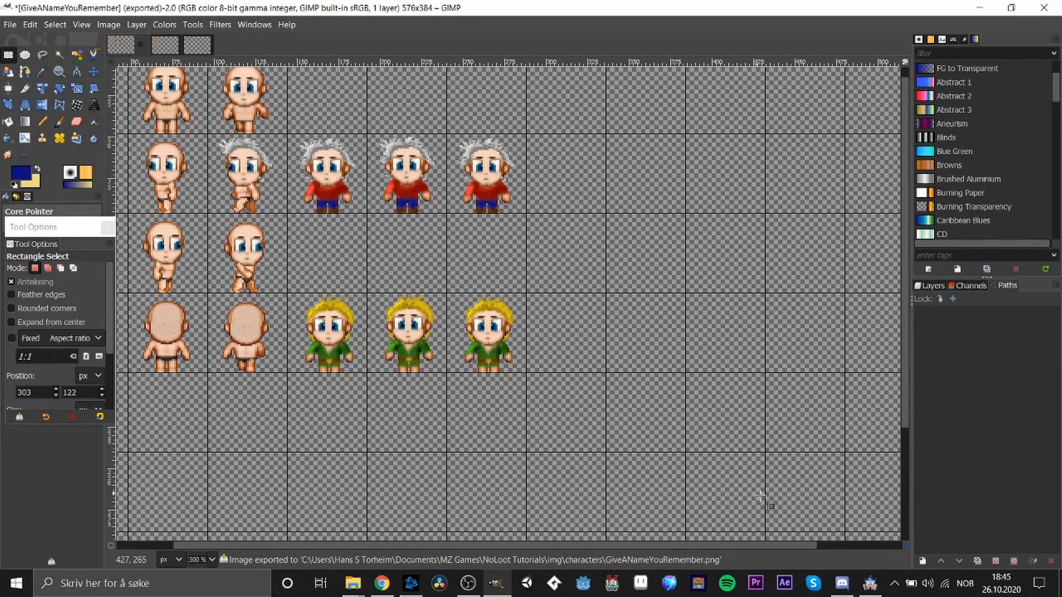
# - Switch to RPG Maker MZ and create an event at 6,3 using the middle grey-haired sprite from GiveANameYouRemember
pyautogui.click(869, 583)
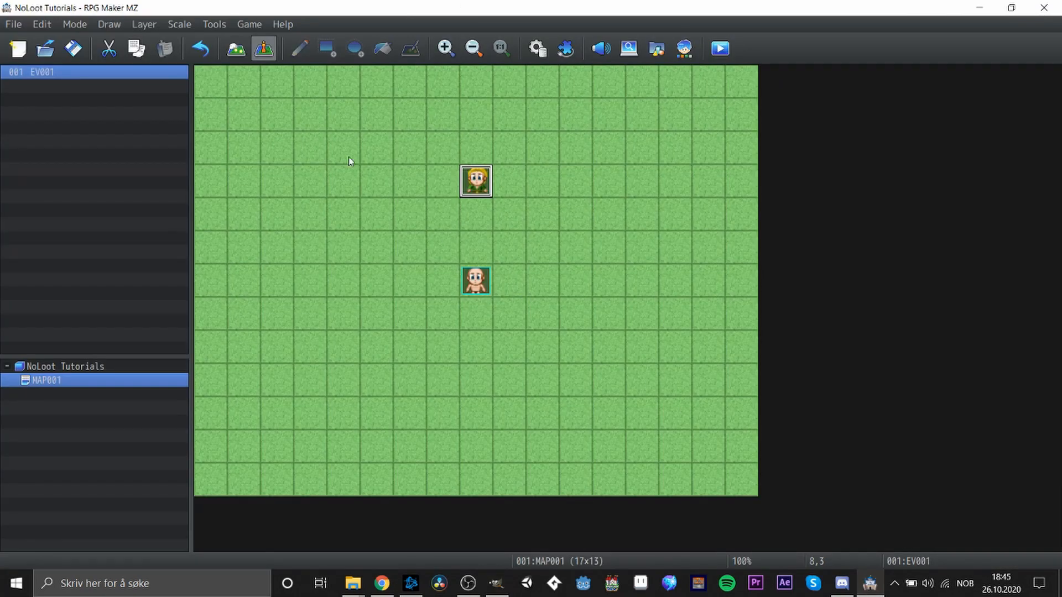
pyautogui.doubleClick(408, 185)
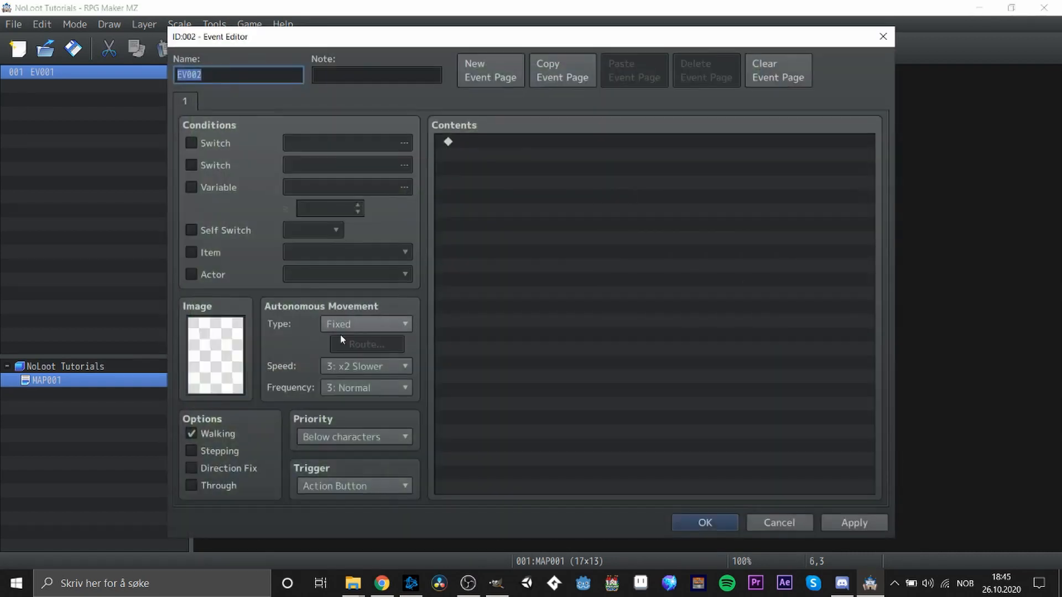
pyautogui.doubleClick(220, 361)
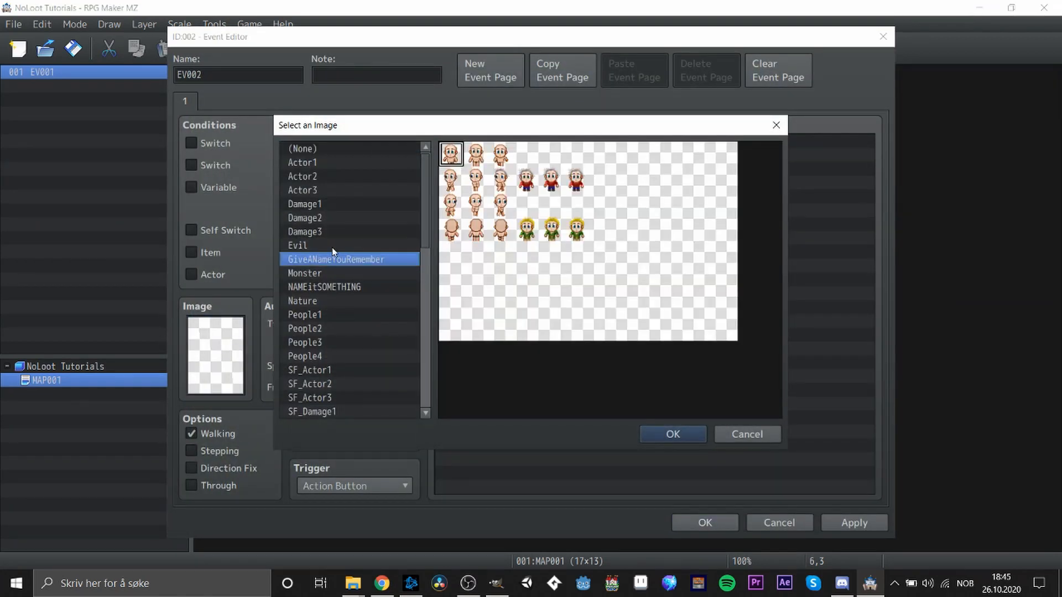
pyautogui.click(551, 183)
pyautogui.click(645, 434)
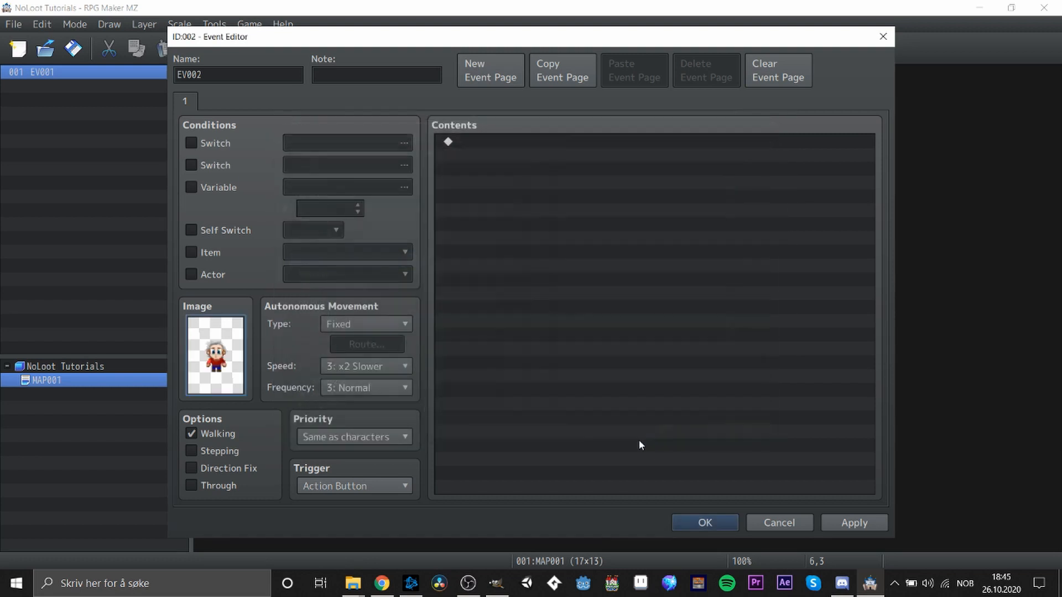
# - Enable Stepping and Direction Fix for the new event and save it to the map
pyautogui.click(192, 452)
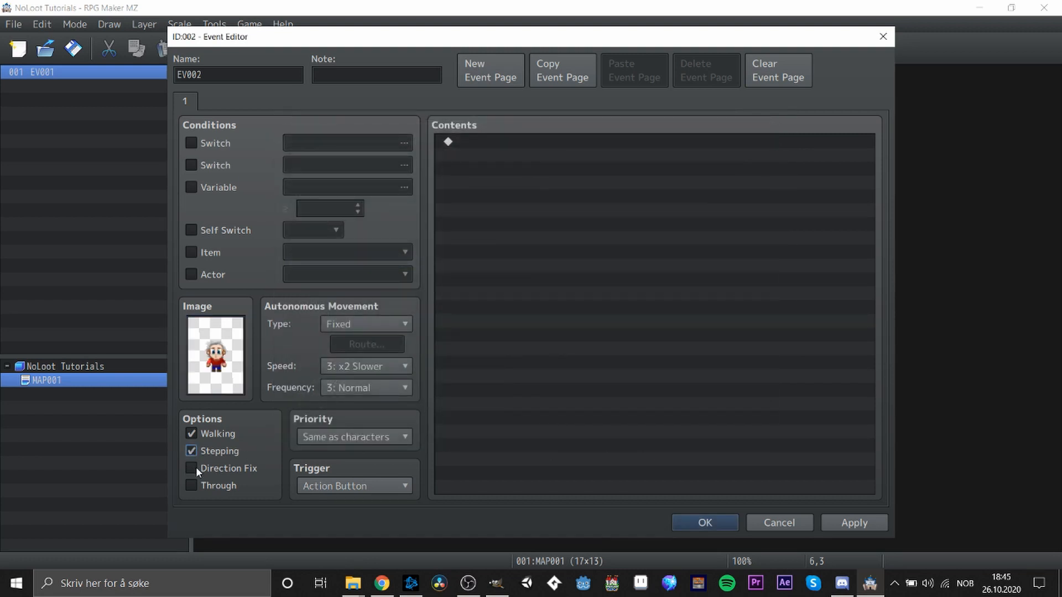
pyautogui.click(191, 468)
pyautogui.click(841, 520)
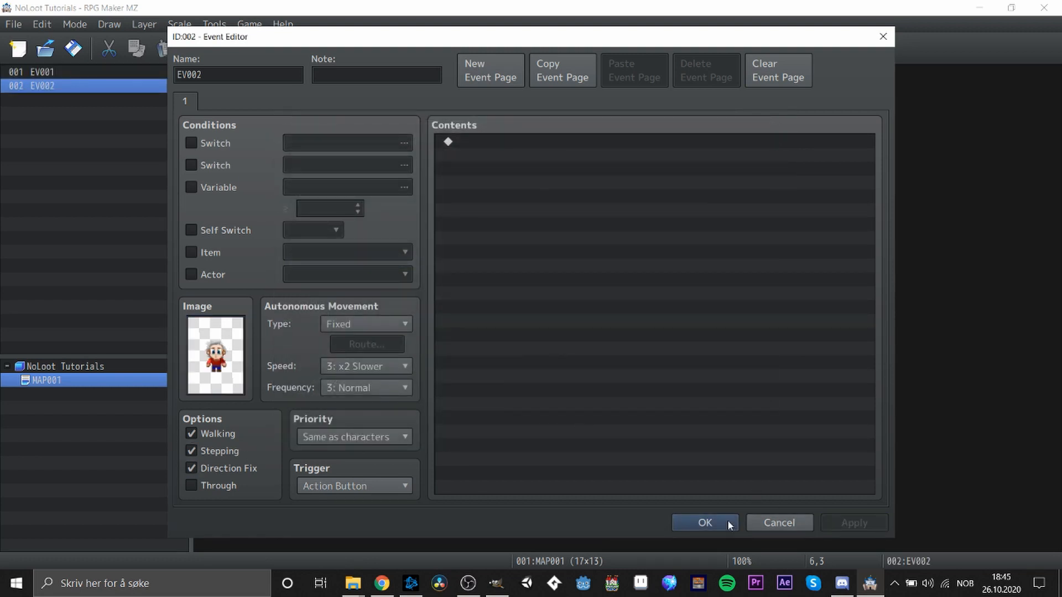
pyautogui.click(706, 523)
# - Move the player's starting position one tile to the left, into the column between the two character events
pyautogui.click(476, 183)
pyautogui.click(409, 182)
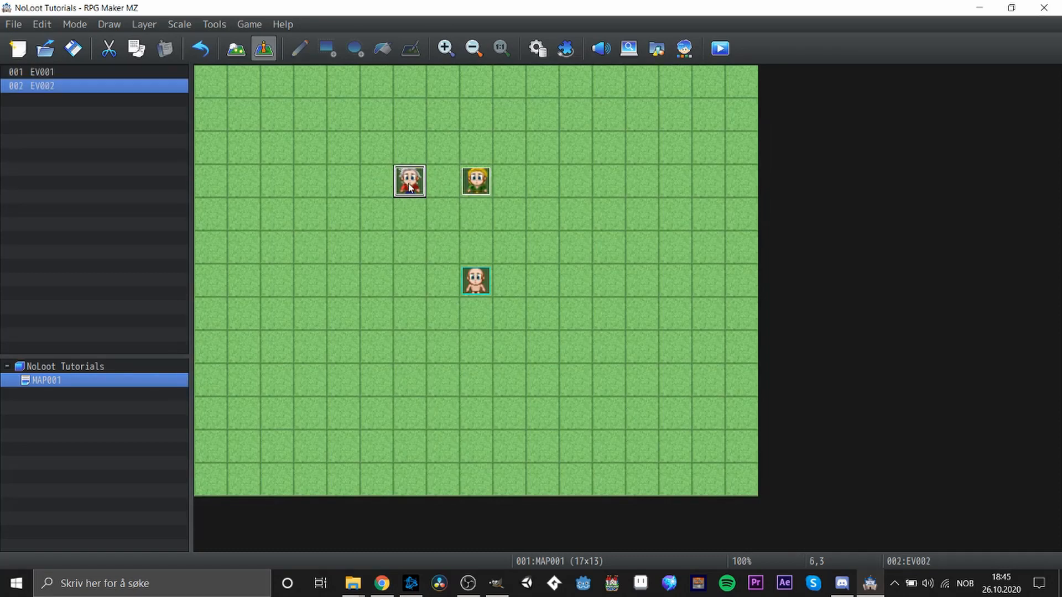
pyautogui.click(474, 184)
pyautogui.click(476, 280)
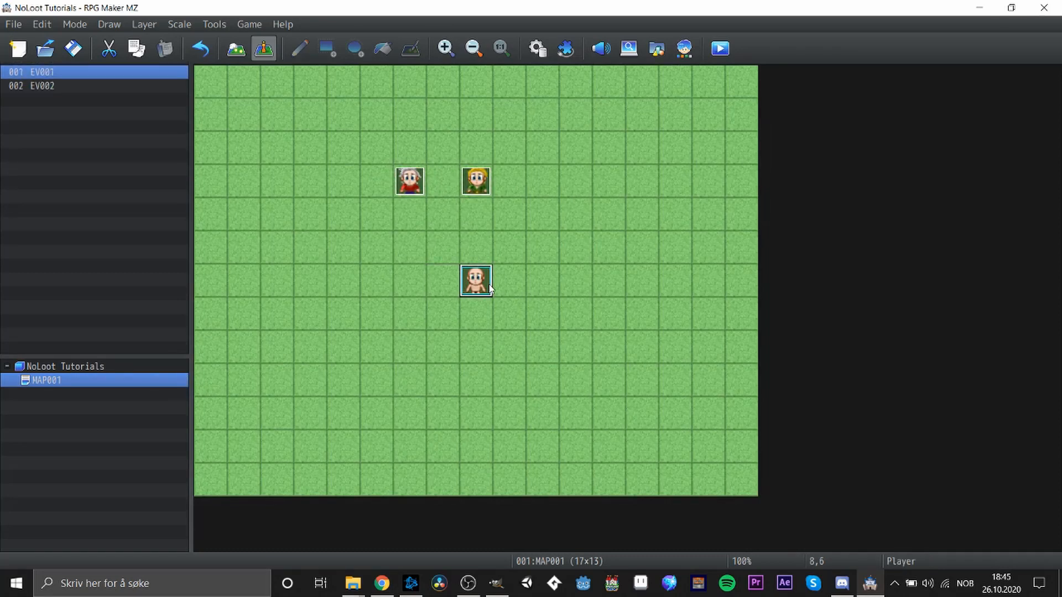
pyautogui.click(541, 214)
# - Save the project changes and start a new game in a full-screen playtest
pyautogui.click(719, 48)
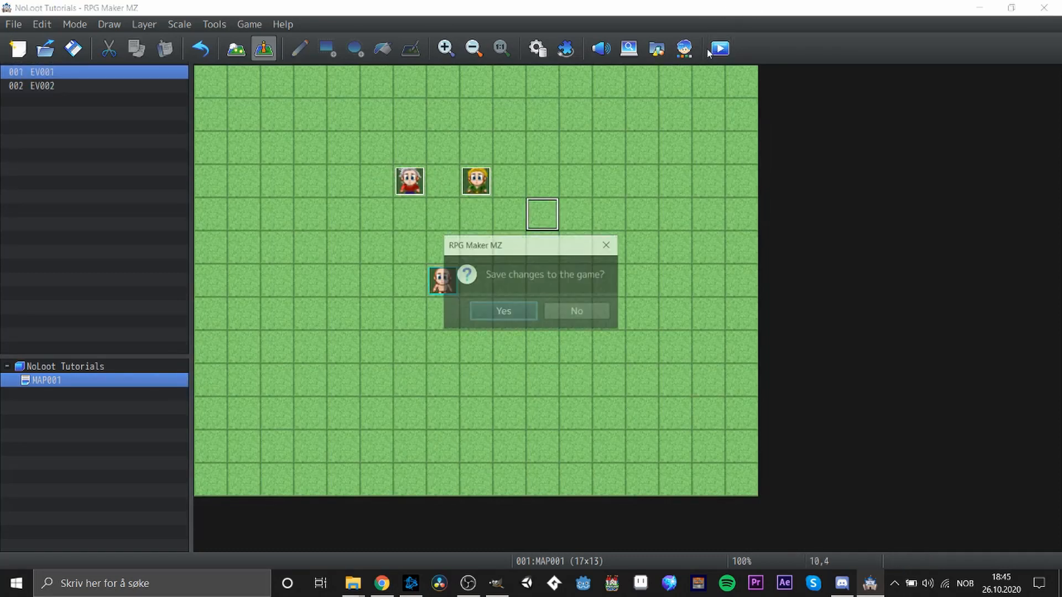
pyautogui.click(519, 311)
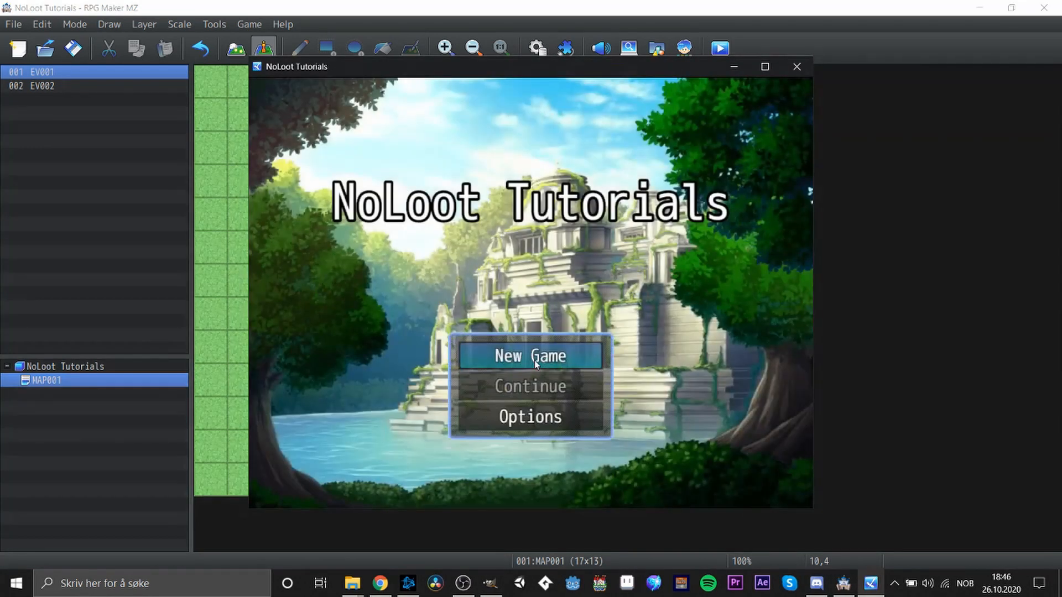
pyautogui.click(532, 356)
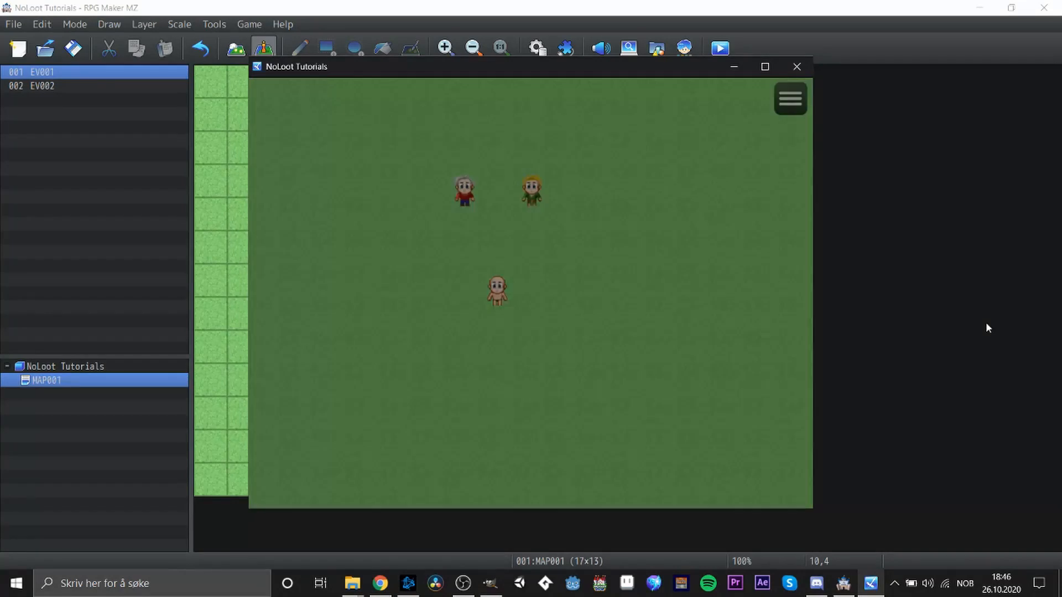
pyautogui.press('Up')
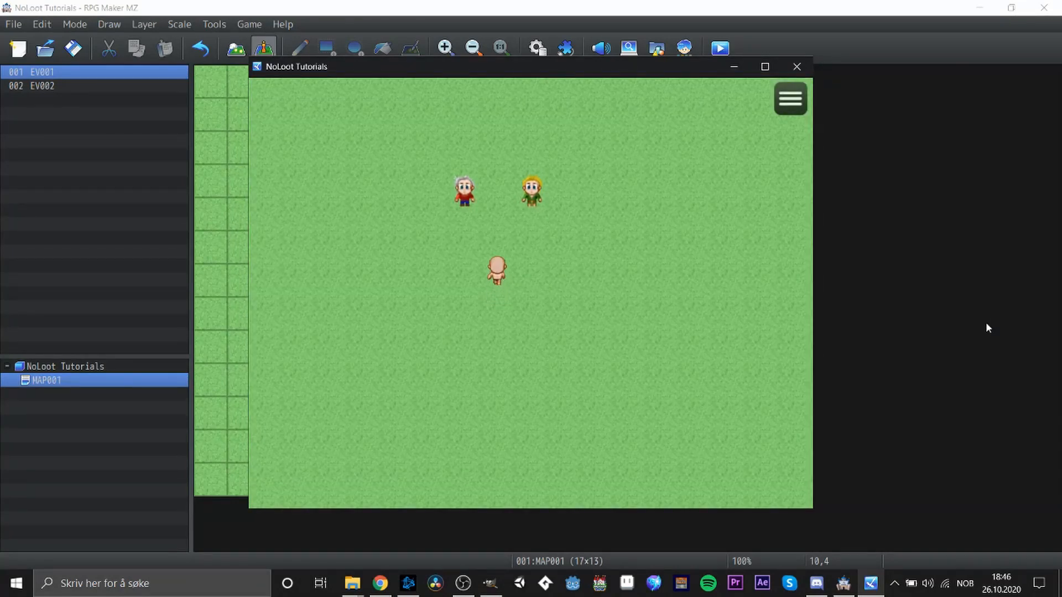
pyautogui.press('F4')
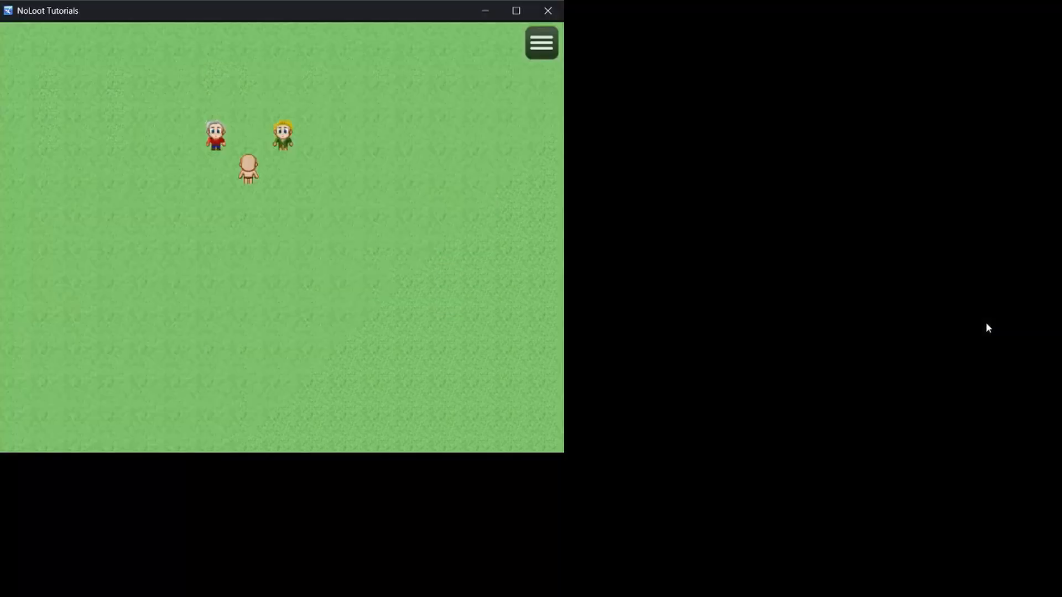
# - Walk the bald player between the two characters, then talk to the blond one and dismiss the dialogue
pyautogui.press('Left')
pyautogui.press('Right')
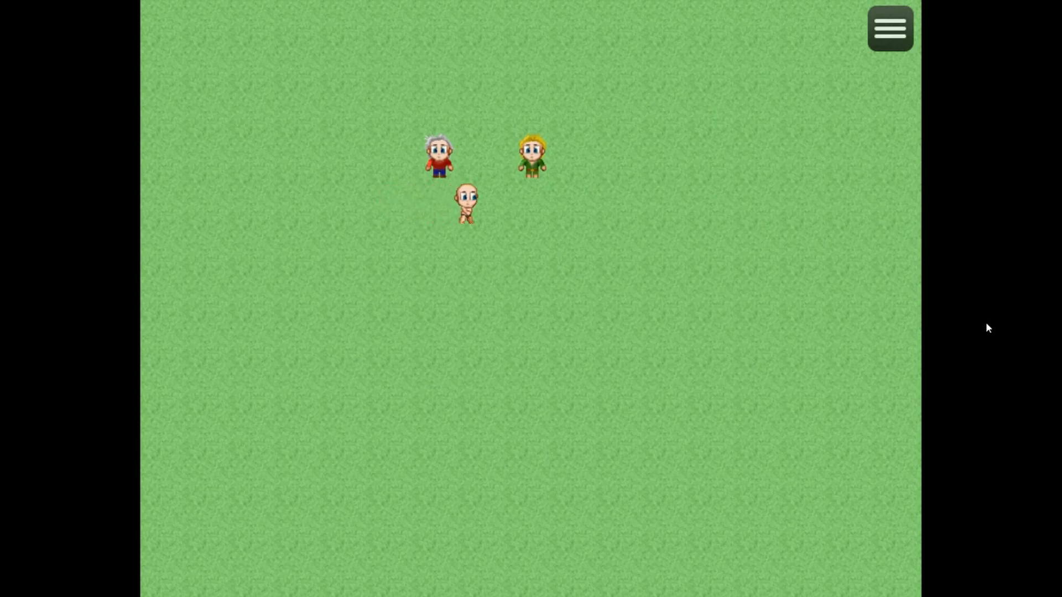
pyautogui.press('Up')
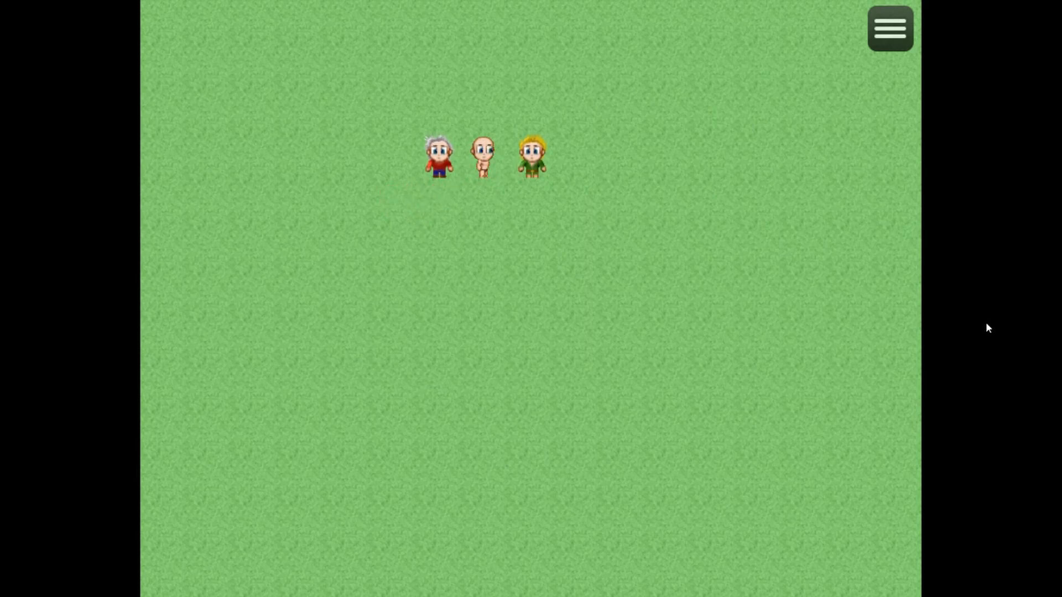
pyautogui.press('Down')
pyautogui.press('Right')
pyautogui.press('Up')
pyautogui.press('Return')
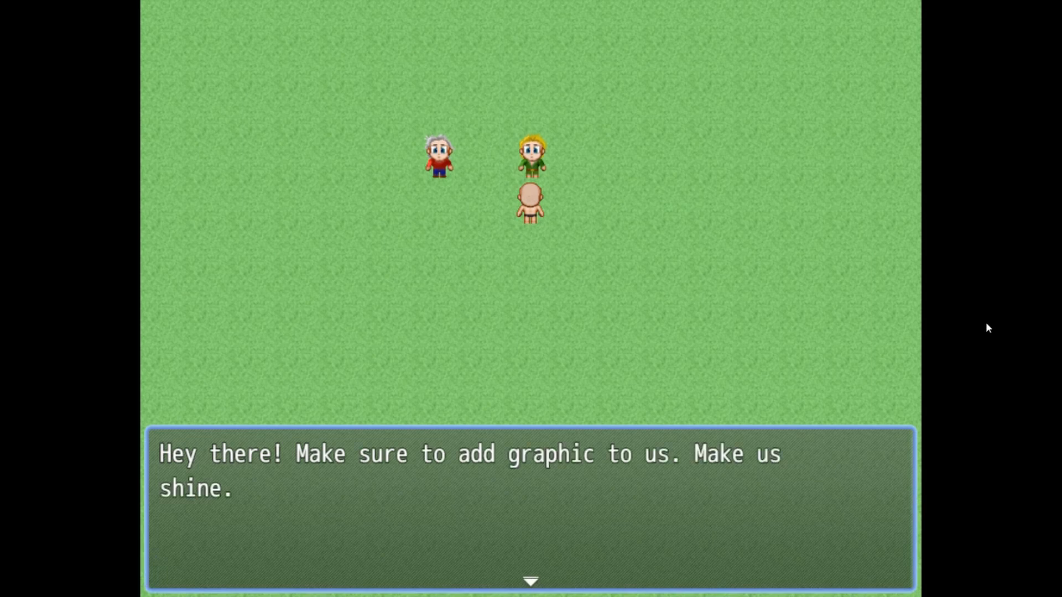
pyautogui.press('Return')
# - Walk the player around the grey-haired character and back below the blond one to examine the animated sprites
pyautogui.press('Left')
pyautogui.press('Left')
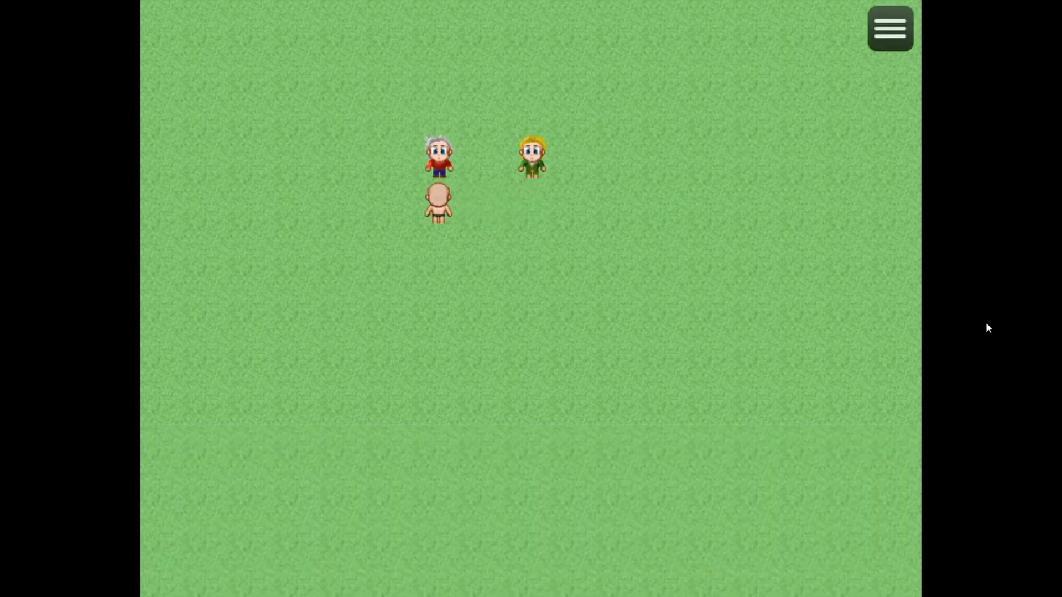
pyautogui.press('Left')
pyautogui.press('Up')
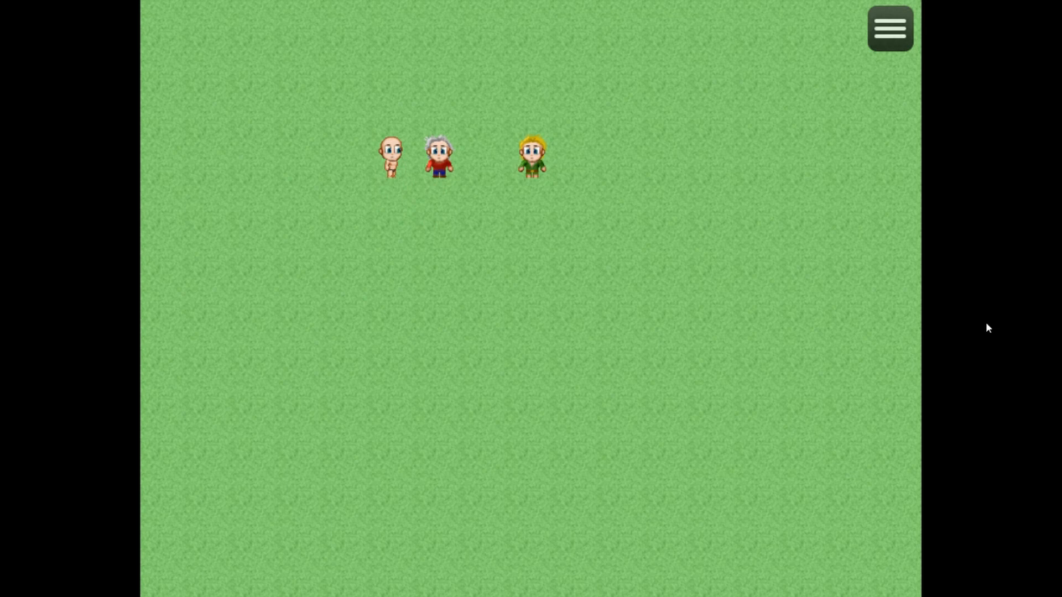
pyautogui.press('Down')
pyautogui.press('Right')
pyautogui.press('Right')
pyautogui.press('Right')
pyautogui.press('Right')
pyautogui.press('Left')
pyautogui.press('Down')
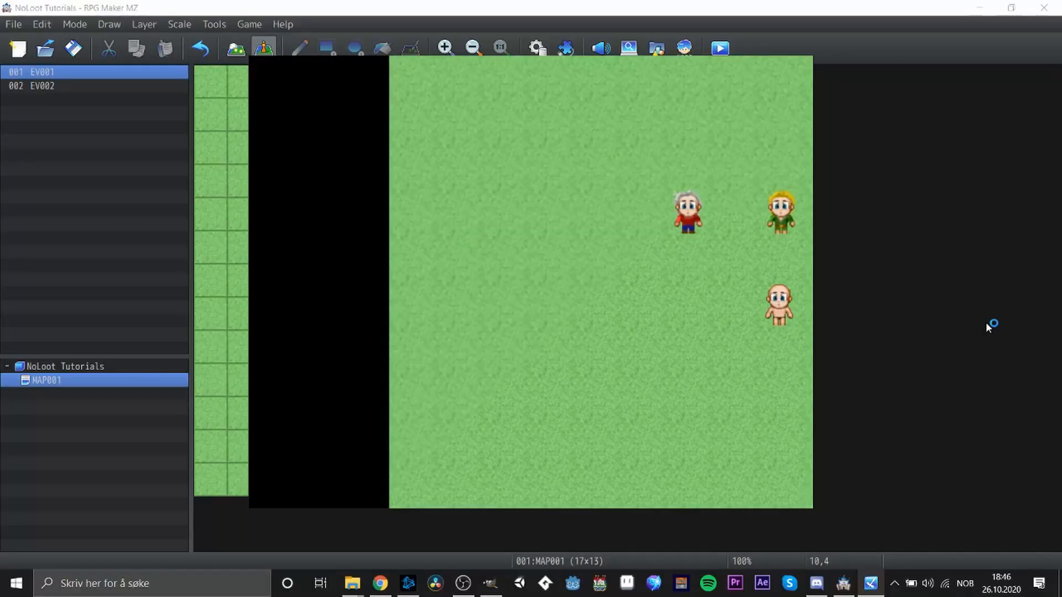
# - End the playtest and switch to GIMP, bringing up the Actor1 sheet with the grey creature frames
pyautogui.press('F4')
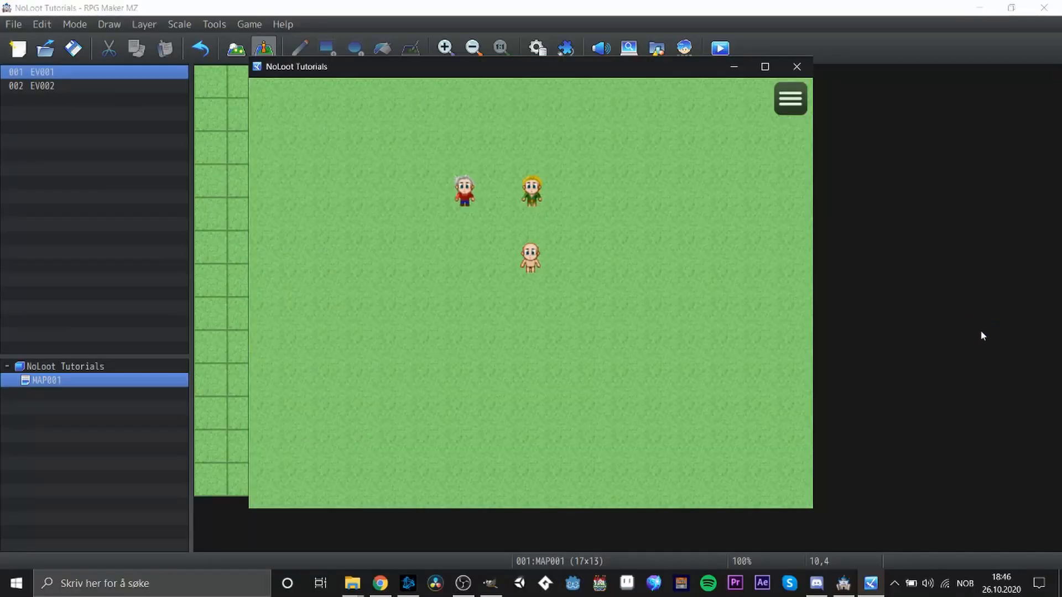
pyautogui.click(796, 67)
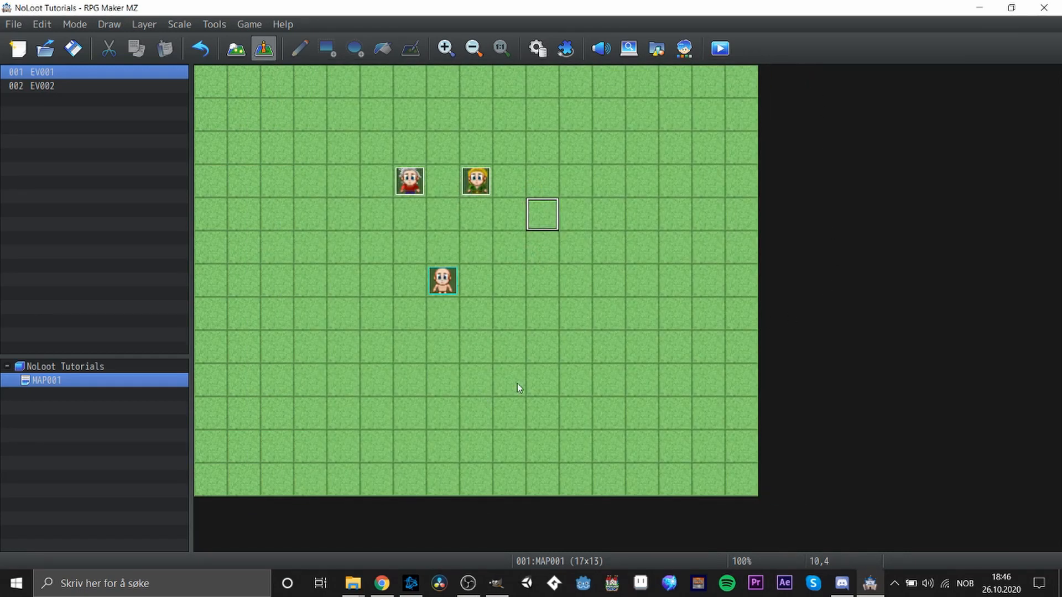
pyautogui.click(496, 587)
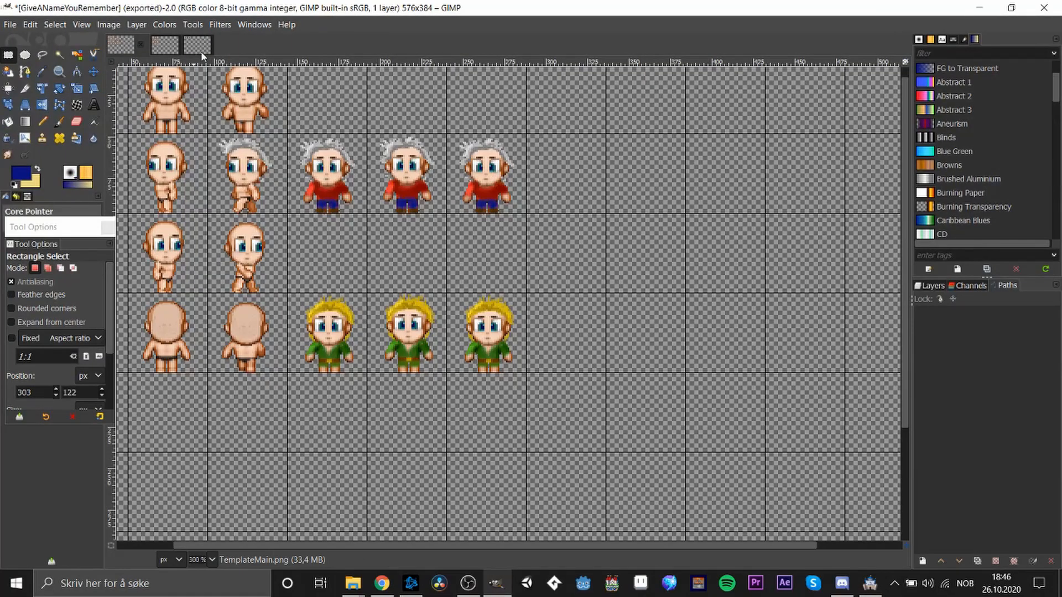
pyautogui.click(172, 49)
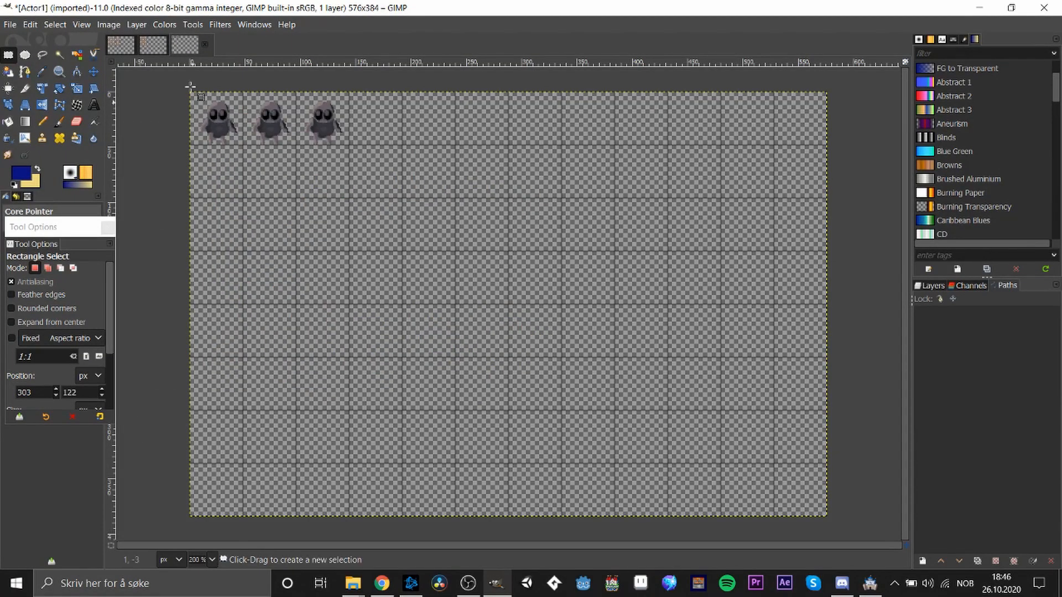
pyautogui.moveTo(192, 87); pyautogui.dragTo(326, 213)
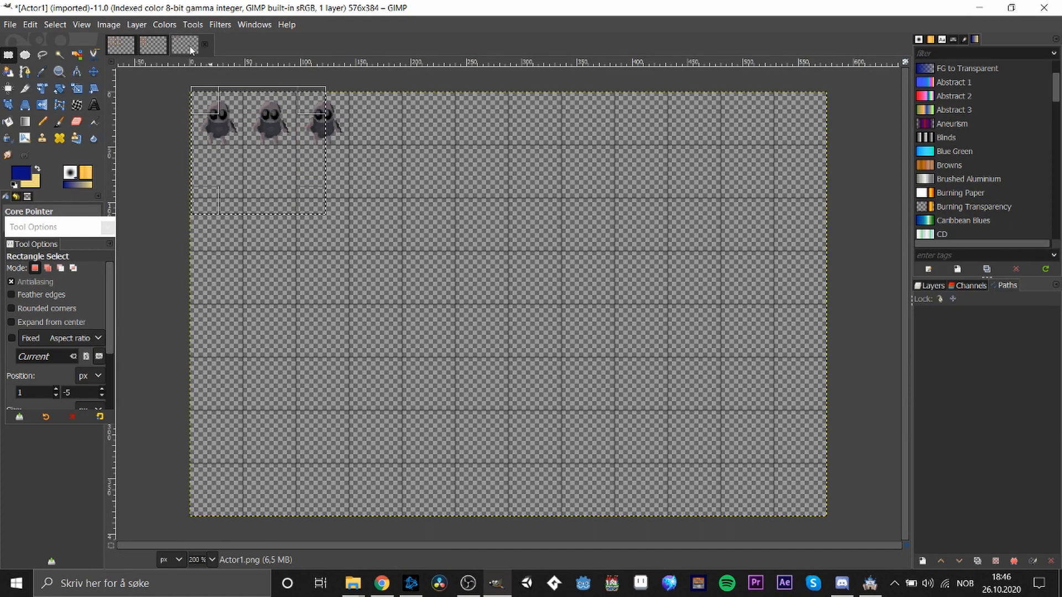
# - Copy the bald character's walking frames from the Template image and place them beside the grey creatures on the Actor1 sheet
pyautogui.click(157, 48)
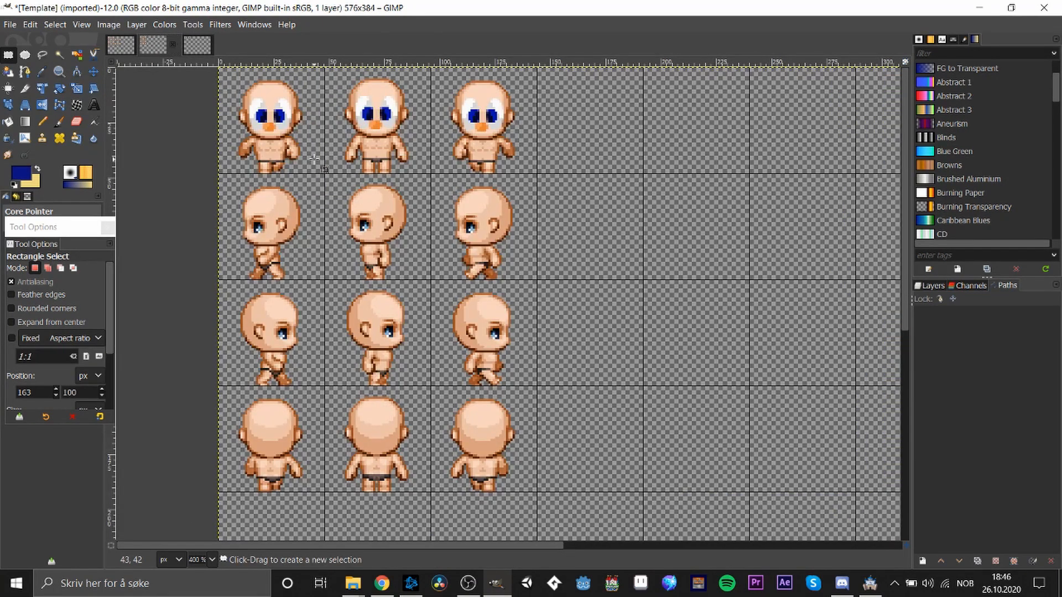
pyautogui.moveTo(215, 70); pyautogui.dragTo(669, 518)
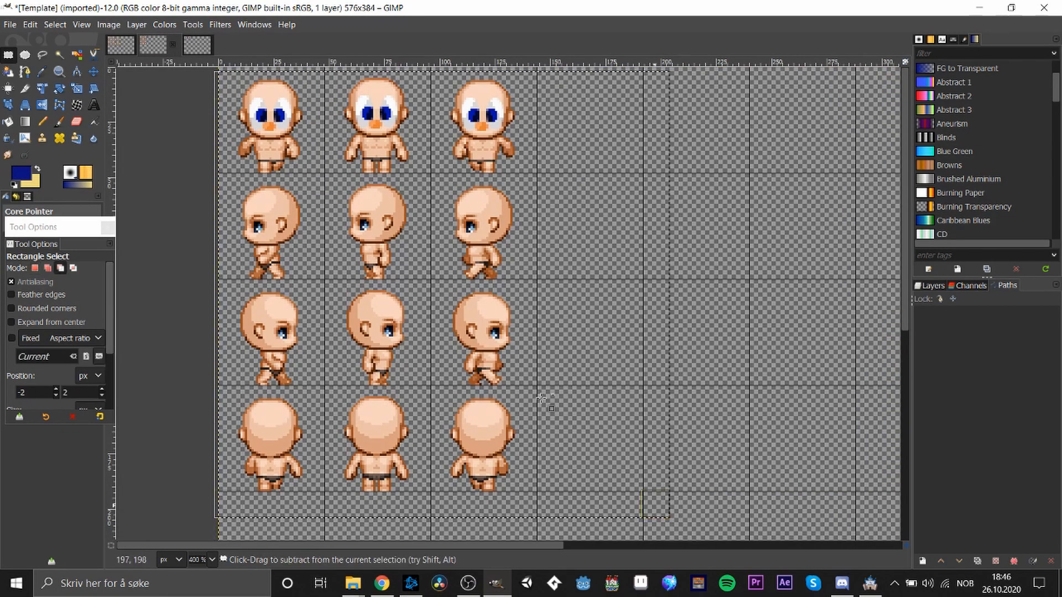
pyautogui.hotkey('ctrl', 'c')
pyautogui.click(197, 45)
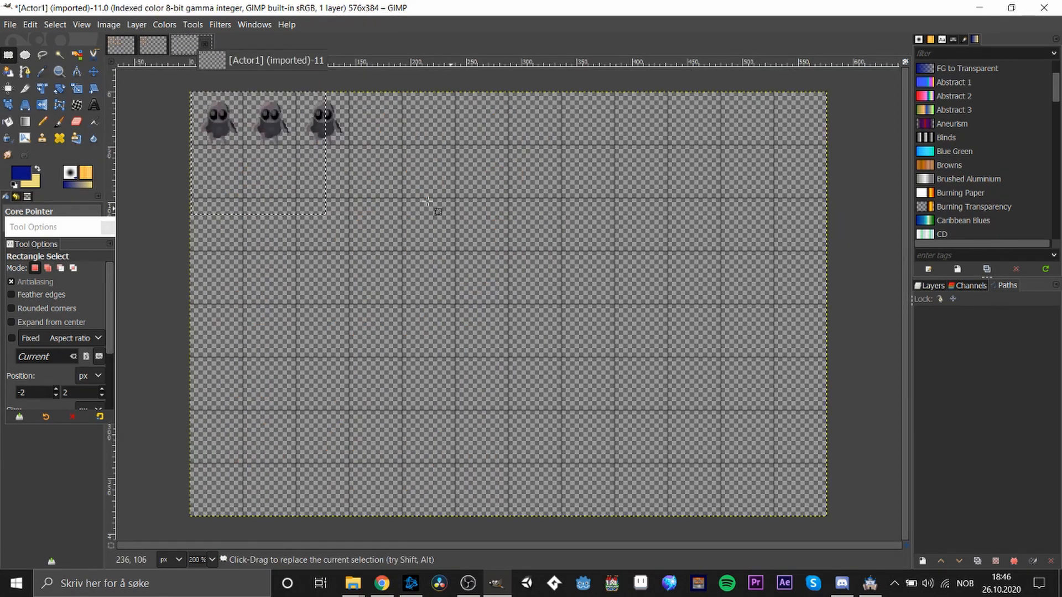
pyautogui.hotkey('ctrl', 'v')
pyautogui.moveTo(244, 177); pyautogui.dragTo(397, 242)
pyautogui.click(397, 242)
# - Mark and compare the leg areas of the third grey creature and the first bald front-facing frame up close
pyautogui.scroll(4, 316, 135)
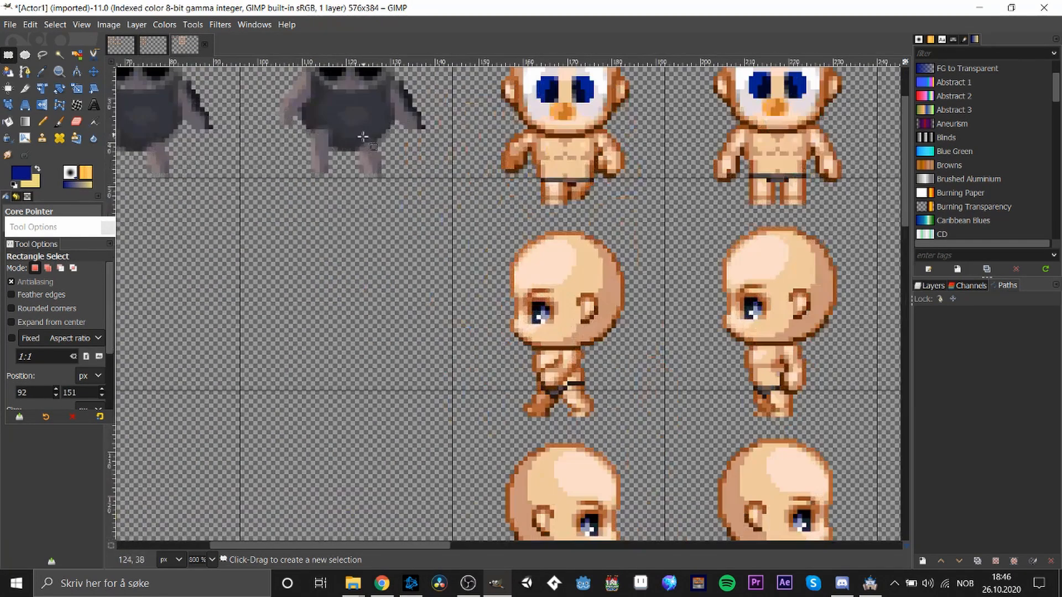
pyautogui.moveTo(355, 142); pyautogui.dragTo(395, 191)
pyautogui.click(563, 182)
pyautogui.moveTo(563, 183)
pyautogui.mouseDown()
pyautogui.moveTo(593, 204)
pyautogui.moveTo(582, 191)
pyautogui.mouseUp()
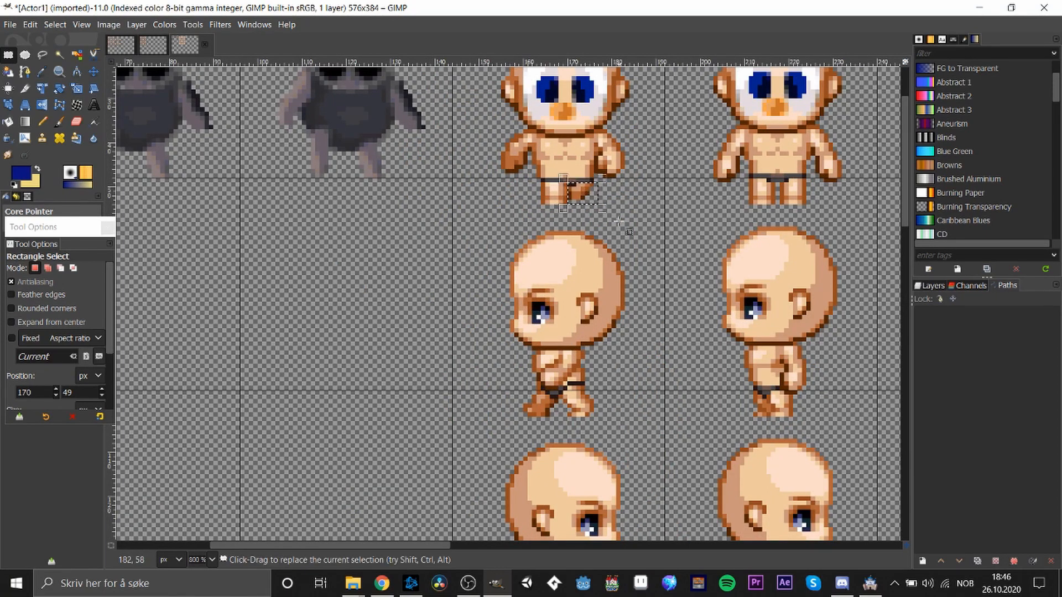
pyautogui.click(618, 221)
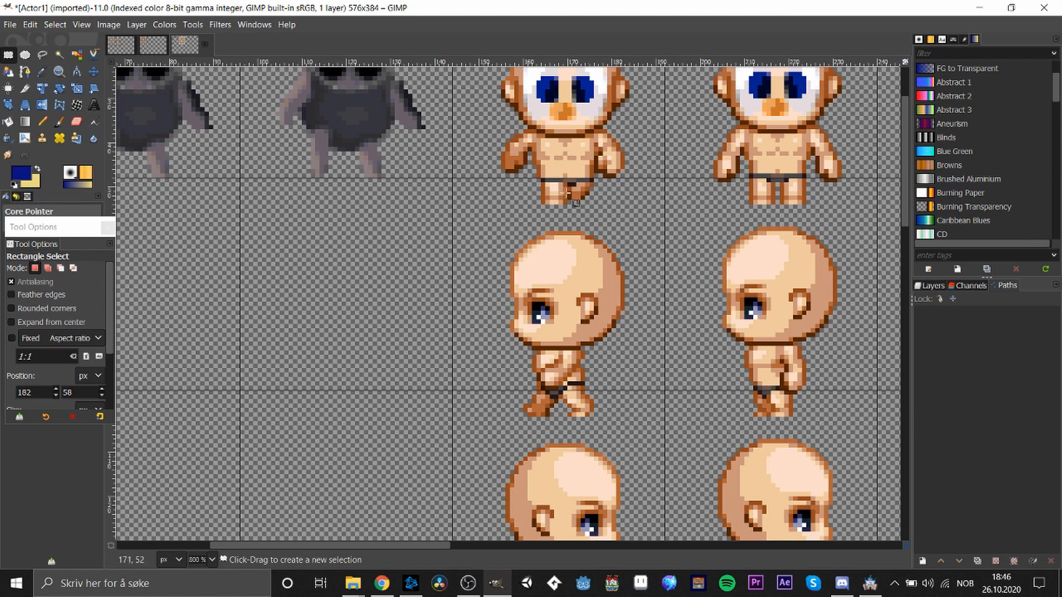
pyautogui.moveTo(539, 181); pyautogui.dragTo(567, 215)
pyautogui.click(361, 188)
pyautogui.moveTo(300, 143); pyautogui.dragTo(340, 192)
pyautogui.click(364, 222)
pyautogui.moveTo(900, 217); pyautogui.dragTo(901, 168)
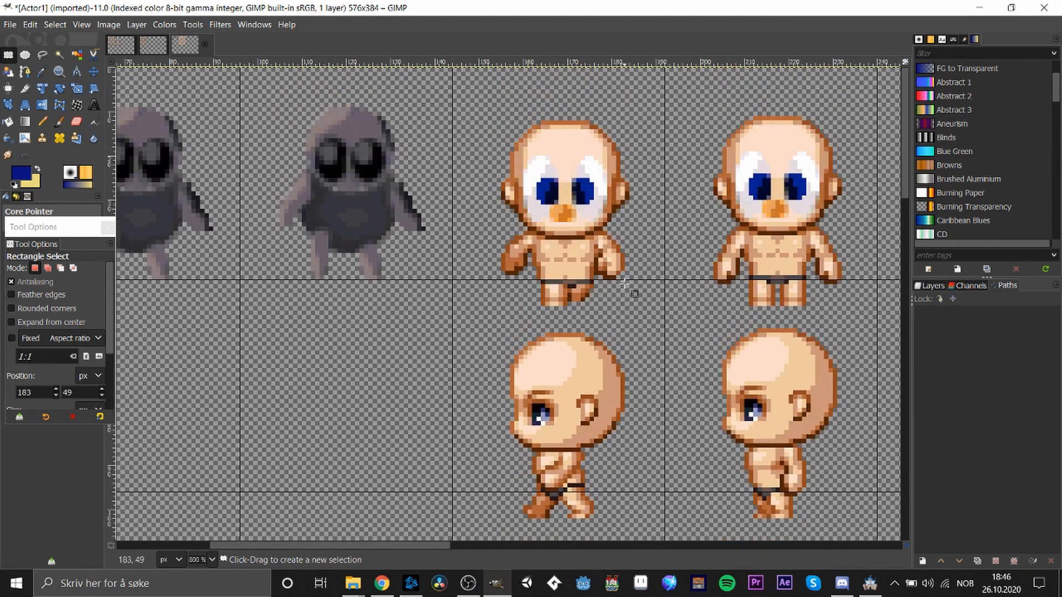
# - Try to paste a copy of the first bald frame's arm and torso over the third creature's arm
pyautogui.scroll(-1, 624, 279)
pyautogui.moveTo(522, 246); pyautogui.dragTo(589, 288)
pyautogui.hotkey('ctrl', 'c')
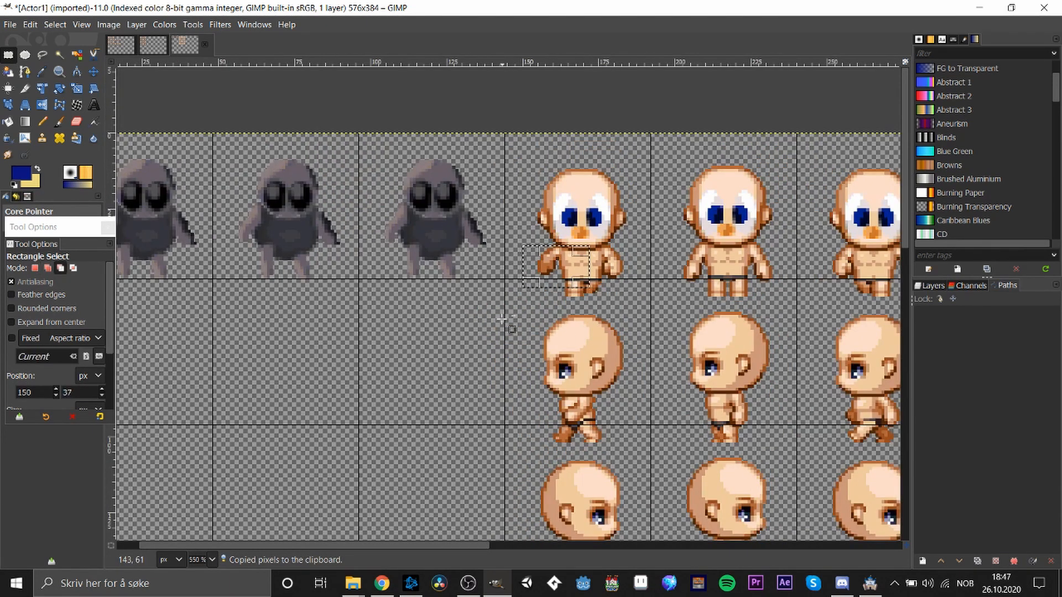
pyautogui.hotkey('ctrl', 'v')
pyautogui.moveTo(520, 334); pyautogui.dragTo(406, 230)
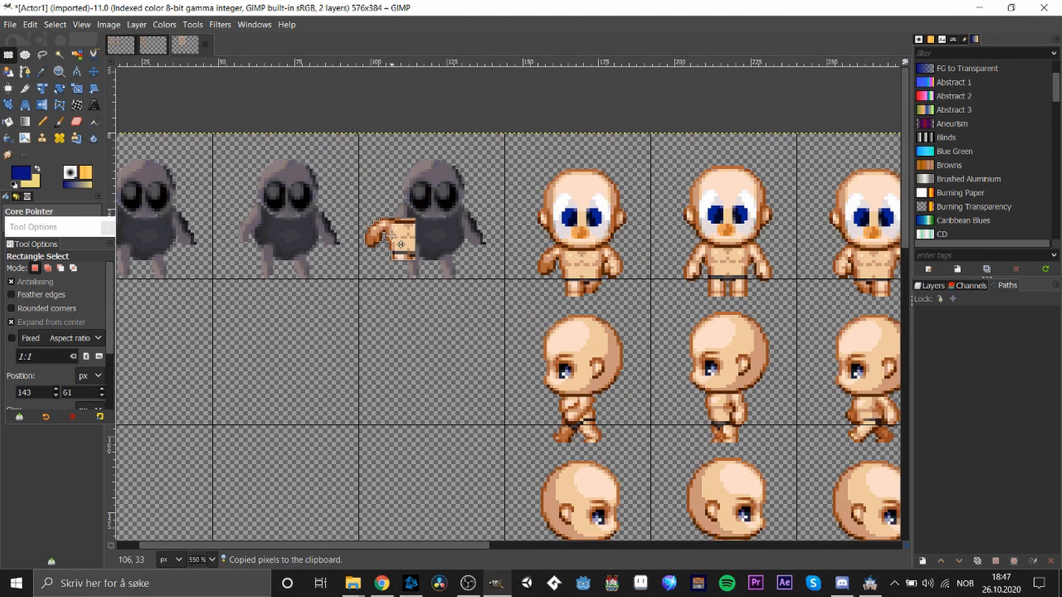
pyautogui.hotkey('ctrl', 'z')
pyautogui.hotkey('ctrl', 'z')
# - Copy only the darker arm of the first bald frame onto the matching arm of the third grey creature
pyautogui.moveTo(513, 248)
pyautogui.mouseDown()
pyautogui.moveTo(480, 209)
pyautogui.moveTo(529, 296)
pyautogui.moveTo(409, 248)
pyautogui.moveTo(399, 227)
pyautogui.mouseUp()
pyautogui.click(479, 310)
pyautogui.hotkey('ctrl', 'v')
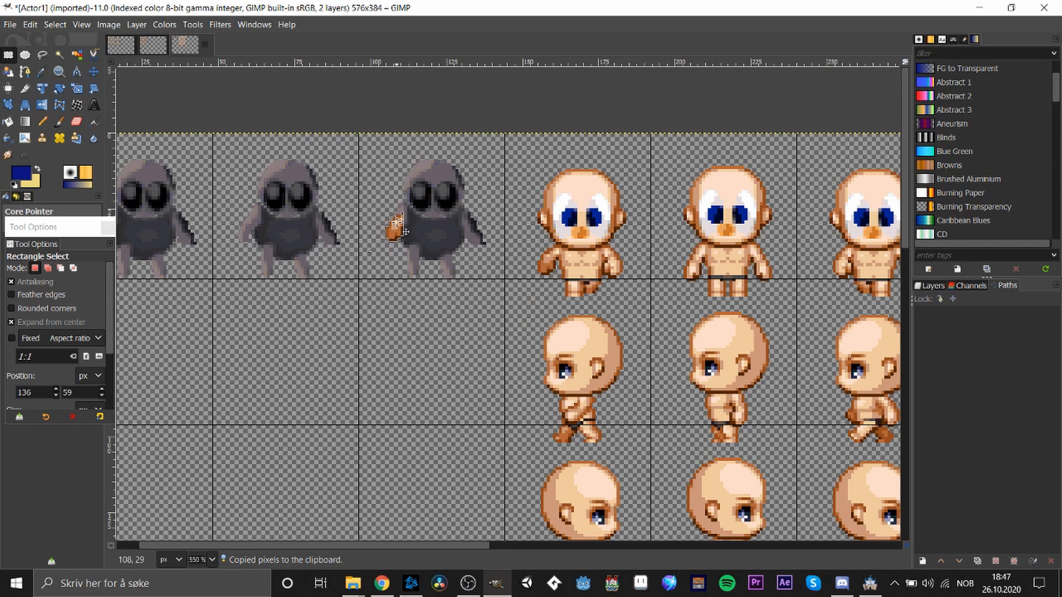
pyautogui.click(404, 274)
# - Copy the first bald frame's other arm and place it over the third grey creature's remaining arm
pyautogui.moveTo(603, 249); pyautogui.dragTo(627, 278)
pyautogui.moveTo(594, 258); pyautogui.dragTo(620, 285)
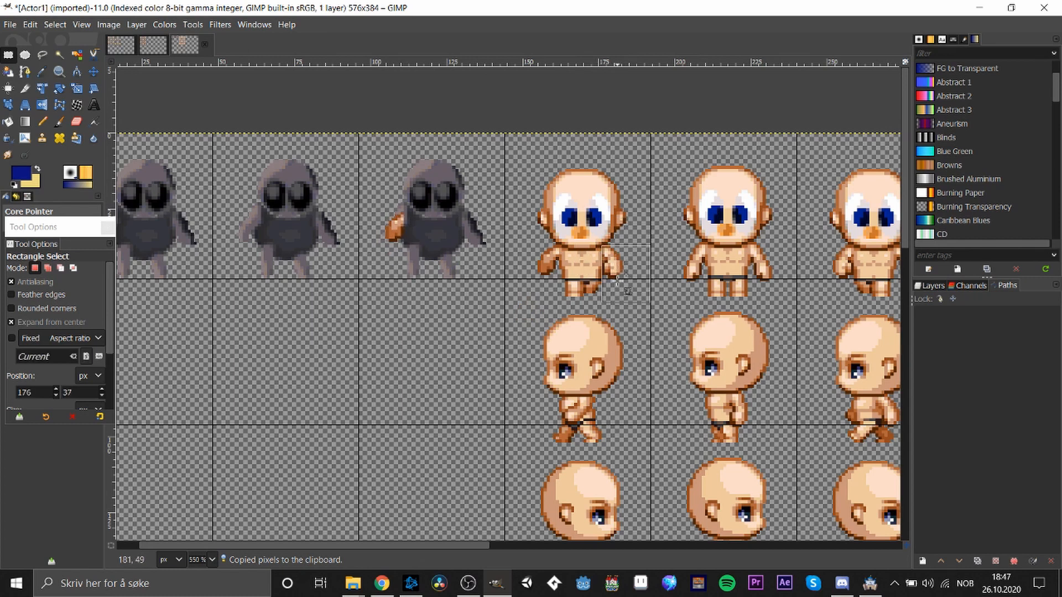
pyautogui.hotkey('ctrl', 'c')
pyautogui.hotkey('ctrl', 'v')
pyautogui.moveTo(505, 337); pyautogui.dragTo(483, 242)
pyautogui.click(495, 306)
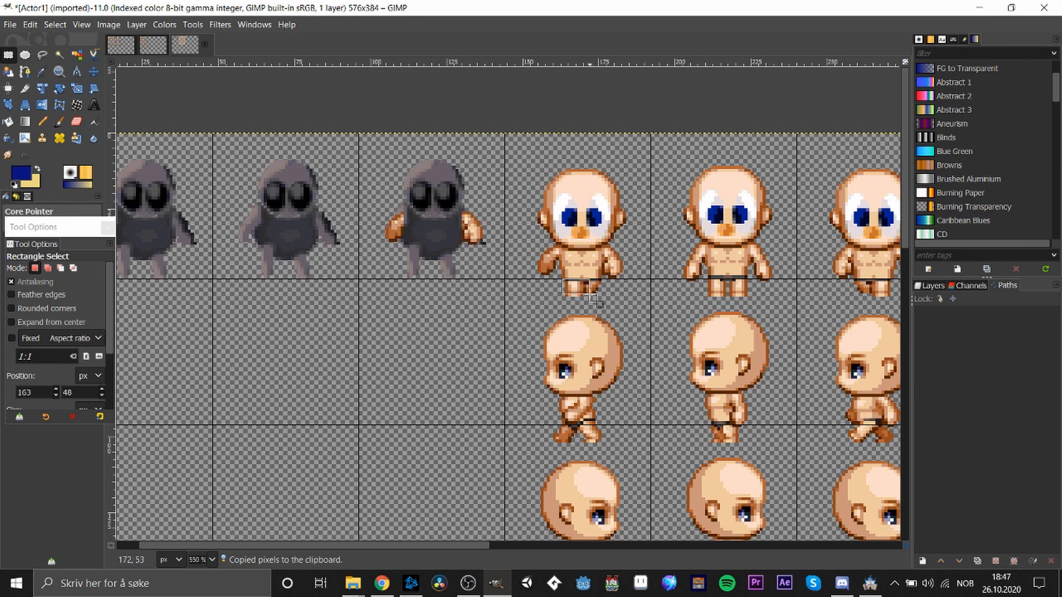
# - Copy the first bald frame's legs and place them over the third grey creature's legs
pyautogui.click(462, 301)
pyautogui.moveTo(425, 280)
pyautogui.mouseDown()
pyautogui.moveTo(452, 283)
pyautogui.moveTo(423, 261)
pyautogui.mouseUp()
pyautogui.hotkey('ctrl', 'v')
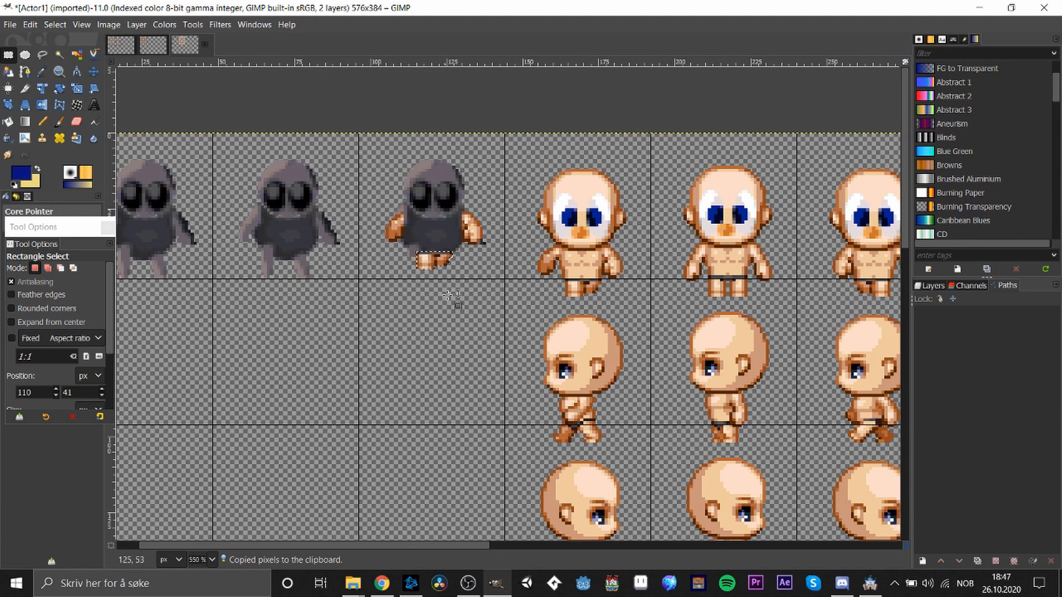
pyautogui.click(453, 300)
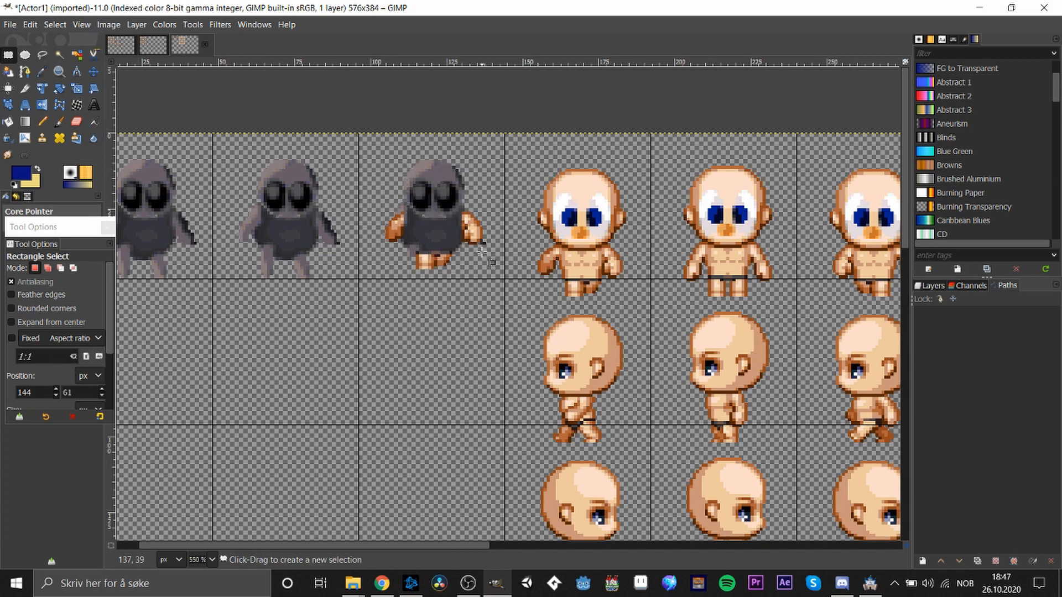
# - Inspect the patched third creature for leftover grey leg pixels and compare it with the other frames
pyautogui.scroll(-2, 482, 250)
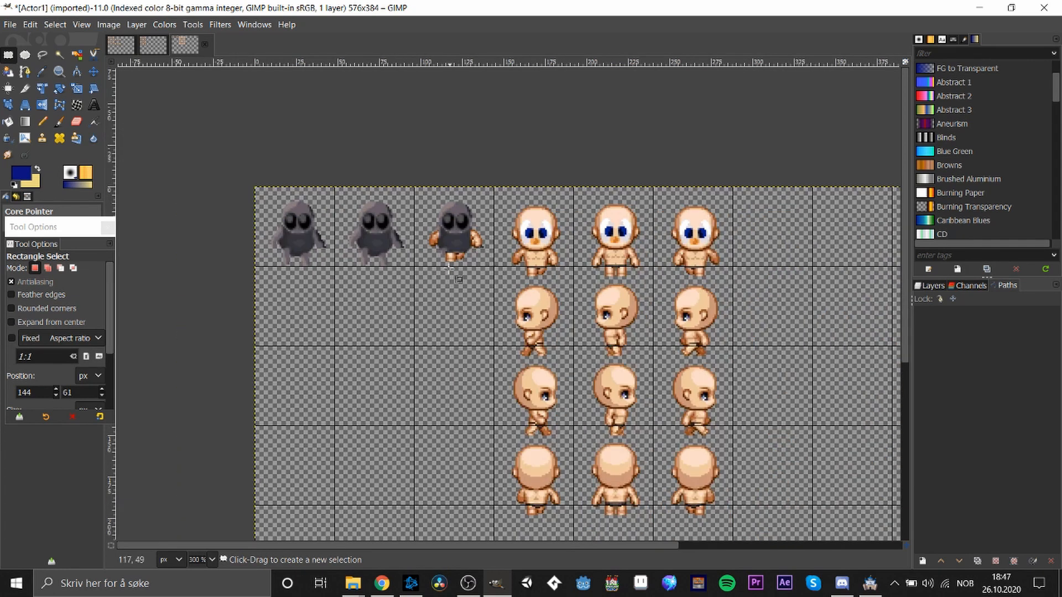
pyautogui.scroll(6, 392, 249)
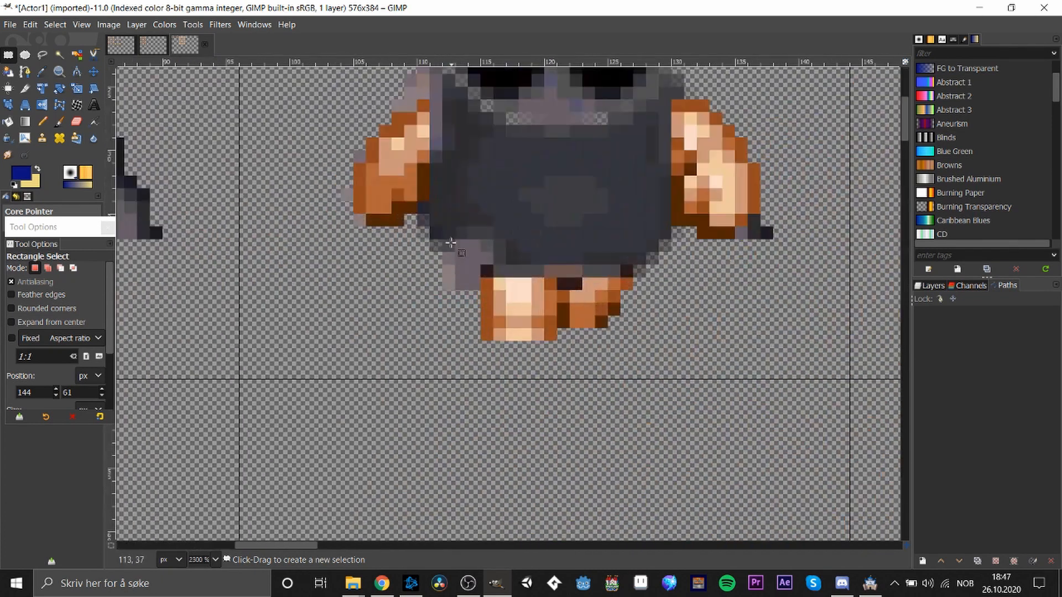
pyautogui.moveTo(454, 242); pyautogui.dragTo(489, 279)
pyautogui.click(487, 284)
pyautogui.scroll(-5, 523, 406)
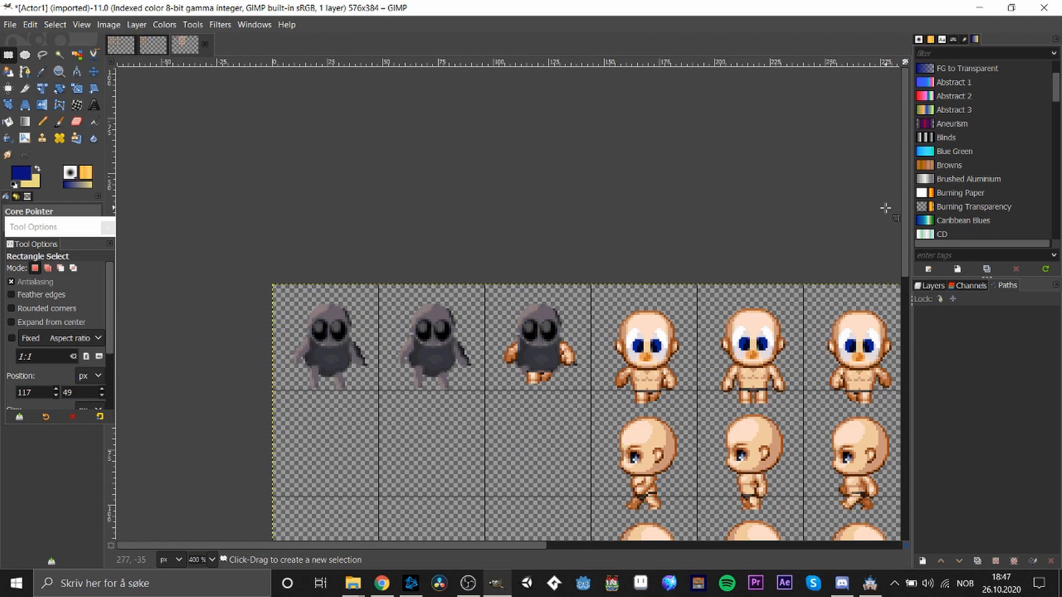
pyautogui.moveTo(907, 247)
pyautogui.mouseDown()
pyautogui.moveTo(905, 285)
pyautogui.moveTo(904, 243)
pyautogui.mouseUp()
pyautogui.click(500, 244)
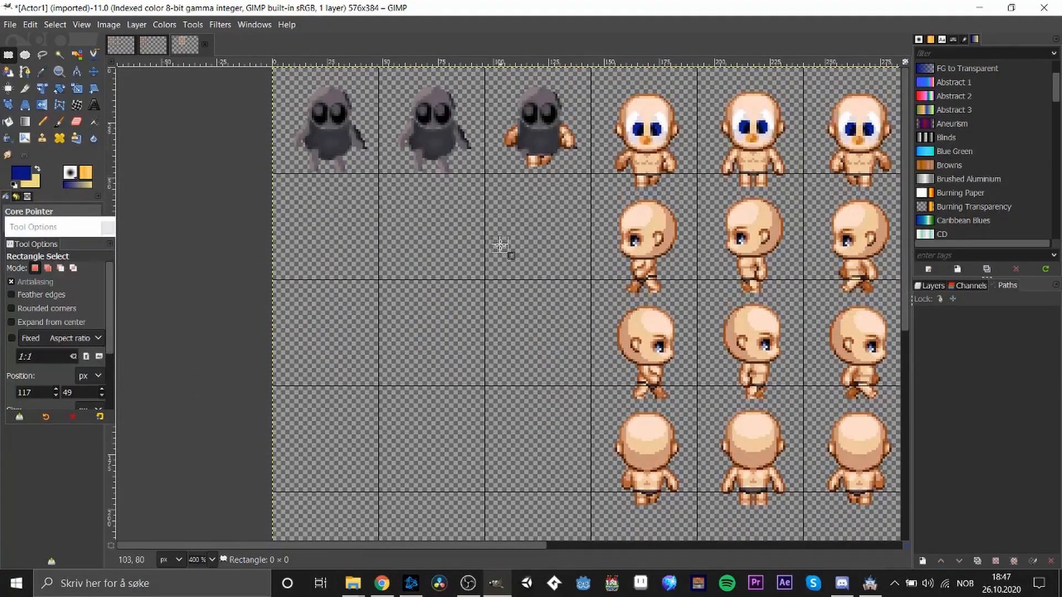
pyautogui.scroll(-1, 500, 245)
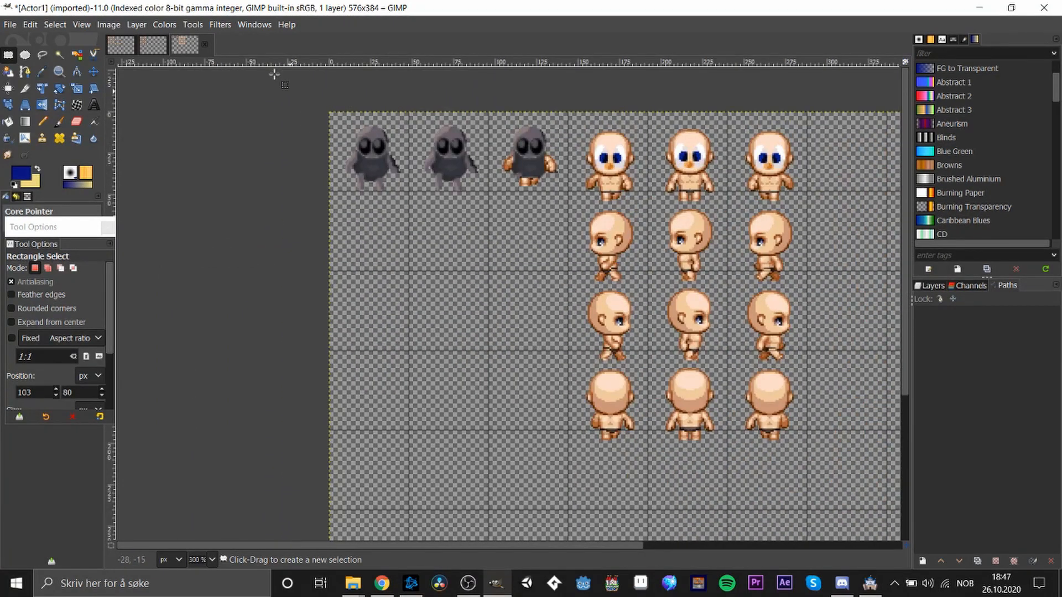
# - On the grey-haired character sheet, try shifting the middle frame's eye to a hue of 176.86 with Hue-Chroma
pyautogui.click(112, 50)
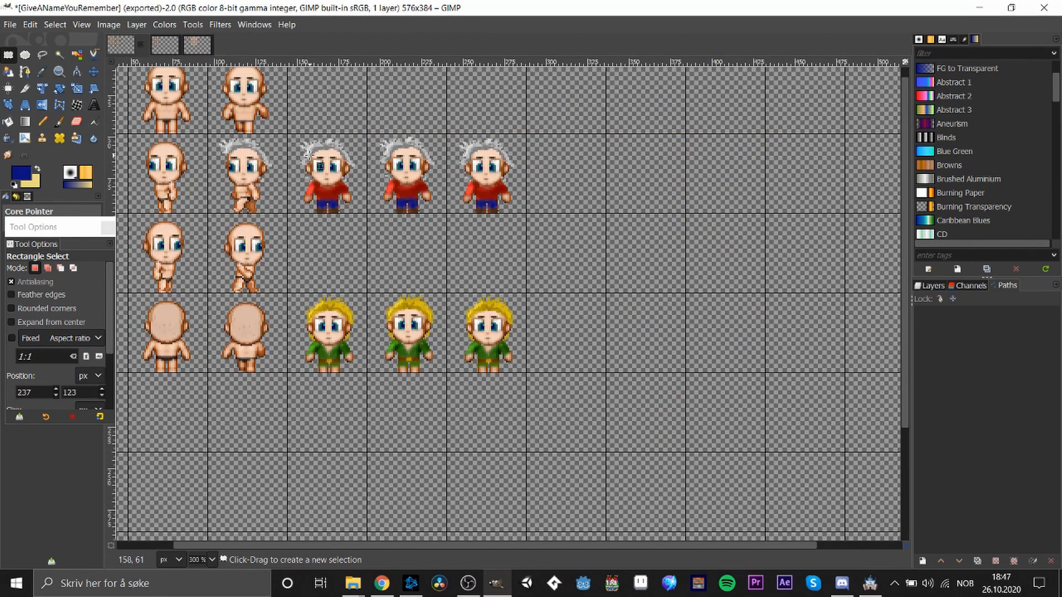
pyautogui.scroll(3, 351, 157)
pyautogui.moveTo(465, 161); pyautogui.dragTo(489, 190)
pyautogui.rightClick(466, 181)
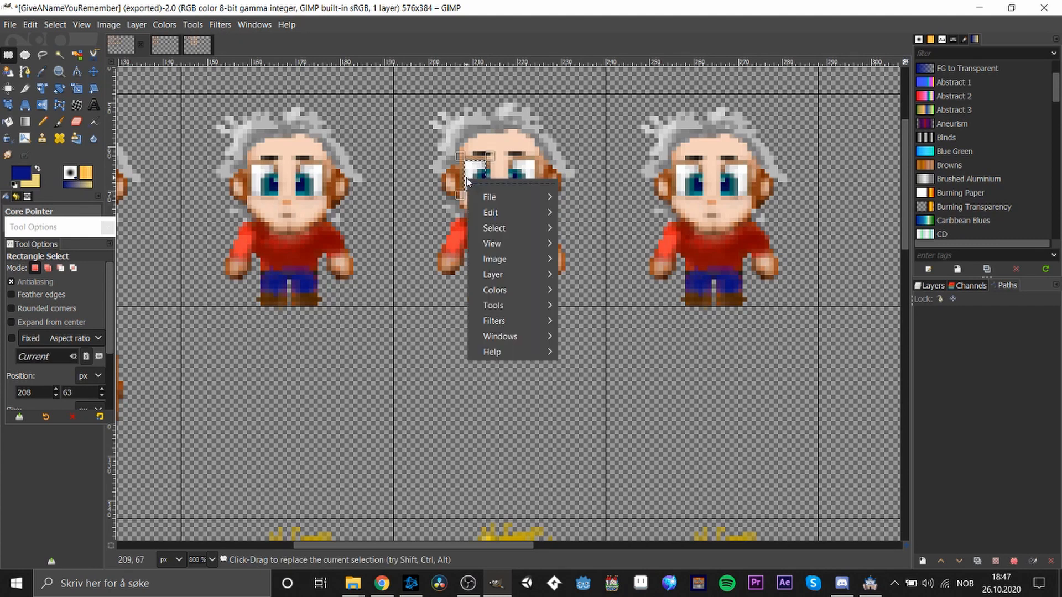
pyautogui.moveTo(522, 285)
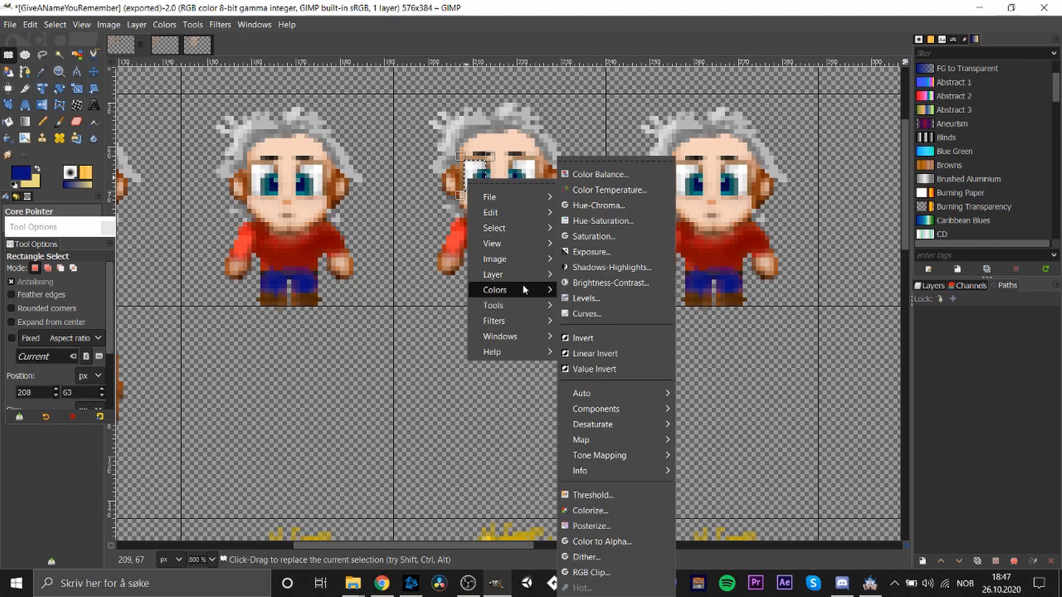
pyautogui.click(626, 204)
pyautogui.moveTo(919, 248); pyautogui.dragTo(1022, 255)
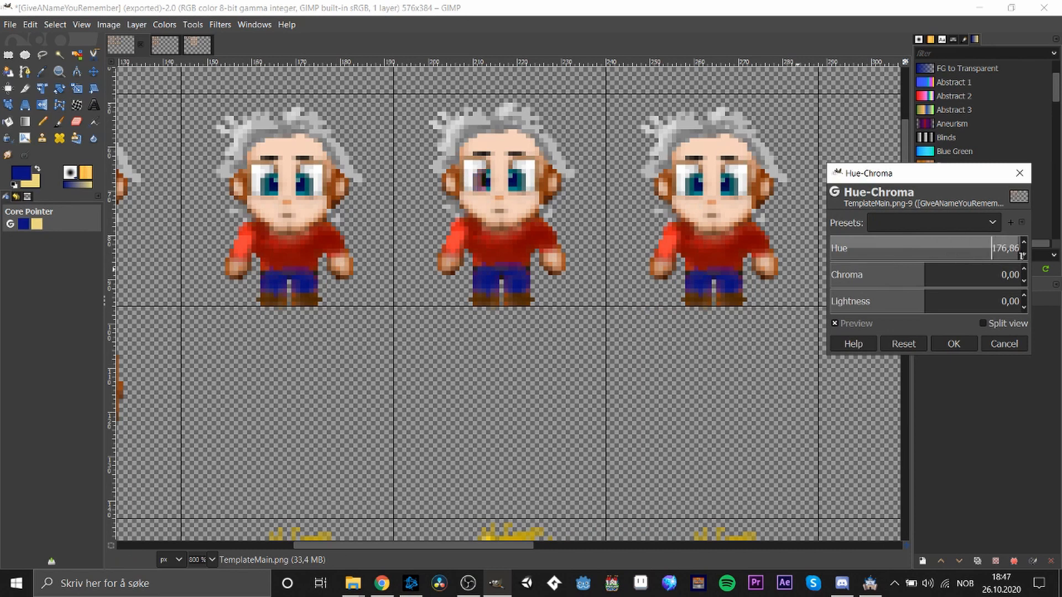
pyautogui.click(1004, 343)
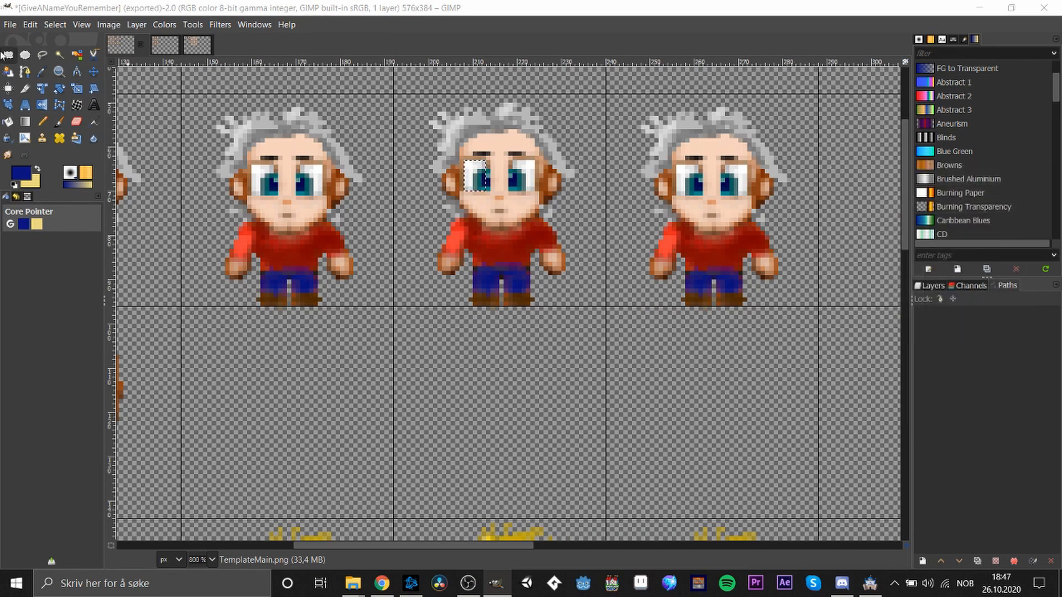
# - Widen the selection around the middle grey-haired frame's eye and reopen Hue-Chroma for it
pyautogui.click(9, 59)
pyautogui.click(477, 180)
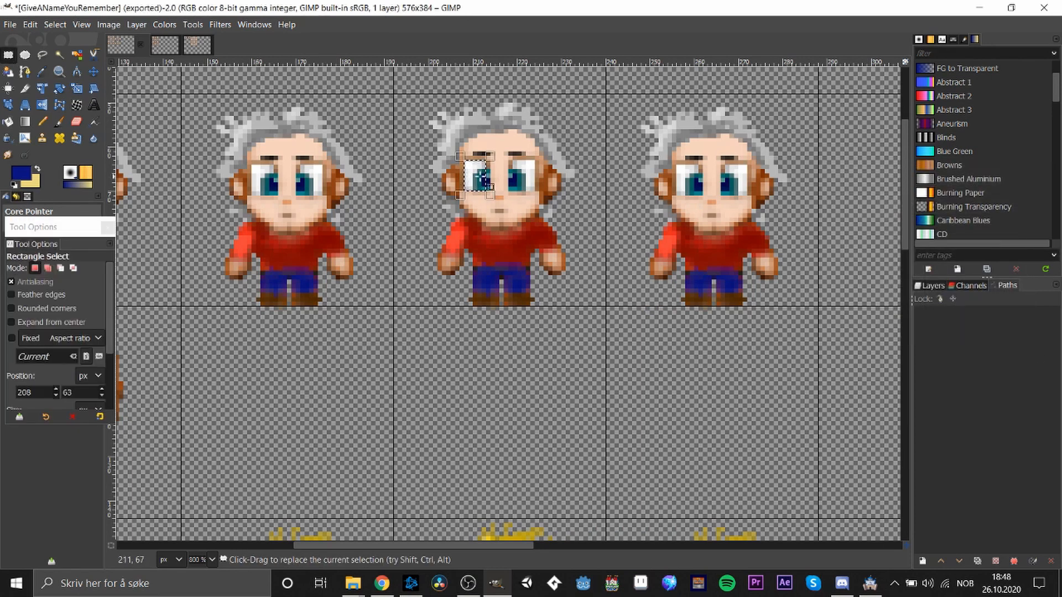
pyautogui.moveTo(488, 177); pyautogui.dragTo(494, 178)
pyautogui.rightClick(494, 178)
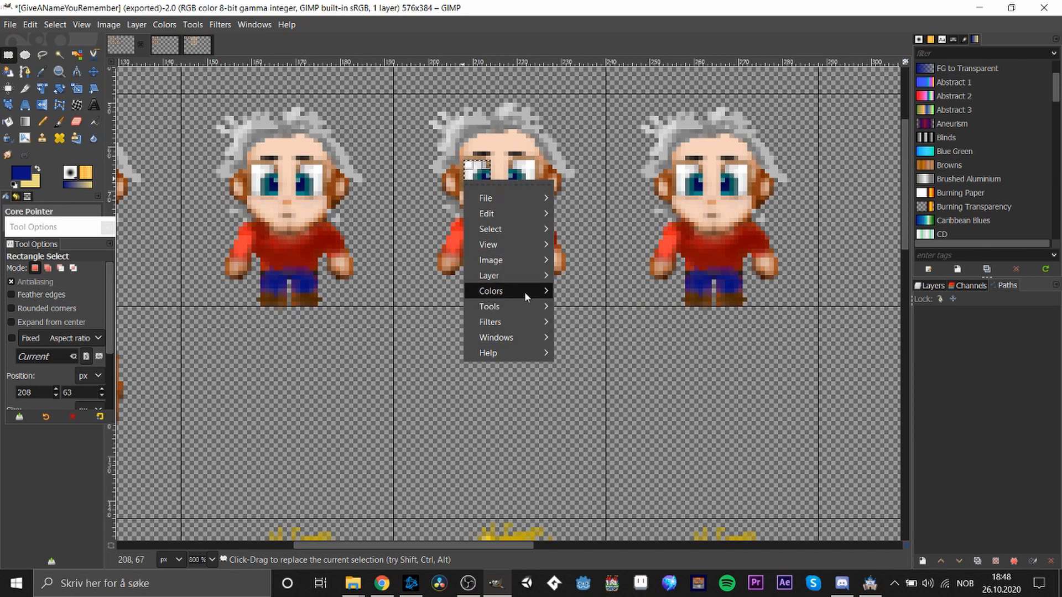
pyautogui.moveTo(524, 291)
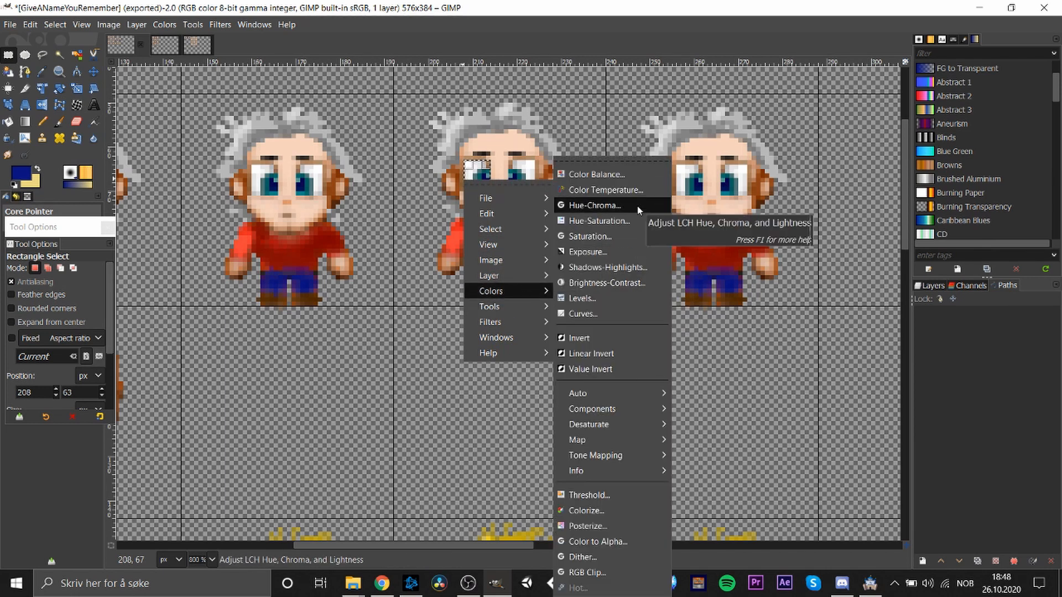
pyautogui.click(594, 205)
pyautogui.click(1004, 345)
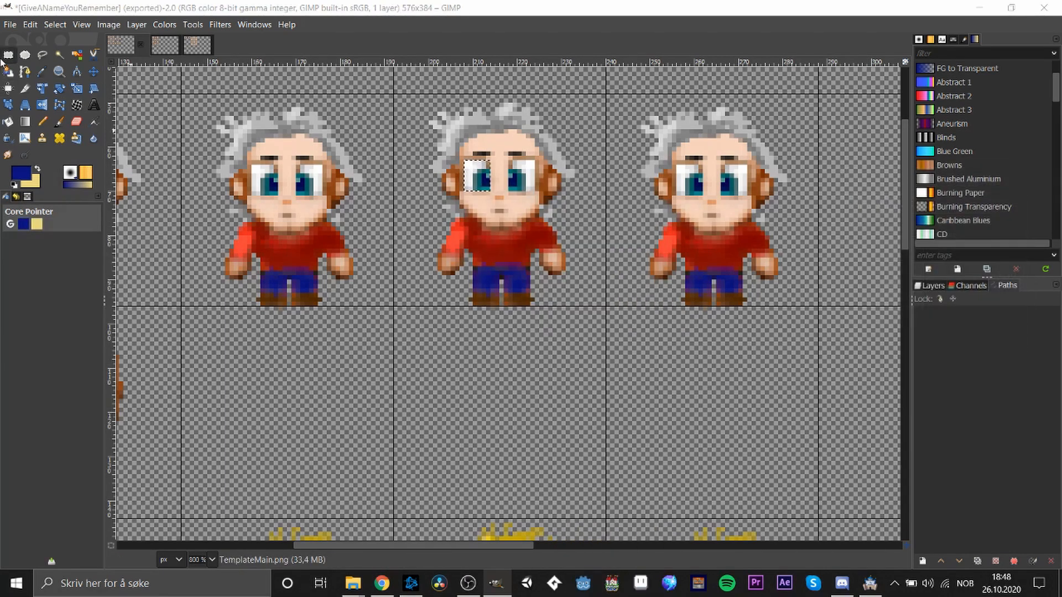
pyautogui.click(8, 55)
pyautogui.moveTo(479, 170); pyautogui.dragTo(489, 181)
pyautogui.rightClick(474, 177)
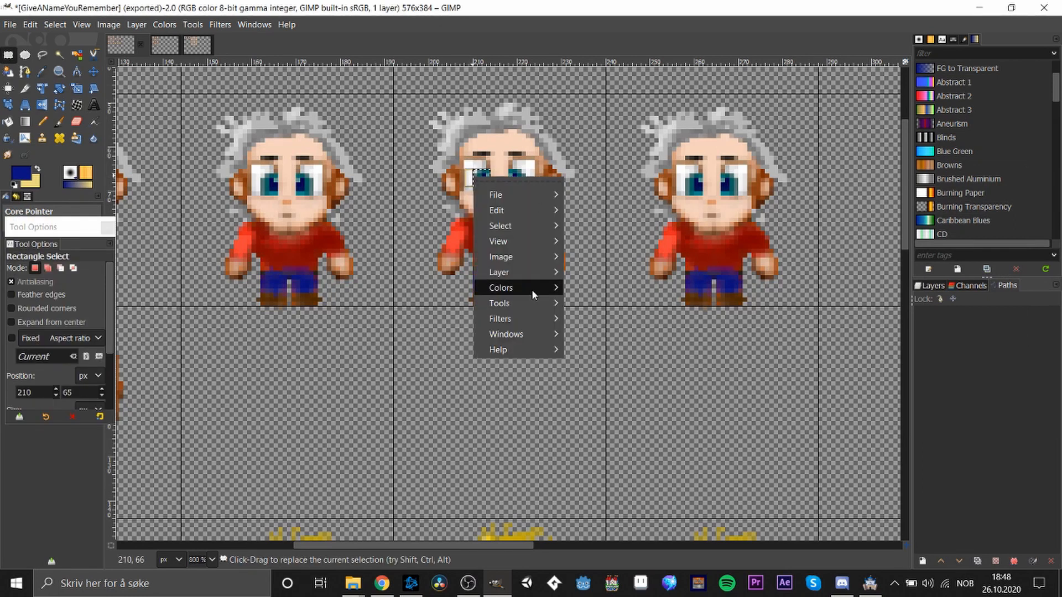
pyautogui.moveTo(532, 290)
pyautogui.click(631, 218)
pyautogui.moveTo(918, 251)
pyautogui.mouseDown()
pyautogui.moveTo(1060, 266)
pyautogui.moveTo(138, 272)
pyautogui.moveTo(917, 254)
pyautogui.mouseUp()
pyautogui.click(1005, 345)
pyautogui.hotkey('shift', 'ctrl', 'f')
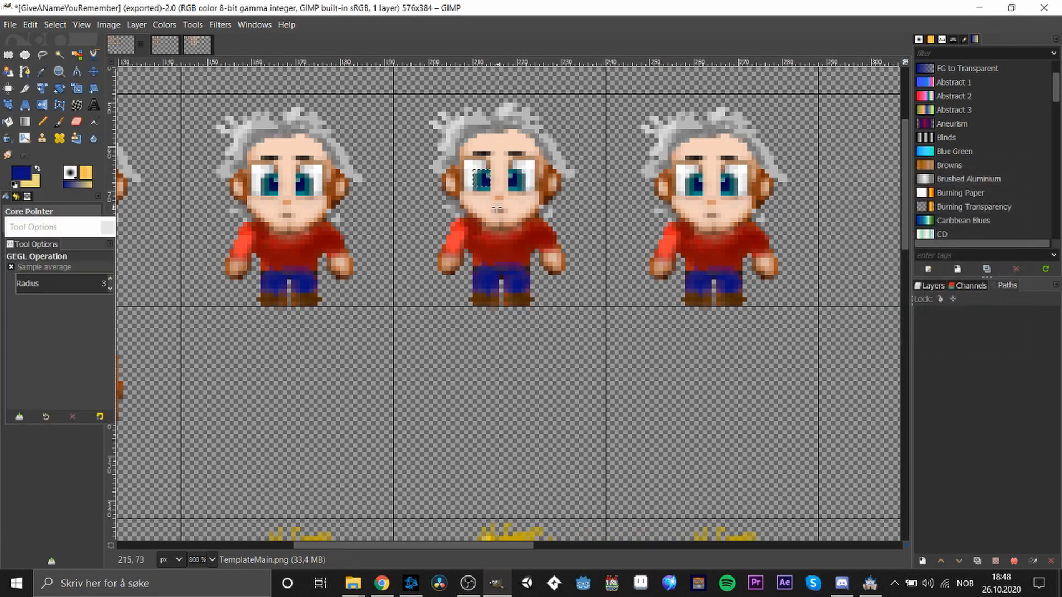
pyautogui.click(953, 343)
# - Select the iris of one eye on the middle grey-haired frame and recolour it with Hue-Chroma at hue 166.40 and chroma 52.15
pyautogui.press('r')
pyautogui.moveTo(473, 165)
pyautogui.mouseDown()
pyautogui.moveTo(490, 190)
pyautogui.moveTo(482, 167)
pyautogui.mouseUp()
pyautogui.rightClick(483, 186)
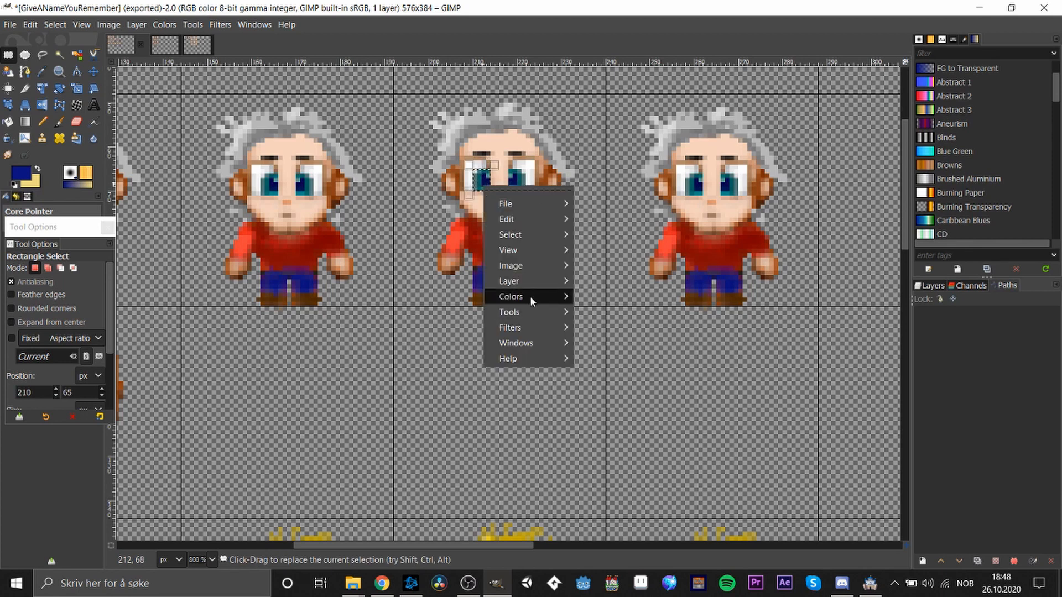
pyautogui.moveTo(530, 296)
pyautogui.click(645, 205)
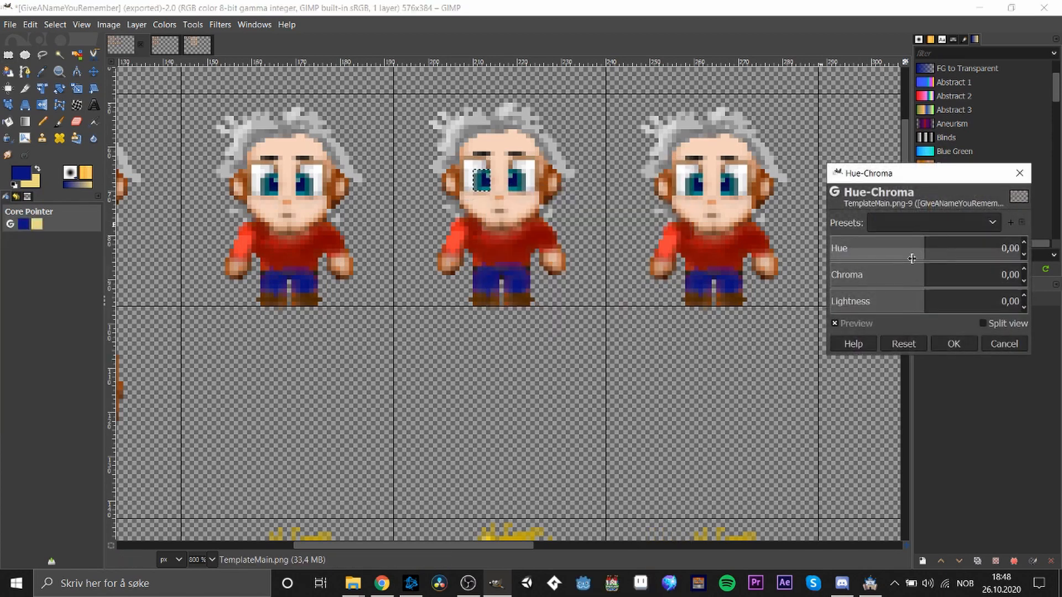
pyautogui.moveTo(913, 280); pyautogui.dragTo(976, 279)
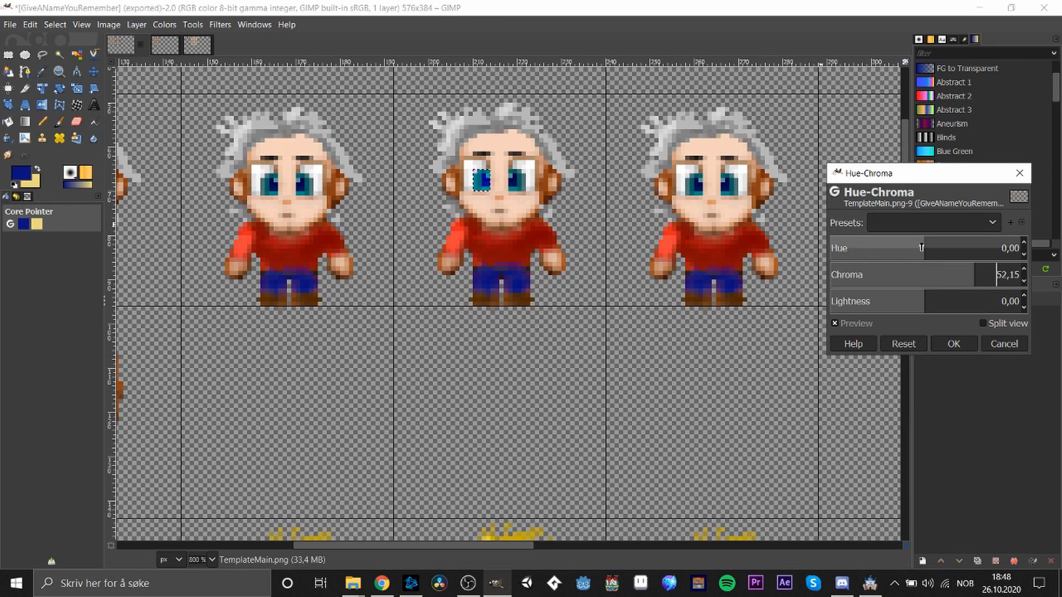
pyautogui.moveTo(921, 248); pyautogui.dragTo(1013, 255)
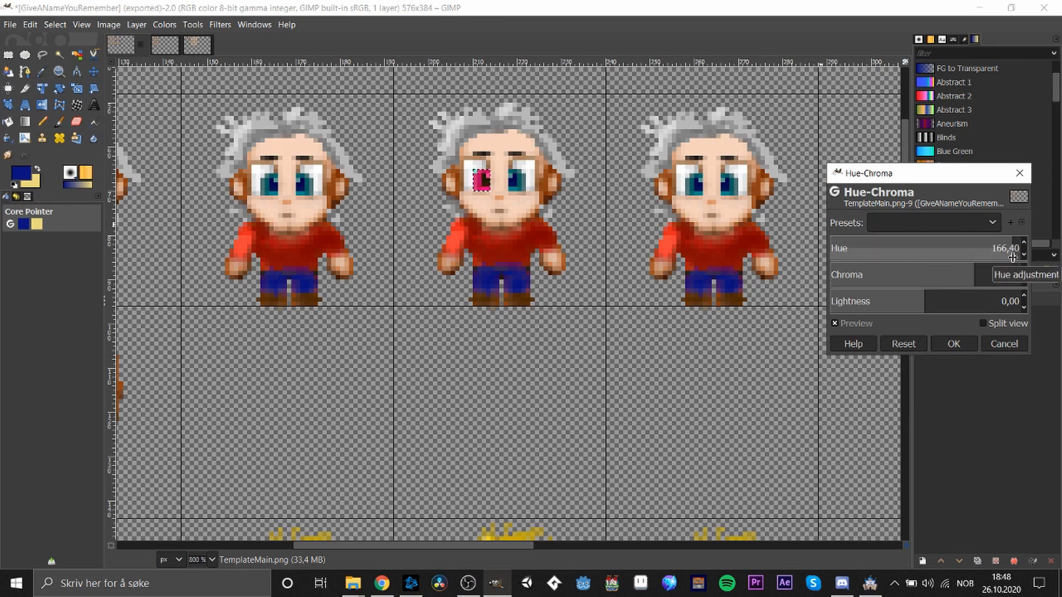
pyautogui.click(954, 344)
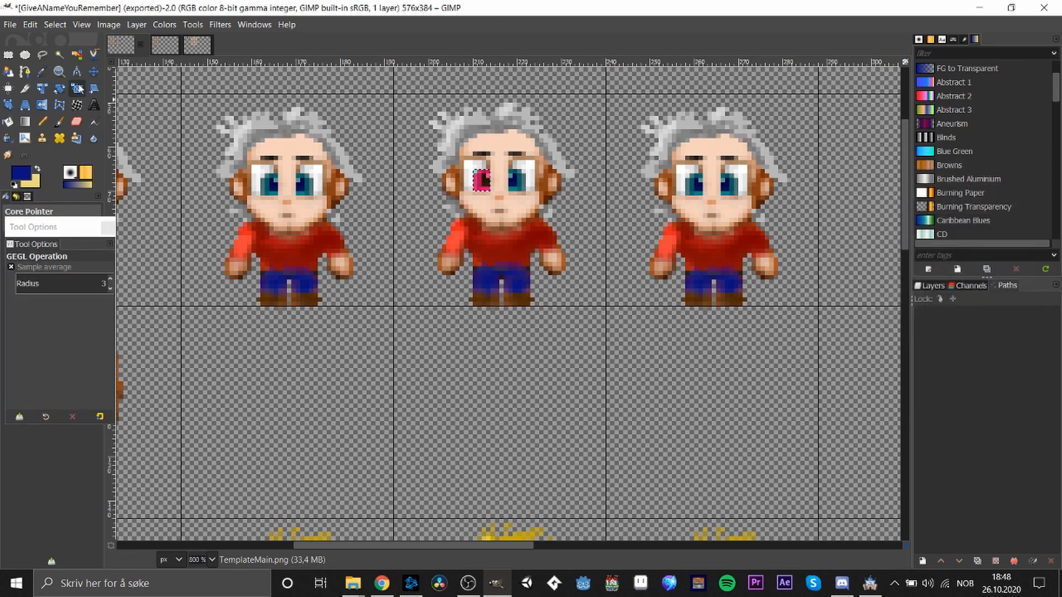
# - Copy the recoloured pink iris and place the pasted copy over the same frame's other eye
pyautogui.hotkey('ctrl', 'c')
pyautogui.press('r')
pyautogui.hotkey('ctrl', 'v')
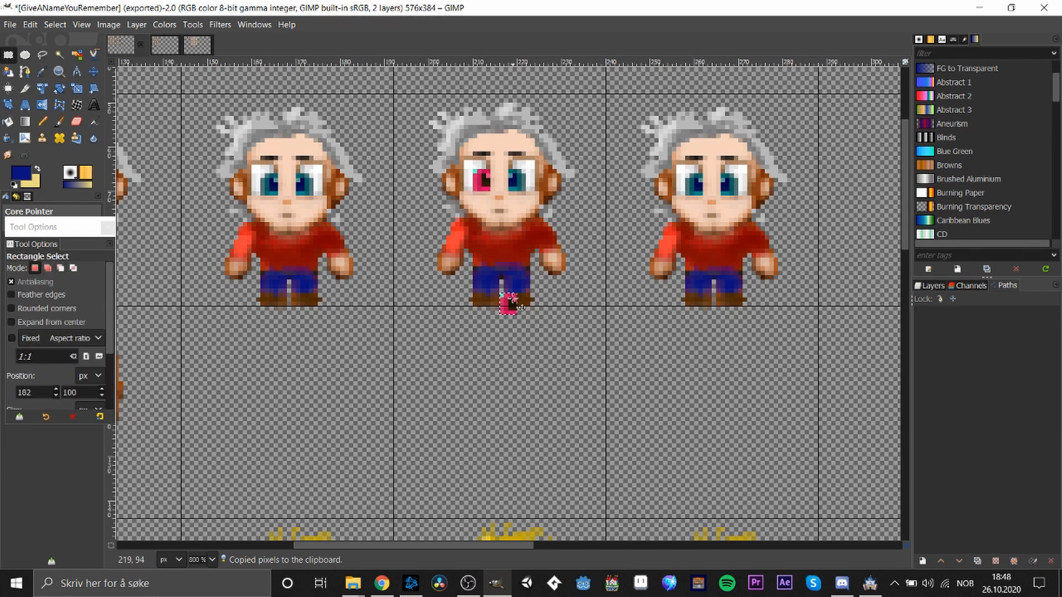
pyautogui.moveTo(507, 299); pyautogui.dragTo(520, 183)
pyautogui.click(560, 277)
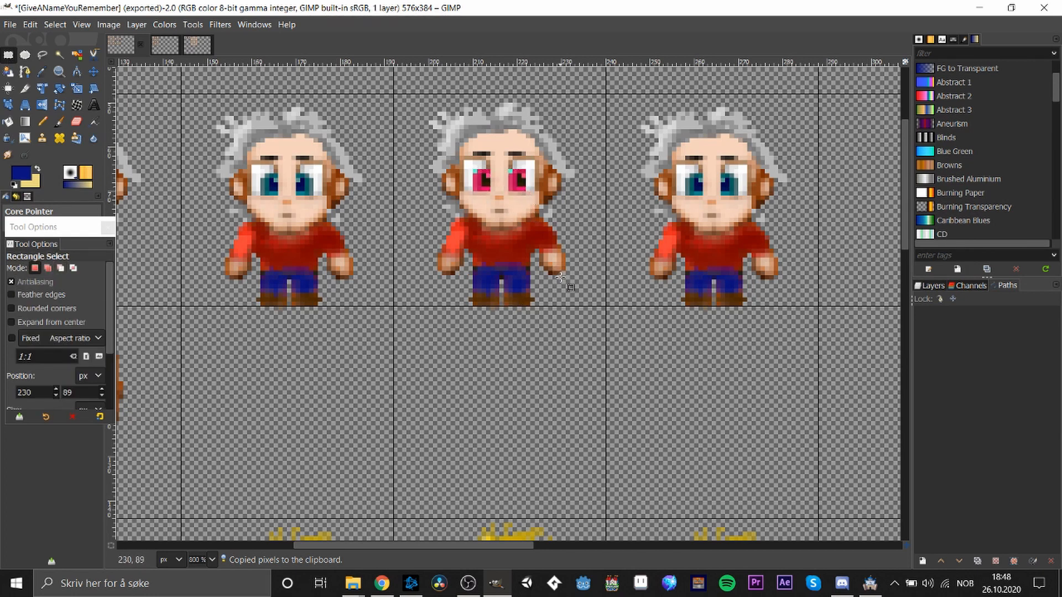
pyautogui.hotkey('ctrl', 'v')
pyautogui.rightClick(518, 182)
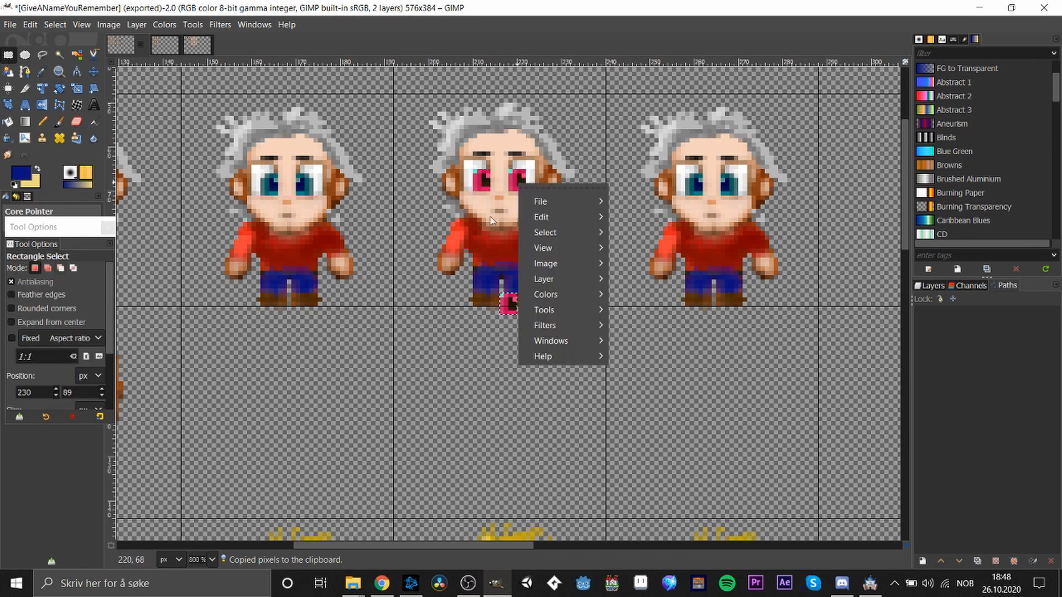
pyautogui.click(494, 216)
pyautogui.hotkey('ctrl', 'z')
pyautogui.hotkey('ctrl', 'z')
# - Flip the pasted pink iris horizontally so it mirrors the first one, and anchor it in place
pyautogui.rightClick(520, 180)
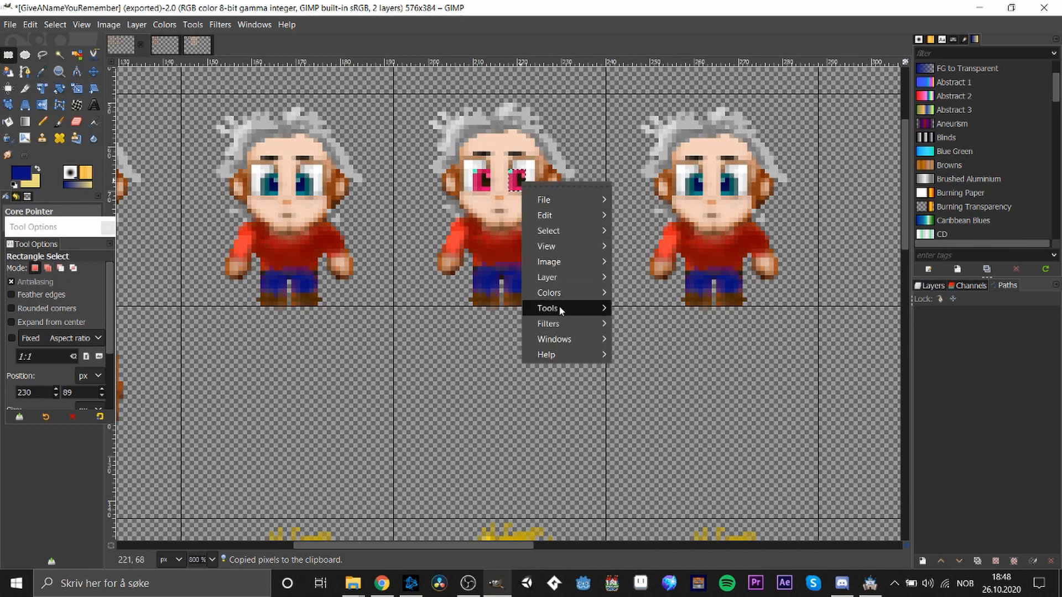
pyautogui.moveTo(558, 306)
pyautogui.moveTo(679, 348)
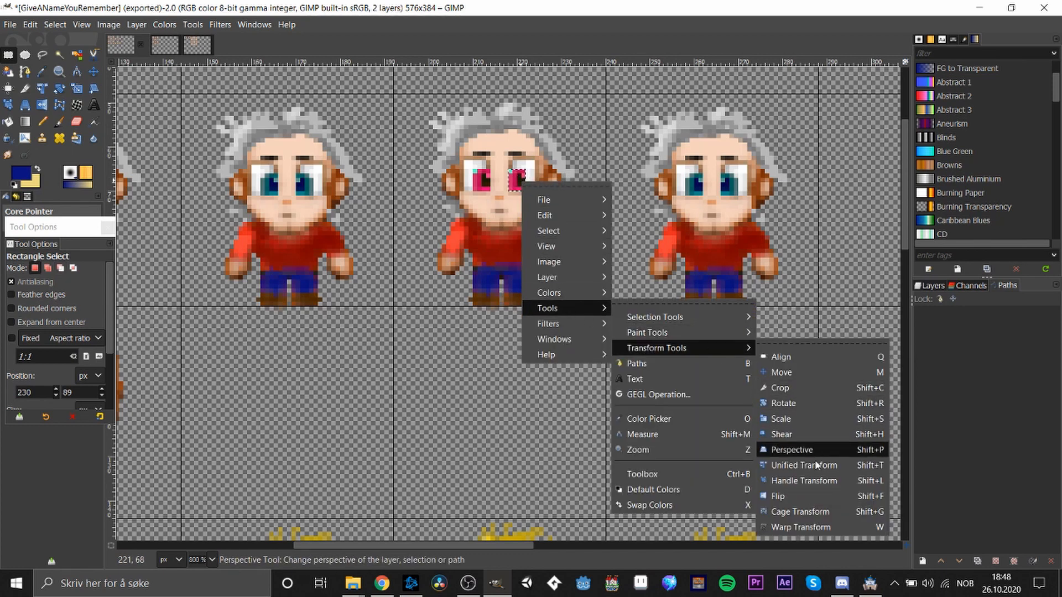
pyautogui.click(814, 500)
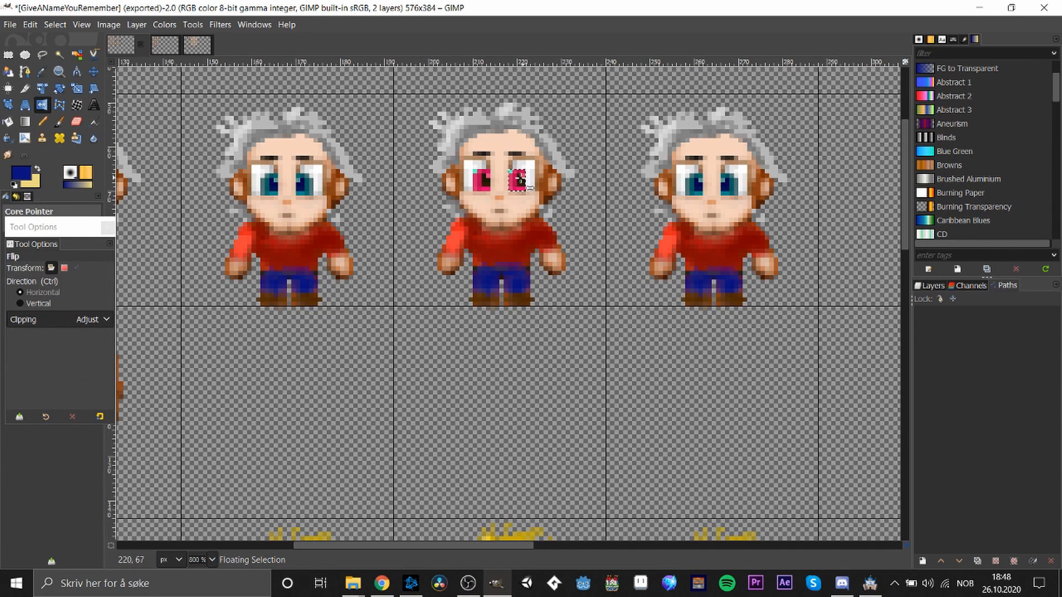
pyautogui.click(9, 54)
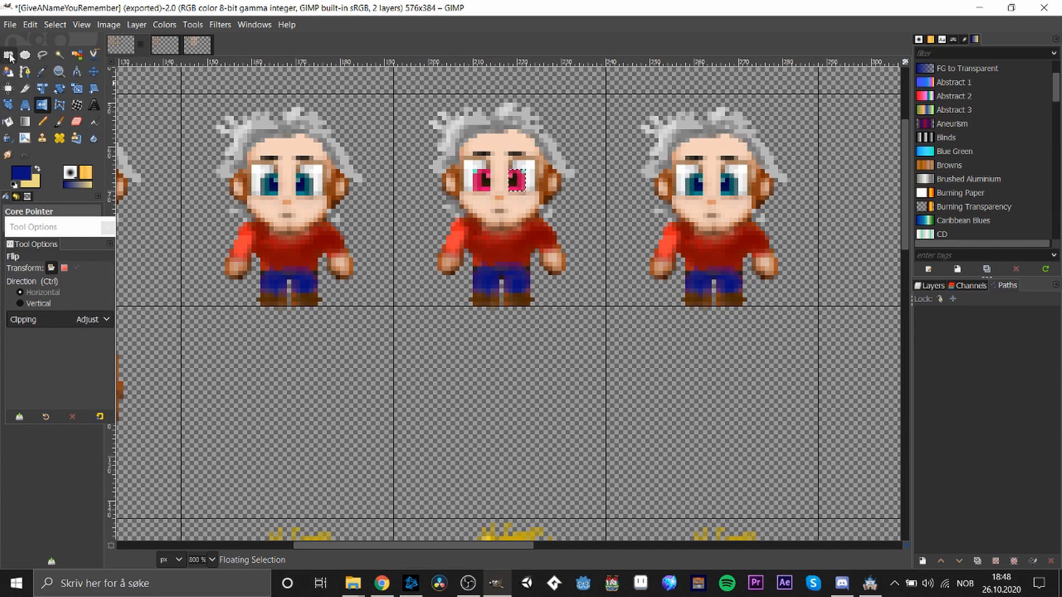
pyautogui.click(415, 351)
# - Sample the white of the eye and paint over the turquoise corner pixels of both pink eyes with a size 1 Pencil
pyautogui.scroll(3, 340, 128)
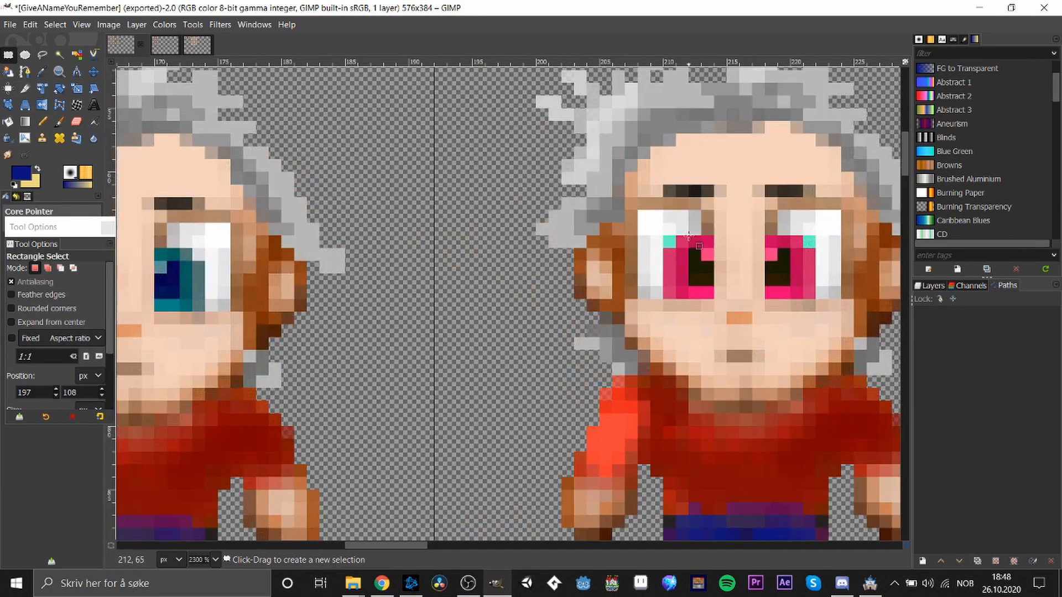
pyautogui.press('o')
pyautogui.click(656, 226)
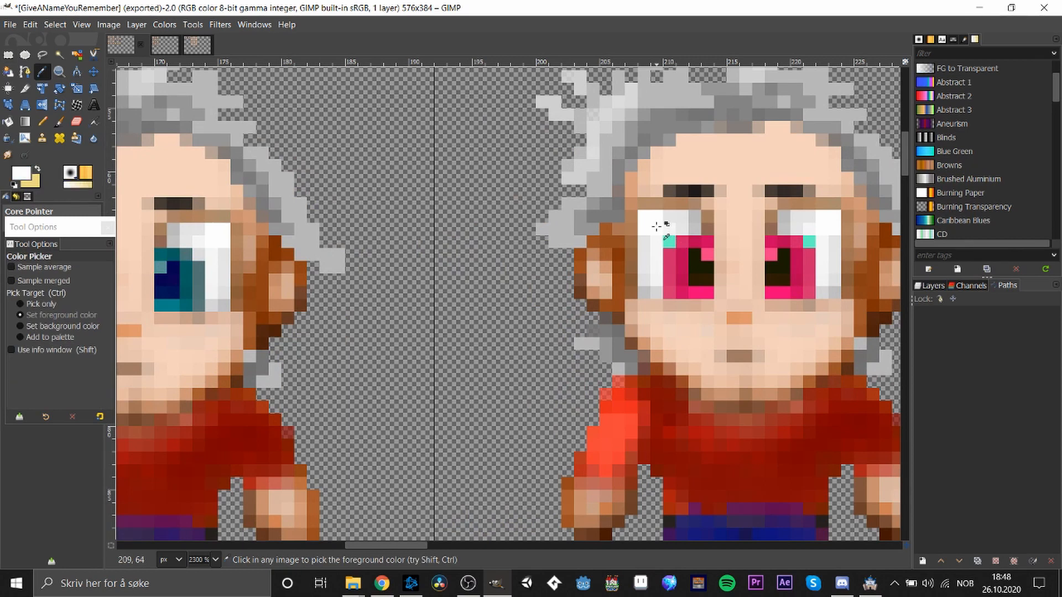
pyautogui.press('n')
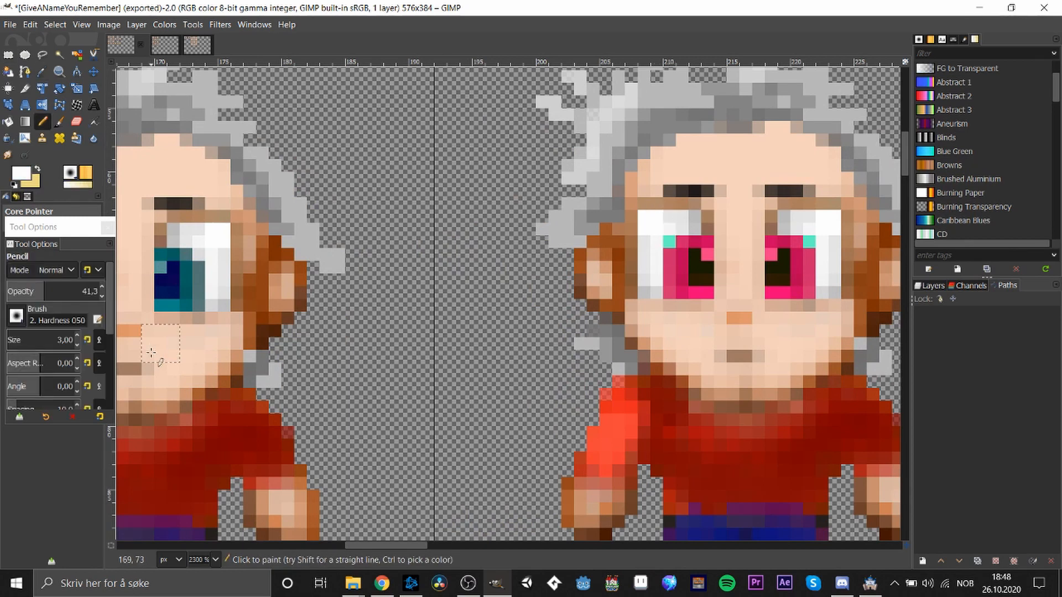
pyautogui.click(77, 346)
pyautogui.click(77, 346)
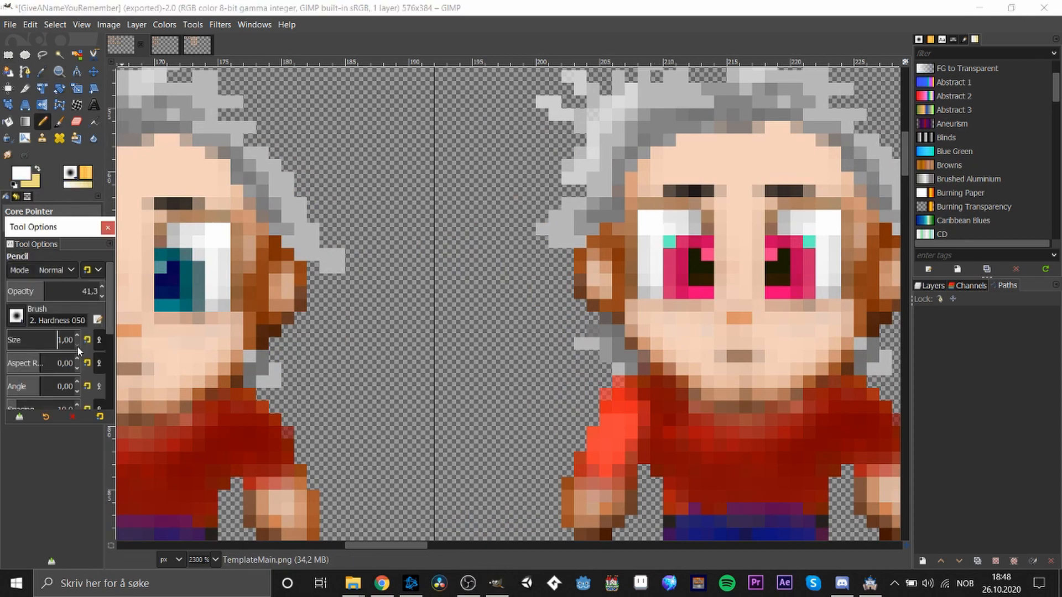
pyautogui.click(668, 241)
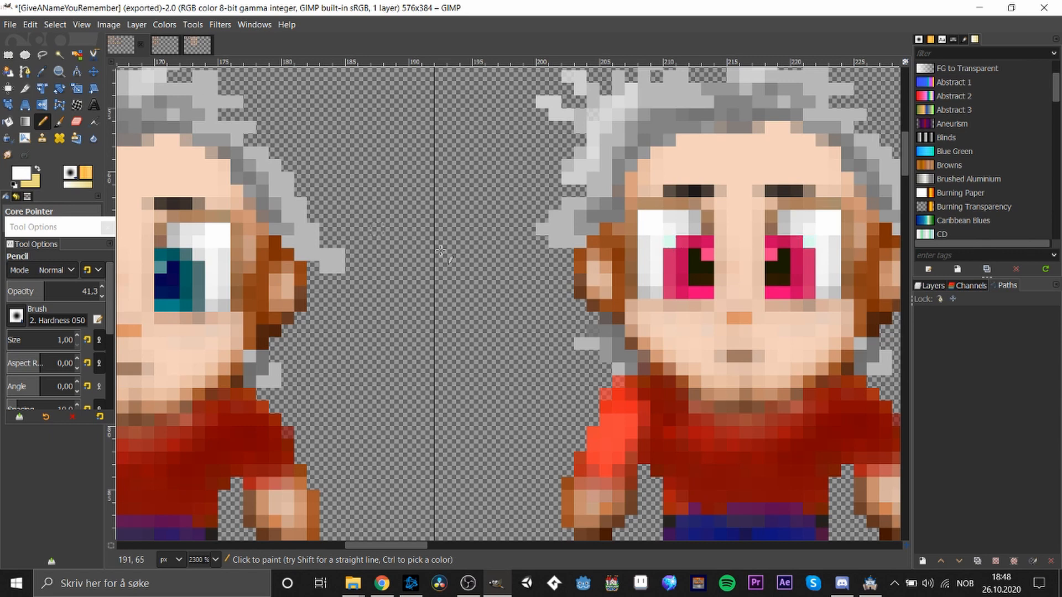
# - Look over the whole sprite sheet and compare the pink-eyed frame with the surrounding frames
pyautogui.scroll(-5, 472, 253)
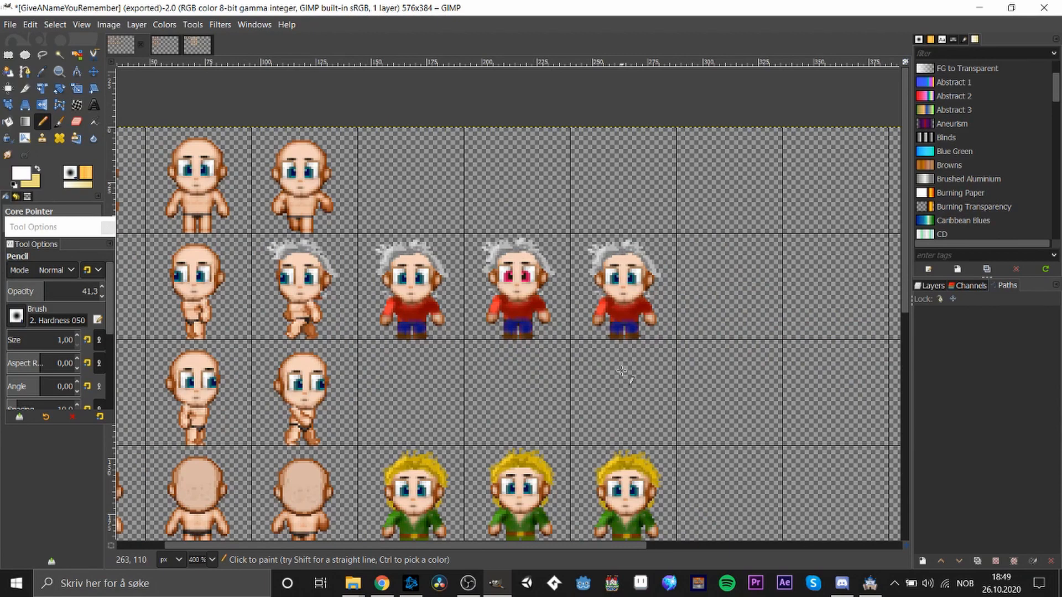
pyautogui.scroll(-1, 622, 372)
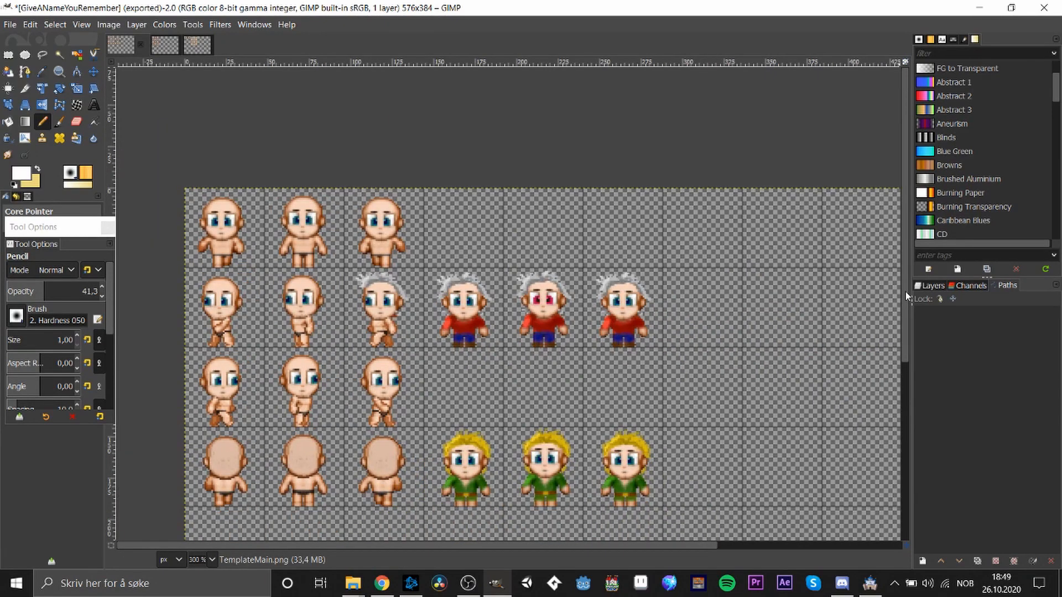
pyautogui.scroll(-2, 904, 291)
pyautogui.moveTo(906, 295); pyautogui.dragTo(914, 260)
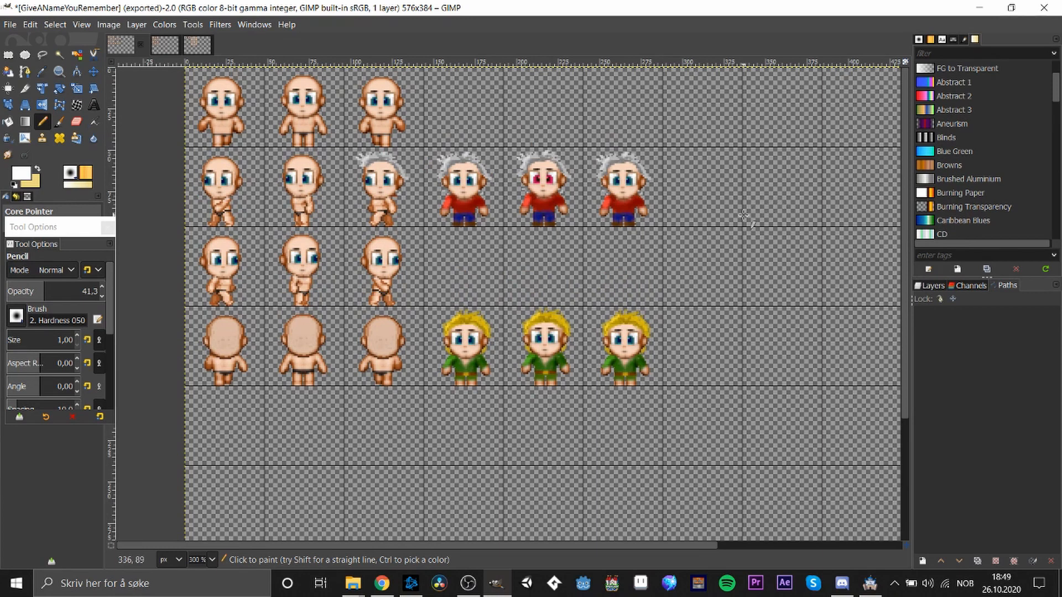
pyautogui.click(9, 54)
pyautogui.press('+')
pyautogui.press('+')
pyautogui.press('+')
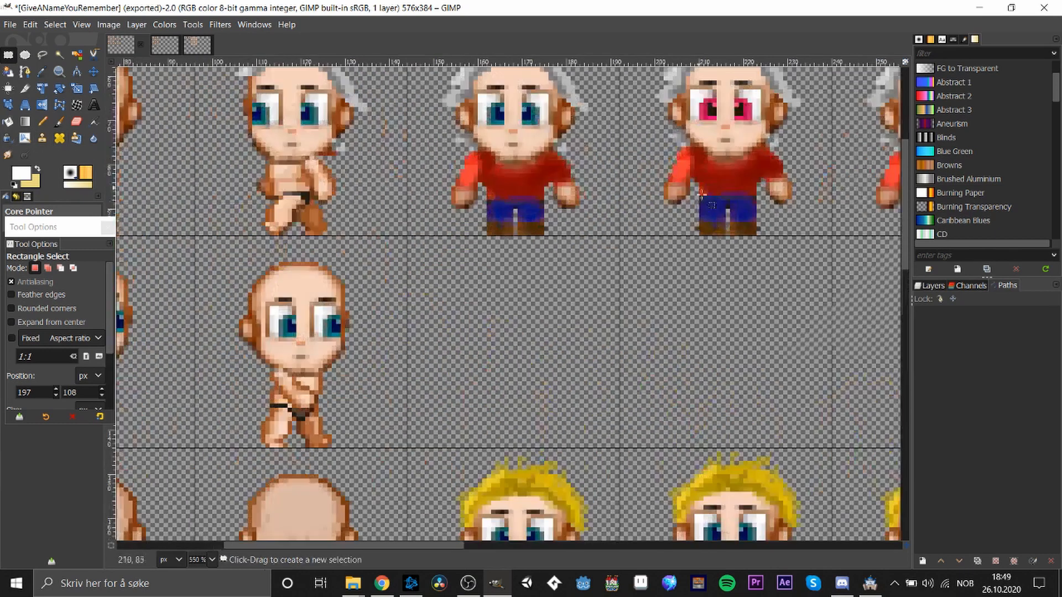
# - Sample the dark red of the red sweater and pencil it over the bare torso of the side-walking grey-haired frame
pyautogui.moveTo(908, 237); pyautogui.dragTo(908, 191)
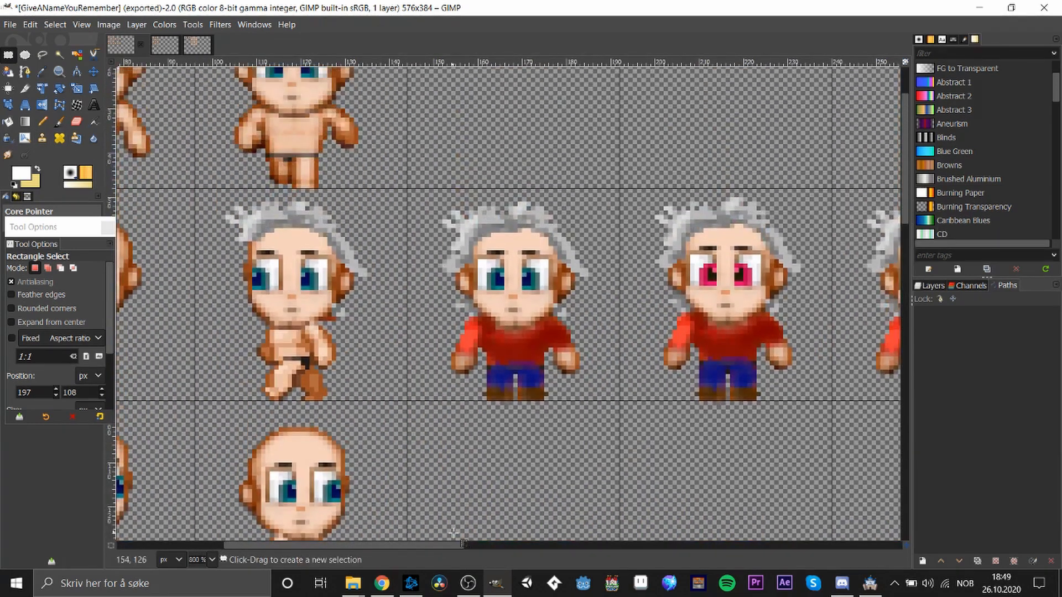
pyautogui.moveTo(439, 546); pyautogui.dragTo(400, 586)
pyautogui.press('o')
pyautogui.click(659, 350)
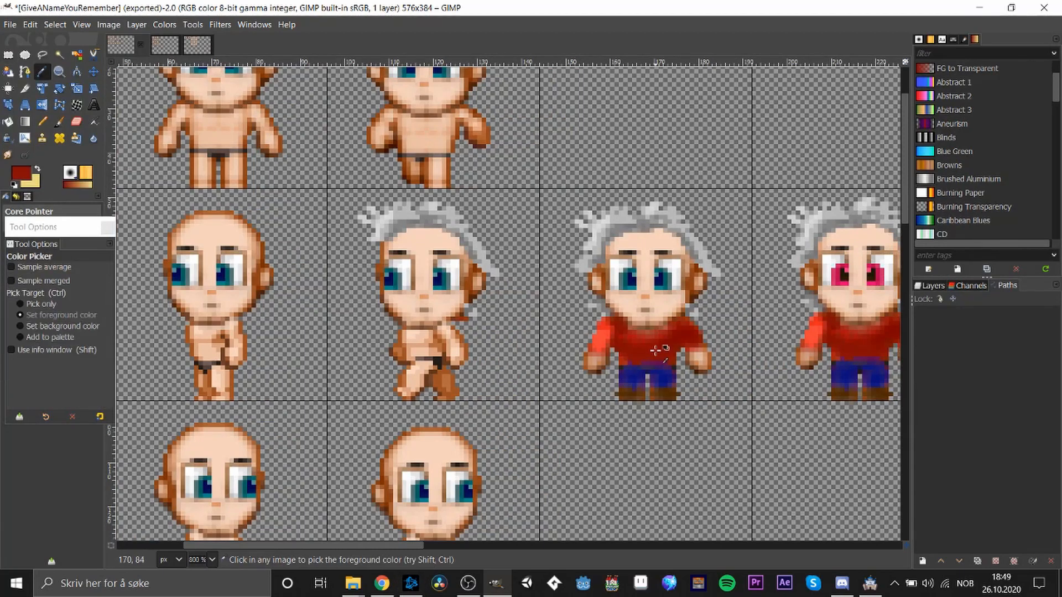
pyautogui.press('n')
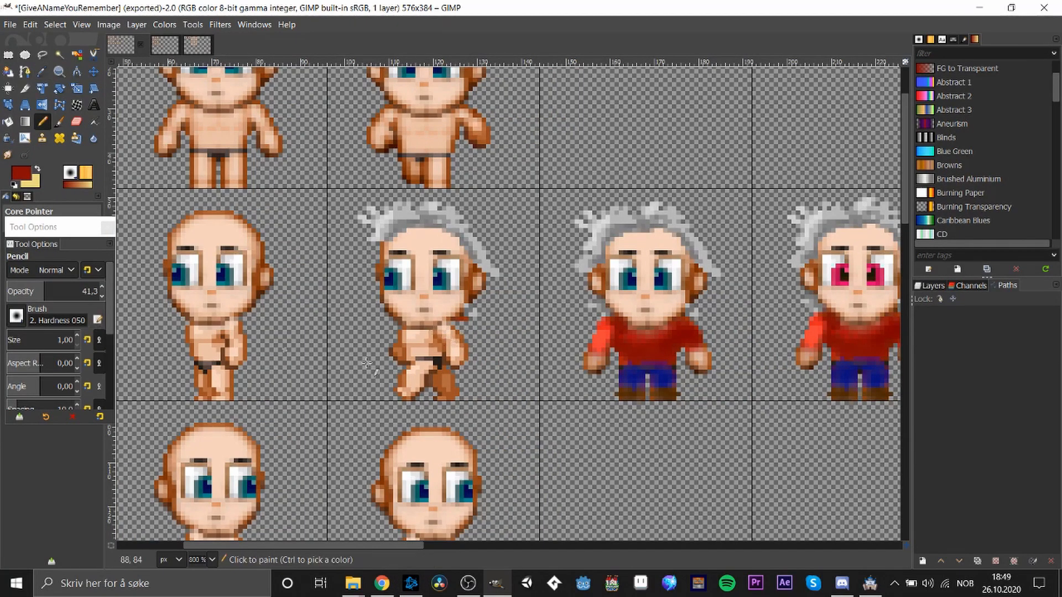
pyautogui.click(448, 343)
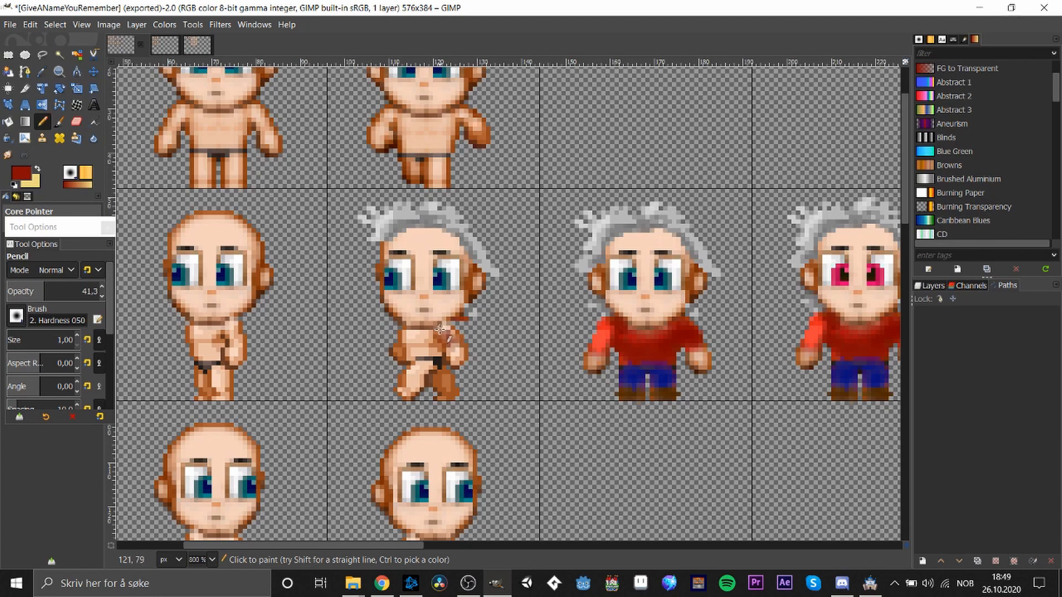
pyautogui.moveTo(457, 344)
pyautogui.mouseDown()
pyautogui.moveTo(402, 336)
pyautogui.moveTo(420, 348)
pyautogui.mouseUp()
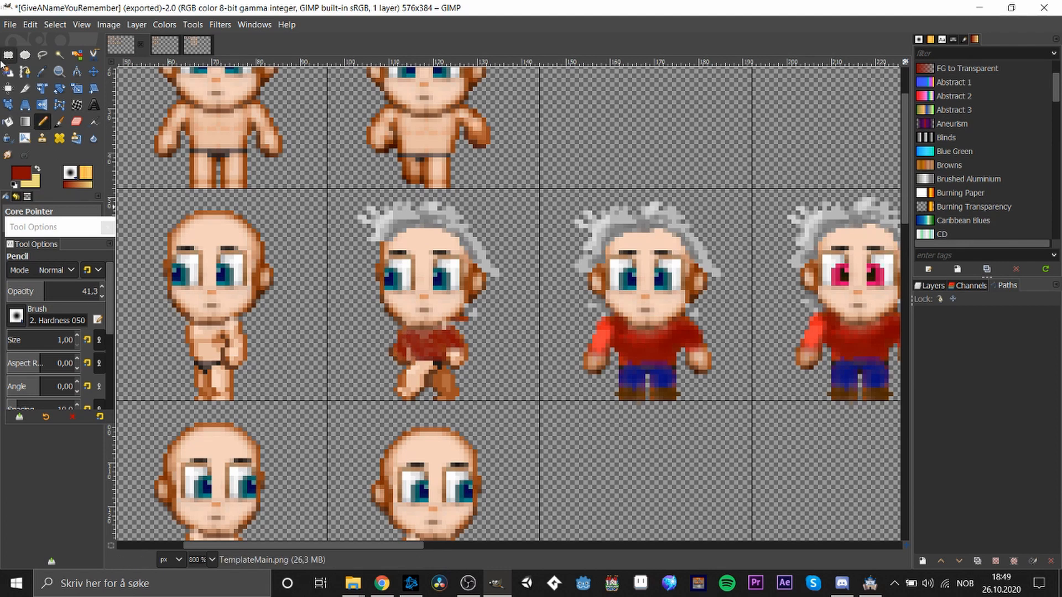
# - Select the rear arm of the side-walking grey-haired frame, darken it with Hue-Chroma at lightness -17.62, and clear the selection
pyautogui.click(8, 55)
pyautogui.moveTo(376, 331); pyautogui.dragTo(402, 363)
pyautogui.rightClick(396, 359)
pyautogui.moveTo(437, 460)
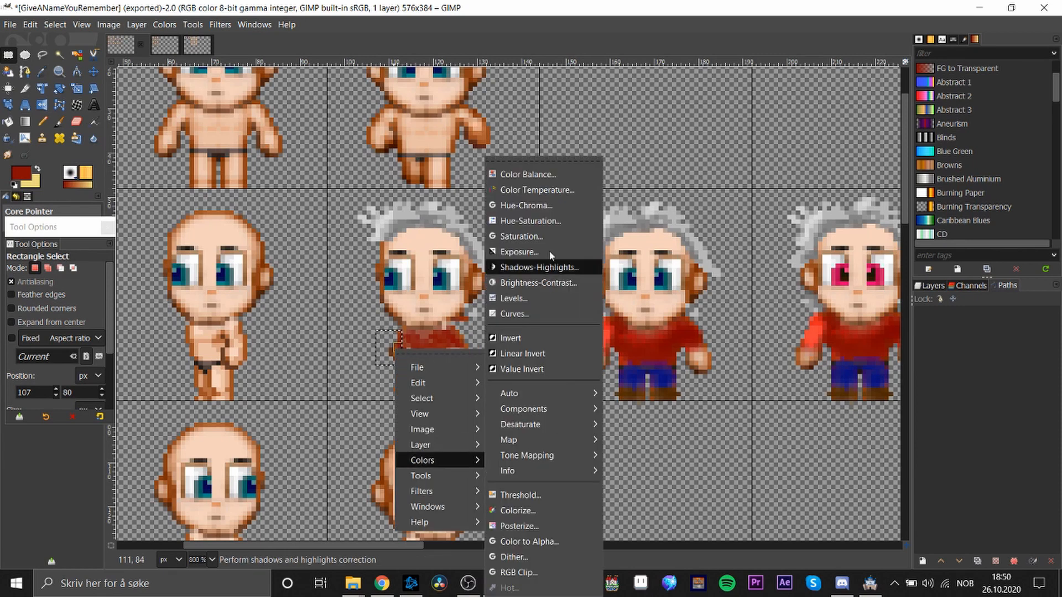
pyautogui.click(552, 208)
pyautogui.moveTo(911, 303); pyautogui.dragTo(750, 310)
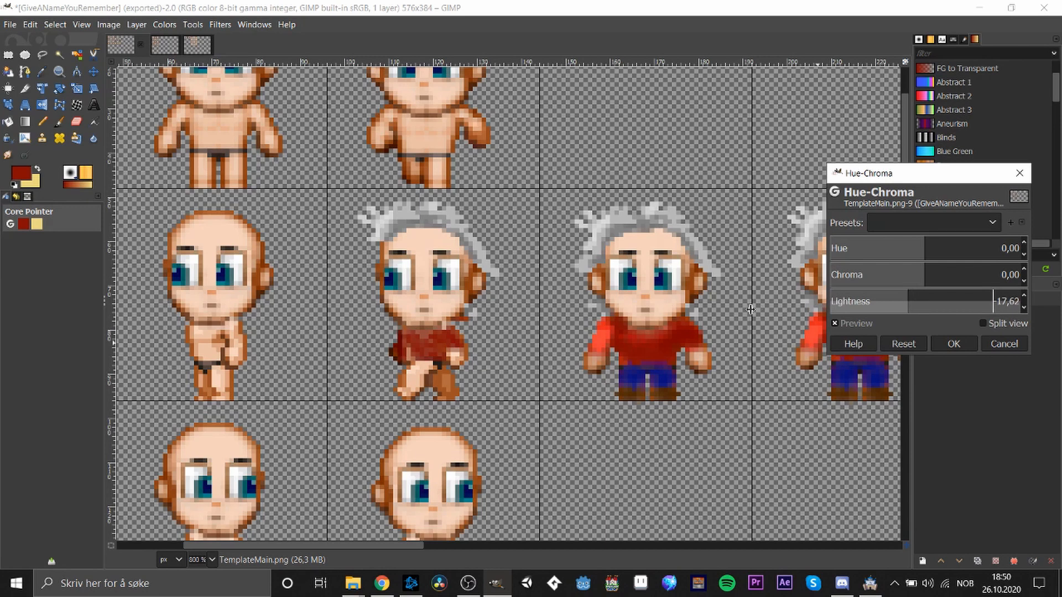
pyautogui.click(953, 344)
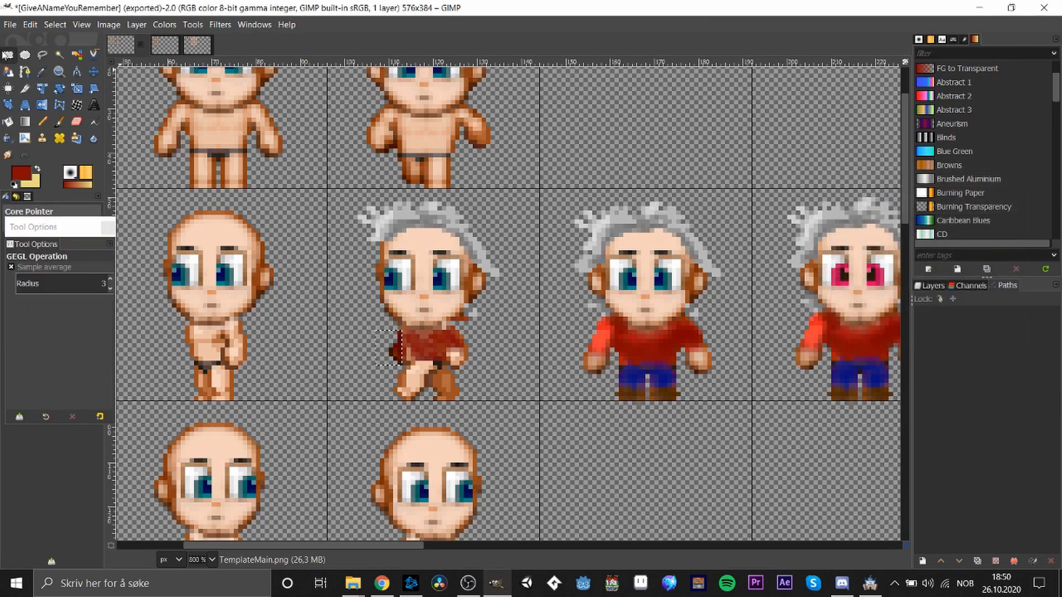
pyautogui.click(7, 55)
pyautogui.click(474, 307)
# - Sample the blue of the neighbouring frame's trousers and pencil it over the side-walking grey-haired frame's front leg, leaving the foot bare
pyautogui.scroll(-1, 520, 354)
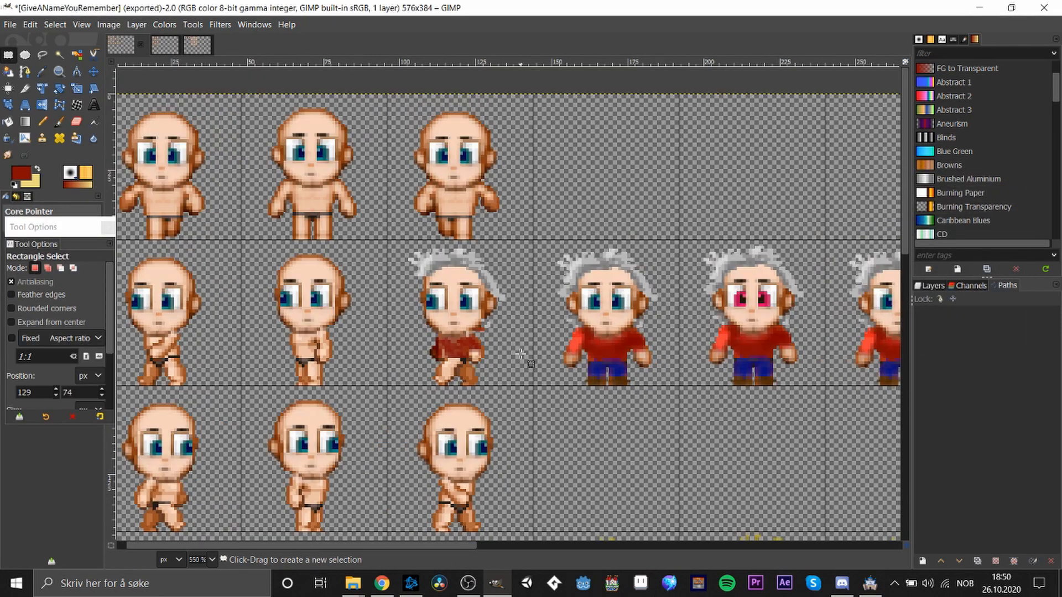
pyautogui.scroll(-1, 520, 354)
pyautogui.scroll(4, 514, 357)
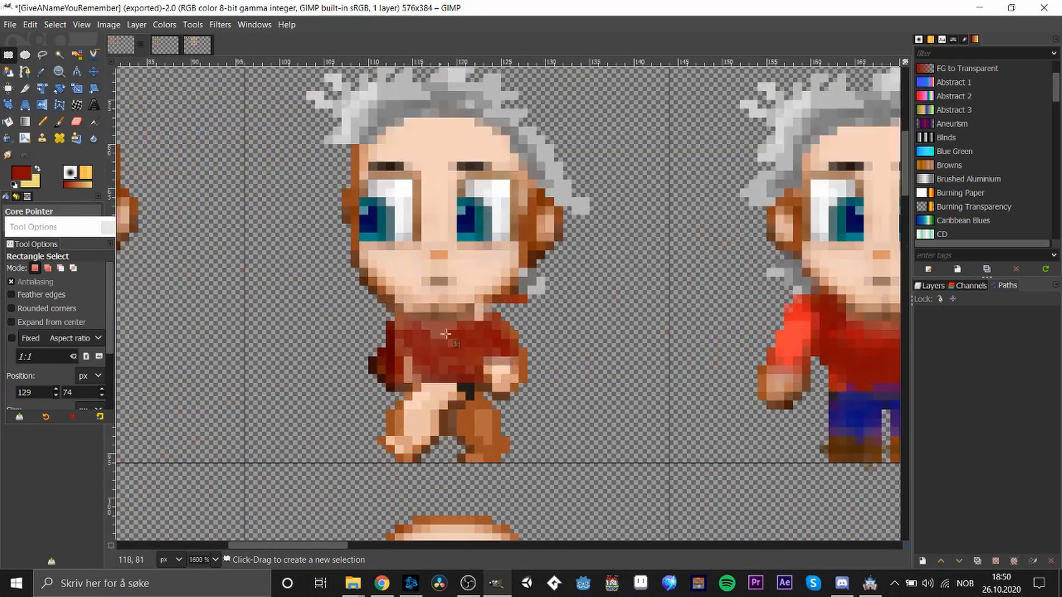
pyautogui.press('o')
pyautogui.click(860, 408)
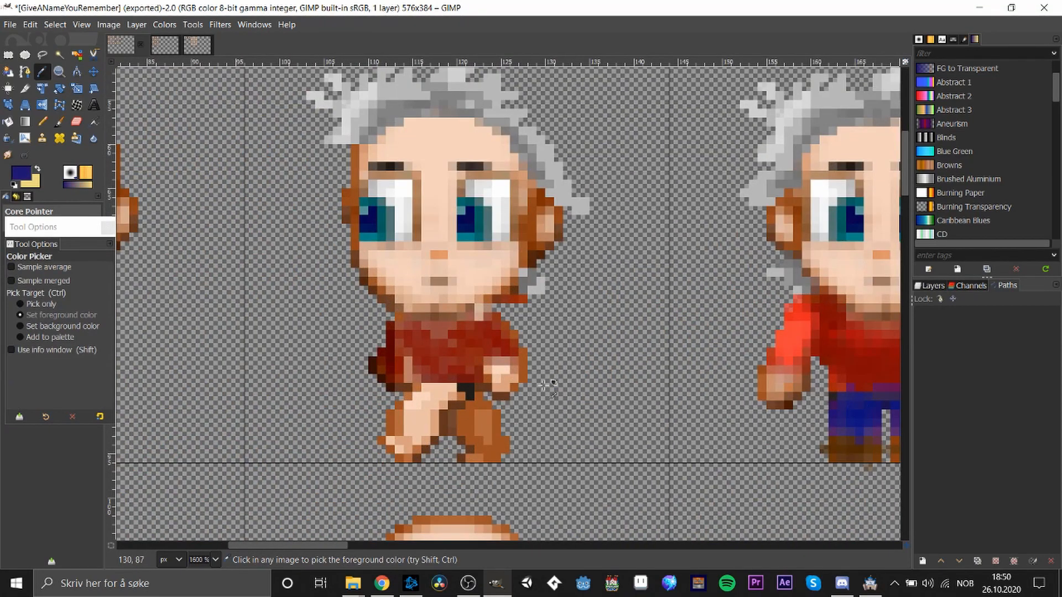
pyautogui.press('n')
pyautogui.moveTo(420, 412)
pyautogui.mouseDown()
pyautogui.moveTo(396, 410)
pyautogui.moveTo(424, 389)
pyautogui.moveTo(399, 409)
pyautogui.moveTo(433, 396)
pyautogui.moveTo(412, 417)
pyautogui.moveTo(432, 404)
pyautogui.moveTo(429, 418)
pyautogui.moveTo(452, 387)
pyautogui.moveTo(411, 413)
pyautogui.moveTo(416, 405)
pyautogui.moveTo(401, 407)
pyautogui.moveTo(433, 432)
pyautogui.moveTo(416, 414)
pyautogui.moveTo(432, 422)
pyautogui.moveTo(398, 419)
pyautogui.moveTo(497, 425)
pyautogui.moveTo(410, 412)
pyautogui.moveTo(429, 394)
pyautogui.moveTo(407, 405)
pyautogui.moveTo(462, 395)
pyautogui.mouseUp()
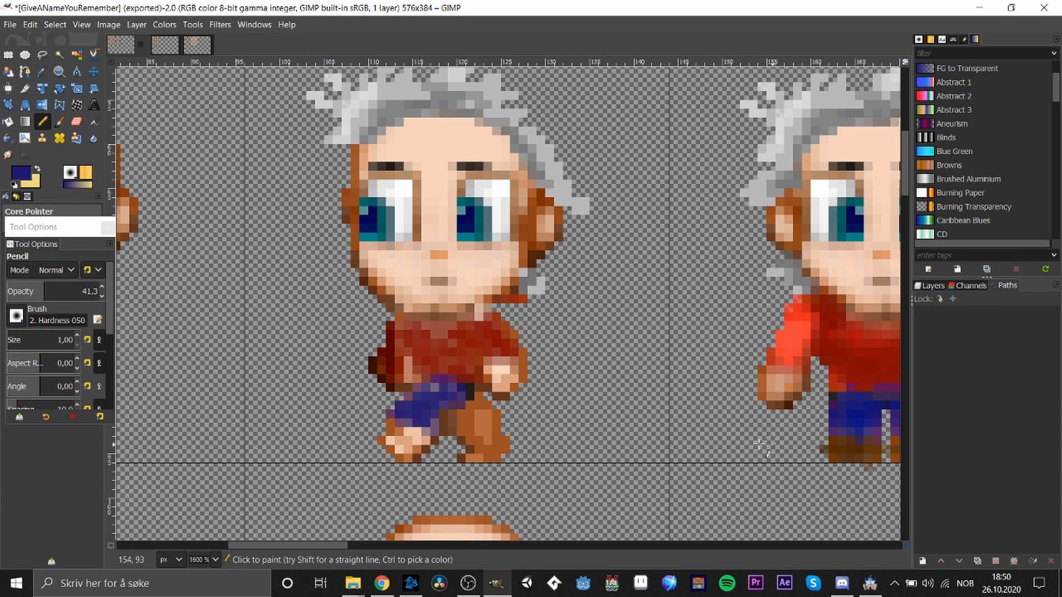
# - Sample the trouser blue and pencil it over the side-walking grey-haired frame's rear leg and hip, leaving the foot bare
pyautogui.press('o')
pyautogui.press('n')
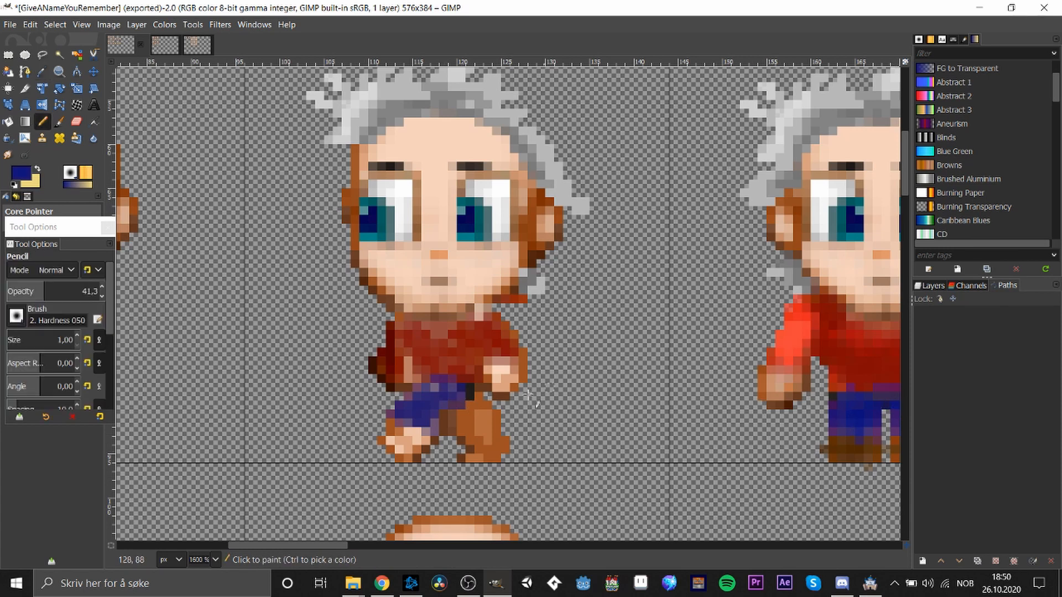
pyautogui.moveTo(469, 415)
pyautogui.mouseDown()
pyautogui.moveTo(489, 424)
pyautogui.moveTo(483, 404)
pyautogui.moveTo(494, 425)
pyautogui.moveTo(476, 432)
pyautogui.moveTo(491, 428)
pyautogui.moveTo(451, 419)
pyautogui.moveTo(465, 433)
pyautogui.moveTo(459, 401)
pyautogui.moveTo(486, 428)
pyautogui.moveTo(467, 386)
pyautogui.moveTo(478, 405)
pyautogui.moveTo(473, 393)
pyautogui.moveTo(434, 389)
pyautogui.moveTo(461, 394)
pyautogui.mouseUp()
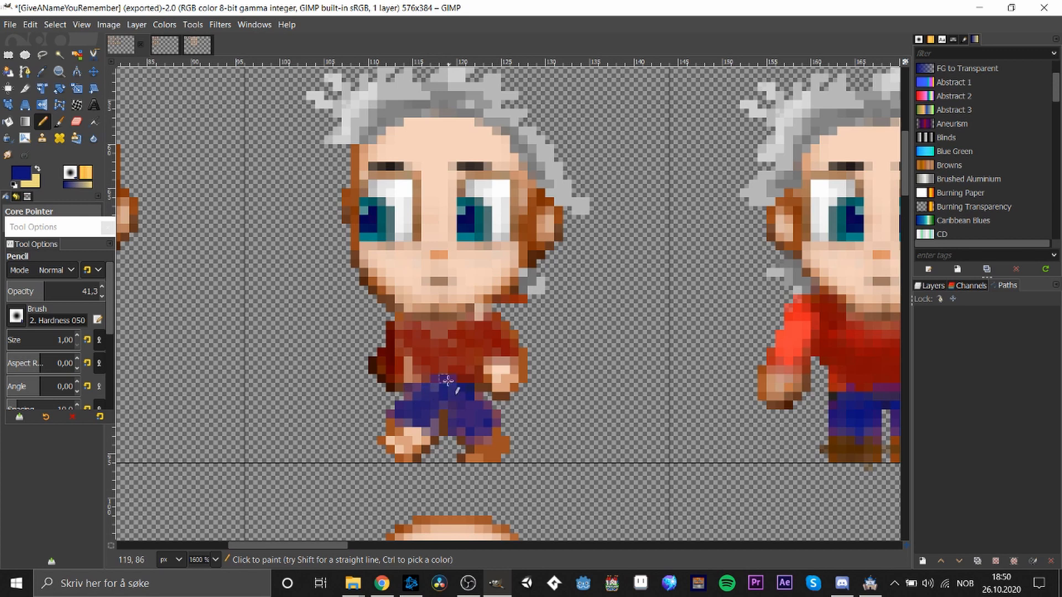
# - Sample the sleeve's bright red, the sweater's dark red, the eye's teal and the eye white from the neighbouring frame, and return to the Pencil
pyautogui.keyDown('ctrl'); pyautogui.scroll(-4, 506, 404); pyautogui.keyUp('ctrl')
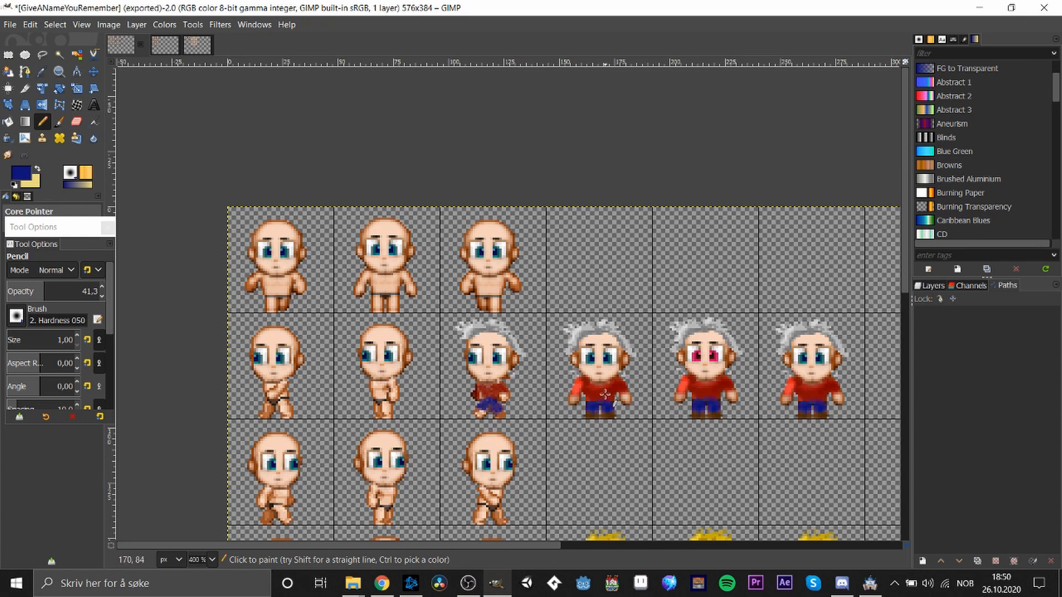
pyautogui.press('o')
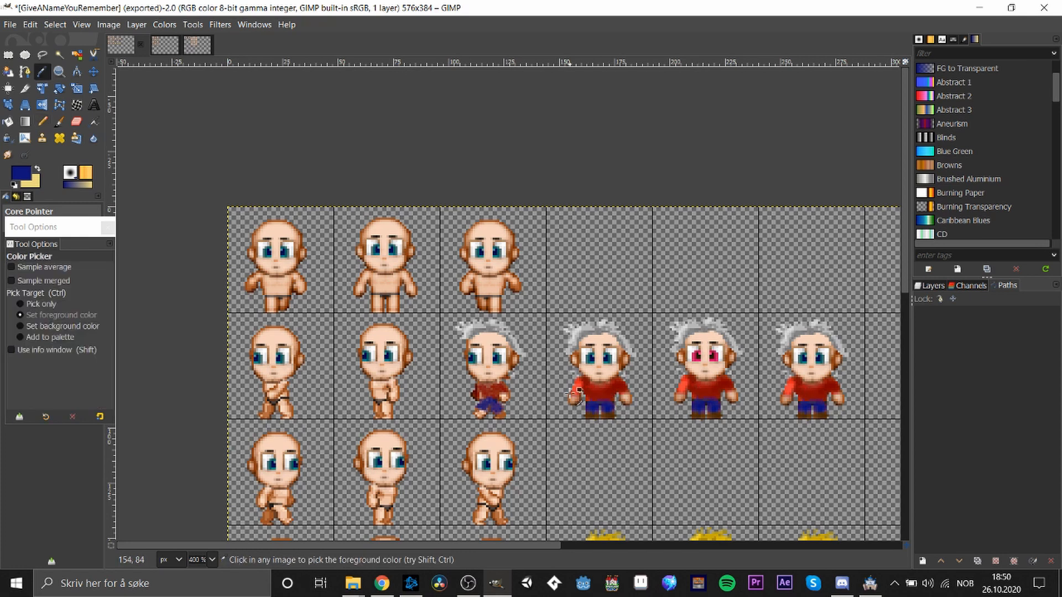
pyautogui.click(579, 387)
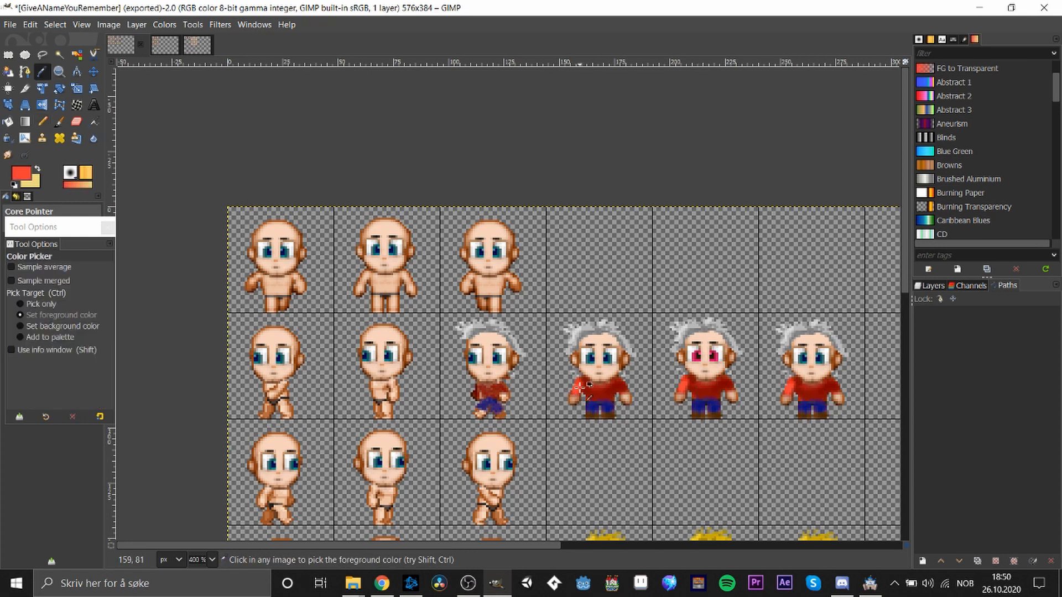
pyautogui.click(577, 388)
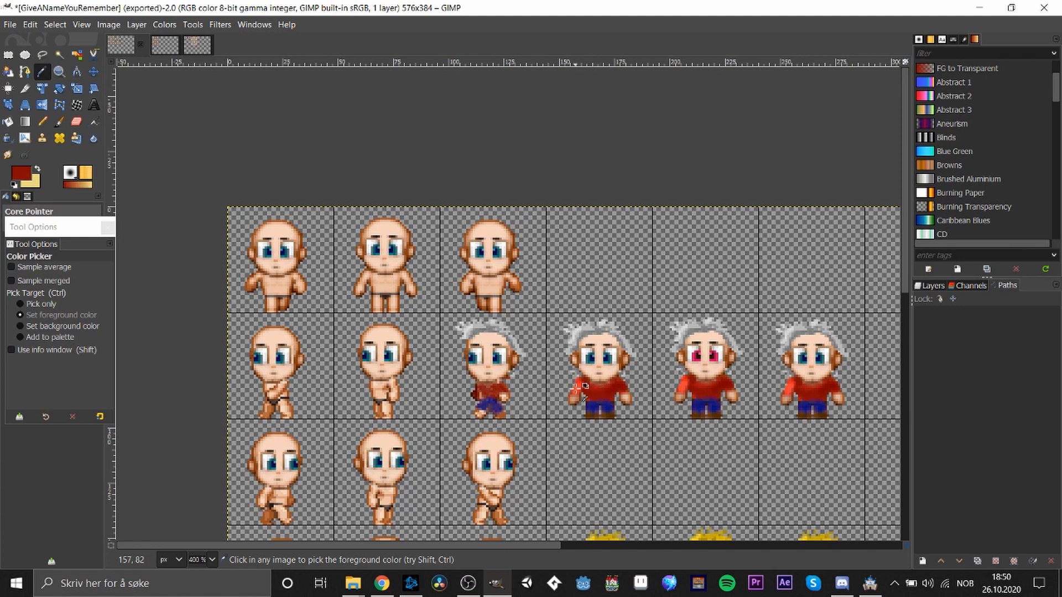
pyautogui.click(589, 358)
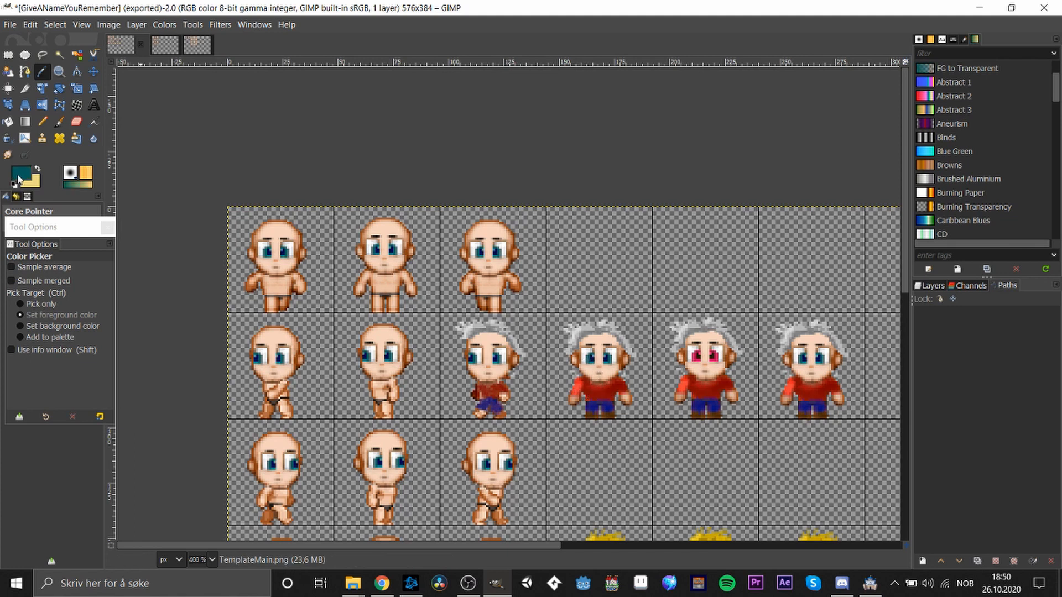
pyautogui.click(592, 391)
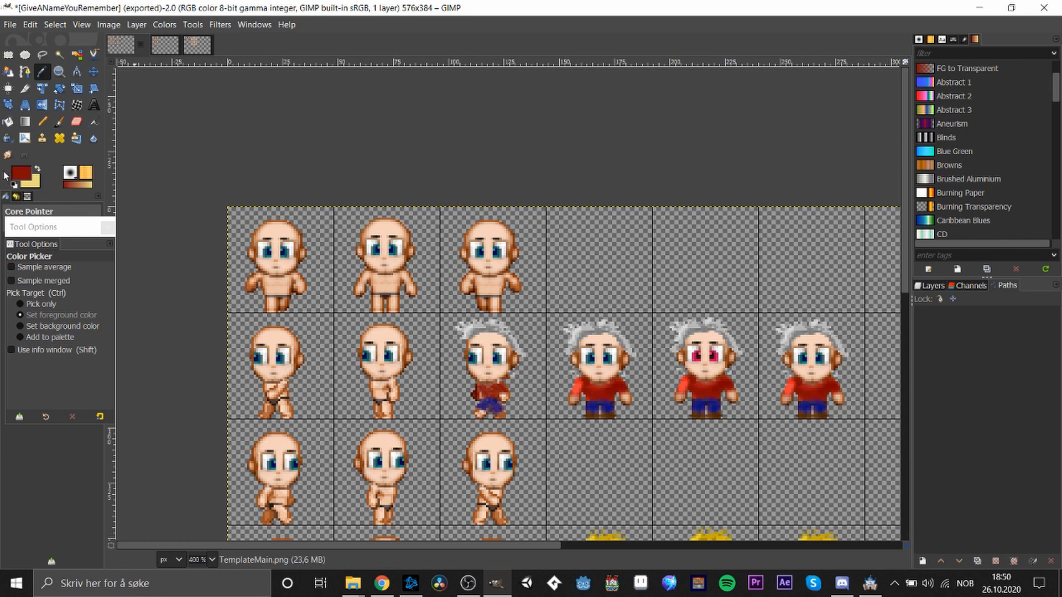
pyautogui.click(611, 354)
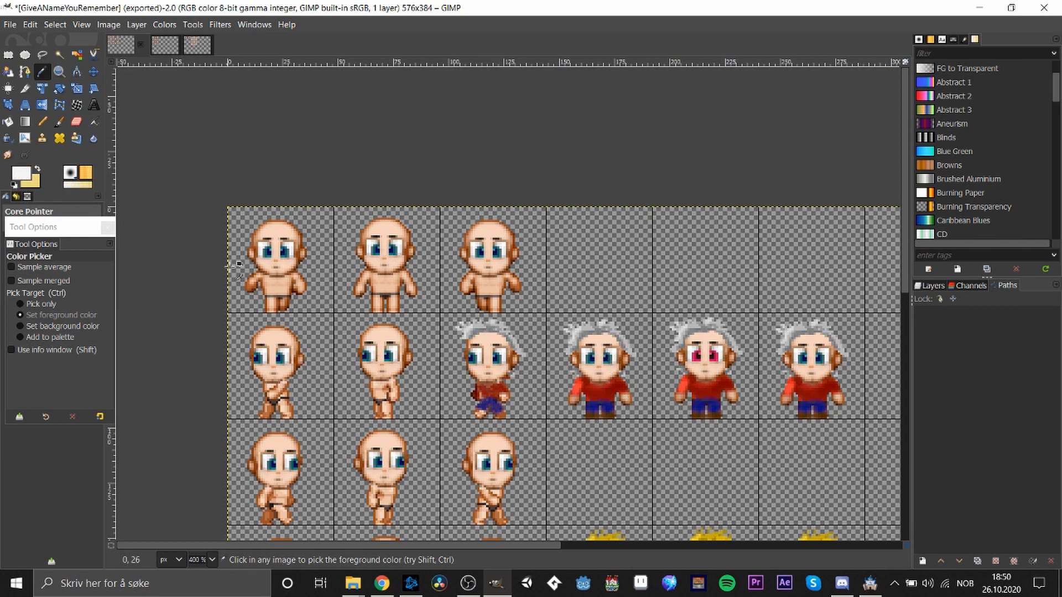
pyautogui.press('n')
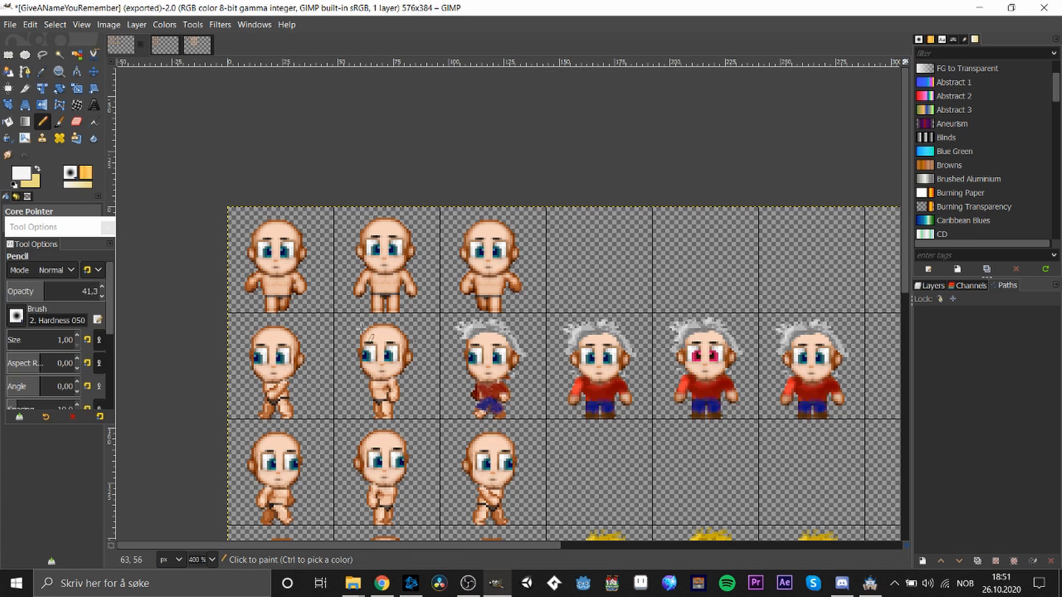
# - View the whole sprite sheet, and minimize GIMP, RPG Maker MZ and the file explorer to reveal Discord's links channel
pyautogui.scroll(-1, 495, 299)
pyautogui.scroll(-1, 495, 300)
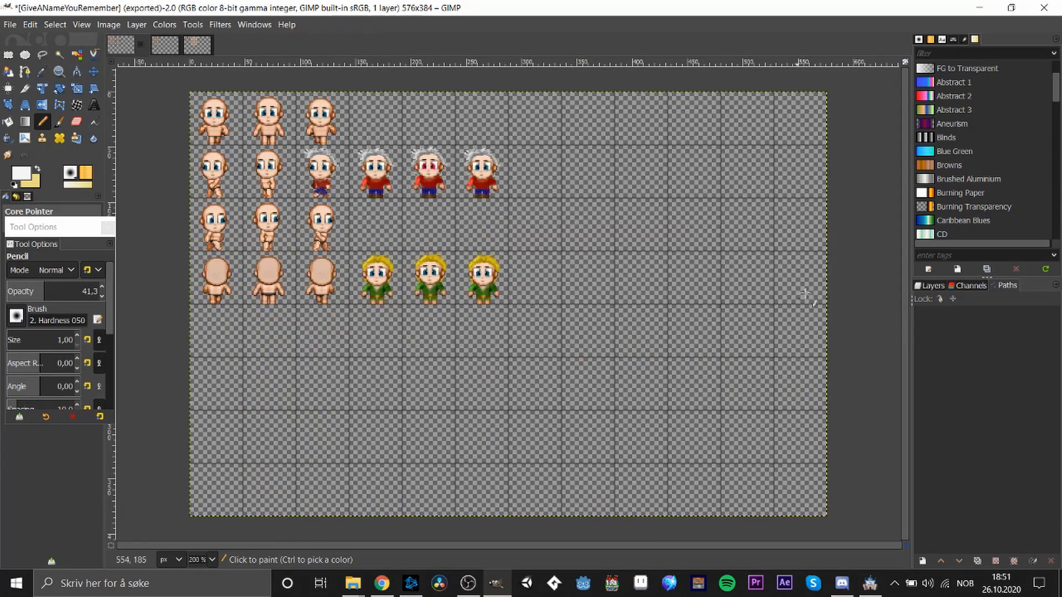
pyautogui.click(984, 9)
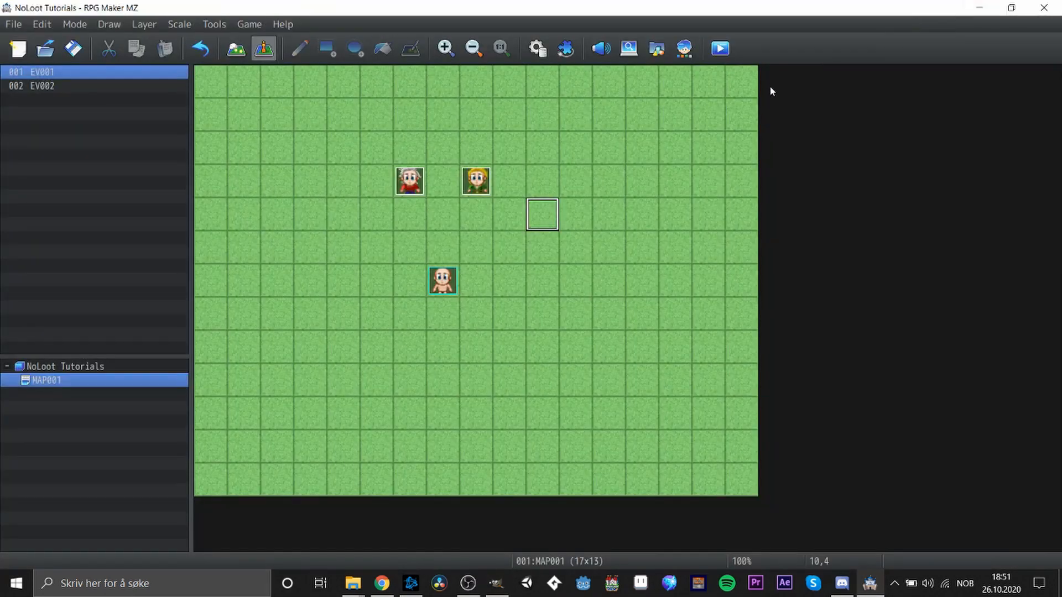
pyautogui.click(984, 7)
pyautogui.click(974, 6)
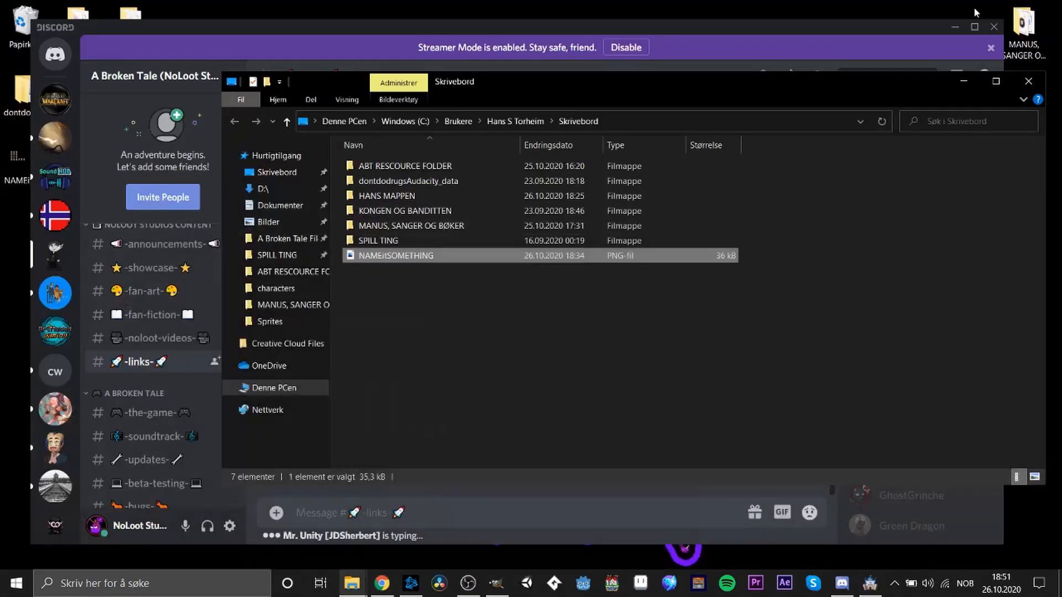
pyautogui.click(965, 83)
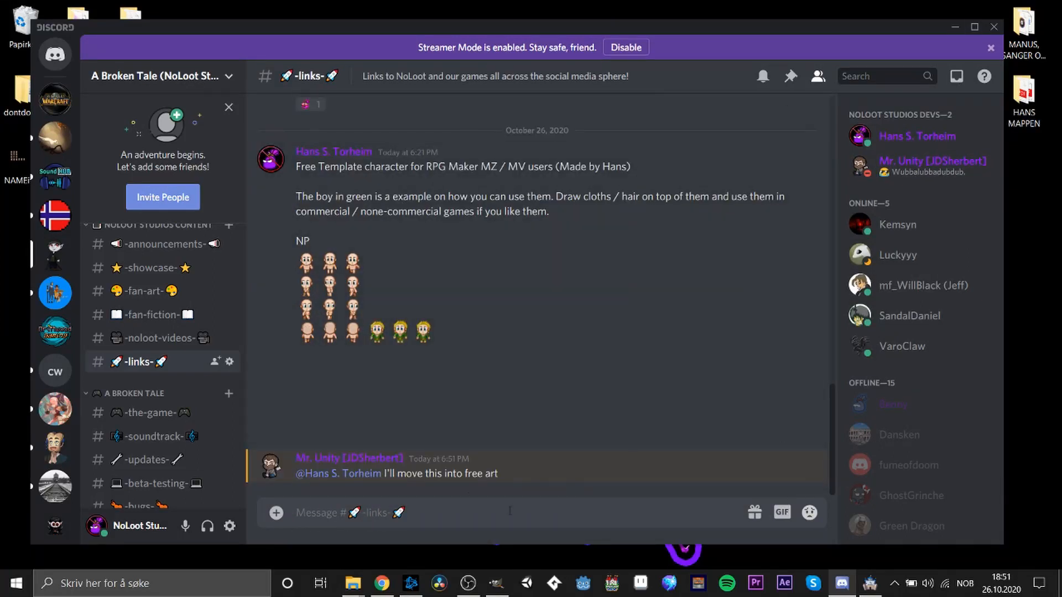
# - Highlight the message about moving the template into free art and reply "Haha, and this made it into the video!" in the links channel
pyautogui.moveTo(502, 473); pyautogui.dragTo(386, 475)
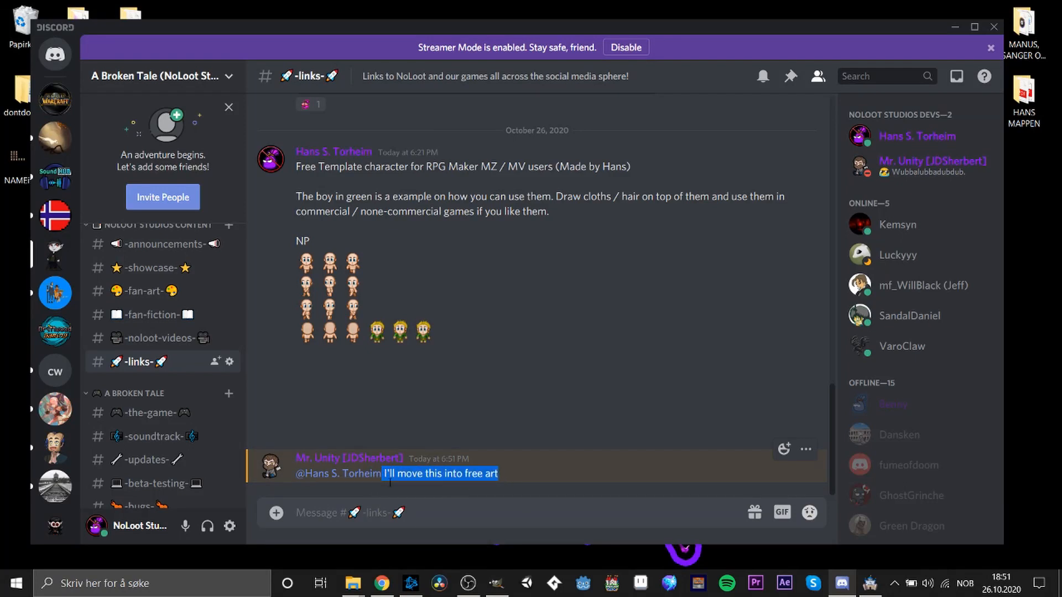
pyautogui.click(426, 509)
pyautogui.write('Haha')
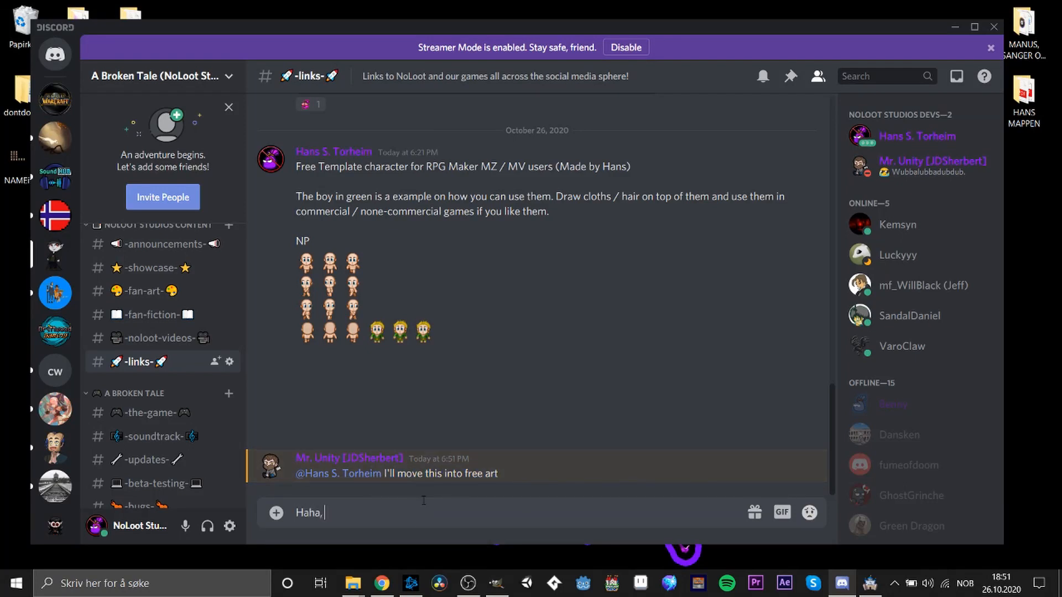
pyautogui.write(', and this made it into the vide')
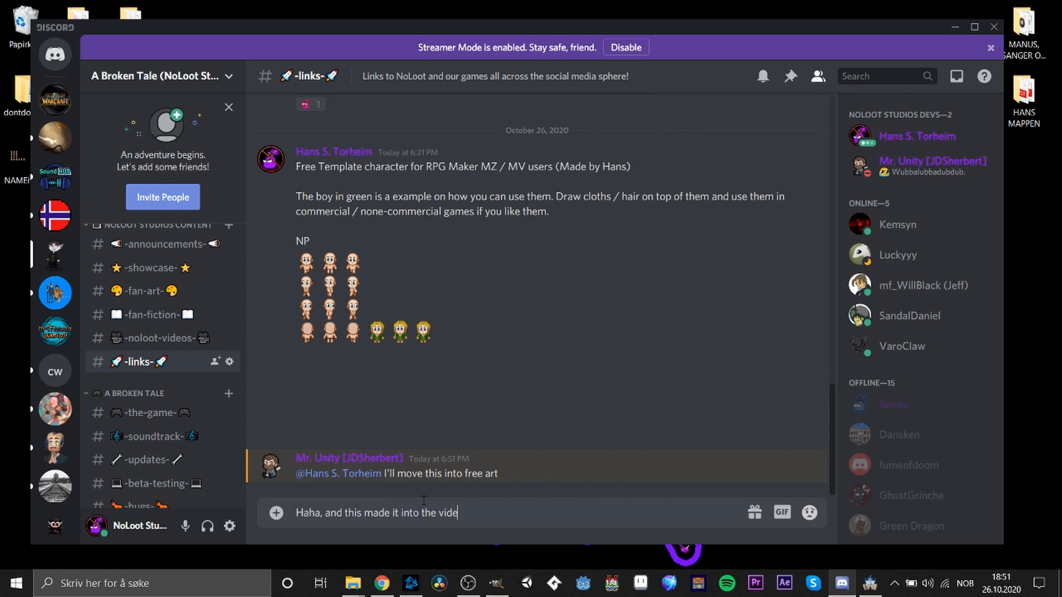
pyautogui.write('o!')
pyautogui.press('Return')
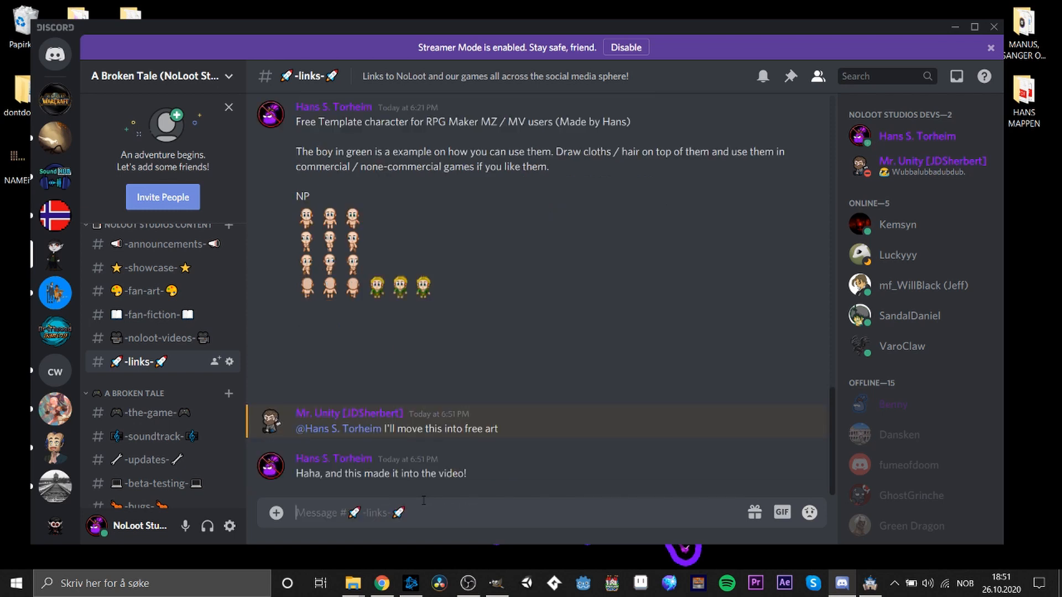
# - Send "And, yes, free art it is then <3" in the links channel and minimize Discord
pyautogui.write('And, yes, free art it is then <3')
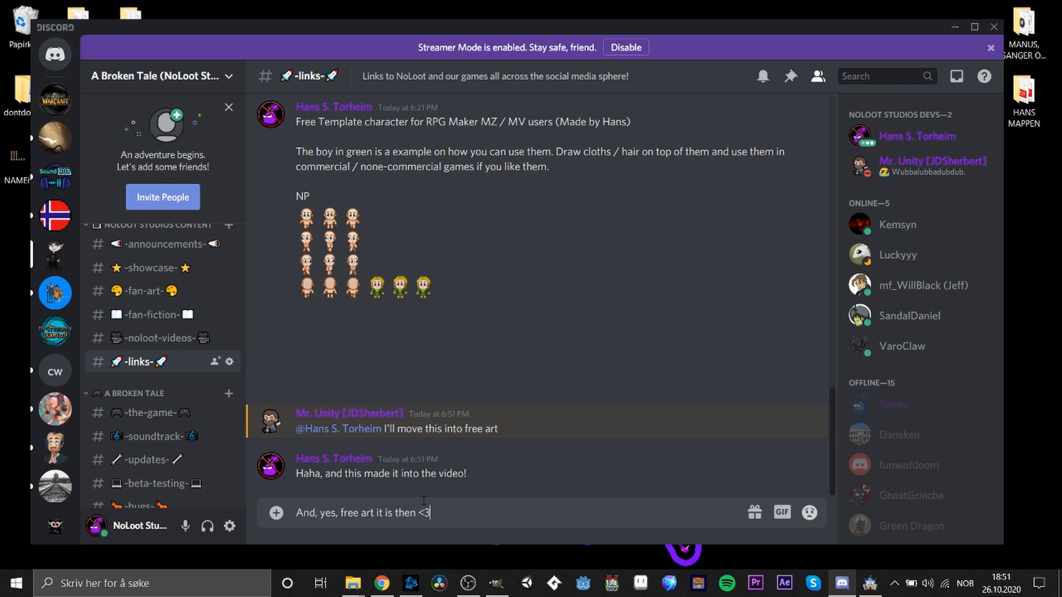
pyautogui.press('Return')
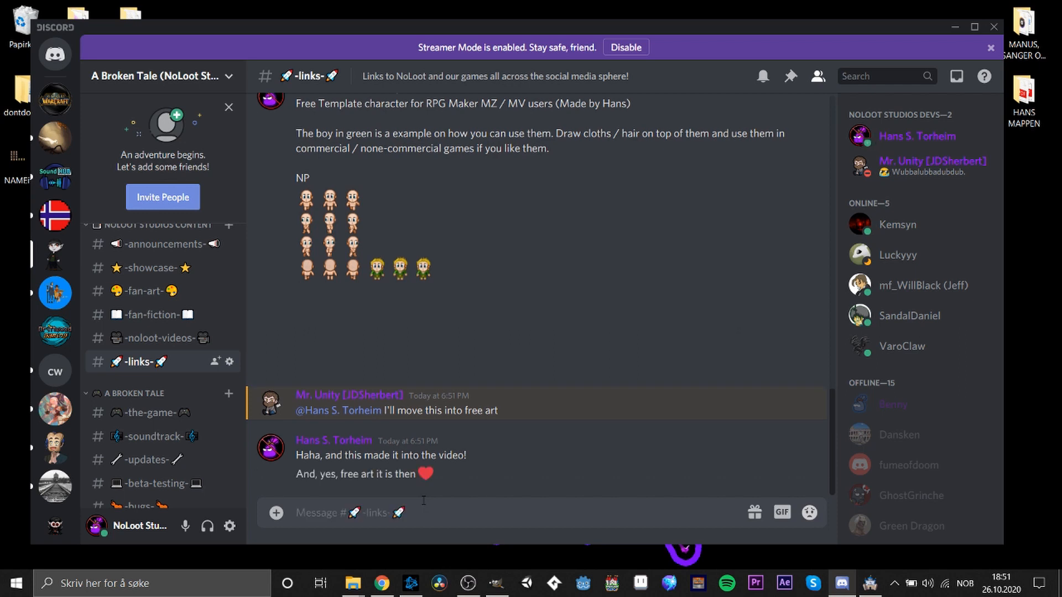
pyautogui.click(962, 28)
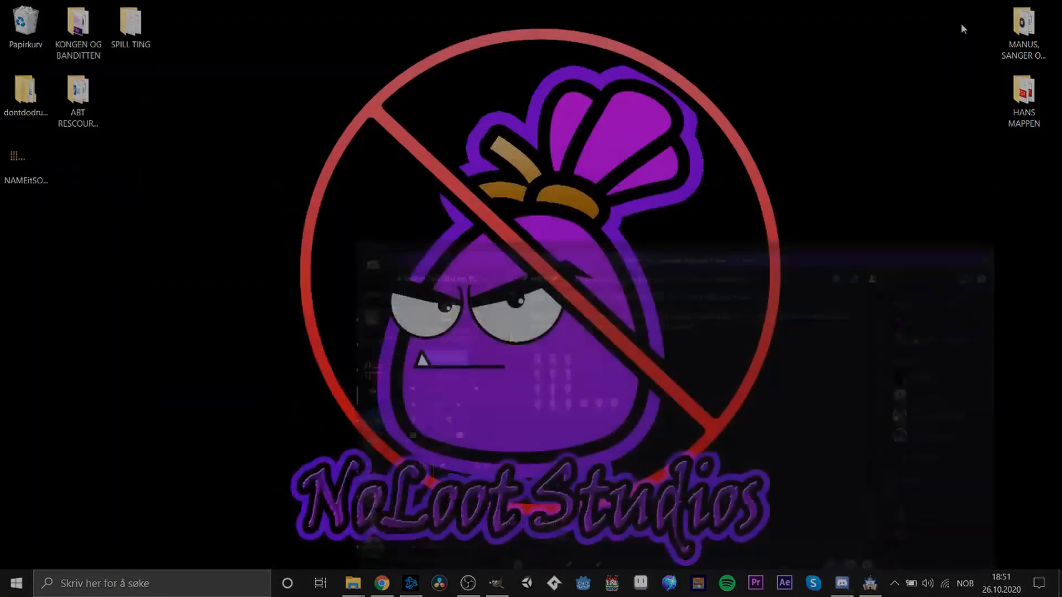